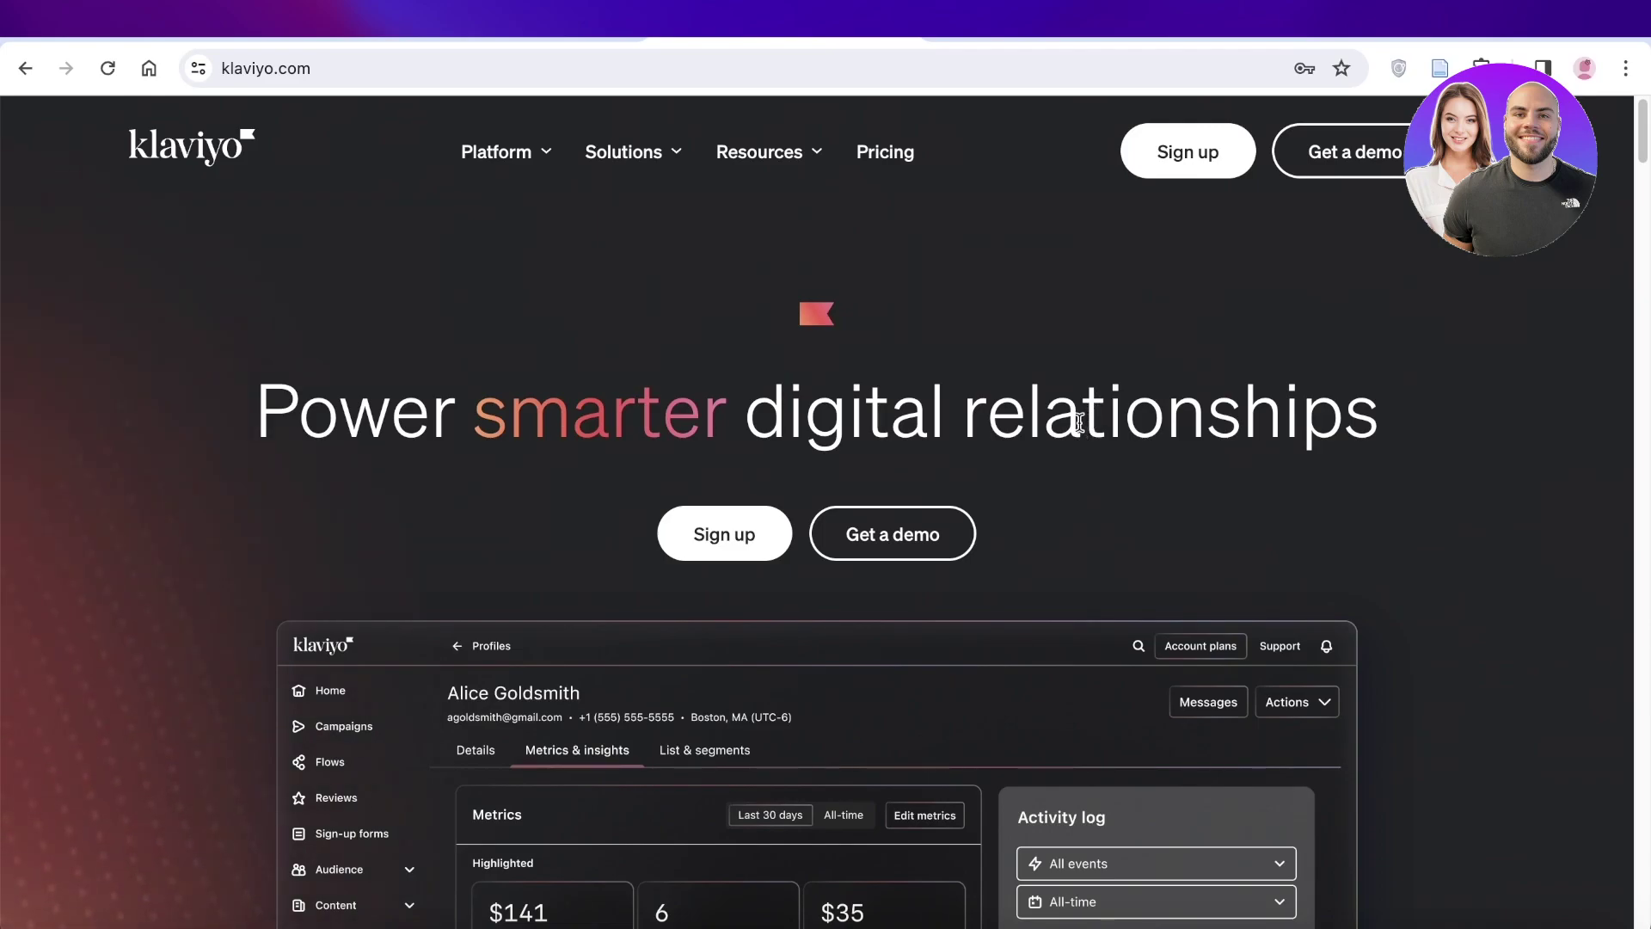
# - Browse the Klaviyo homepage and its products and features overview
pyautogui.scroll(-10, 1071, 426)
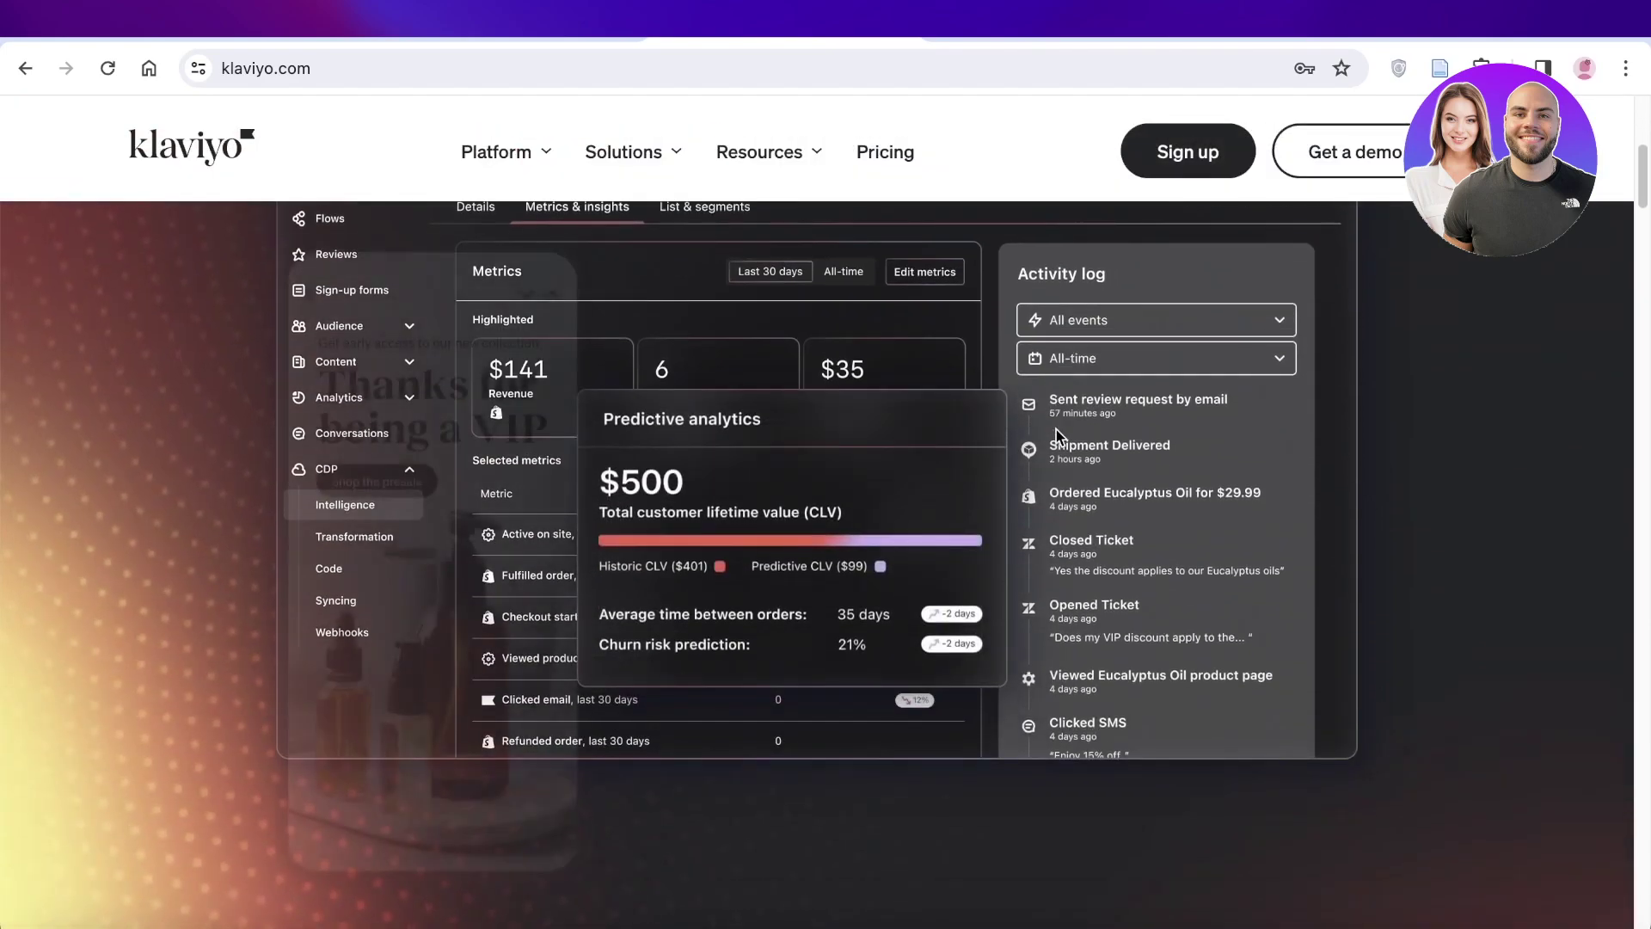
pyautogui.scroll(-4, 1054, 442)
pyautogui.scroll(-3, 1045, 454)
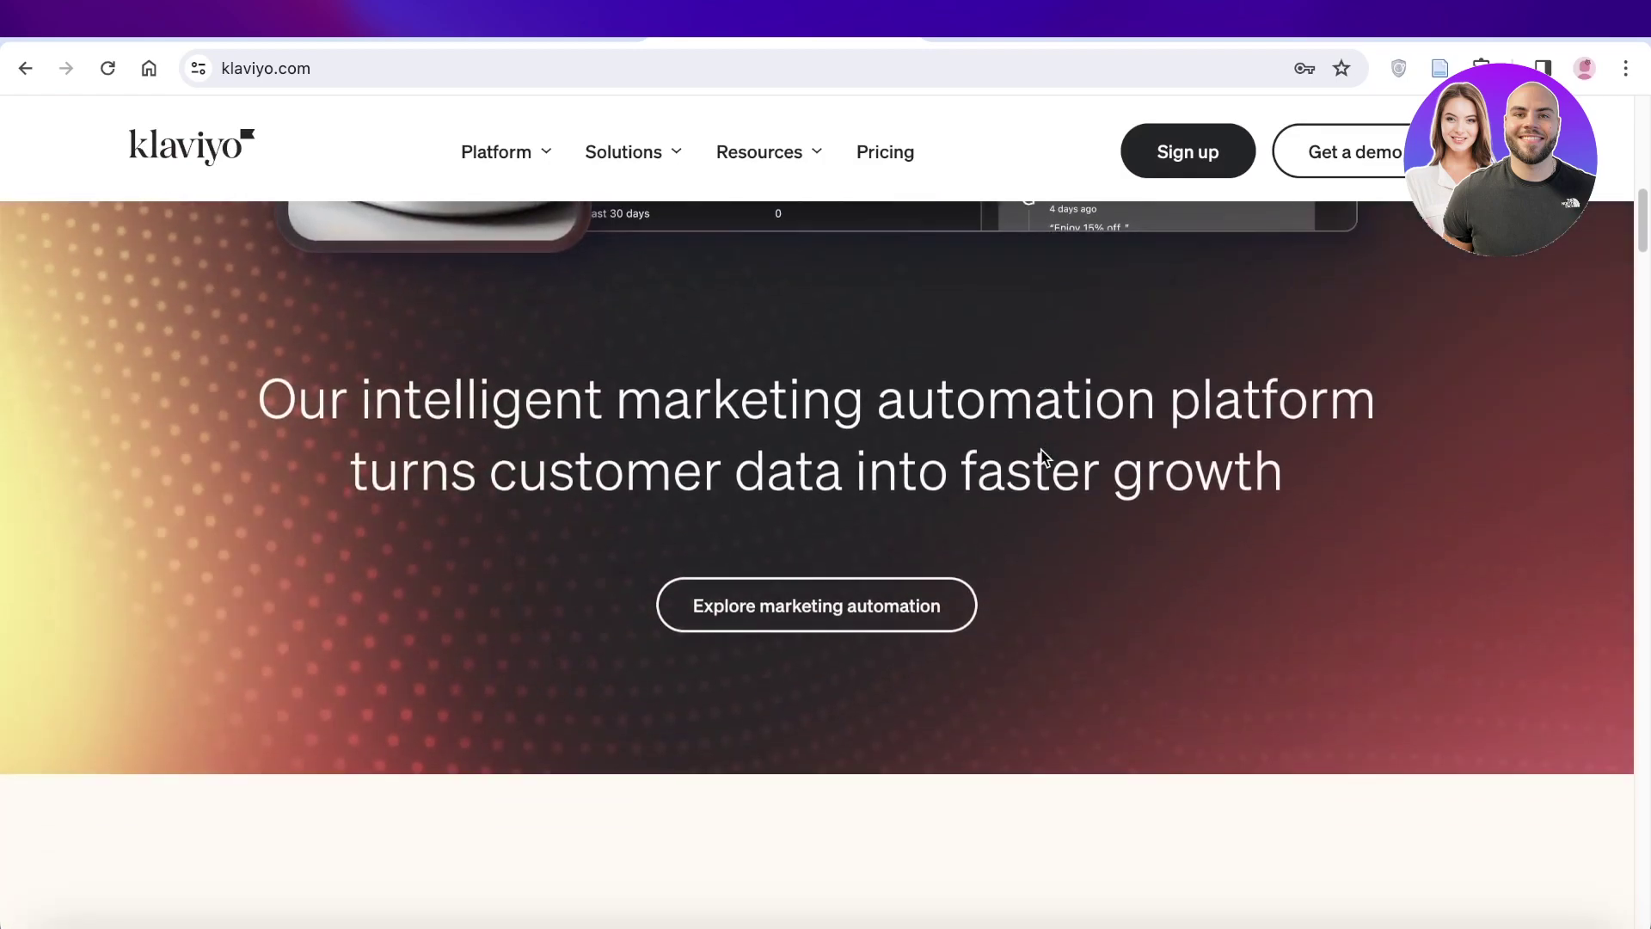
pyautogui.scroll(-3, 593, 273)
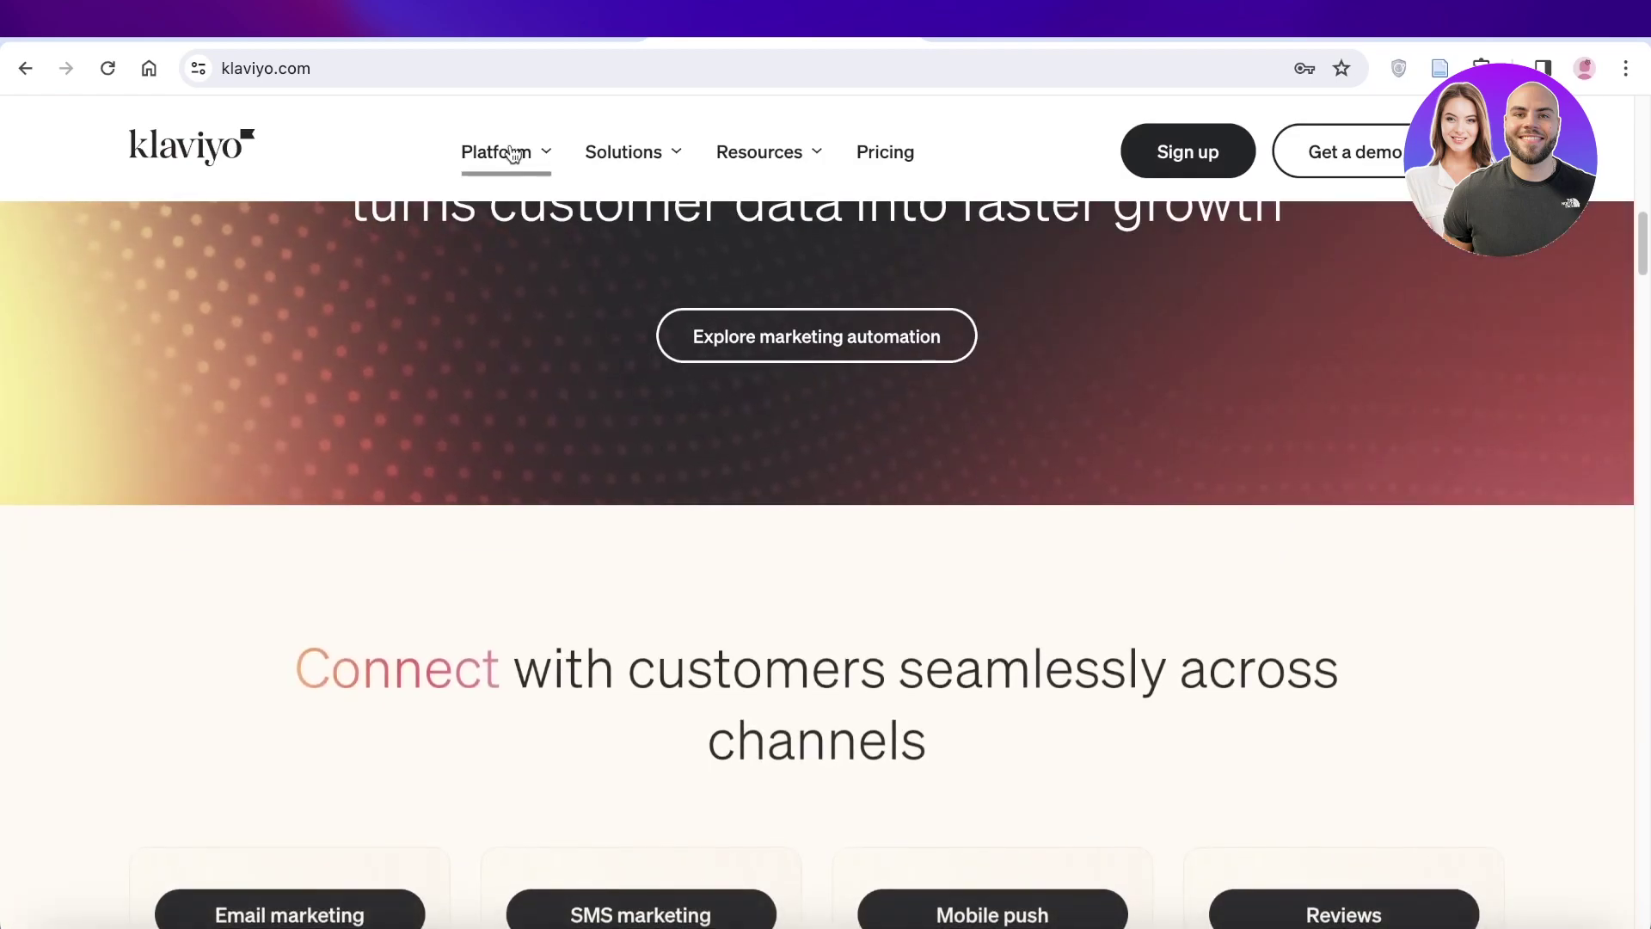
pyautogui.click(513, 153)
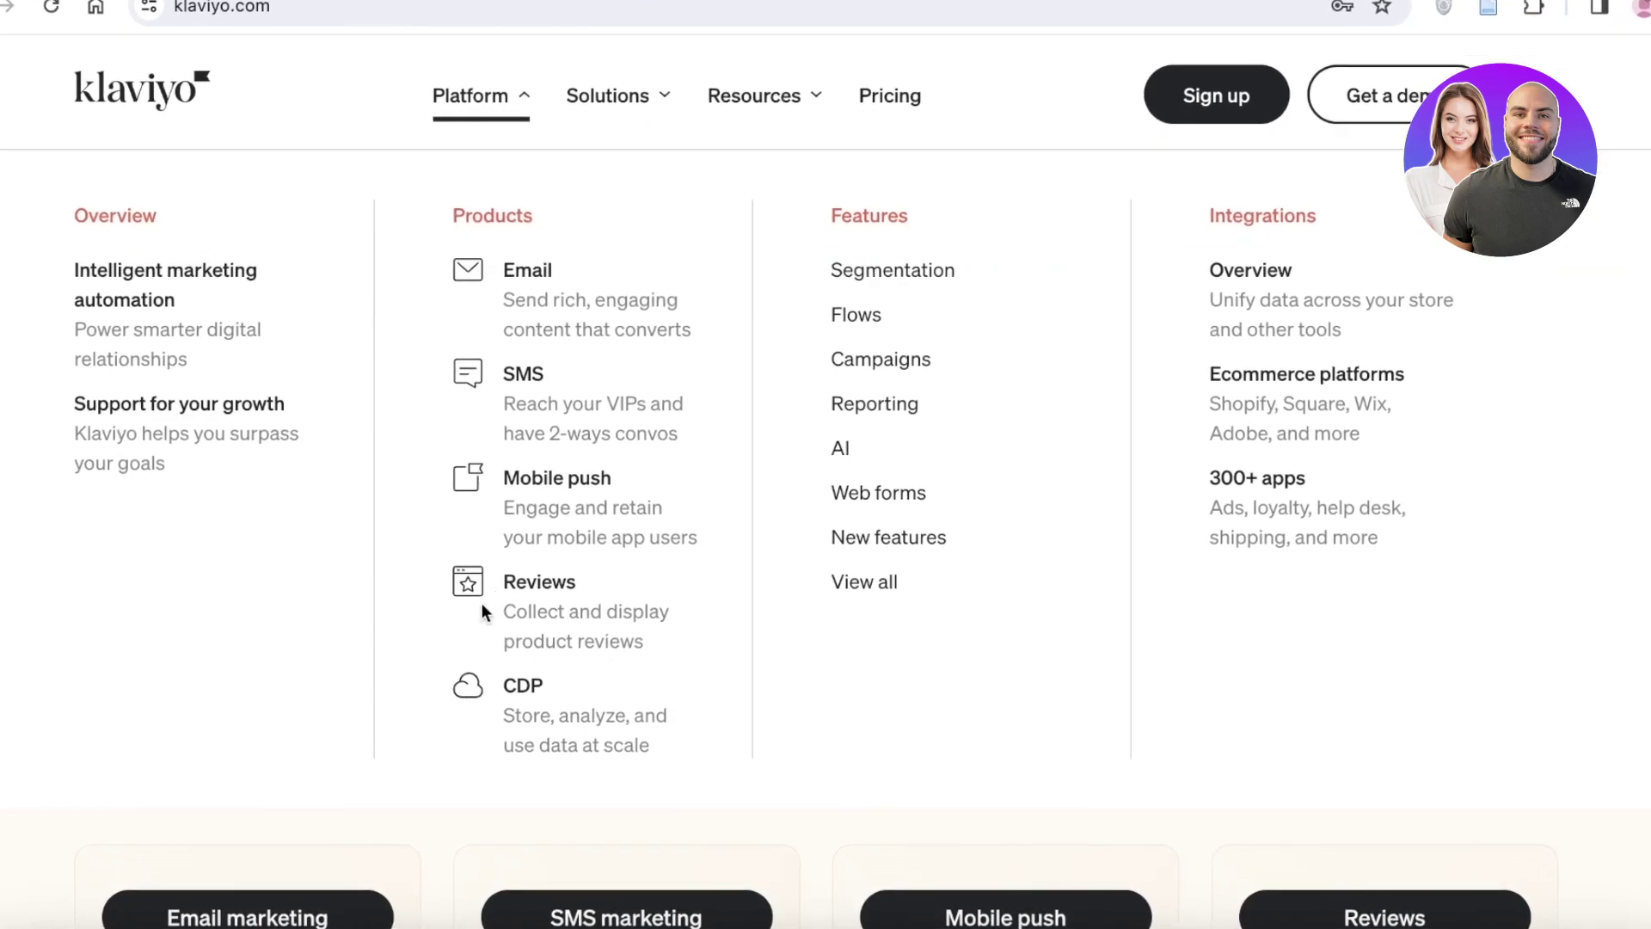
pyautogui.click(462, 62)
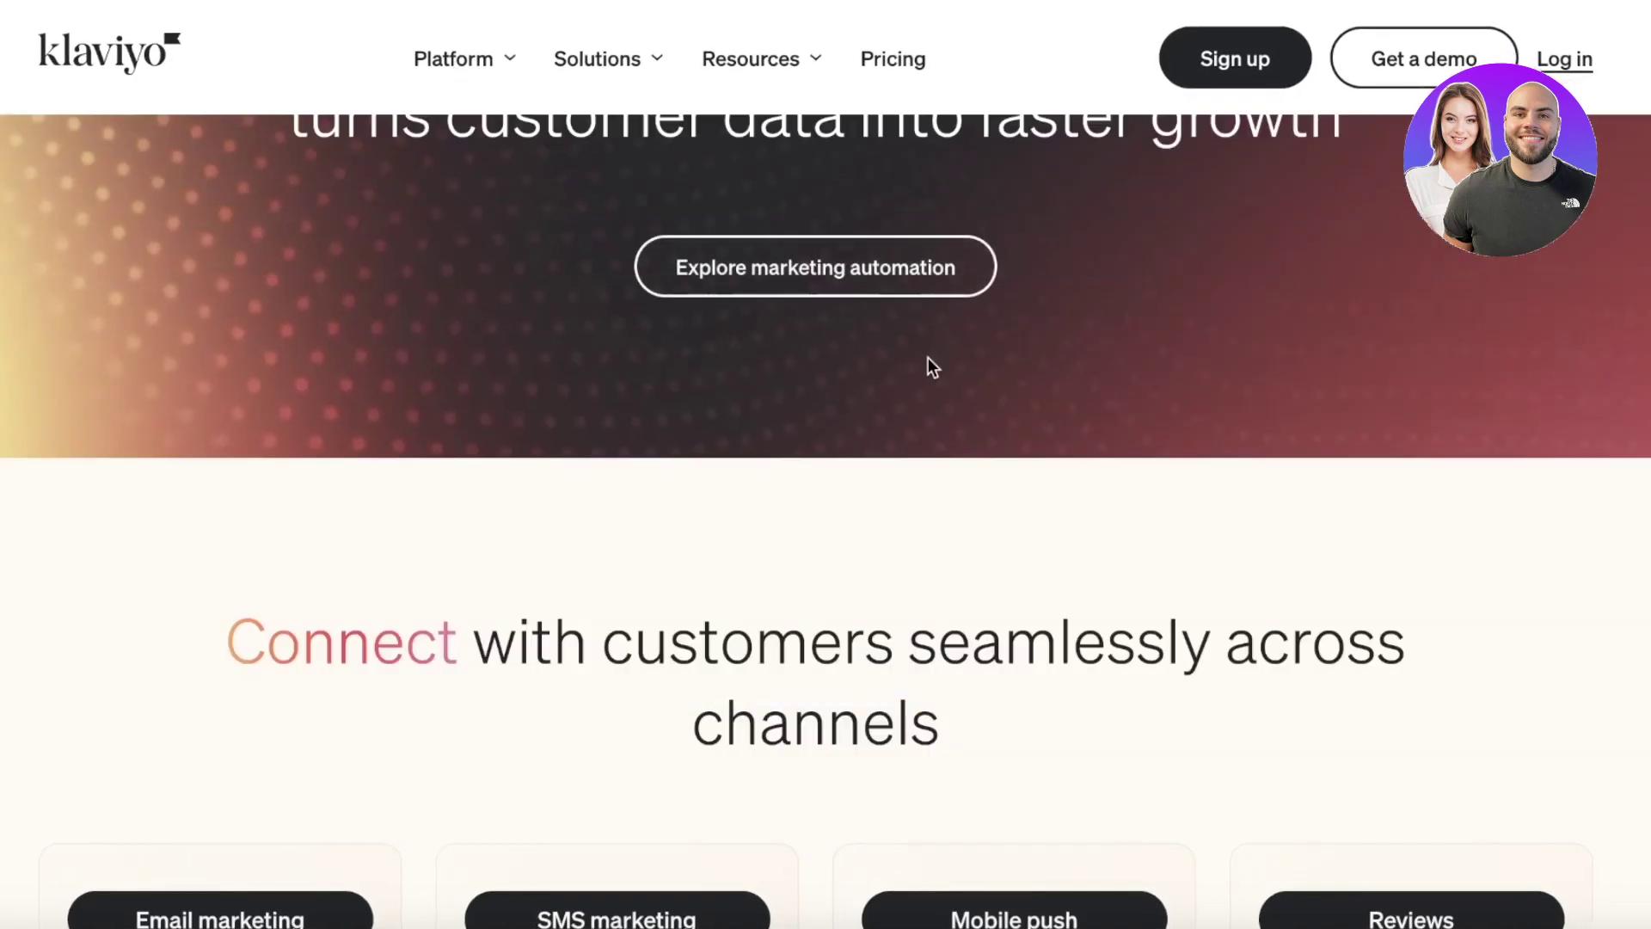
pyautogui.scroll(-6, 921, 376)
pyautogui.scroll(10, 1312, 306)
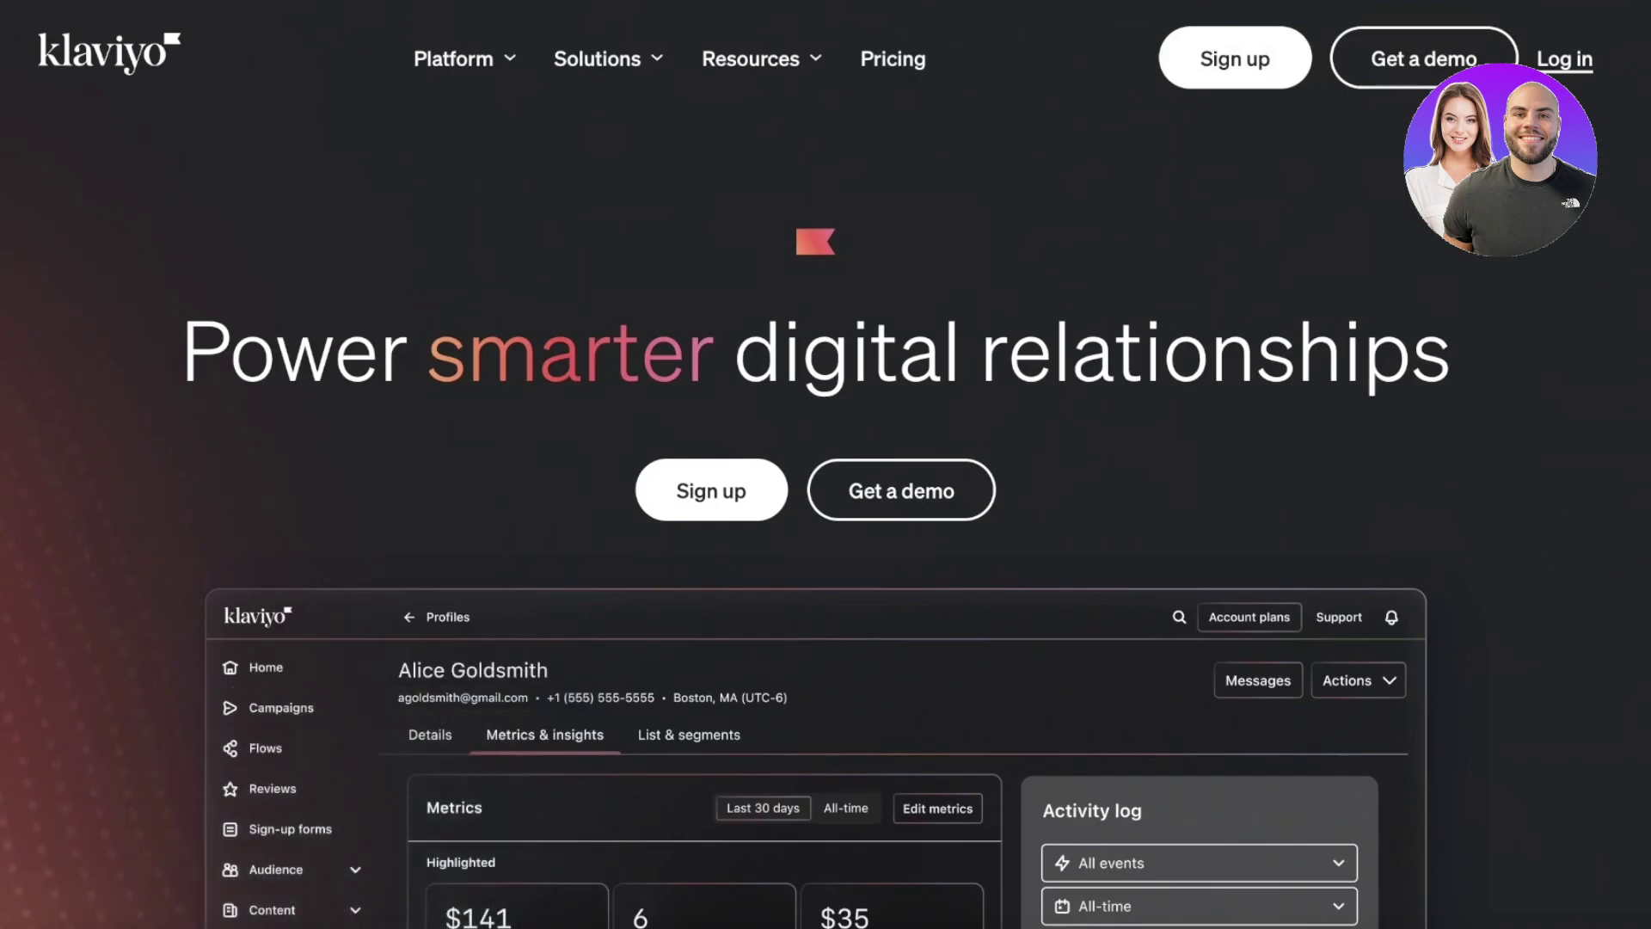
# - Sign up with an account password and company name Durden, filling the remaining fields
pyautogui.click(1249, 68)
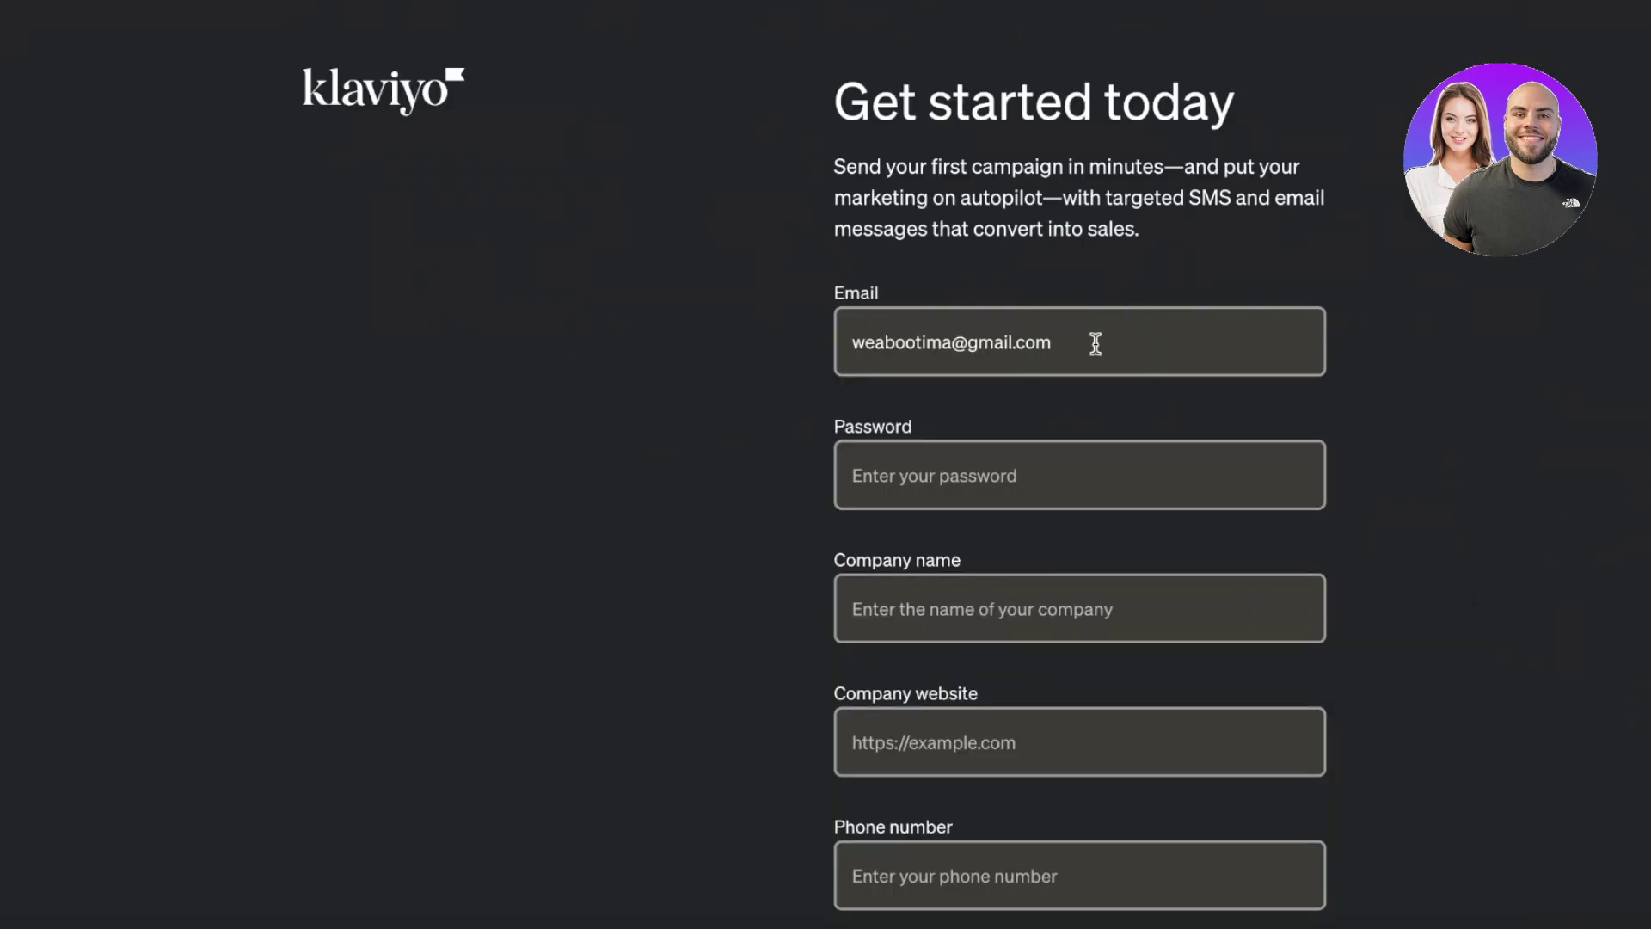
pyautogui.click(998, 467)
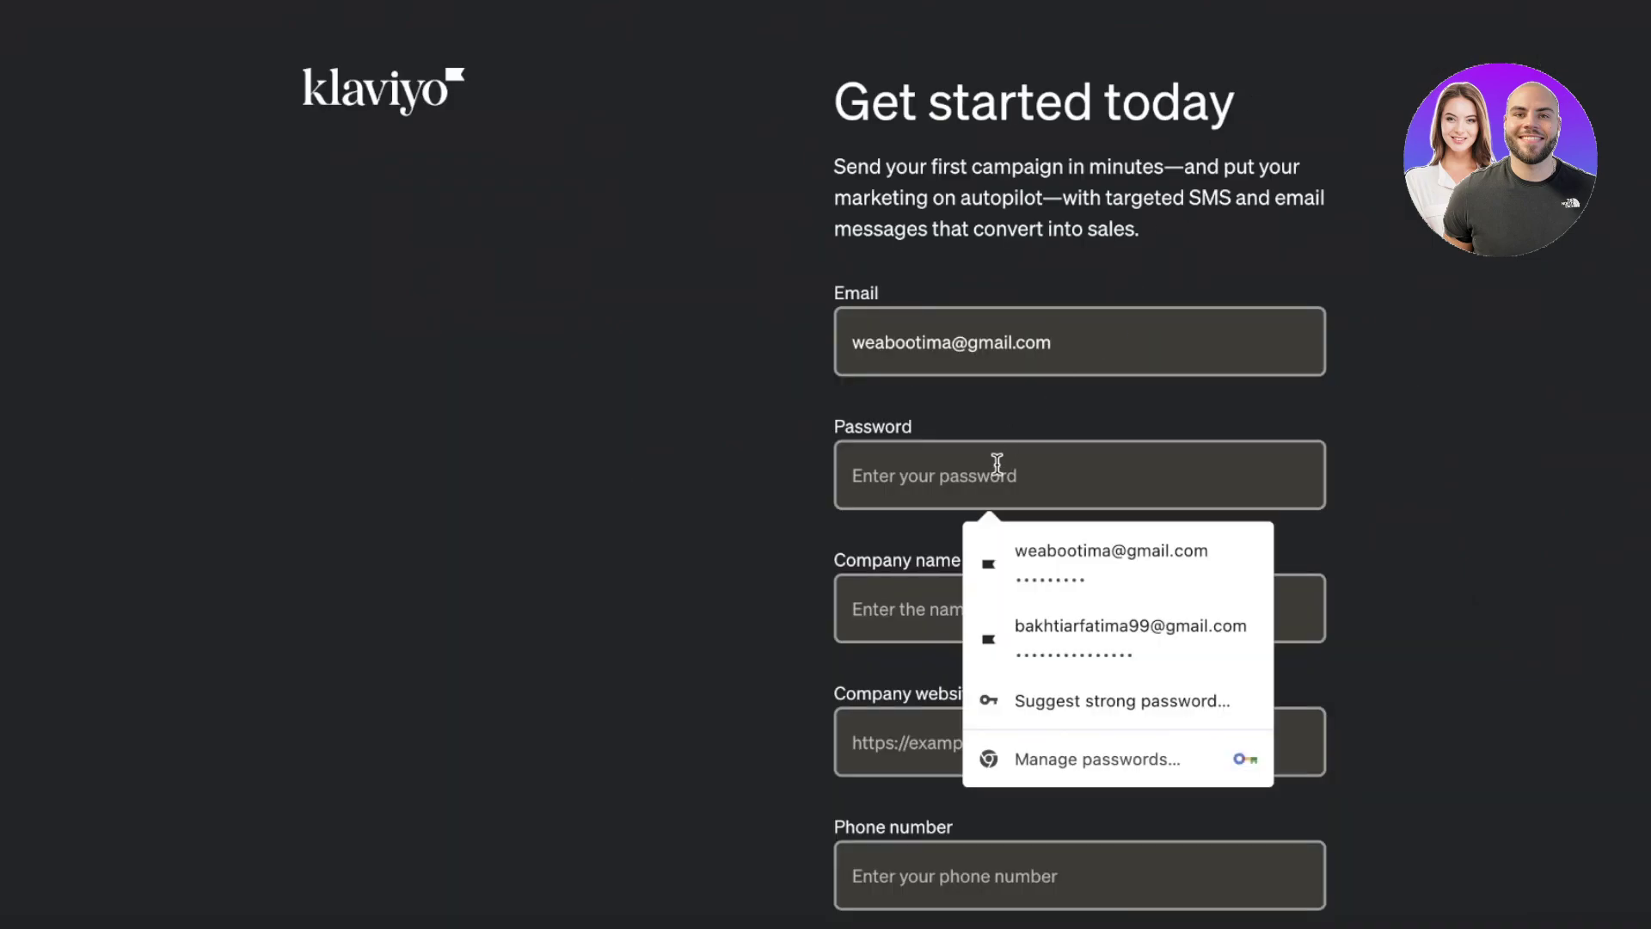
pyautogui.write('••••')
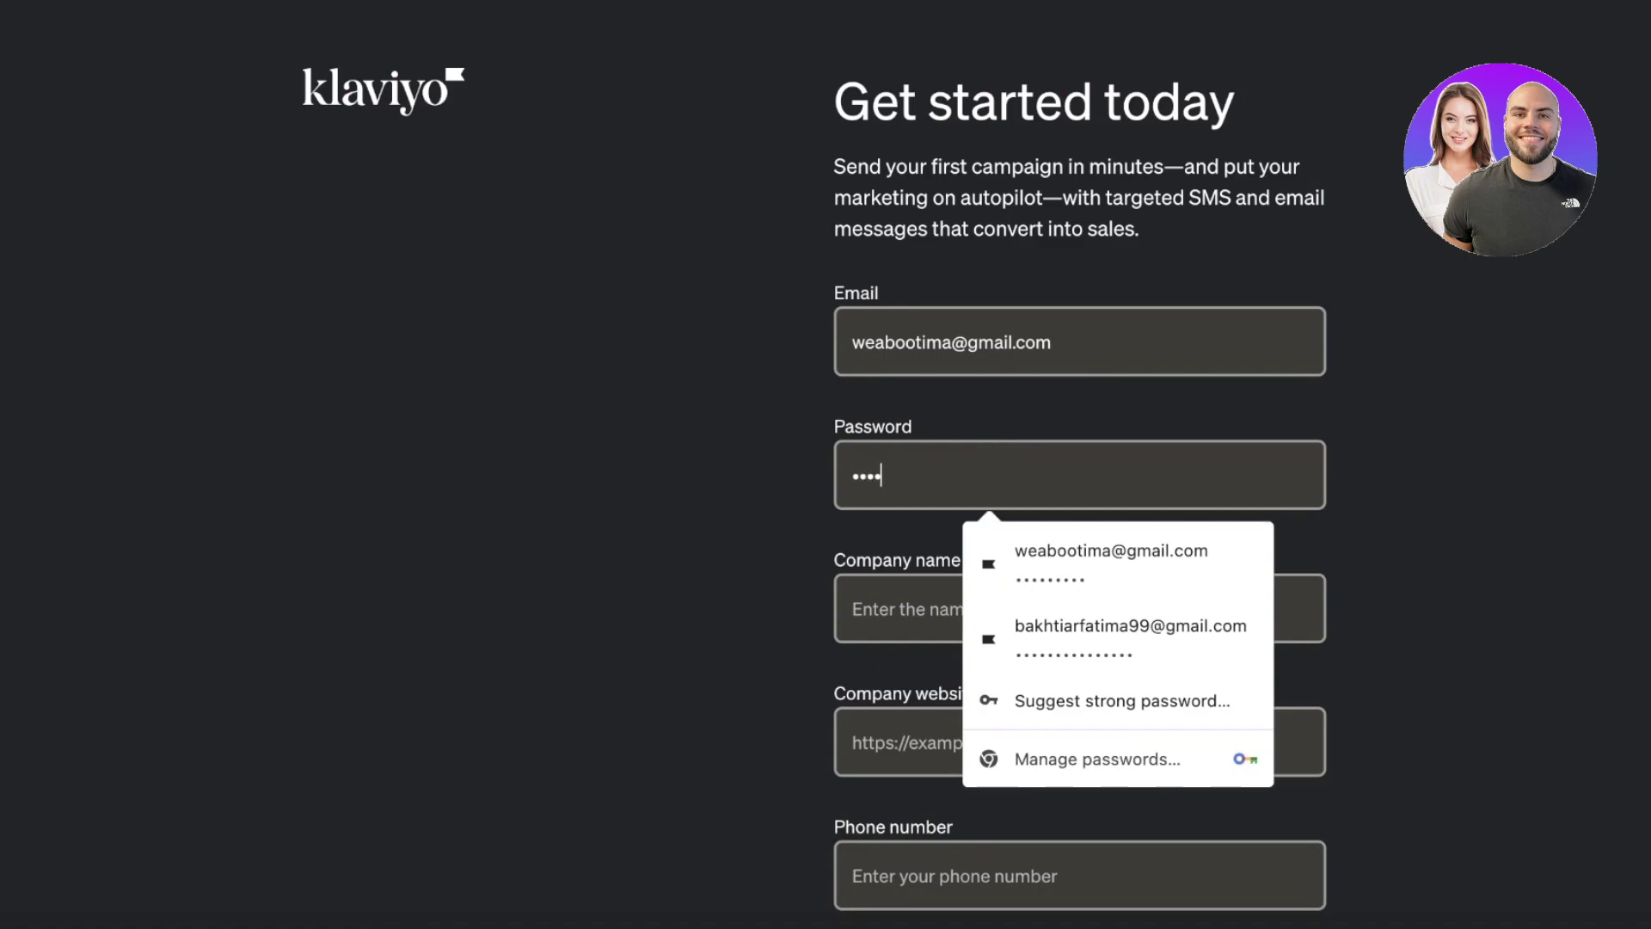
pyautogui.write('•••')
pyautogui.click(863, 611)
pyautogui.write('Durden')
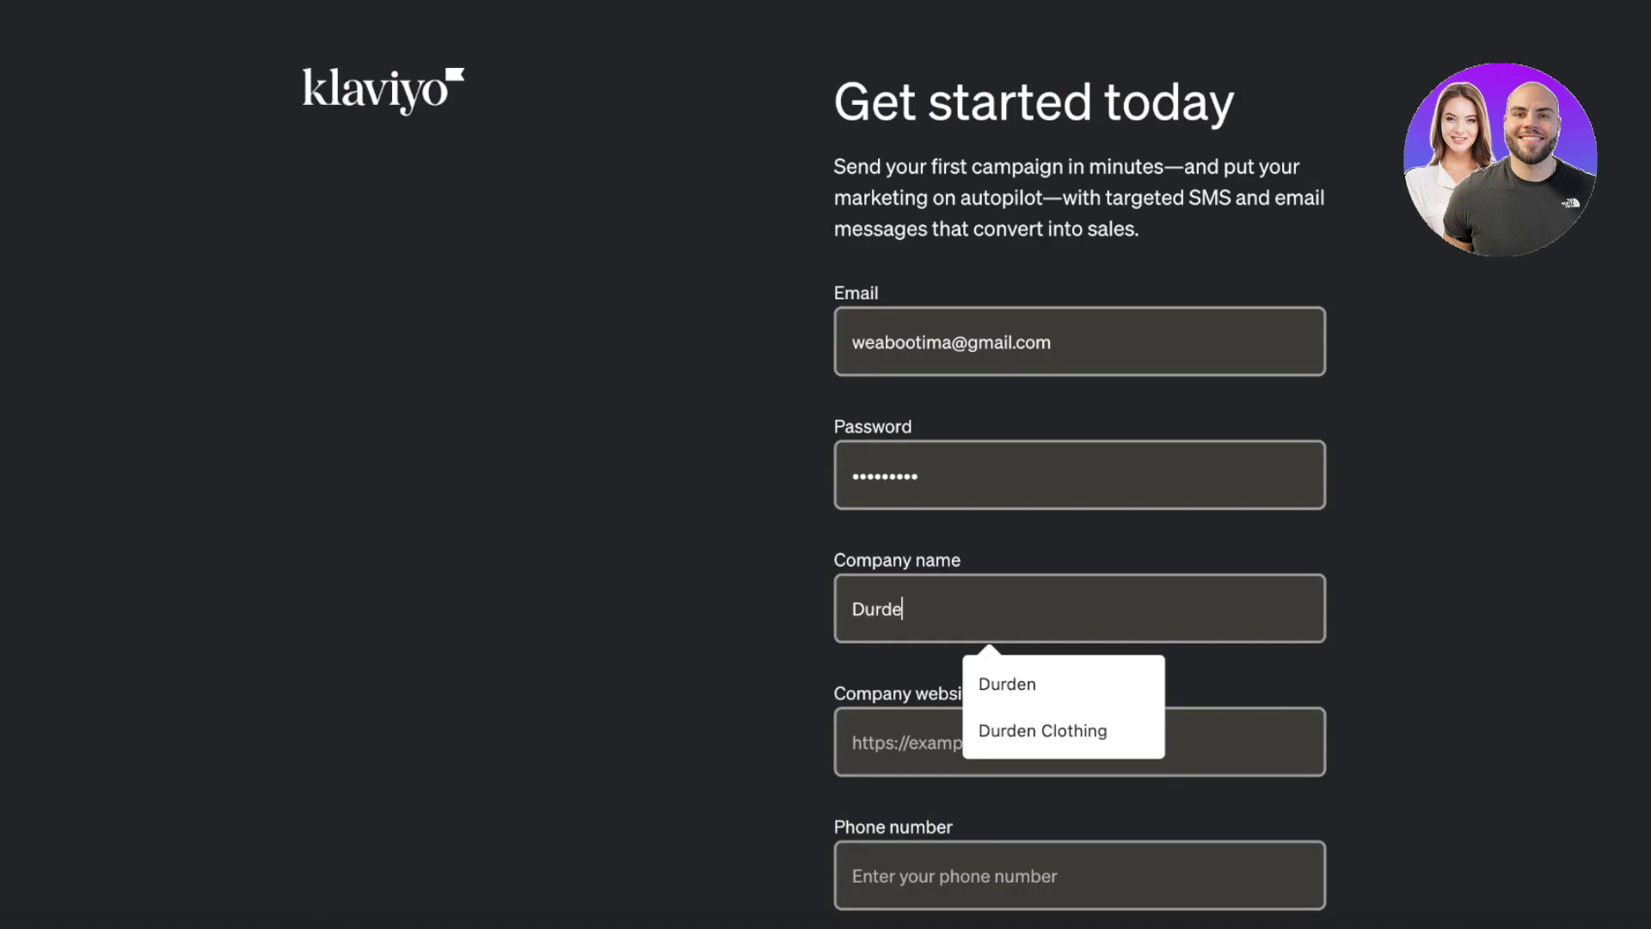
pyautogui.click(1024, 686)
pyautogui.click(970, 745)
pyautogui.scroll(-1, 1085, 688)
pyautogui.click(1021, 793)
pyautogui.click(1419, 498)
pyautogui.scroll(-3, 1290, 653)
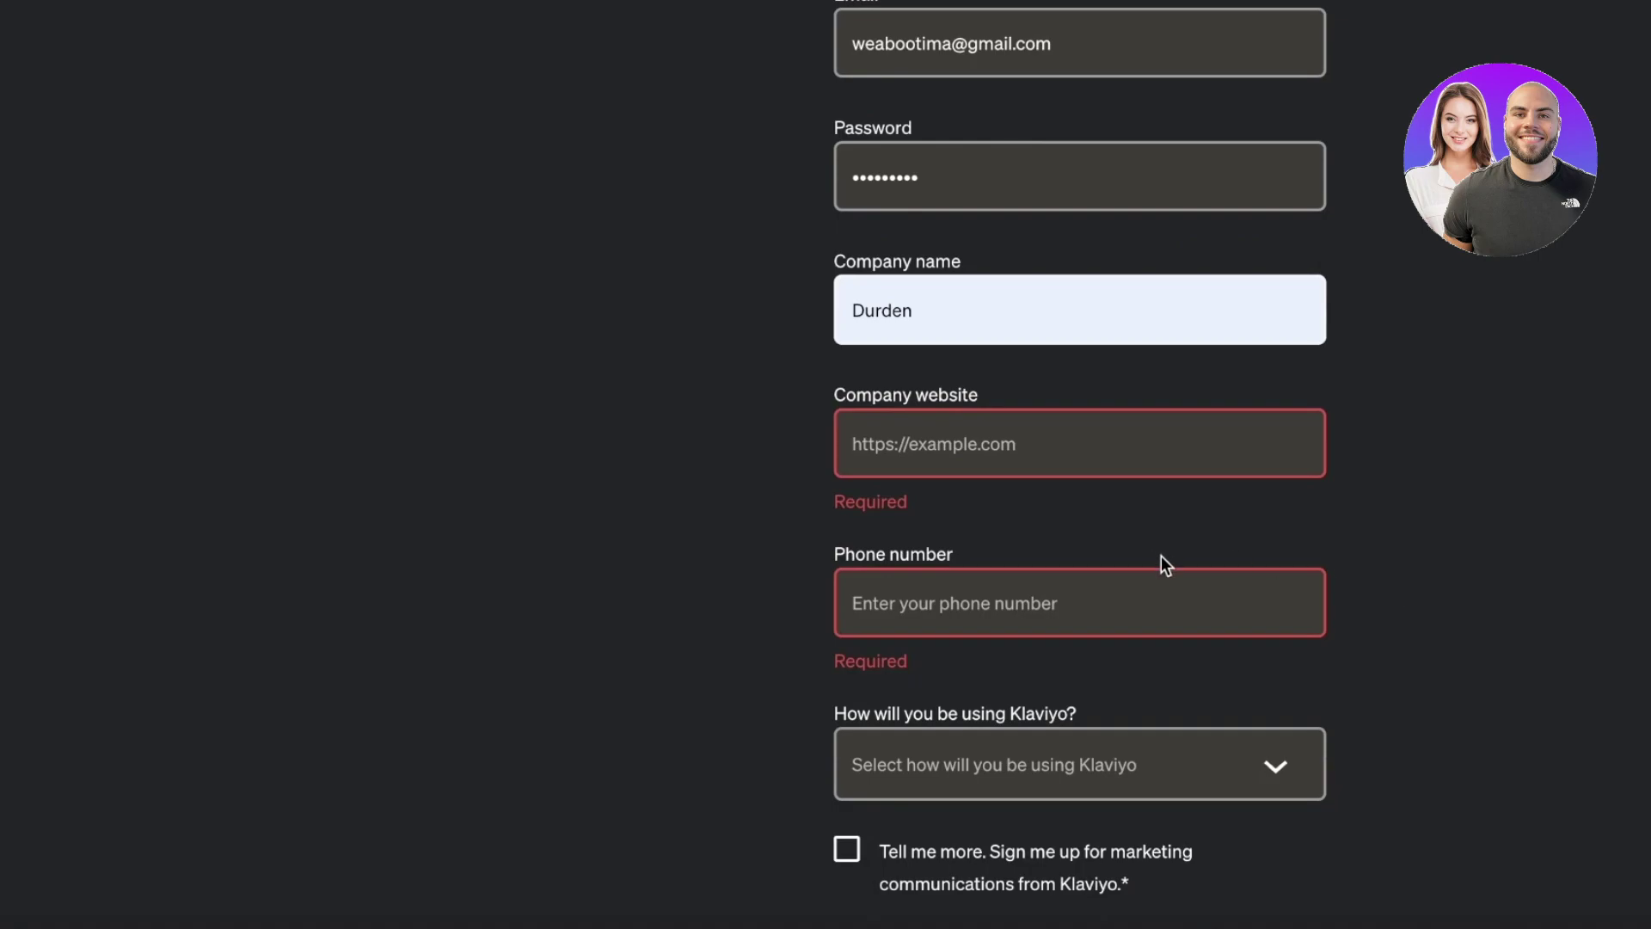
pyautogui.scroll(-1, 1137, 561)
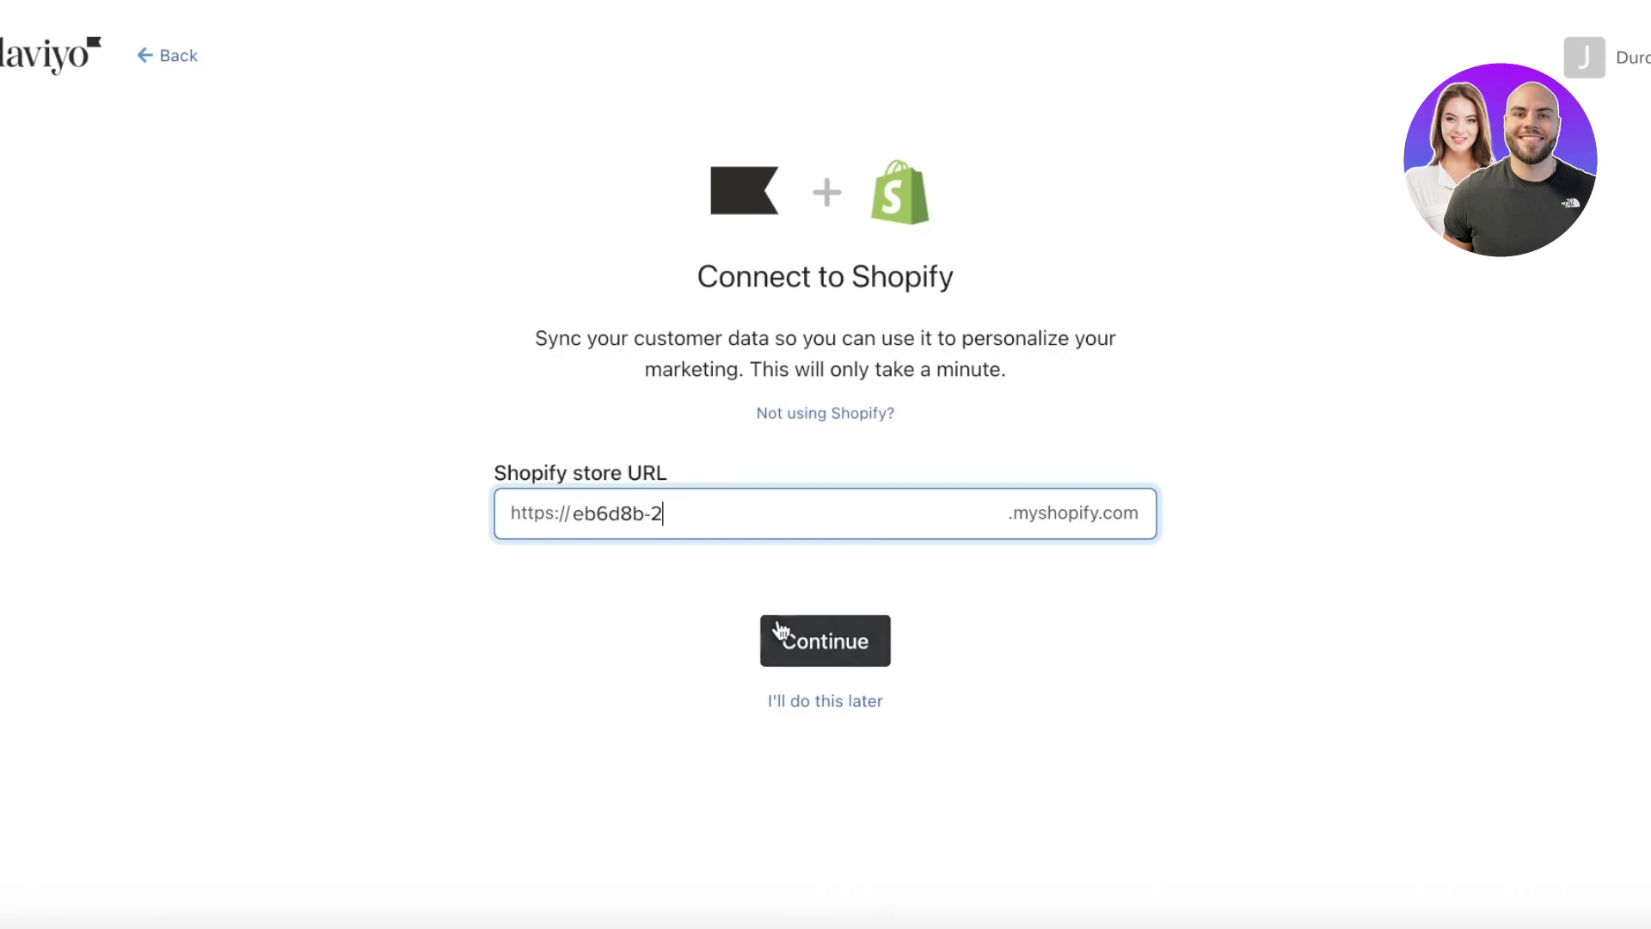
# - Submit the Shopify store URL and install the Klaviyo app on the store
pyautogui.click(806, 656)
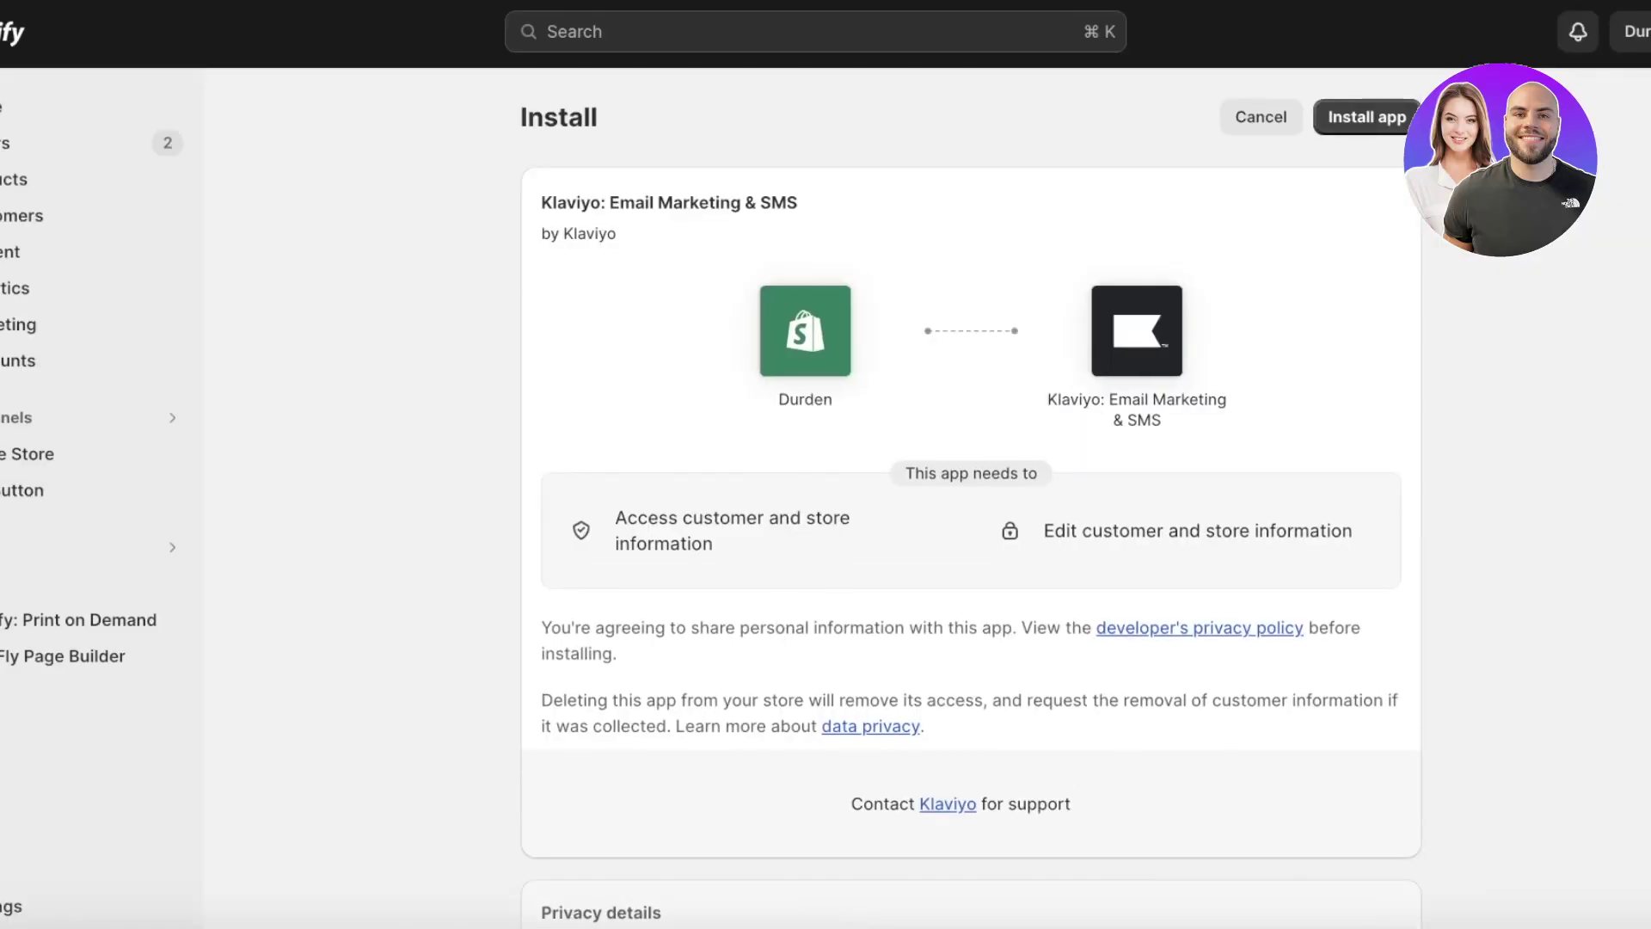
pyautogui.click(1396, 114)
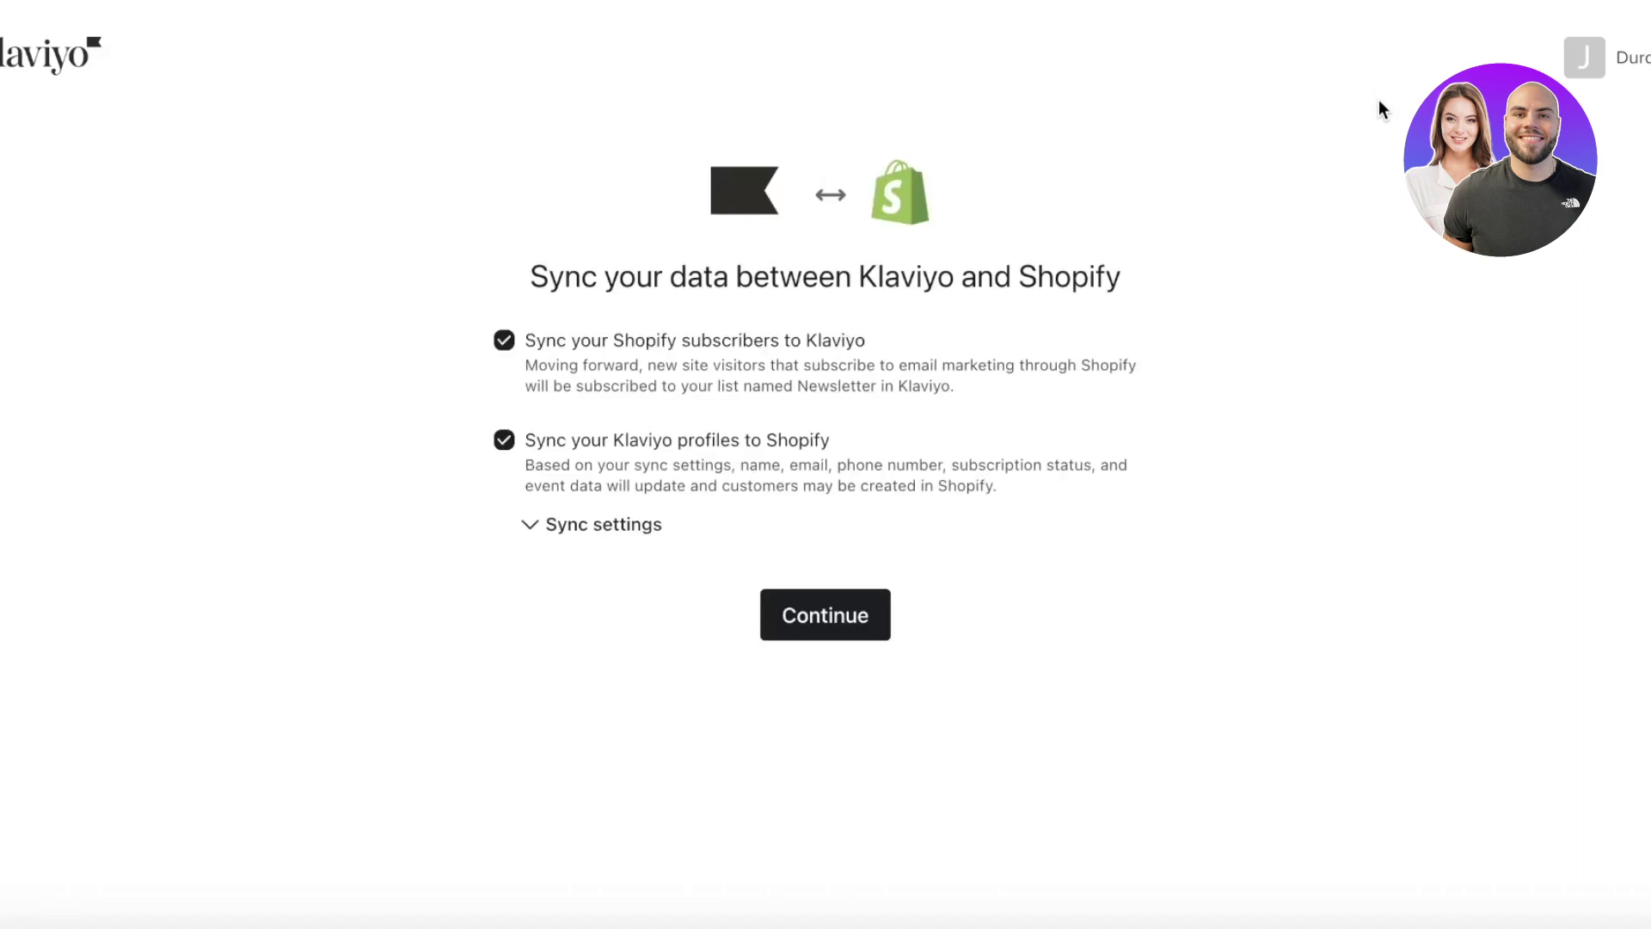
# - Confirm the two-way Shopify data sync and submit Durden as the sender name
pyautogui.click(817, 632)
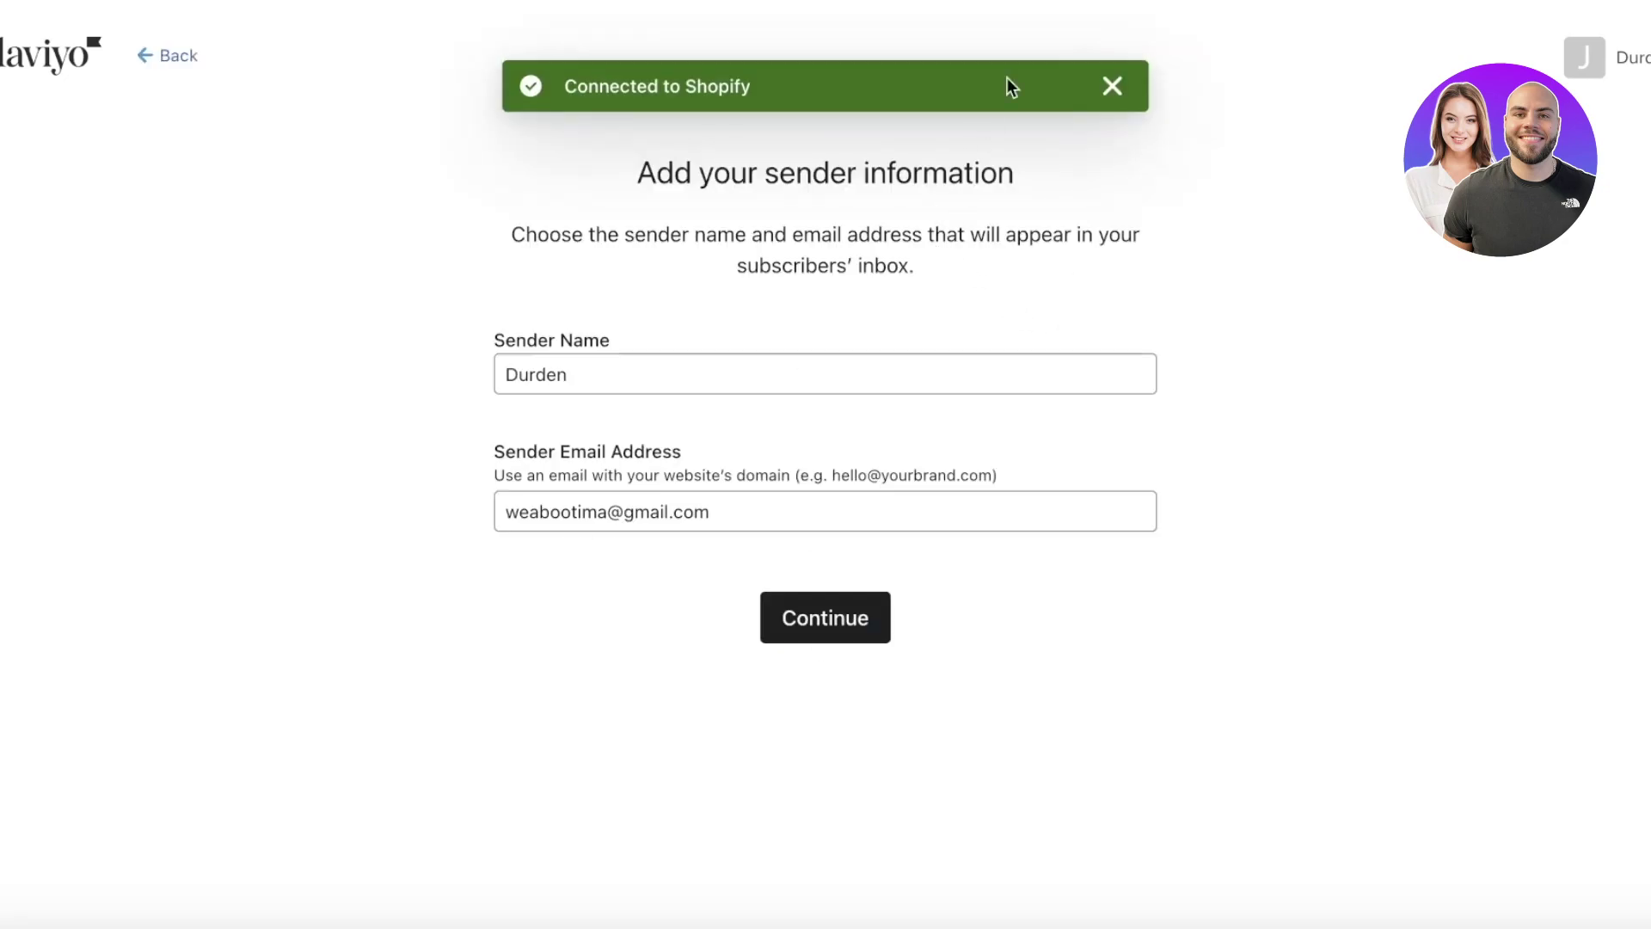
pyautogui.click(1112, 85)
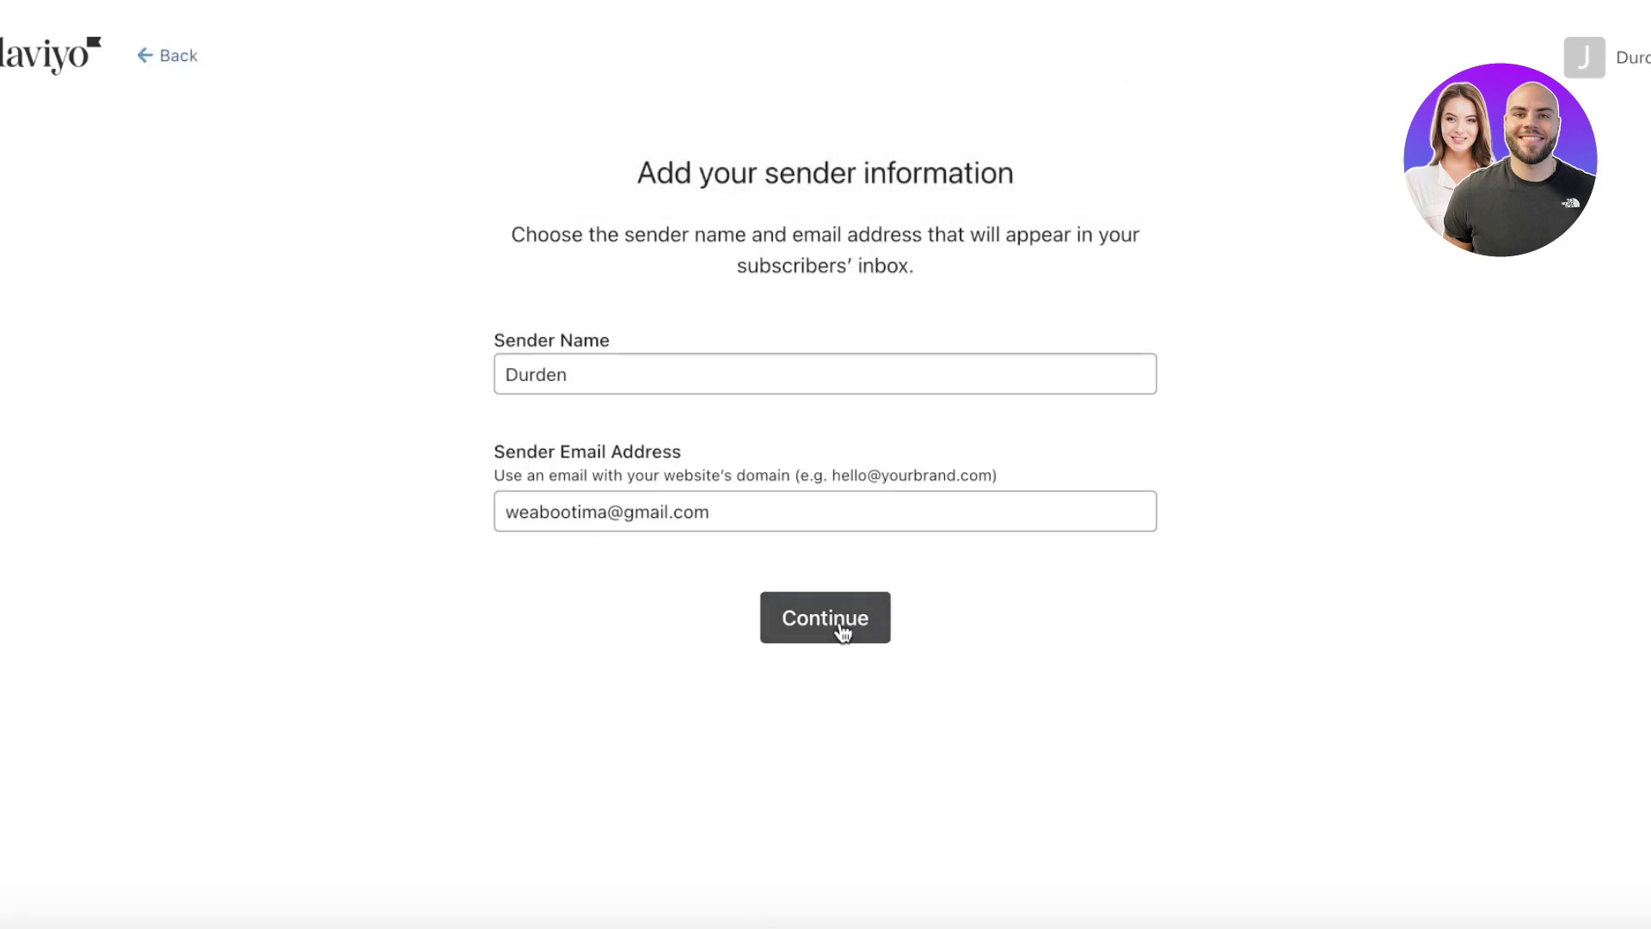
pyautogui.click(716, 502)
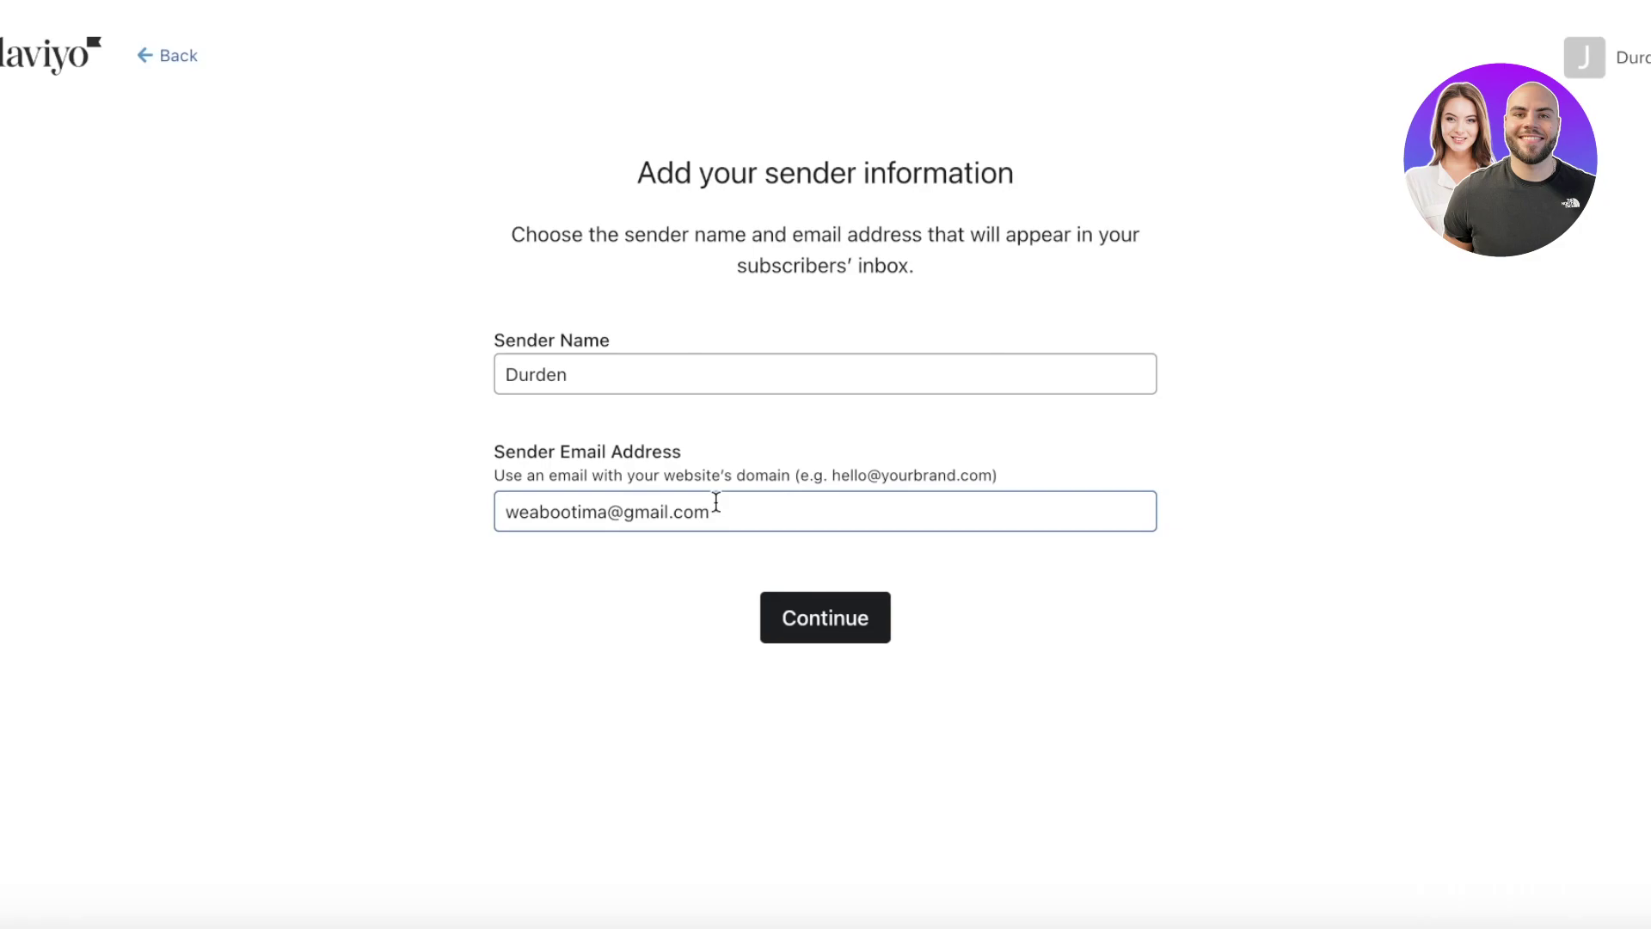
pyautogui.click(692, 370)
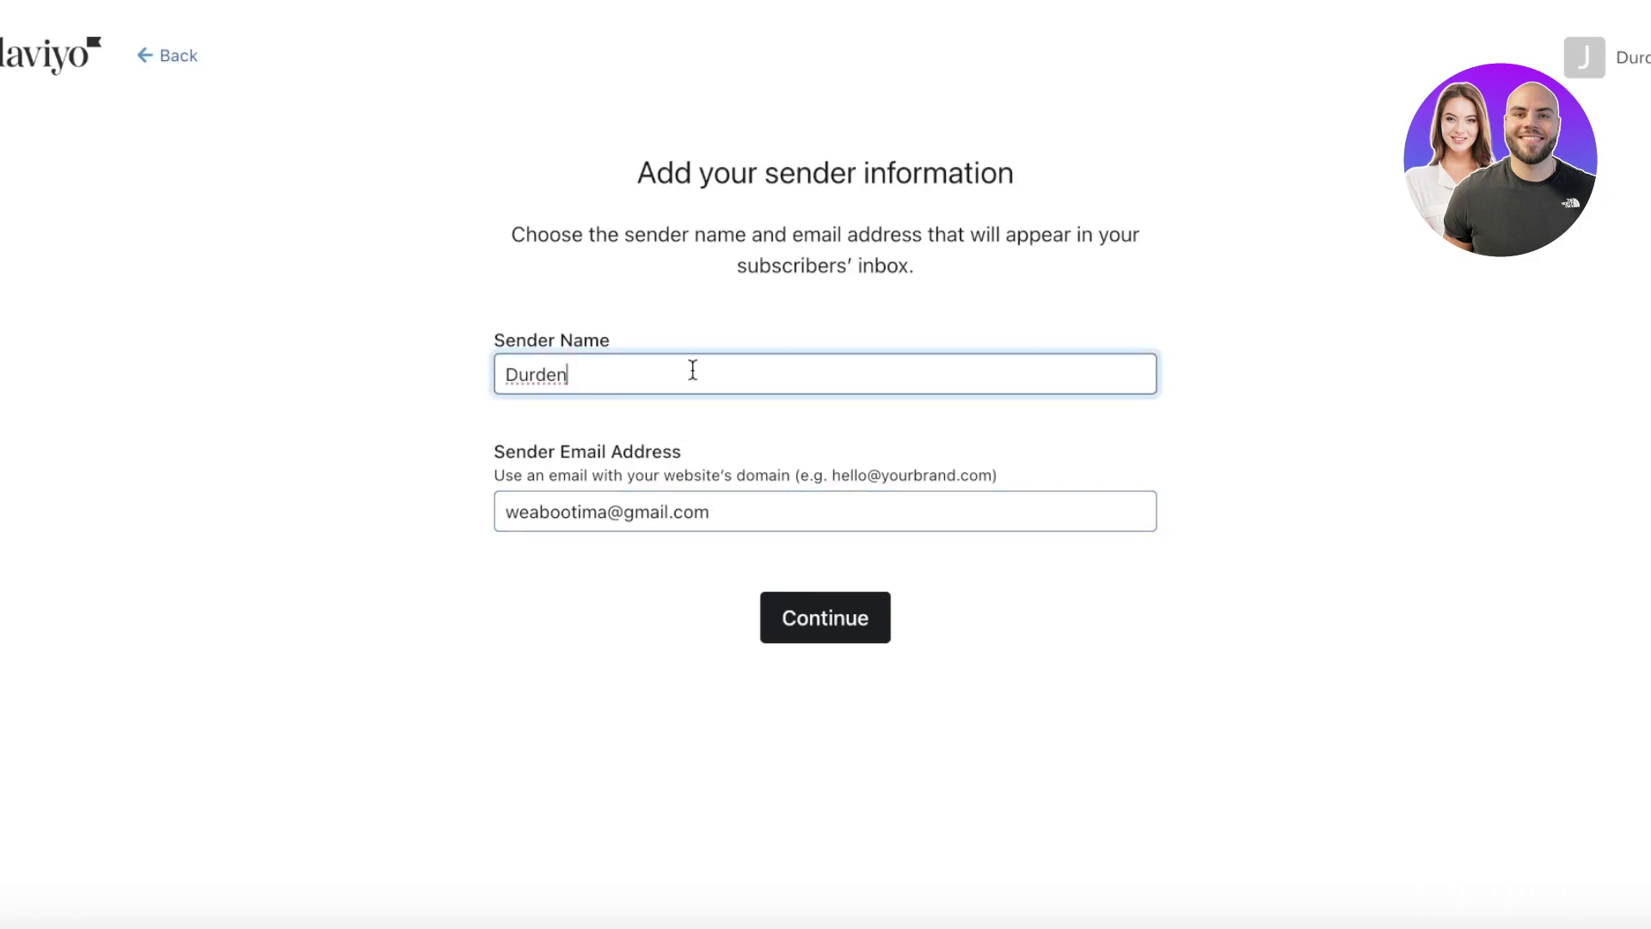
pyautogui.click(791, 633)
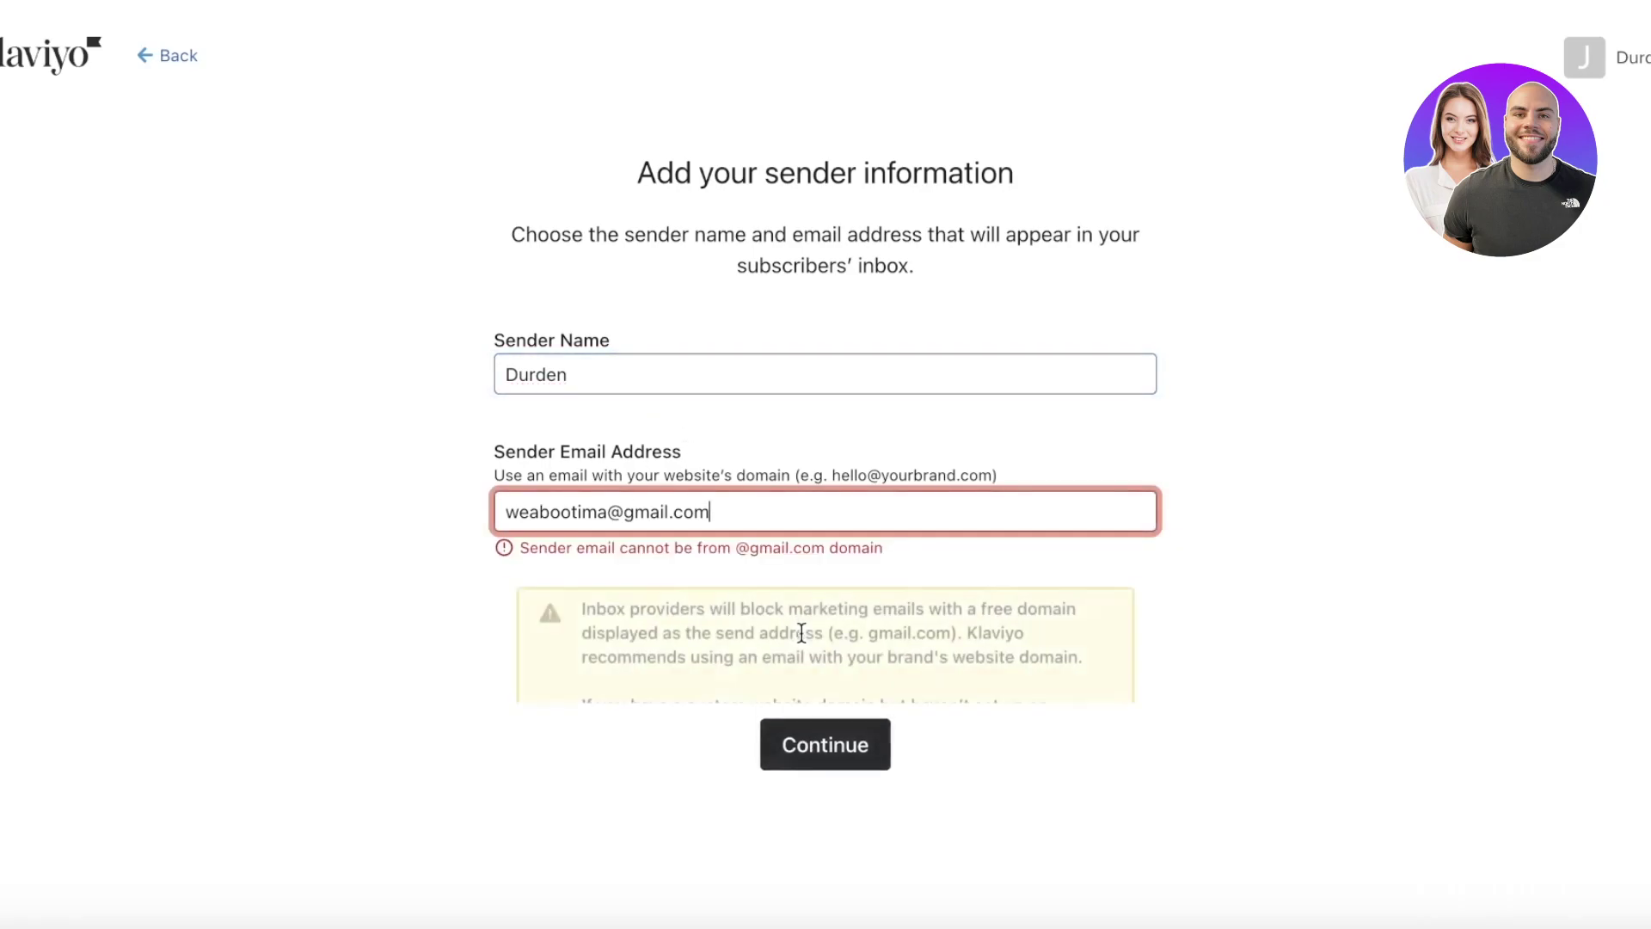
pyautogui.doubleClick(672, 512)
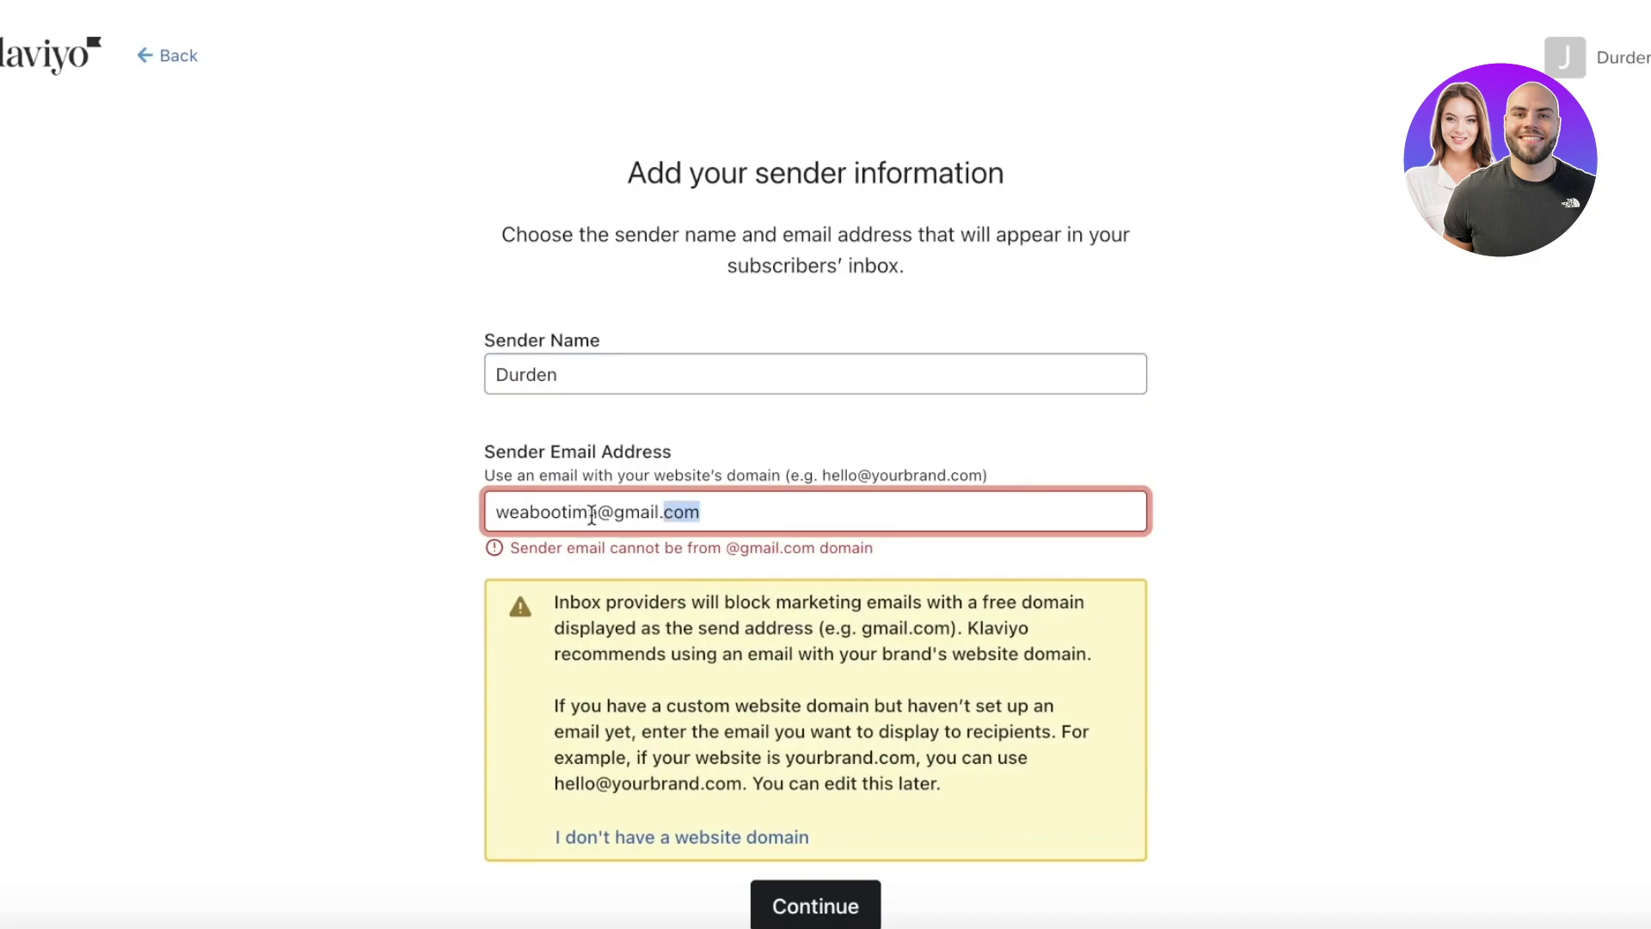
pyautogui.moveTo(613, 514); pyautogui.dragTo(727, 512)
pyautogui.click(659, 516)
pyautogui.doubleClick(679, 513)
pyautogui.click(624, 514)
pyautogui.moveTo(617, 513); pyautogui.dragTo(715, 512)
pyautogui.tripleClick(715, 512)
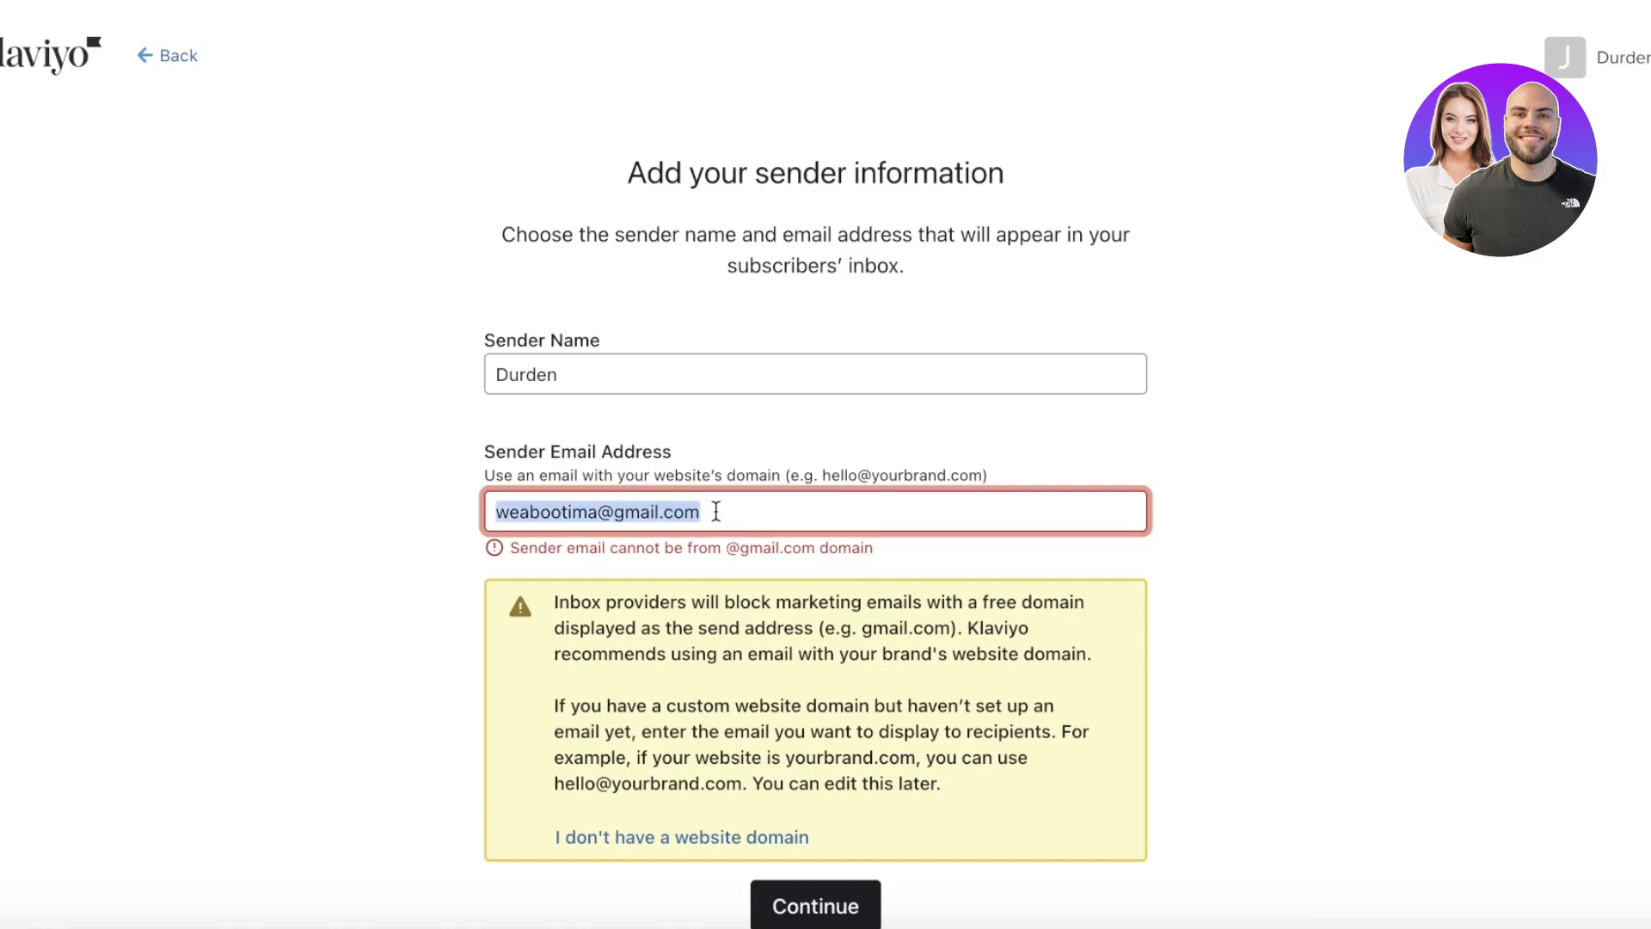
# - Submit the corrected sender, choose Email only, and collapse the Audience and Content sidebar sections
pyautogui.click(809, 620)
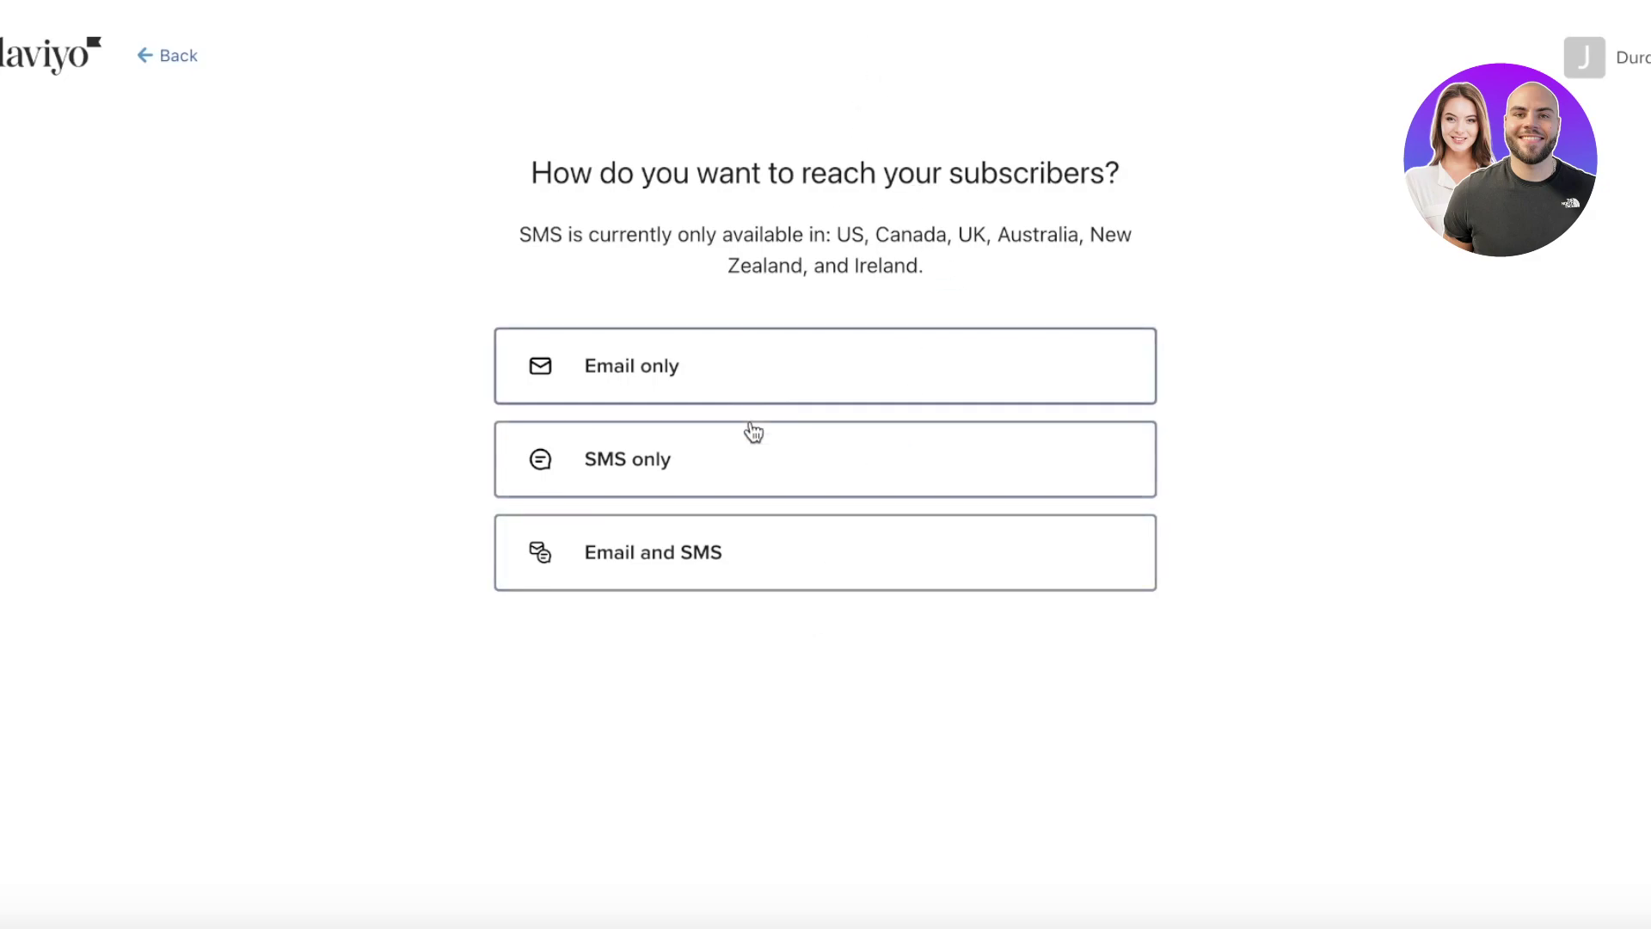
pyautogui.click(742, 366)
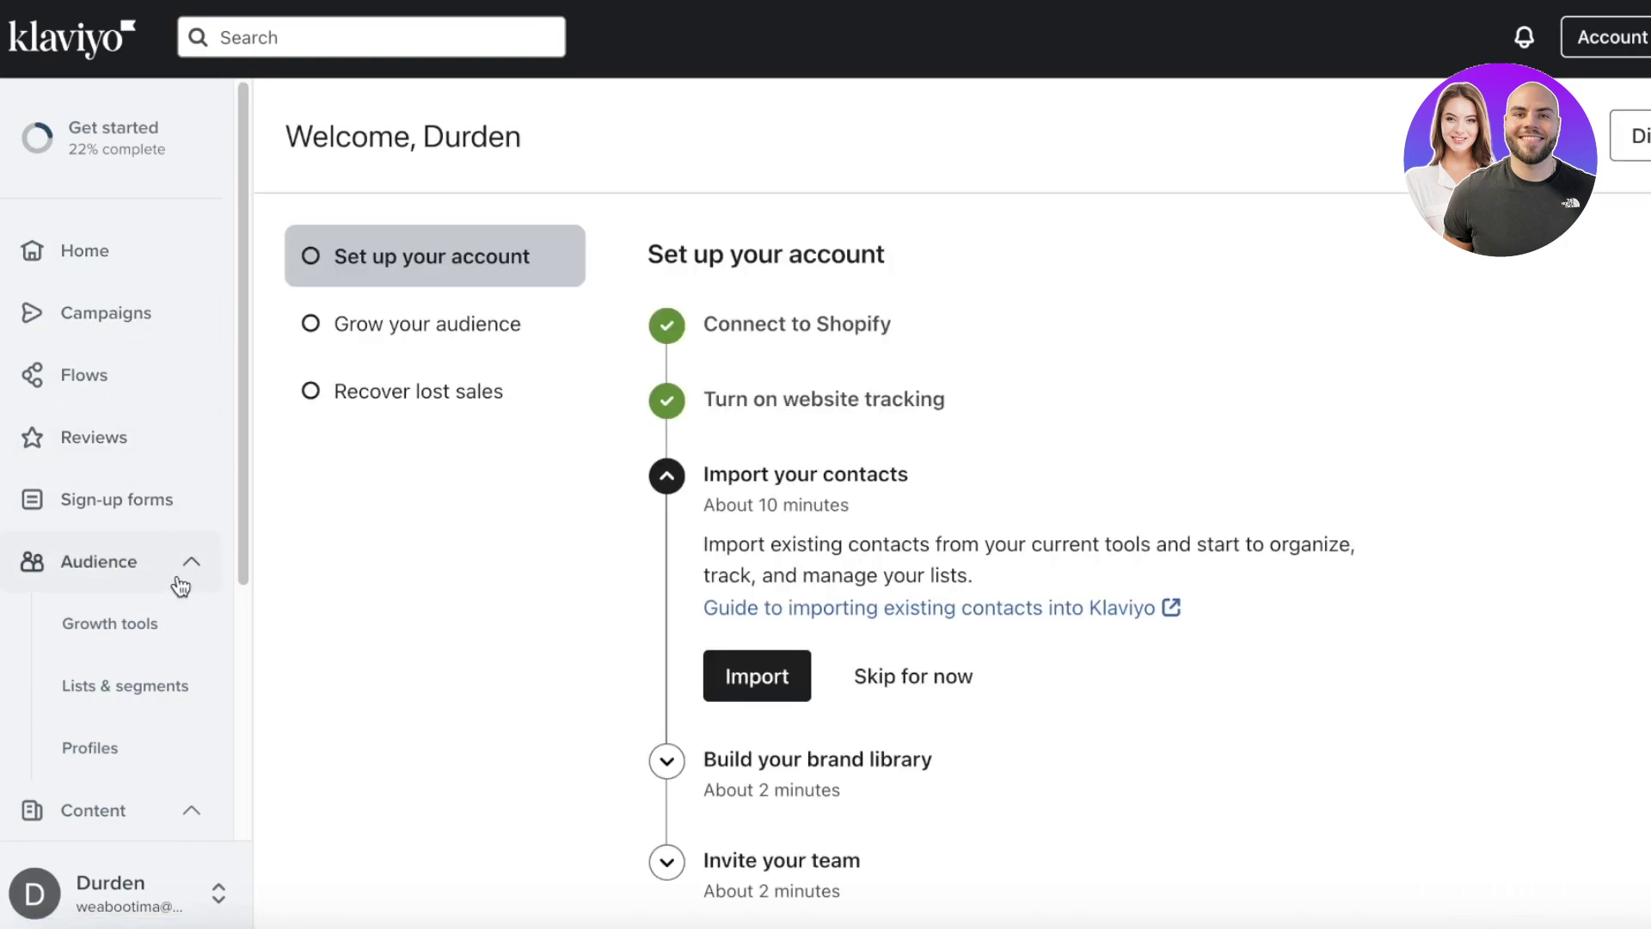
pyautogui.scroll(-3, 176, 581)
pyautogui.scroll(-1, 112, 576)
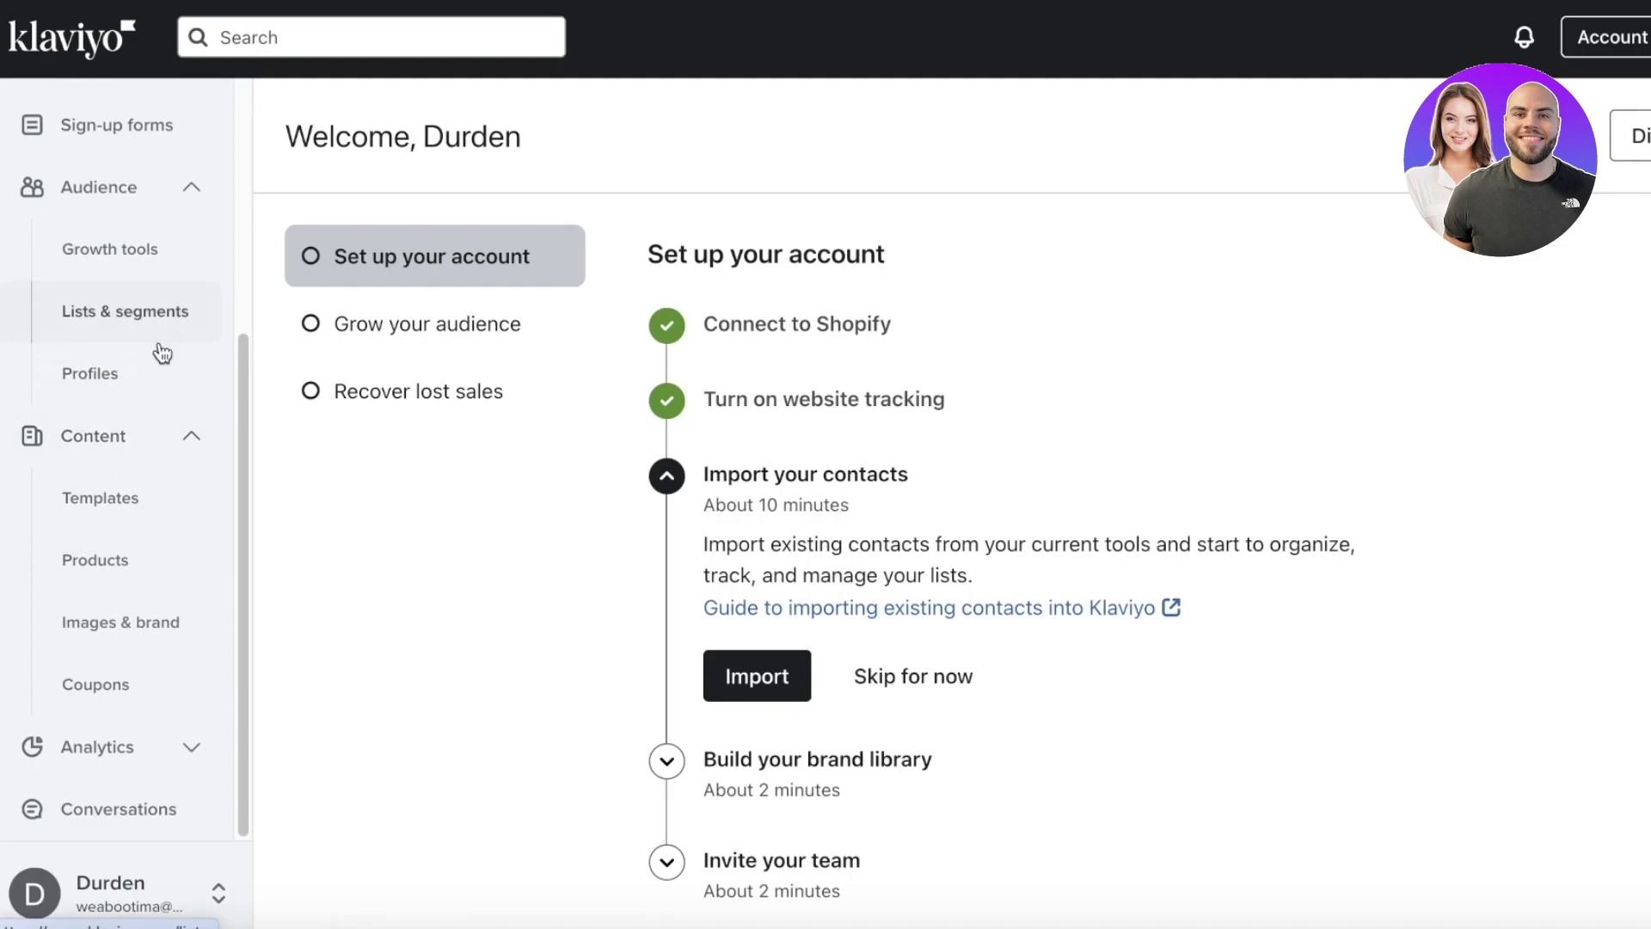
pyautogui.scroll(4, 110, 358)
pyautogui.click(100, 516)
pyautogui.click(45, 597)
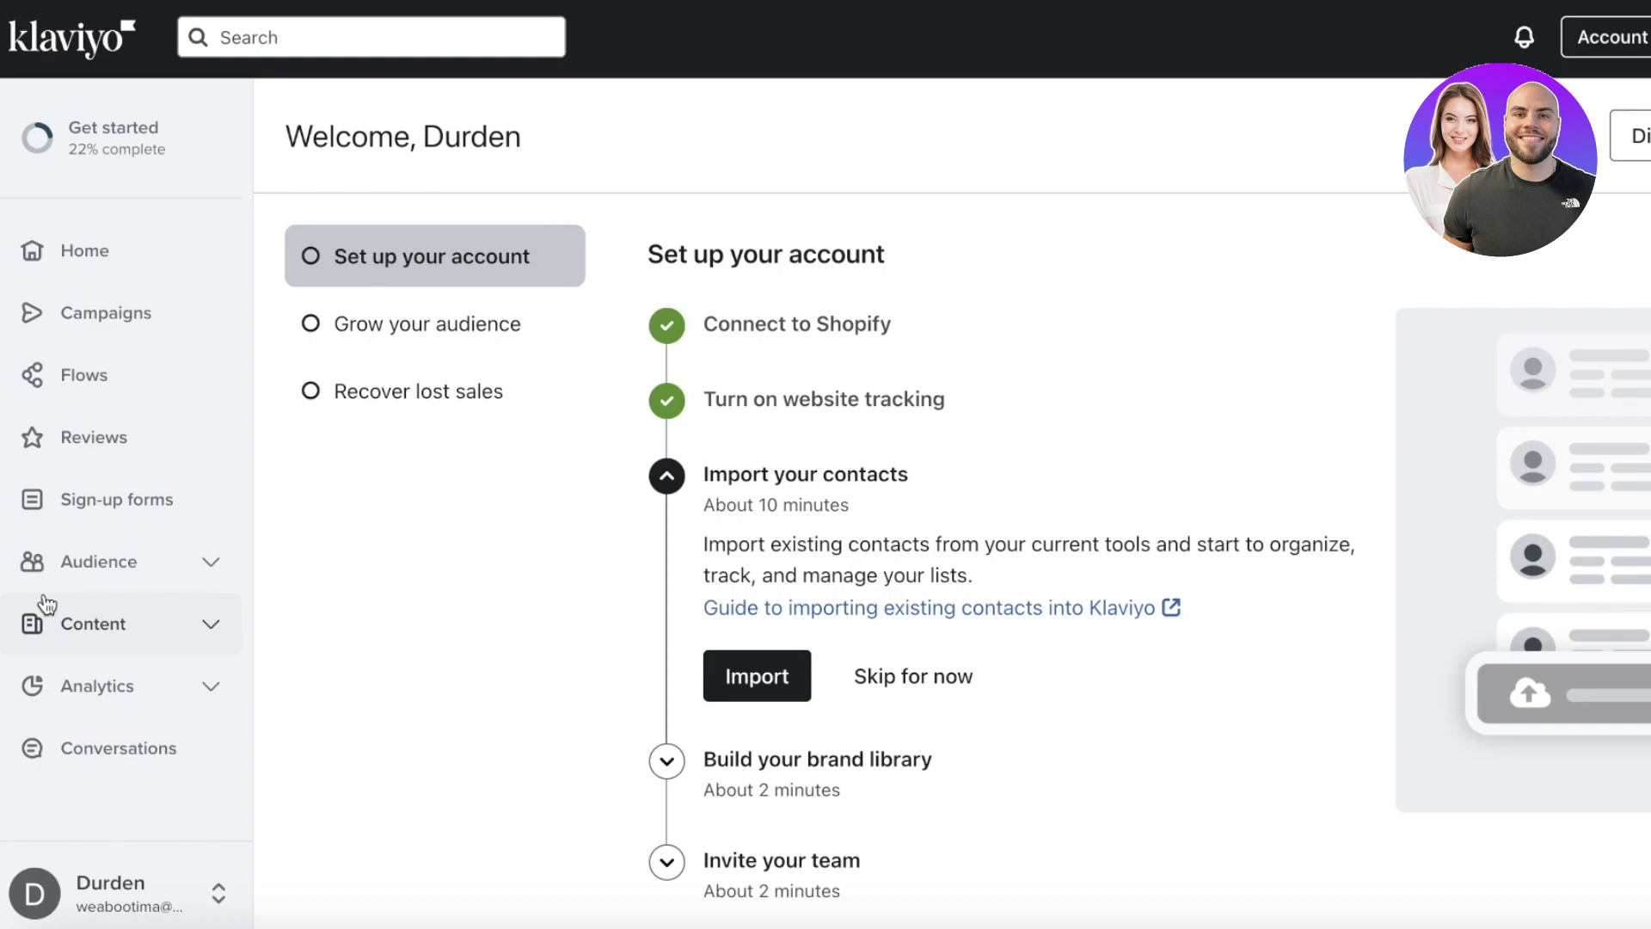
# - Navigate through the Campaigns and Flows pages over to the Reviews page
pyautogui.click(88, 305)
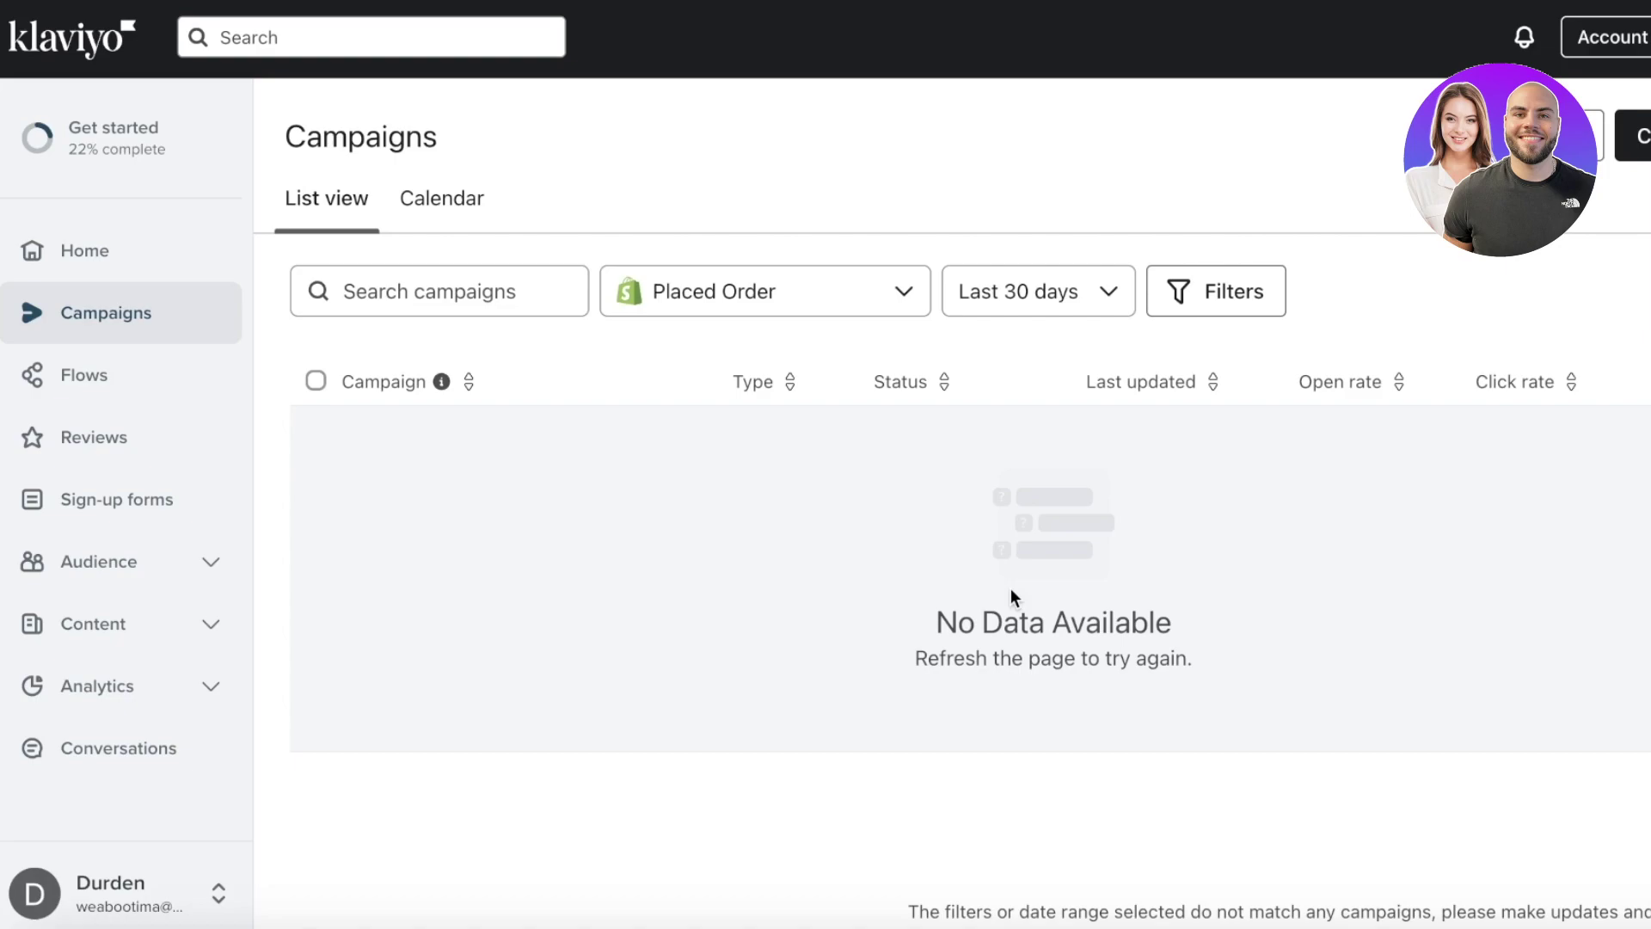
pyautogui.click(146, 376)
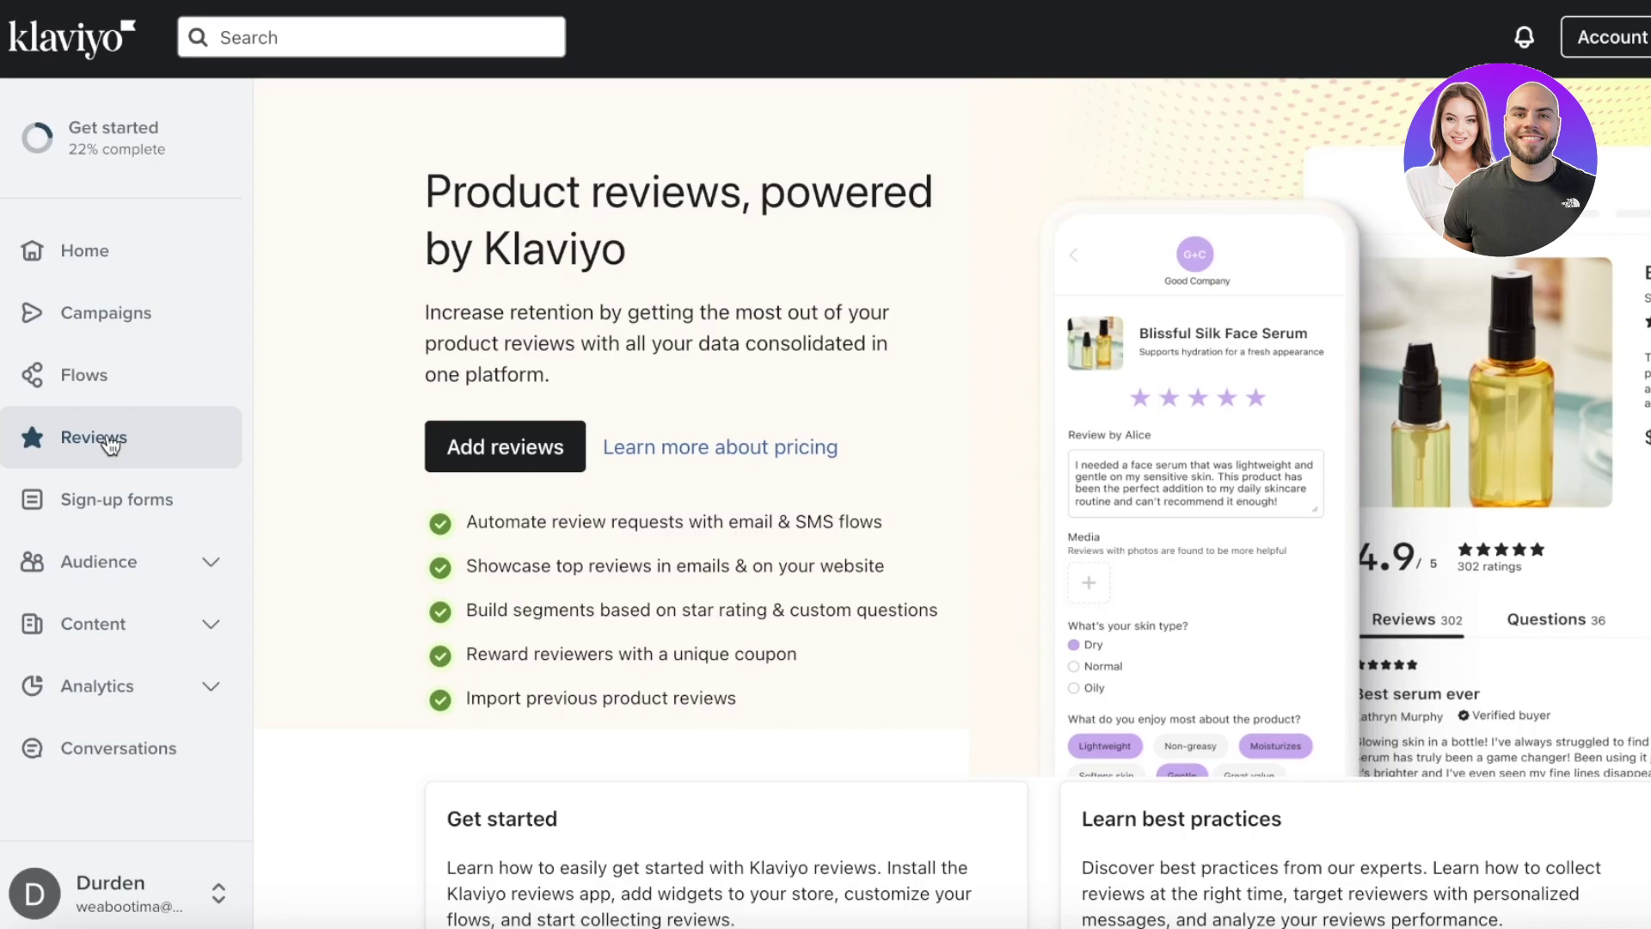
# - Open Sign-up forms and expand Audience to show Growth tools, Lists & segments and Profiles
pyautogui.click(83, 494)
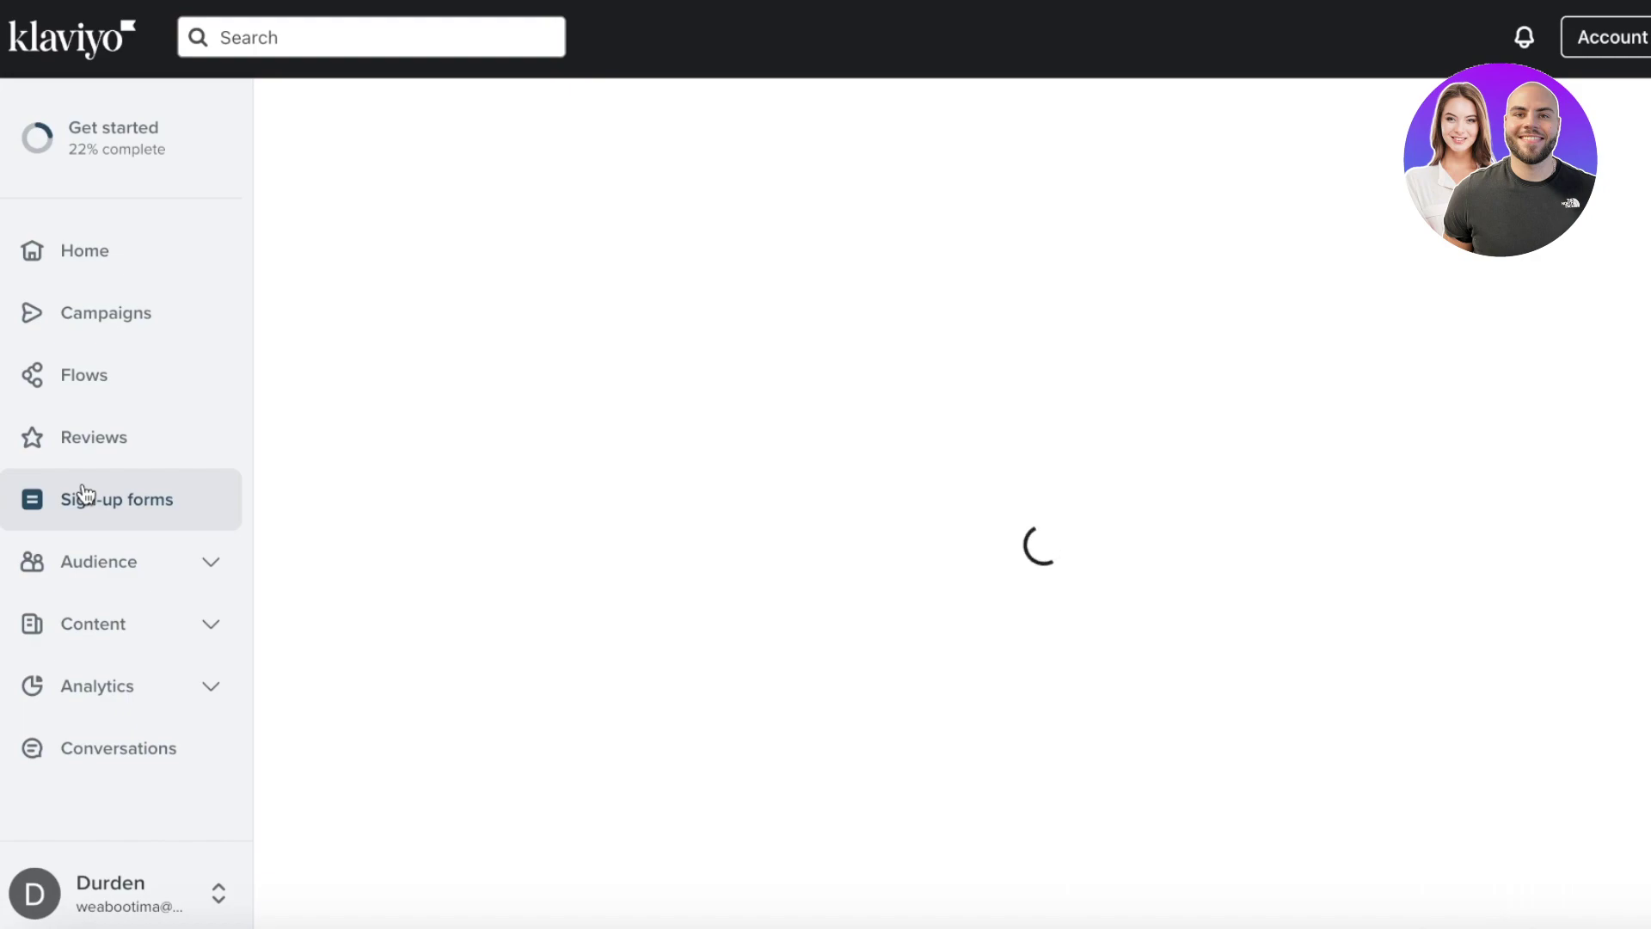
pyautogui.click(86, 559)
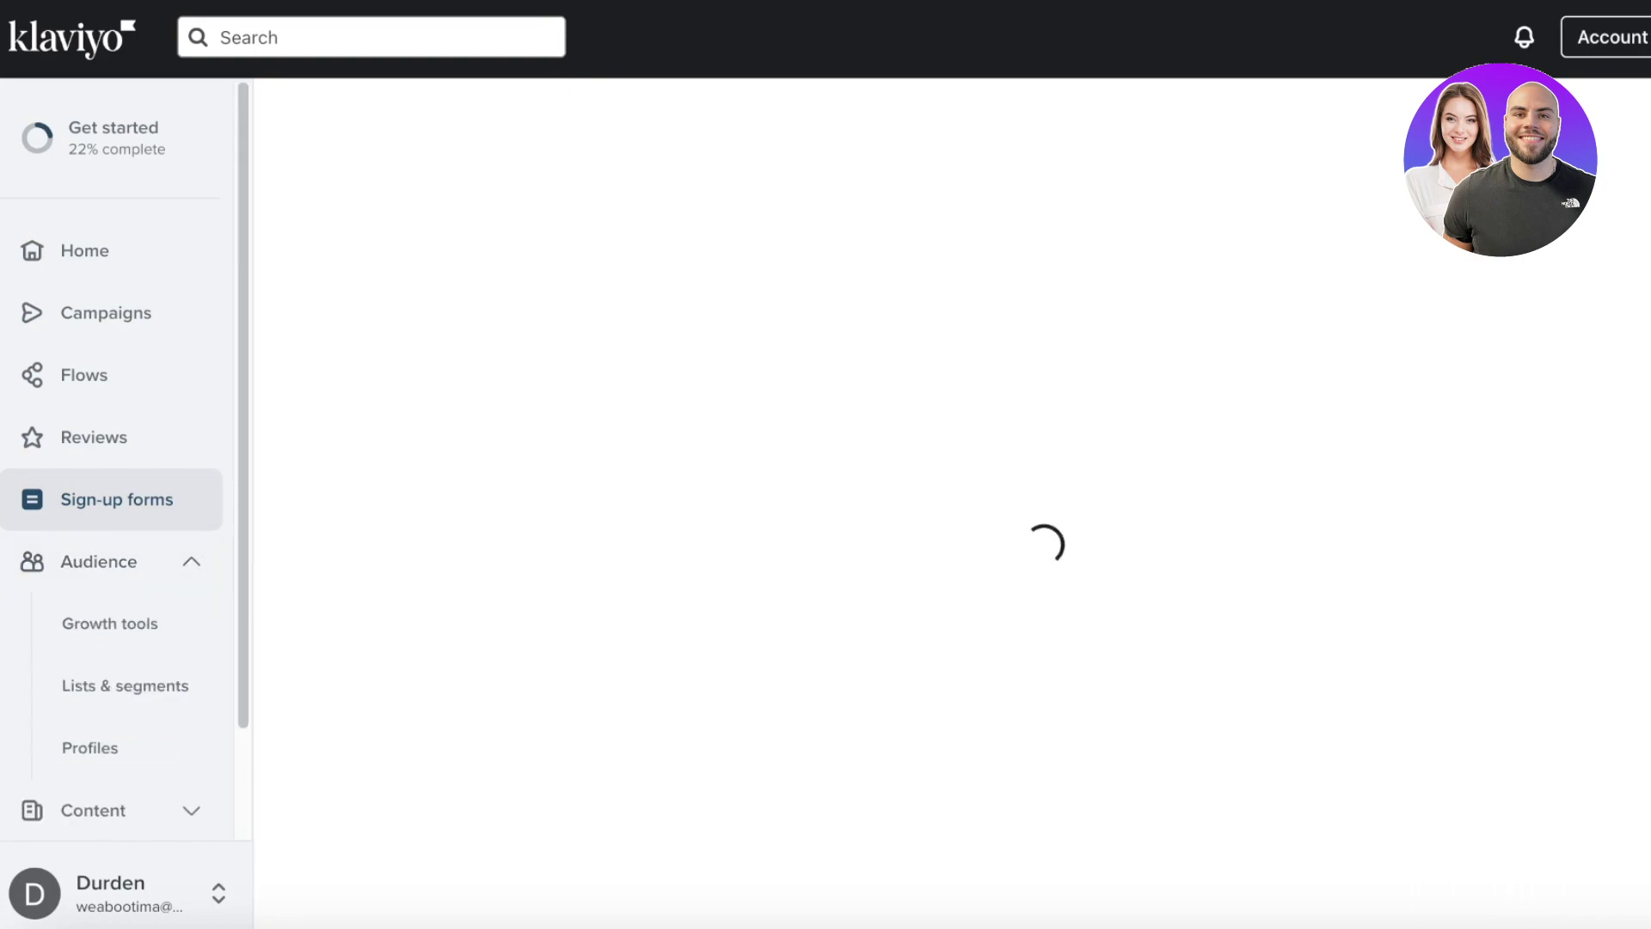
pyautogui.scroll(-1, 129, 602)
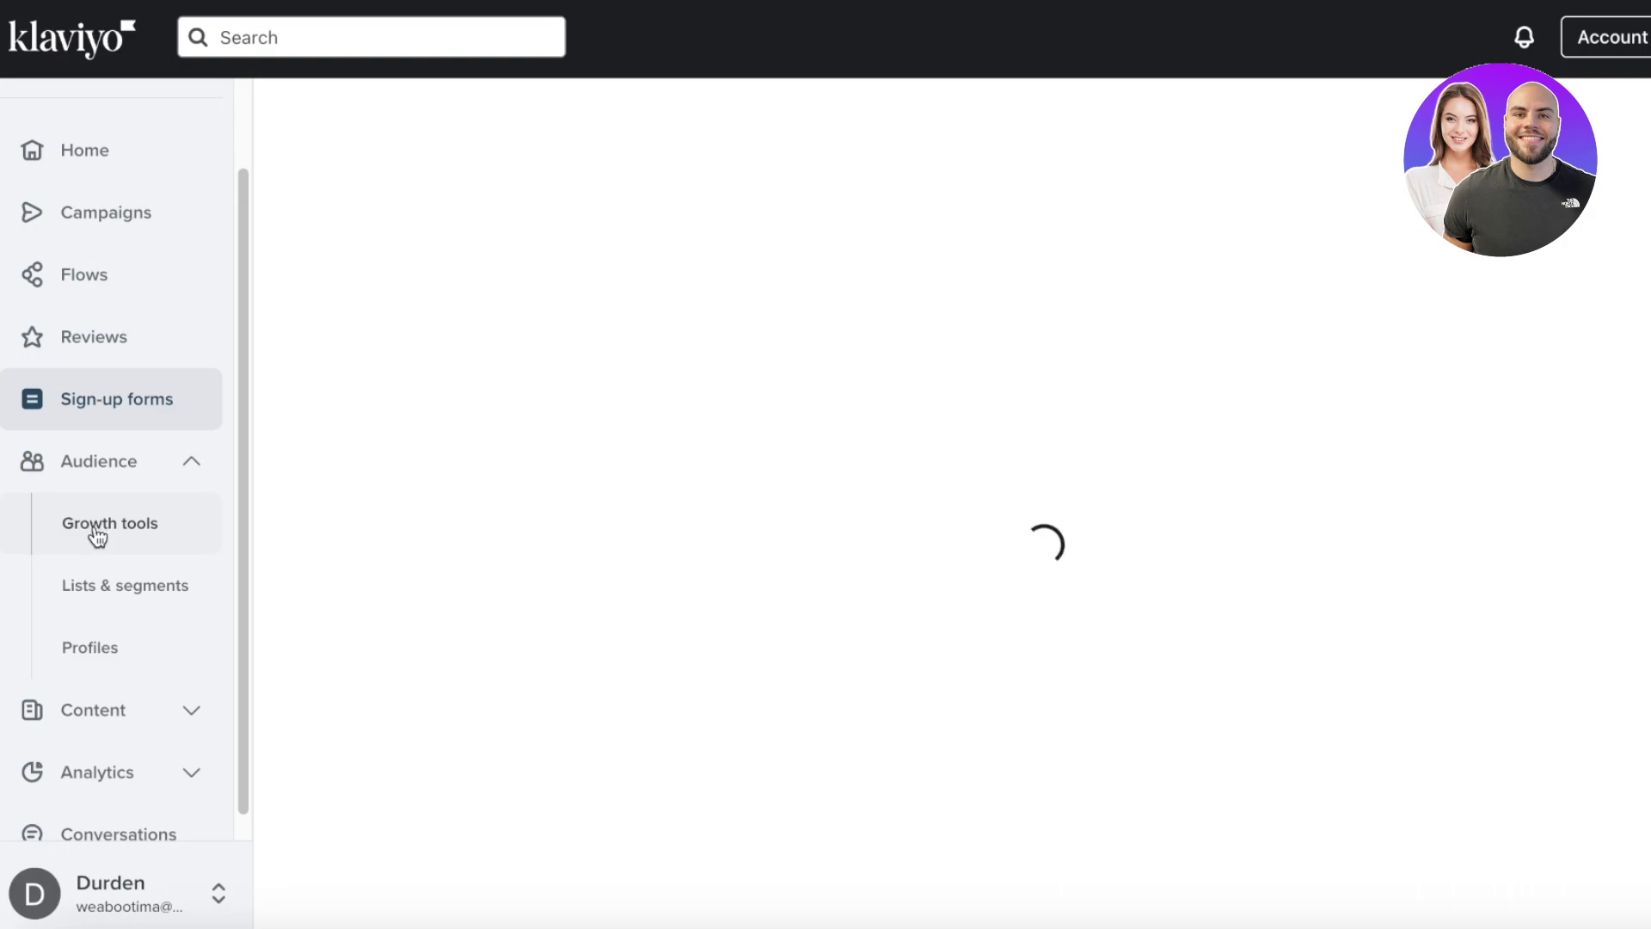
# - Open Lists & Segments, review the default lists, and show the create list or segment options
pyautogui.click(140, 612)
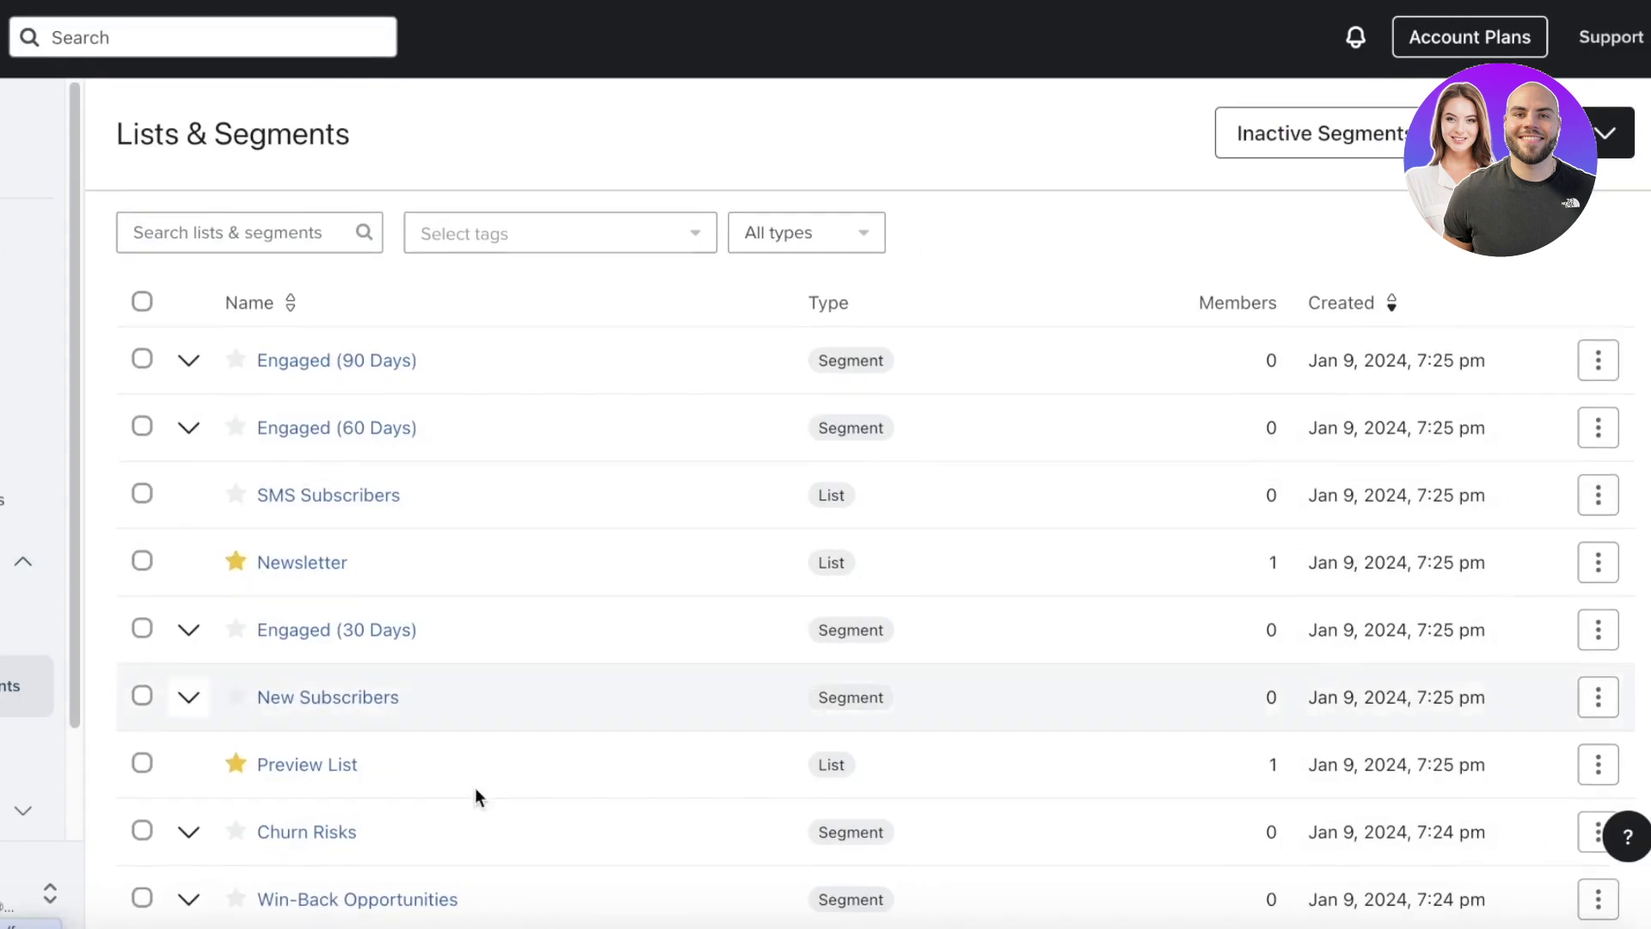
pyautogui.scroll(-5, 750, 756)
pyautogui.scroll(5, 687, 442)
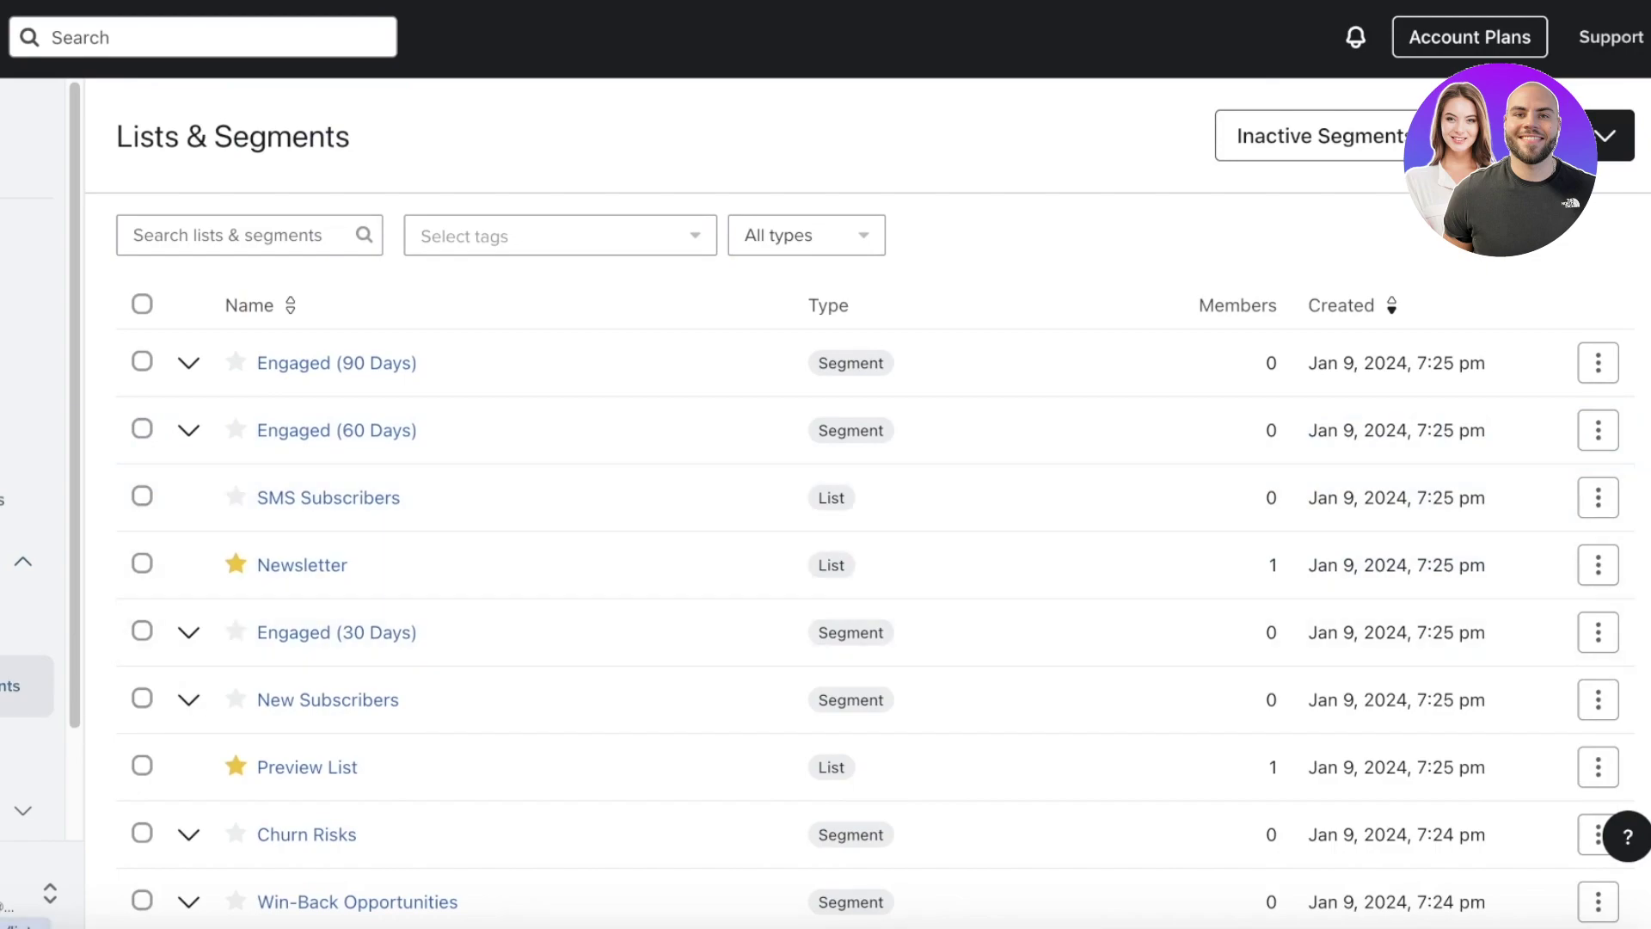
pyautogui.click(1605, 136)
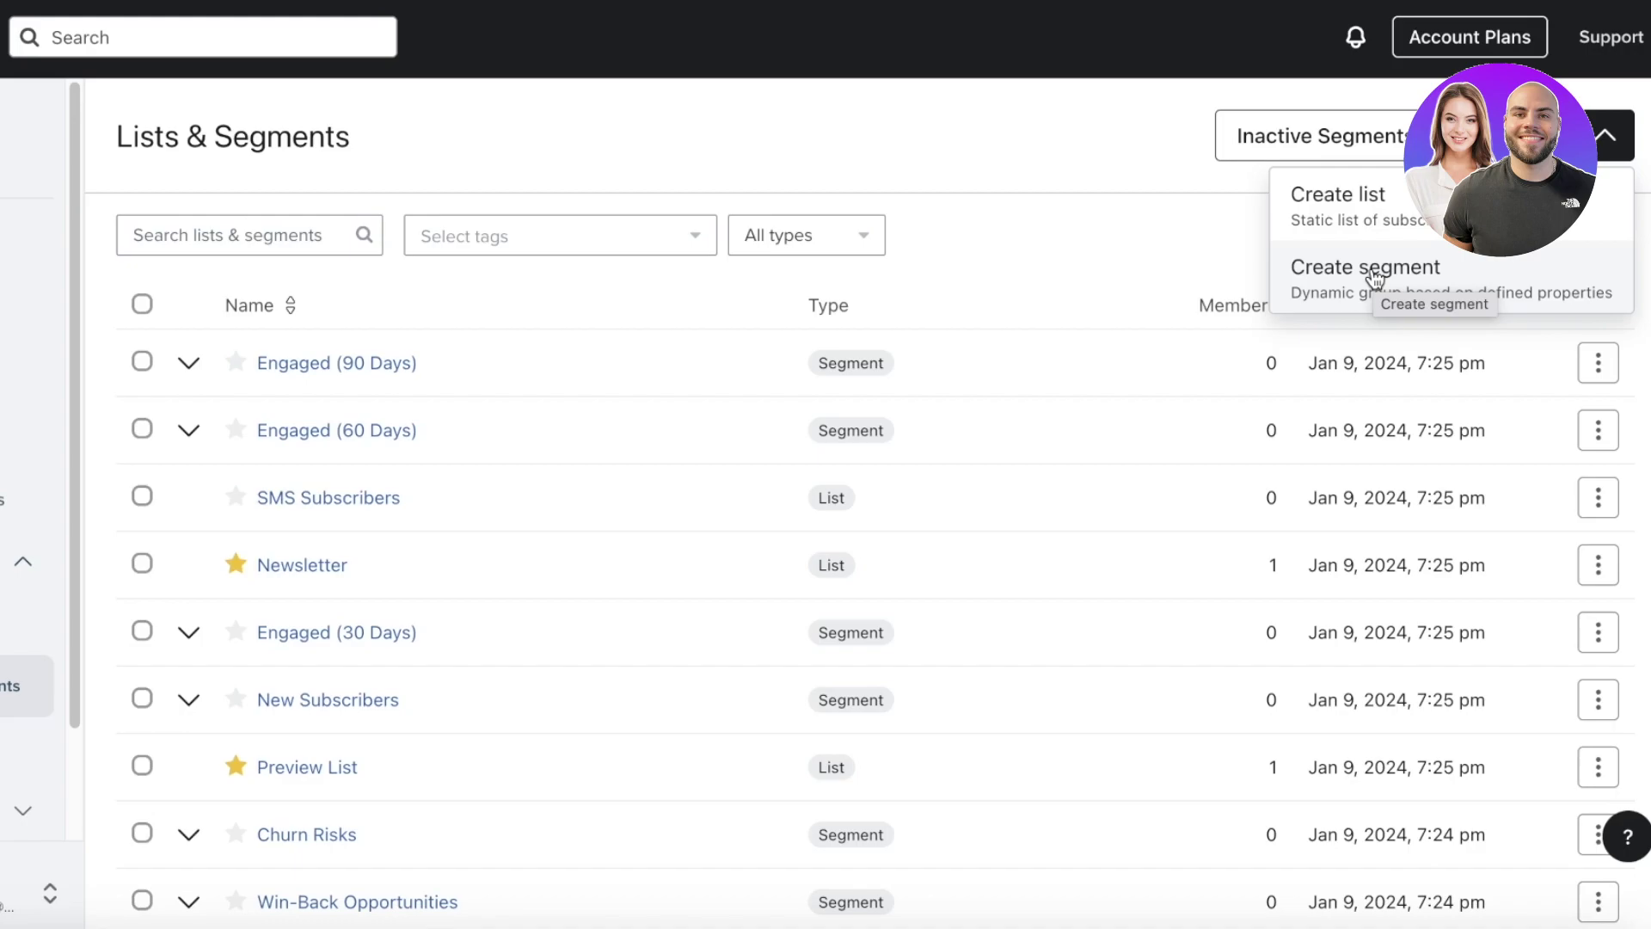
# - Start a new segment and name it 'VIP Customers'
pyautogui.click(1373, 273)
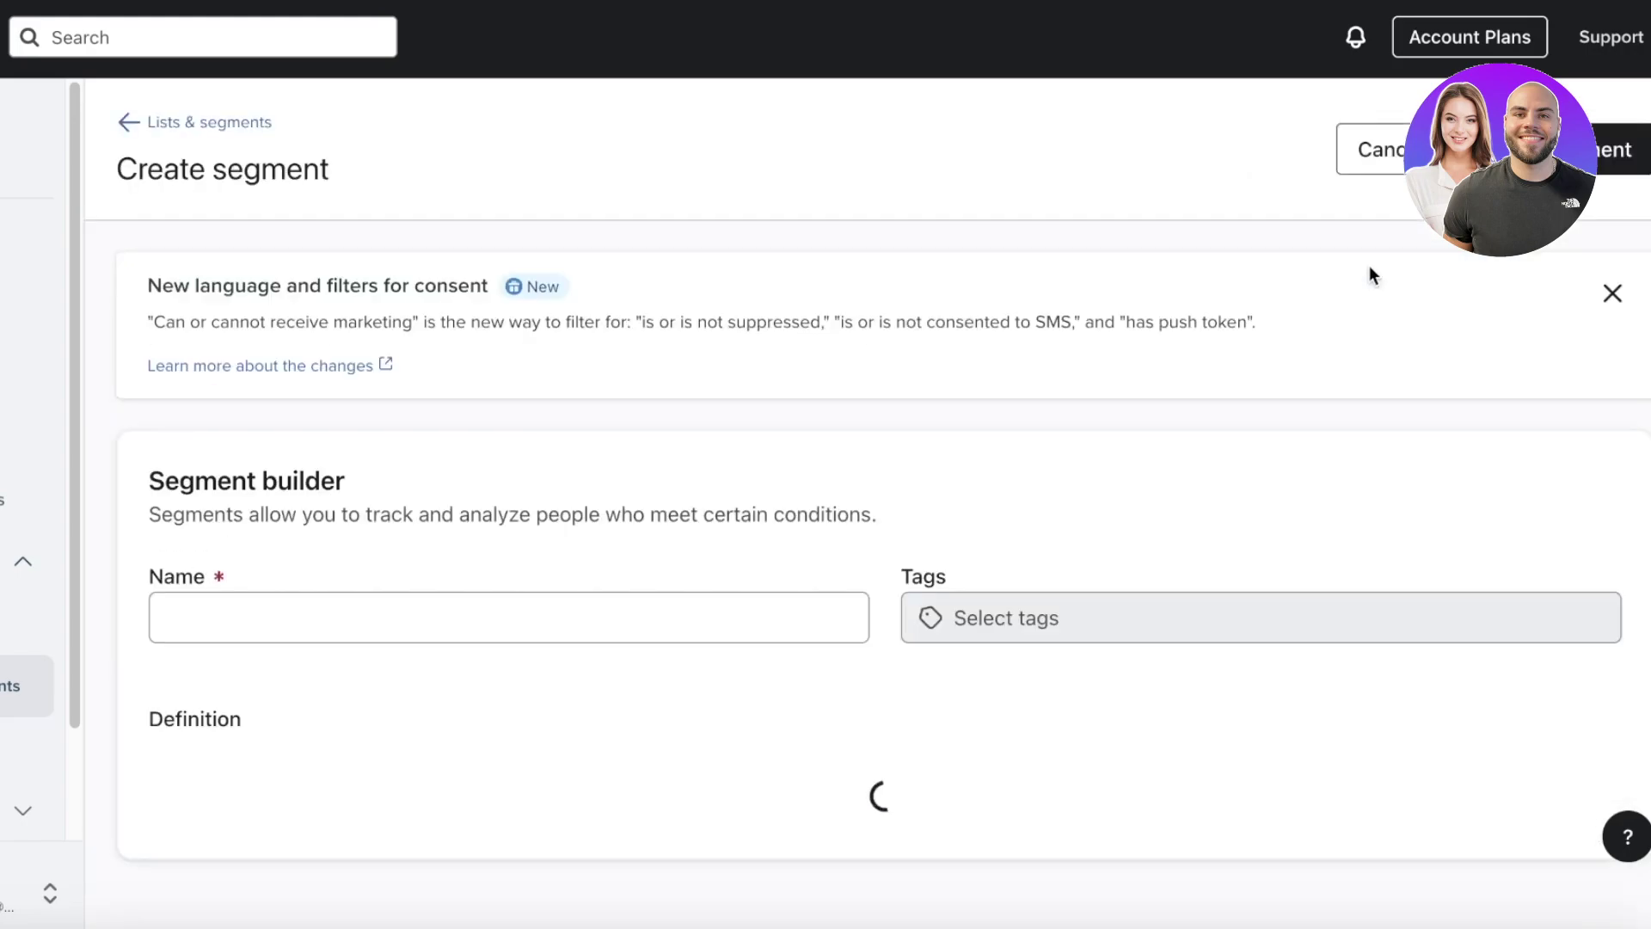
pyautogui.click(755, 597)
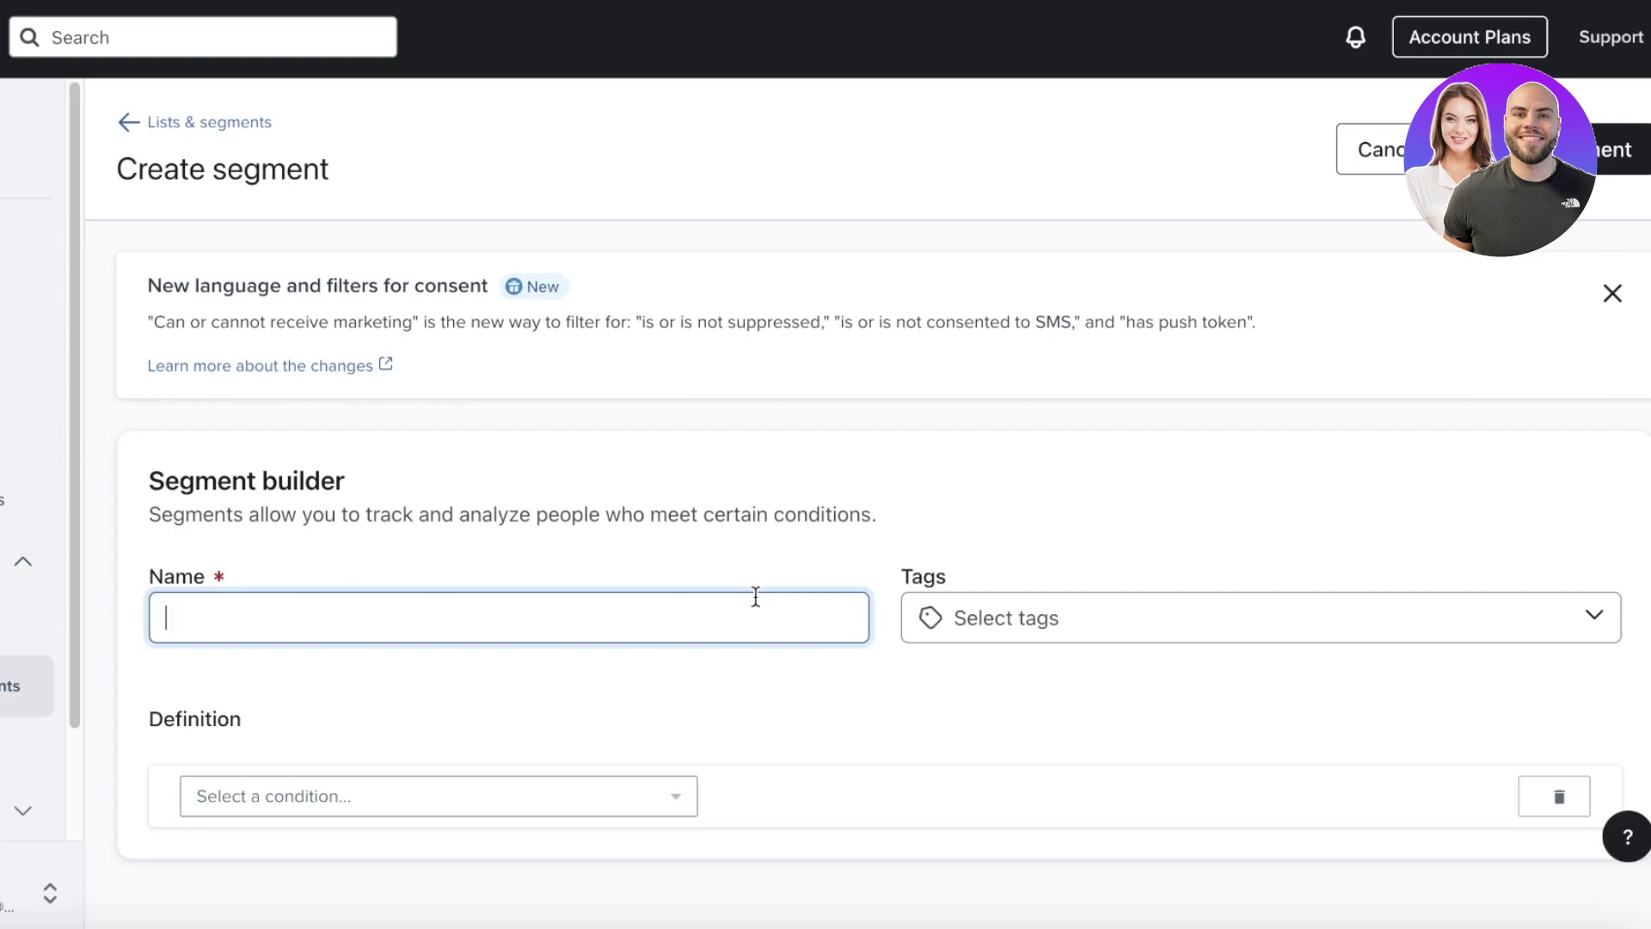
pyautogui.click(521, 806)
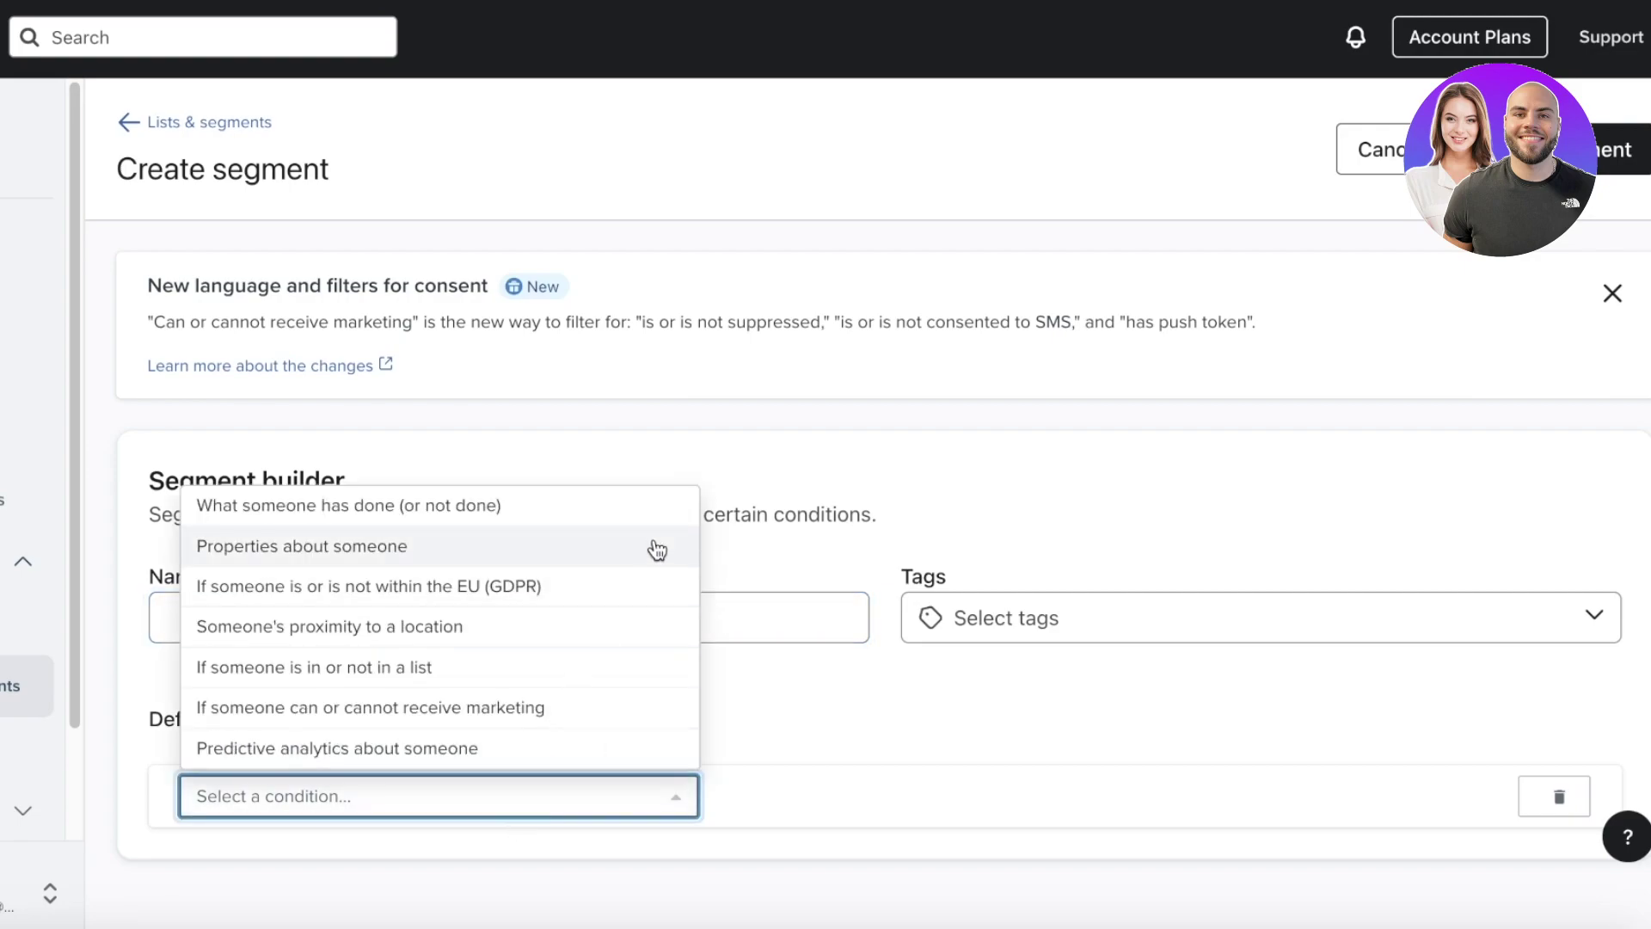
pyautogui.click(1106, 555)
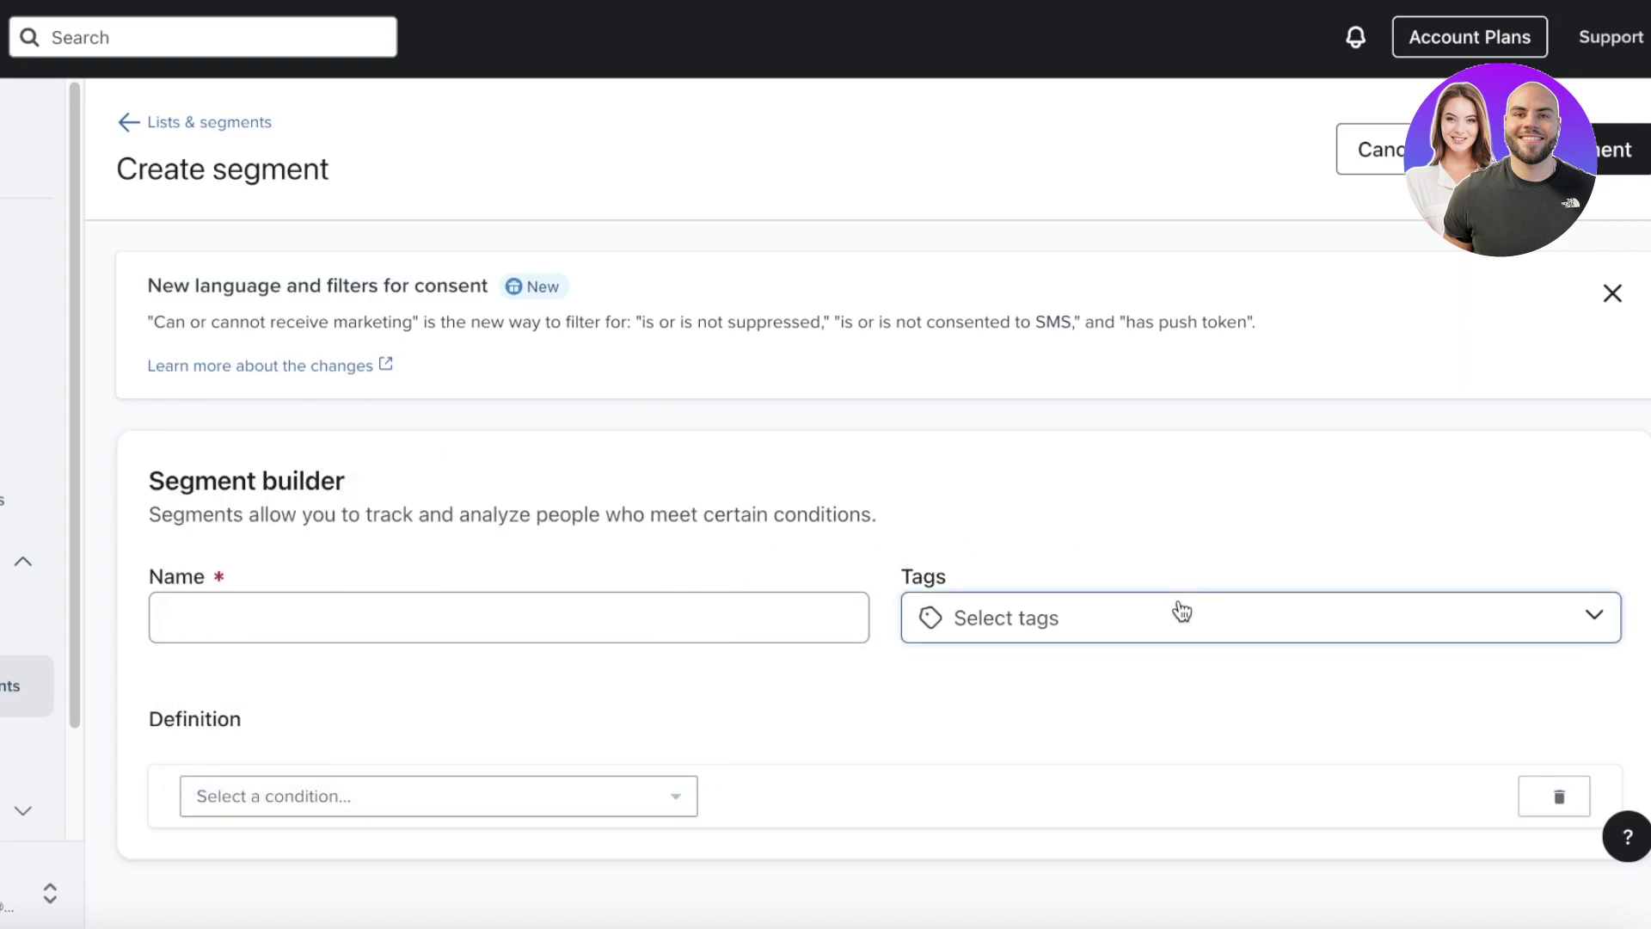
pyautogui.click(1178, 600)
pyautogui.click(767, 626)
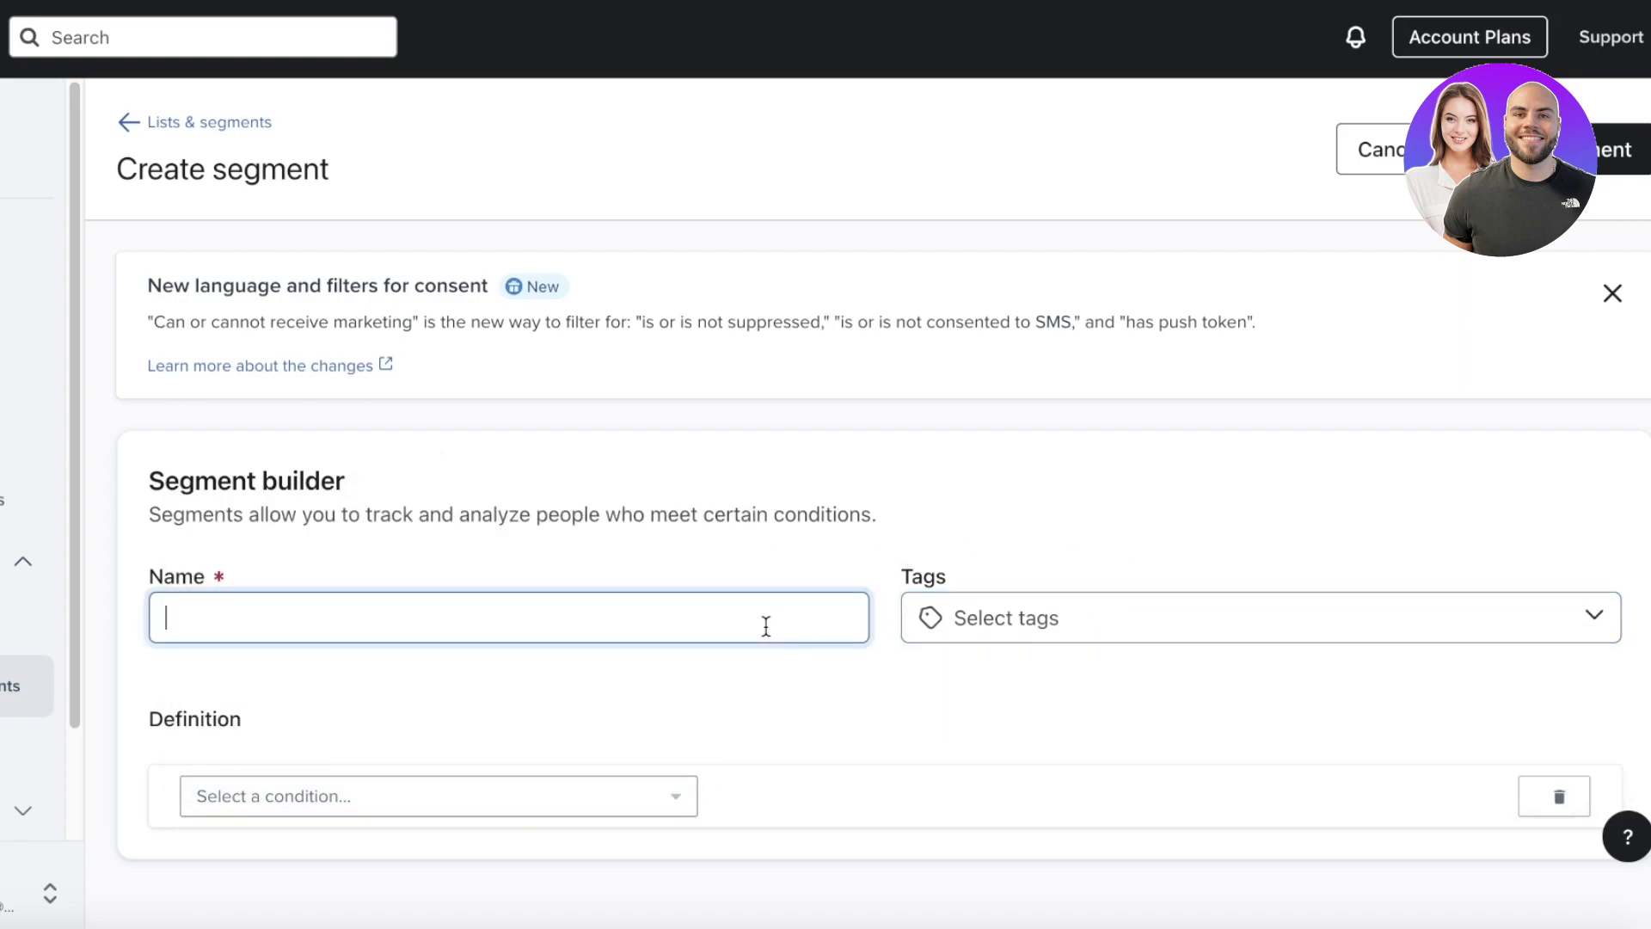
pyautogui.write('L')
pyautogui.press('BackSpace')
pyautogui.write('VIPR')
pyautogui.press('BackSpace')
pyautogui.write('Customers')
# - Add the condition Subscribed to SMS Marketing at least once in the last 30 days
pyautogui.click(575, 816)
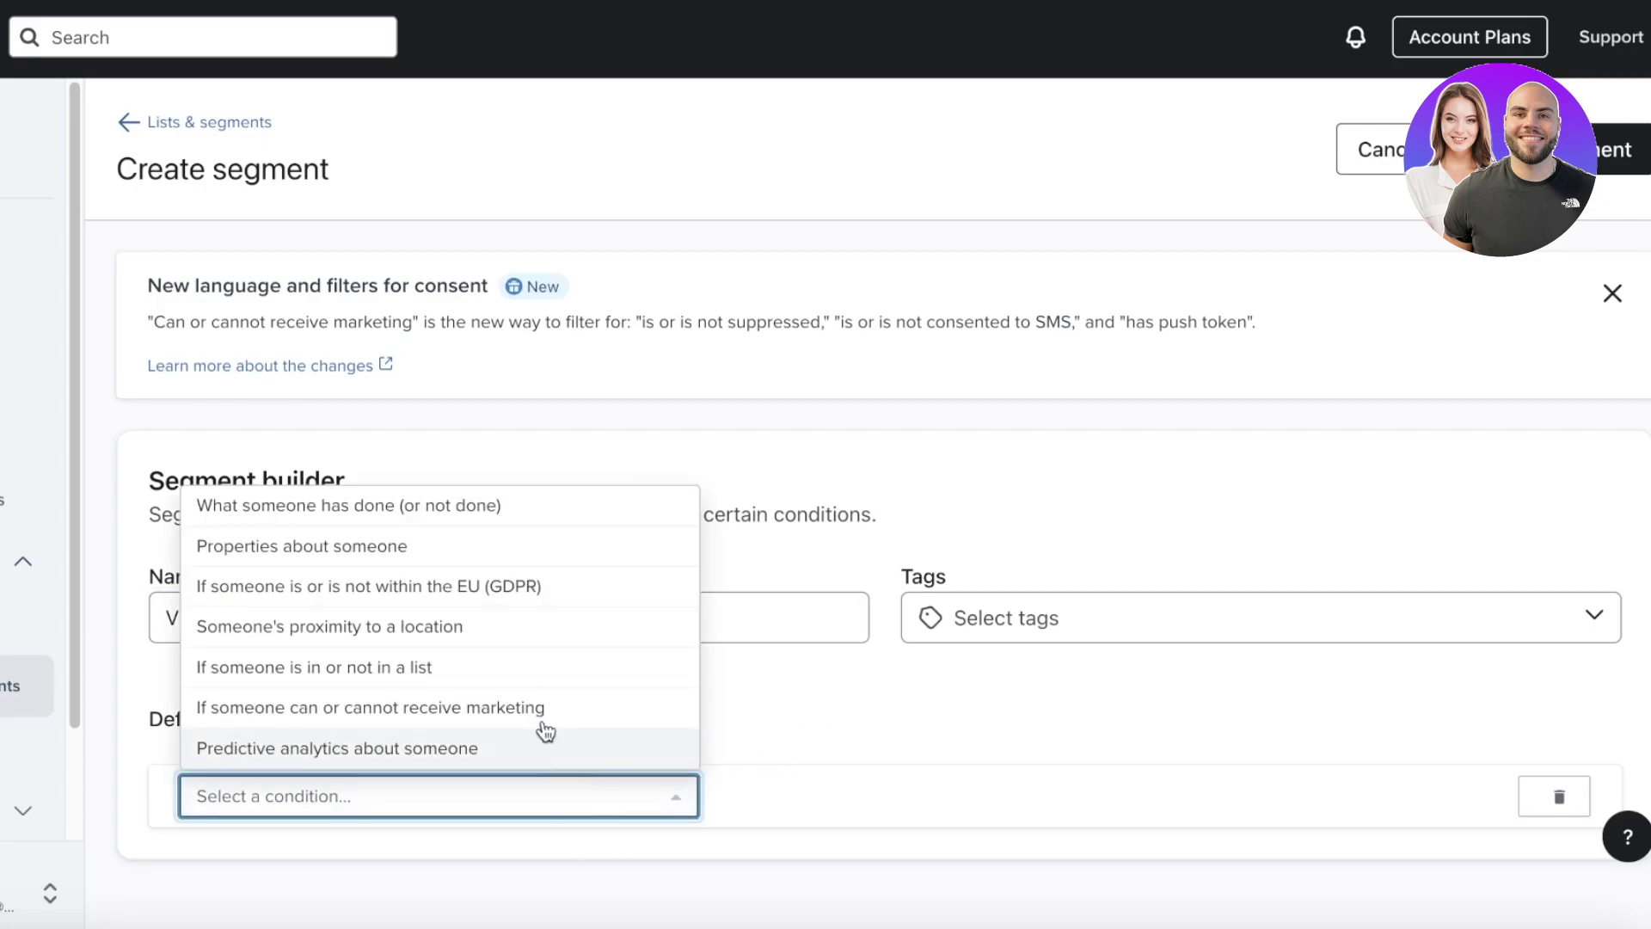
pyautogui.click(285, 516)
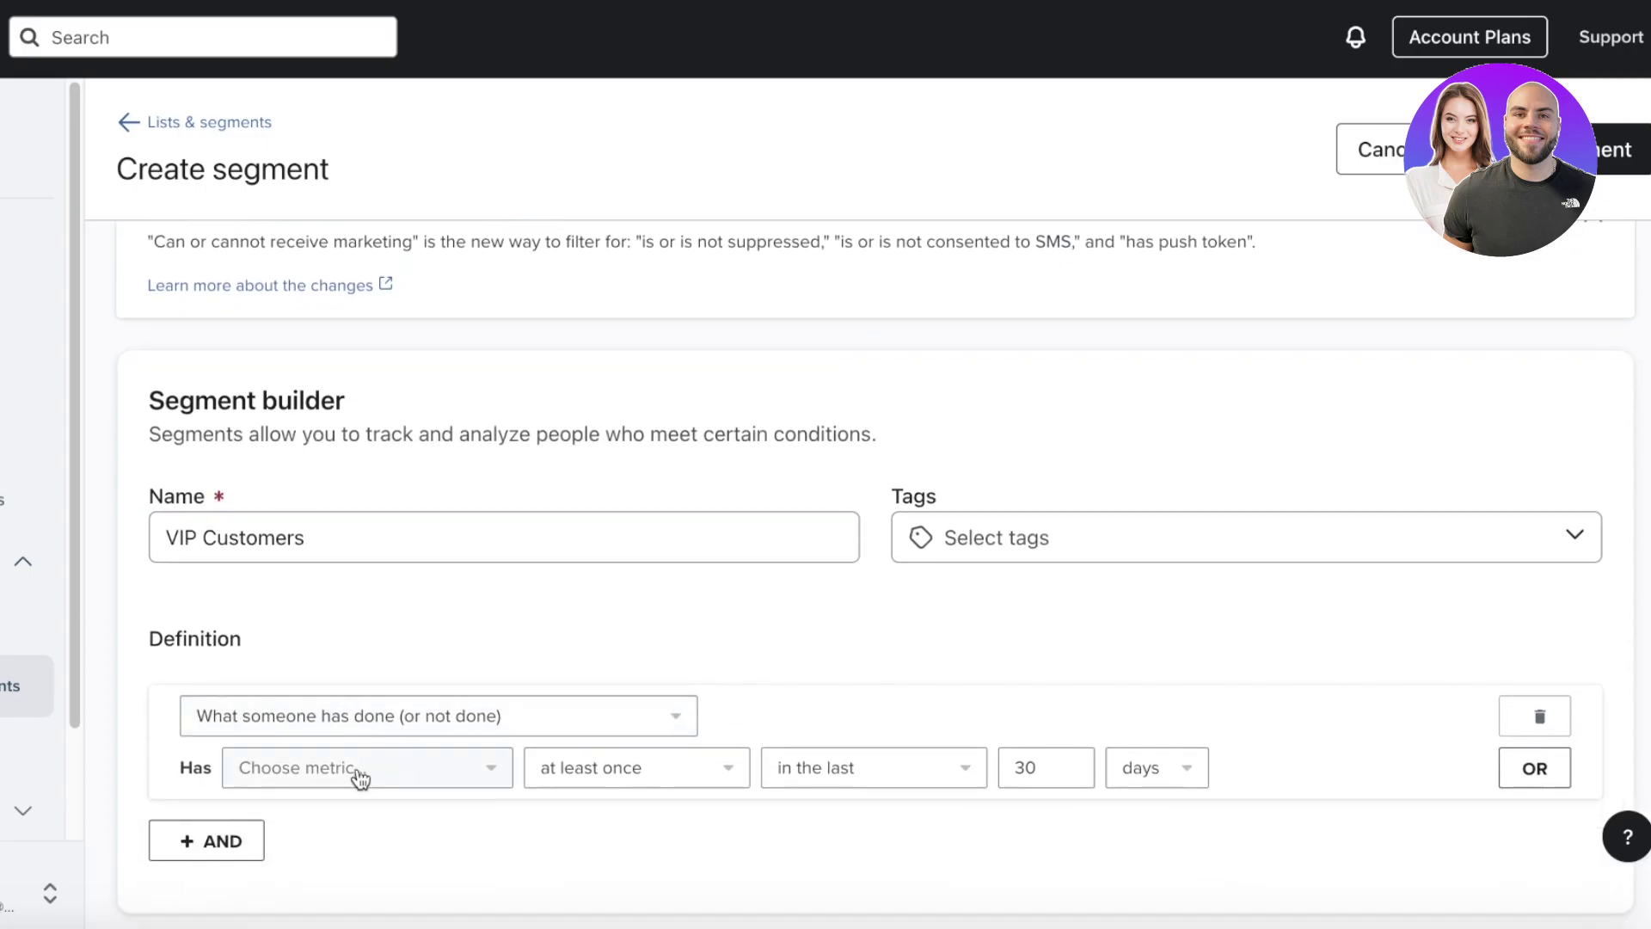
pyautogui.click(358, 776)
pyautogui.scroll(-4, 397, 670)
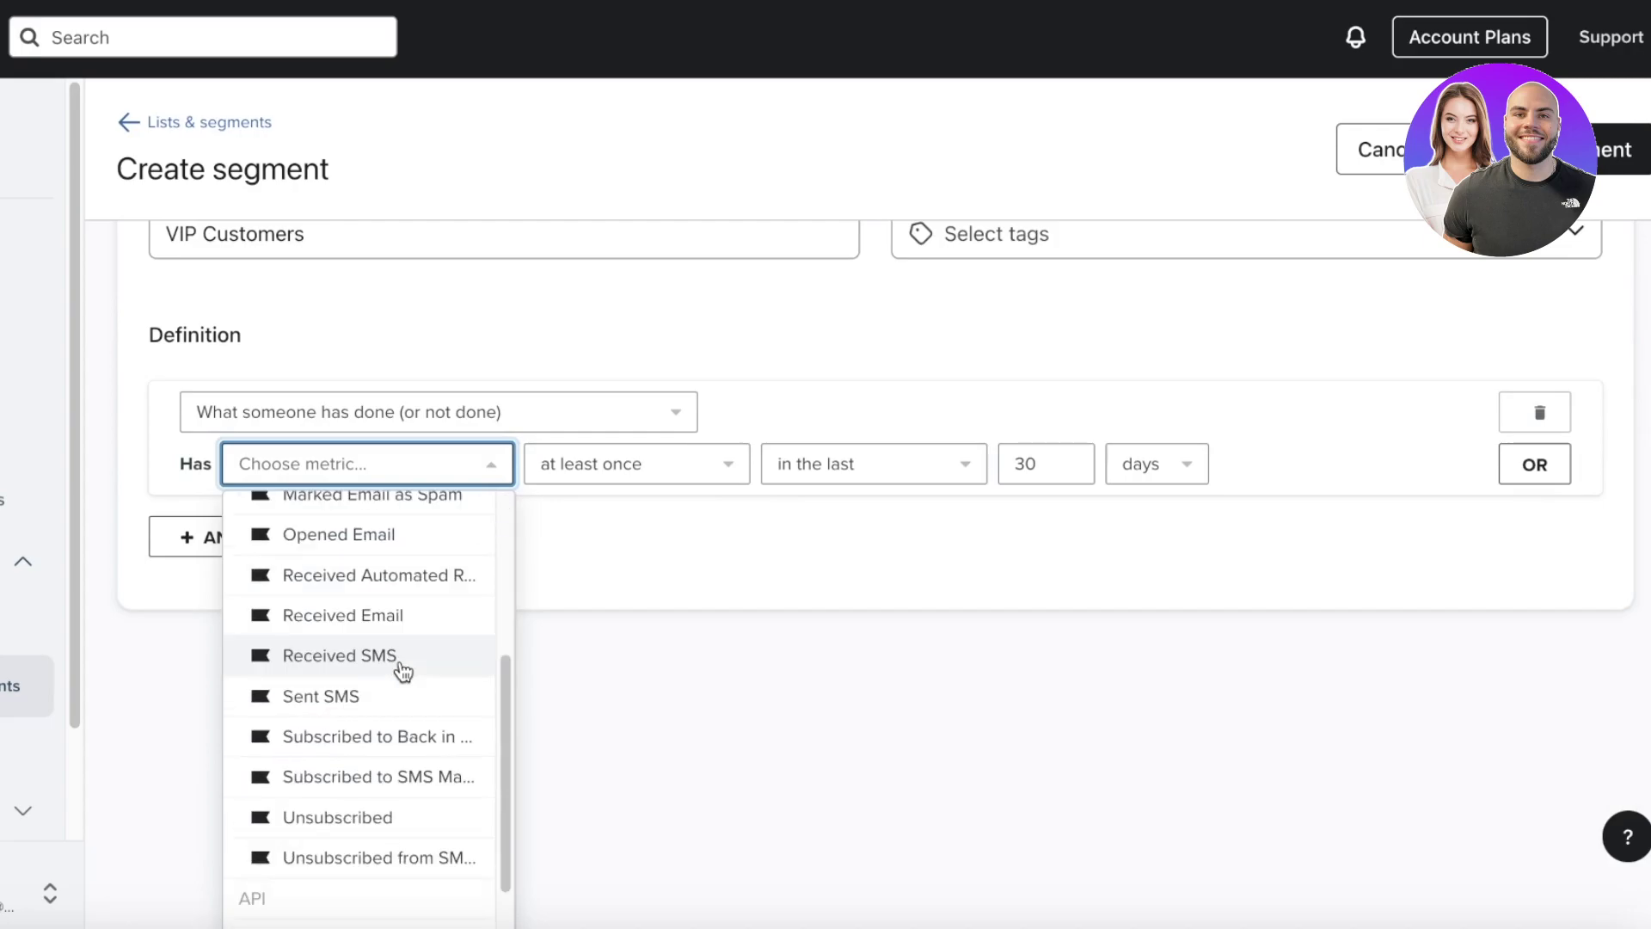
pyautogui.scroll(-1, 413, 757)
pyautogui.click(413, 729)
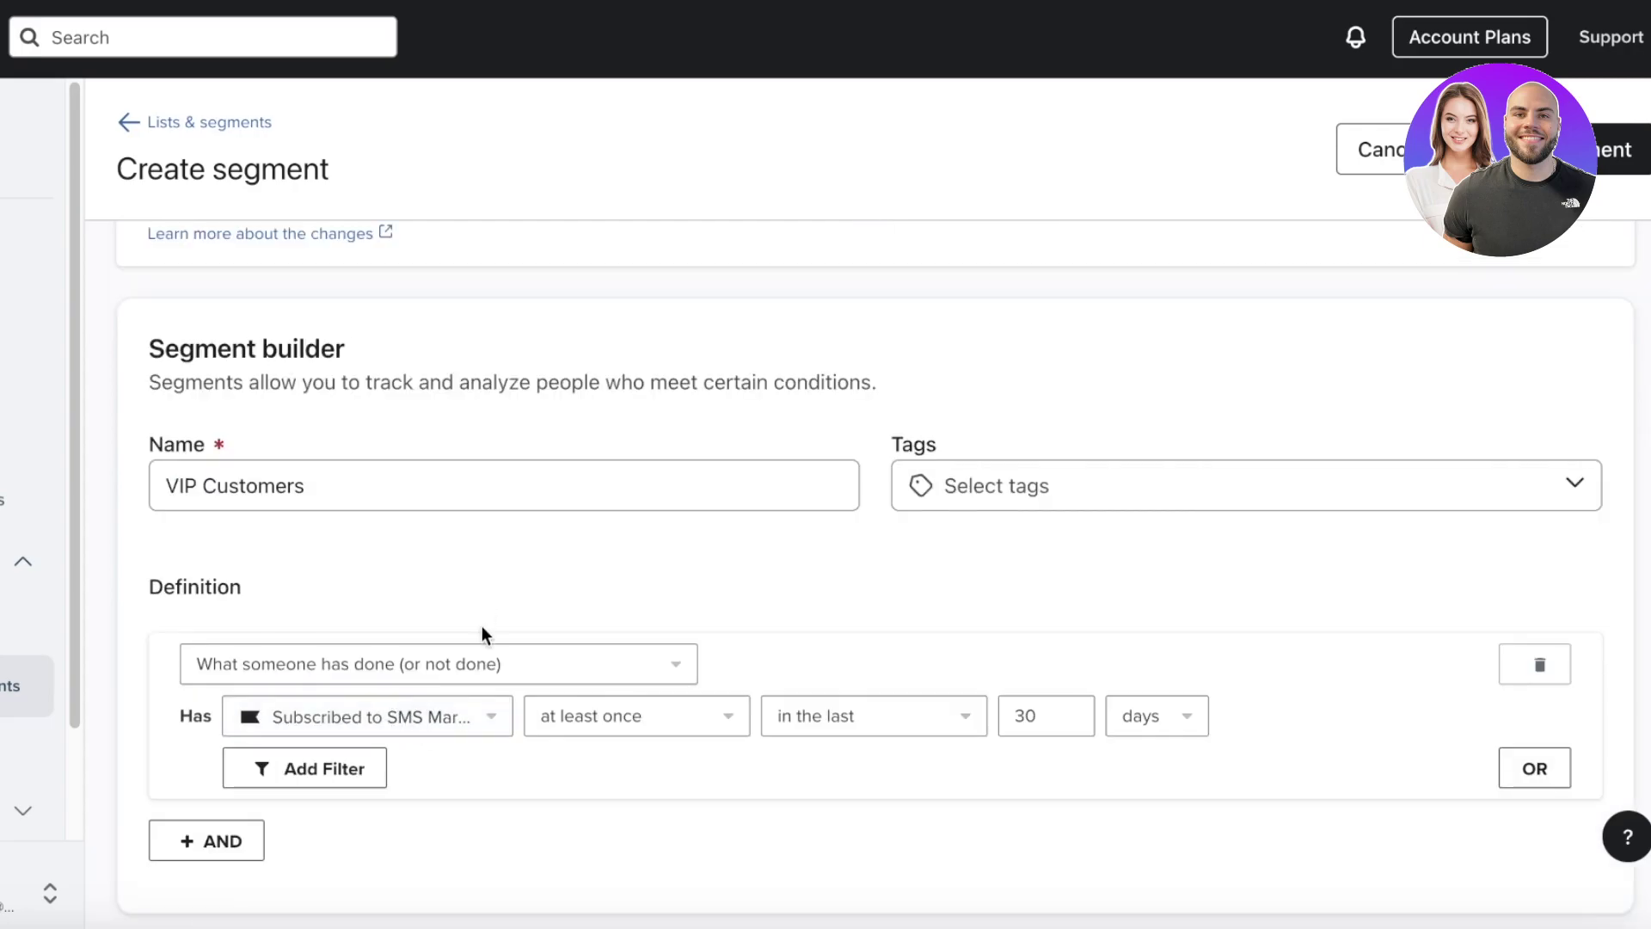
pyautogui.click(598, 718)
pyautogui.click(600, 691)
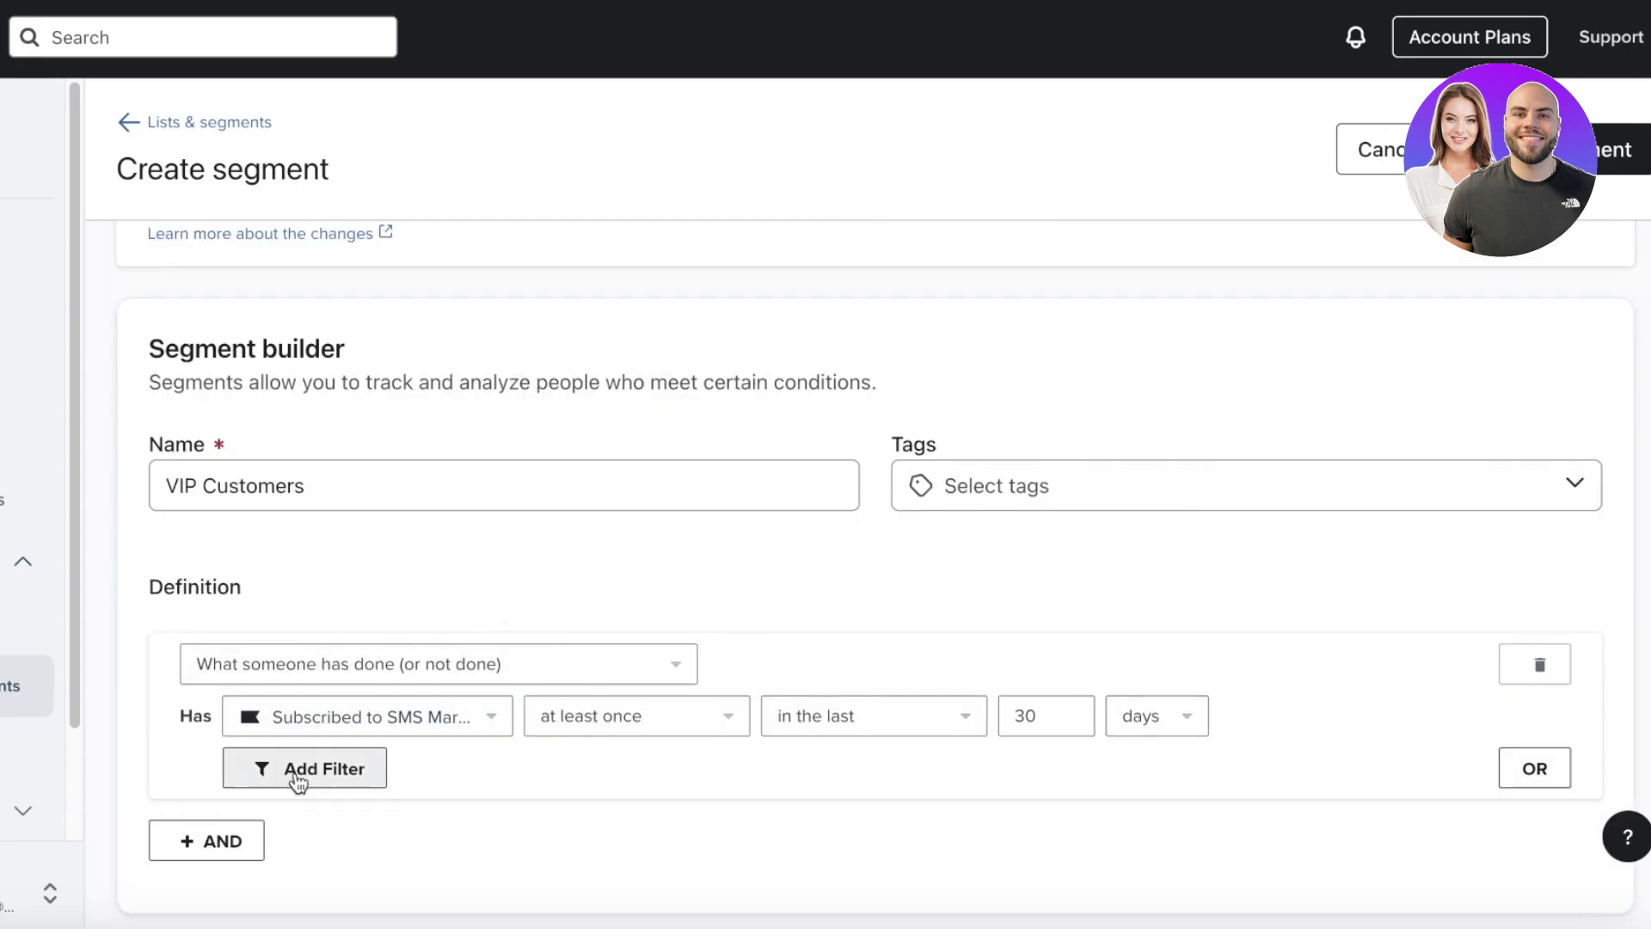
pyautogui.click(303, 769)
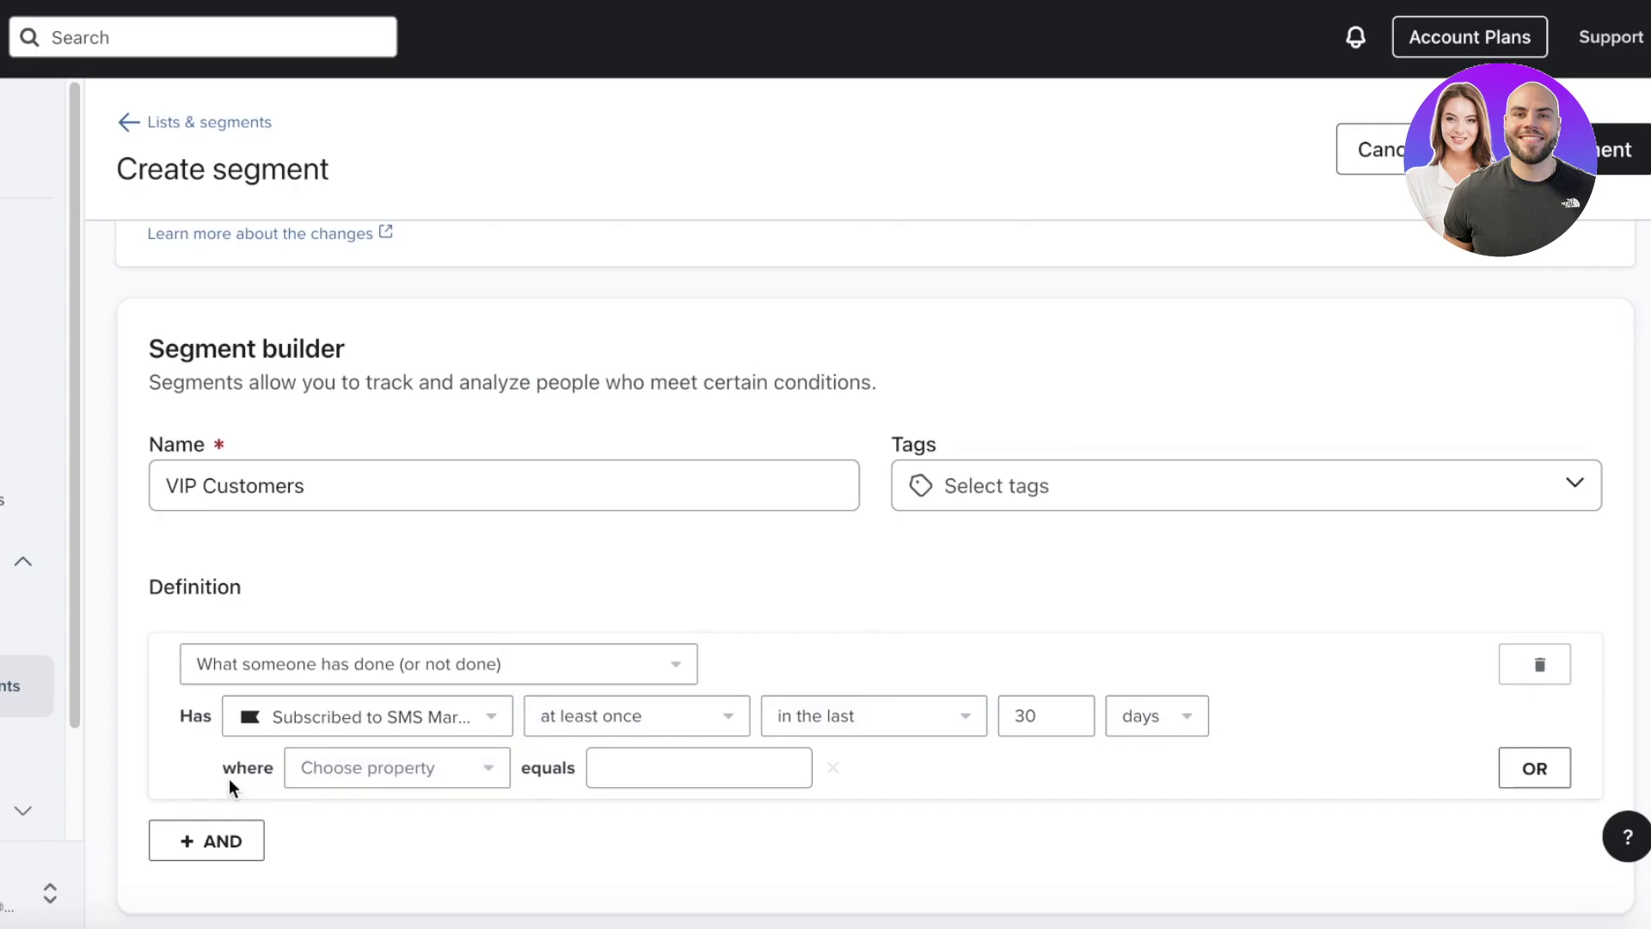
pyautogui.click(1534, 768)
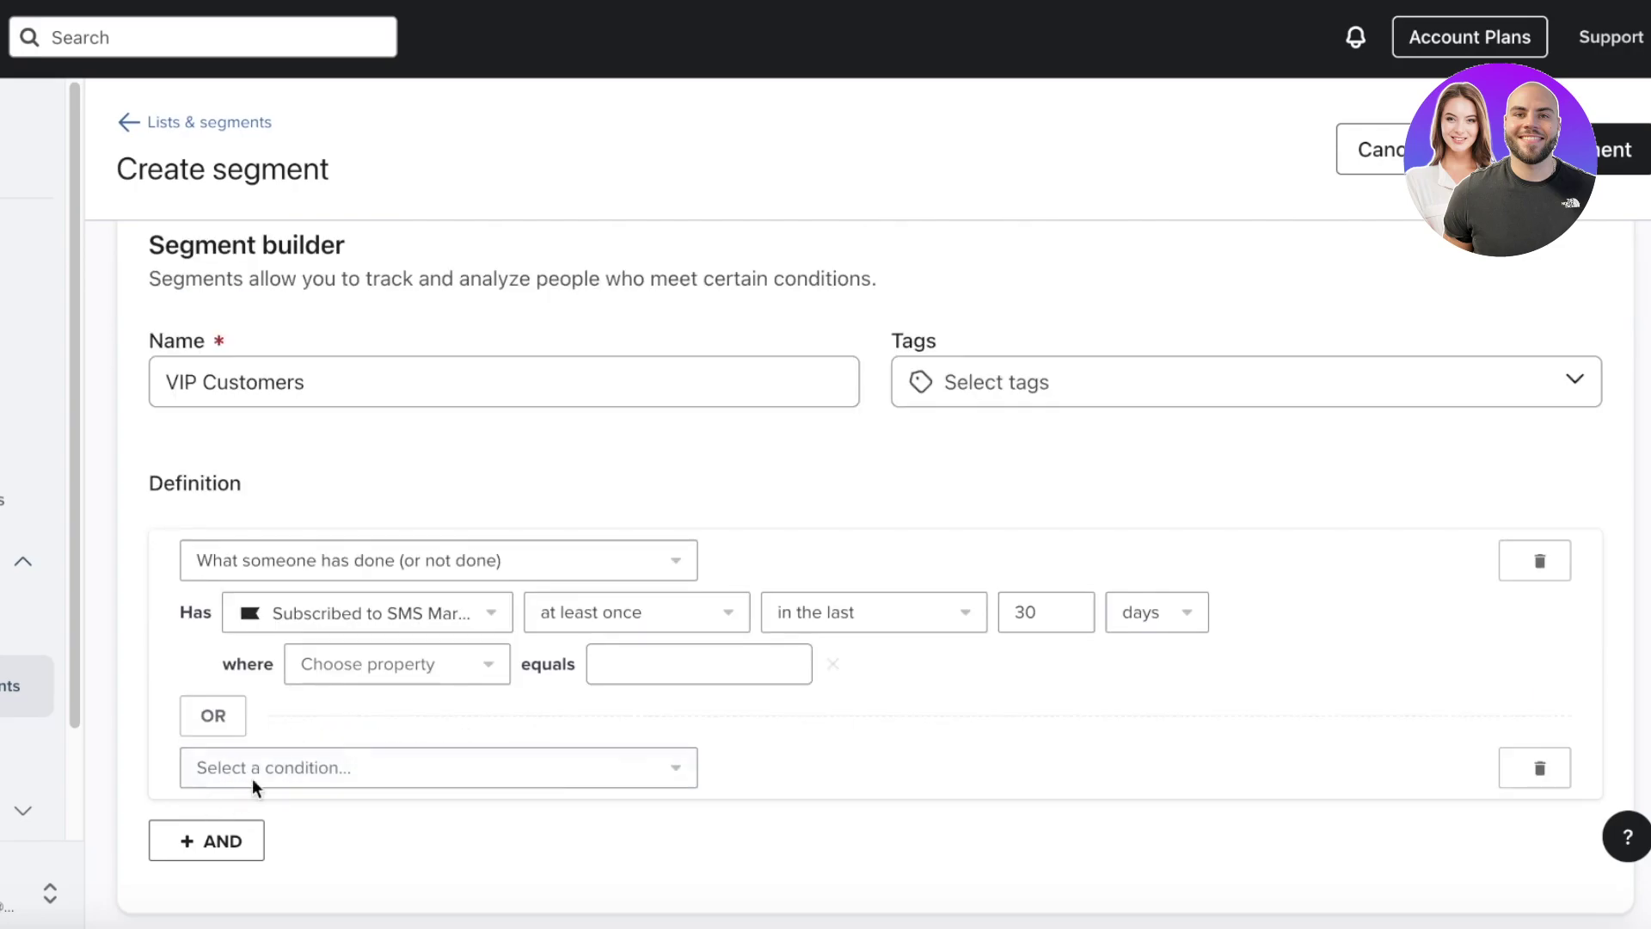
pyautogui.click(1562, 766)
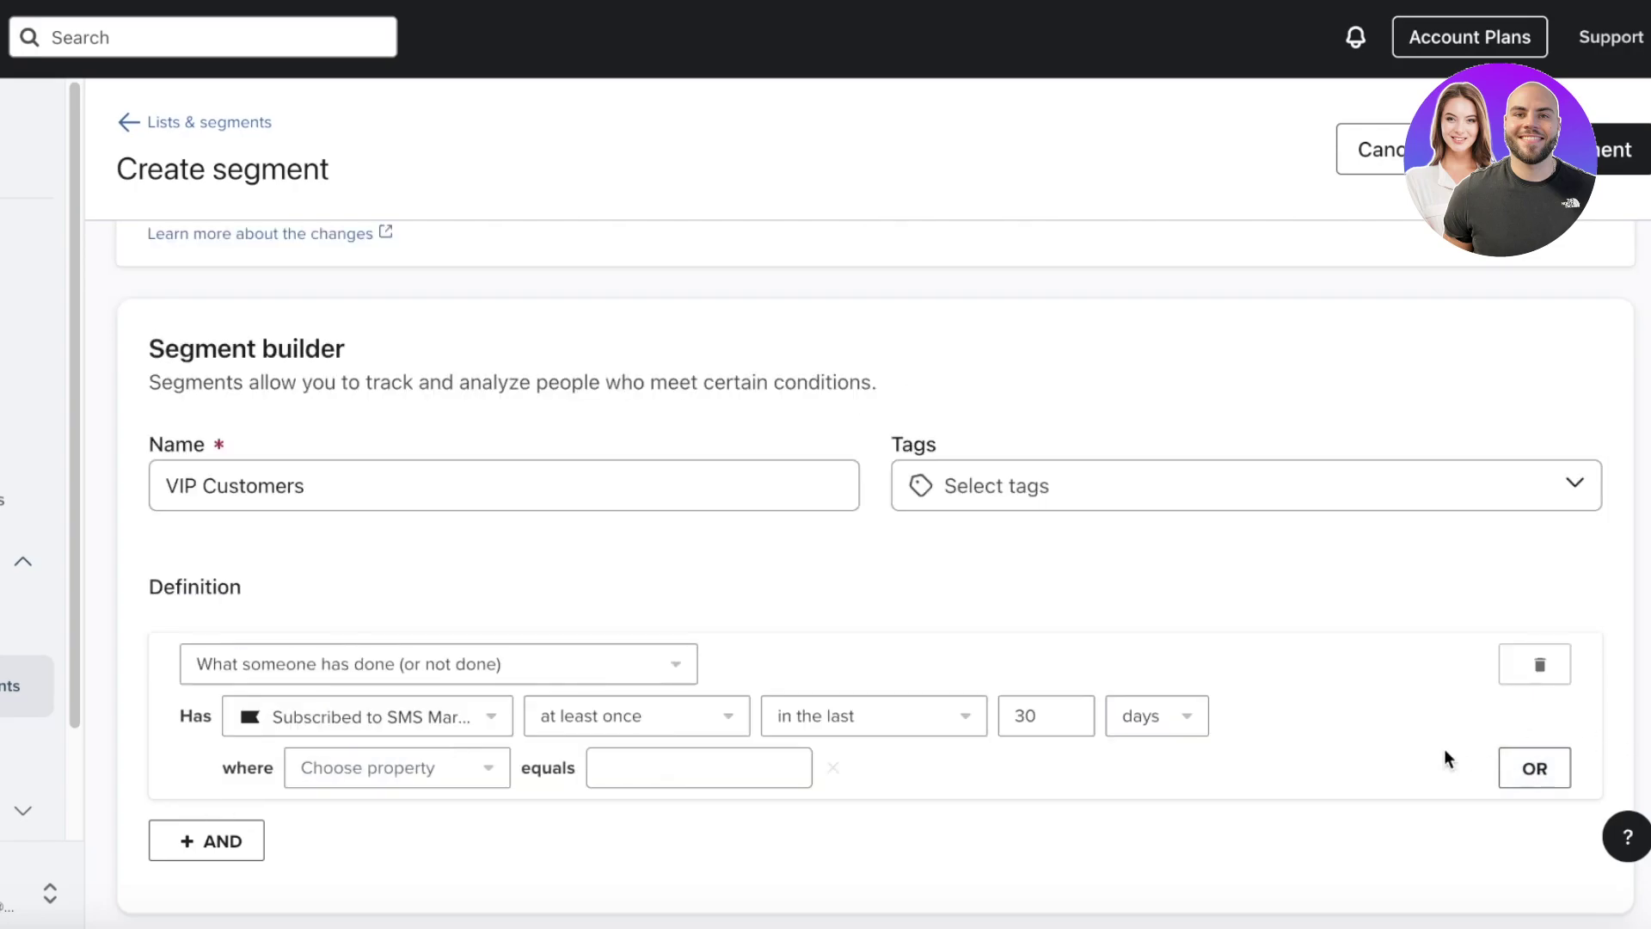
# - Replace the first condition with Predicted Gender is Likely Female
pyautogui.click(1532, 772)
pyautogui.click(499, 781)
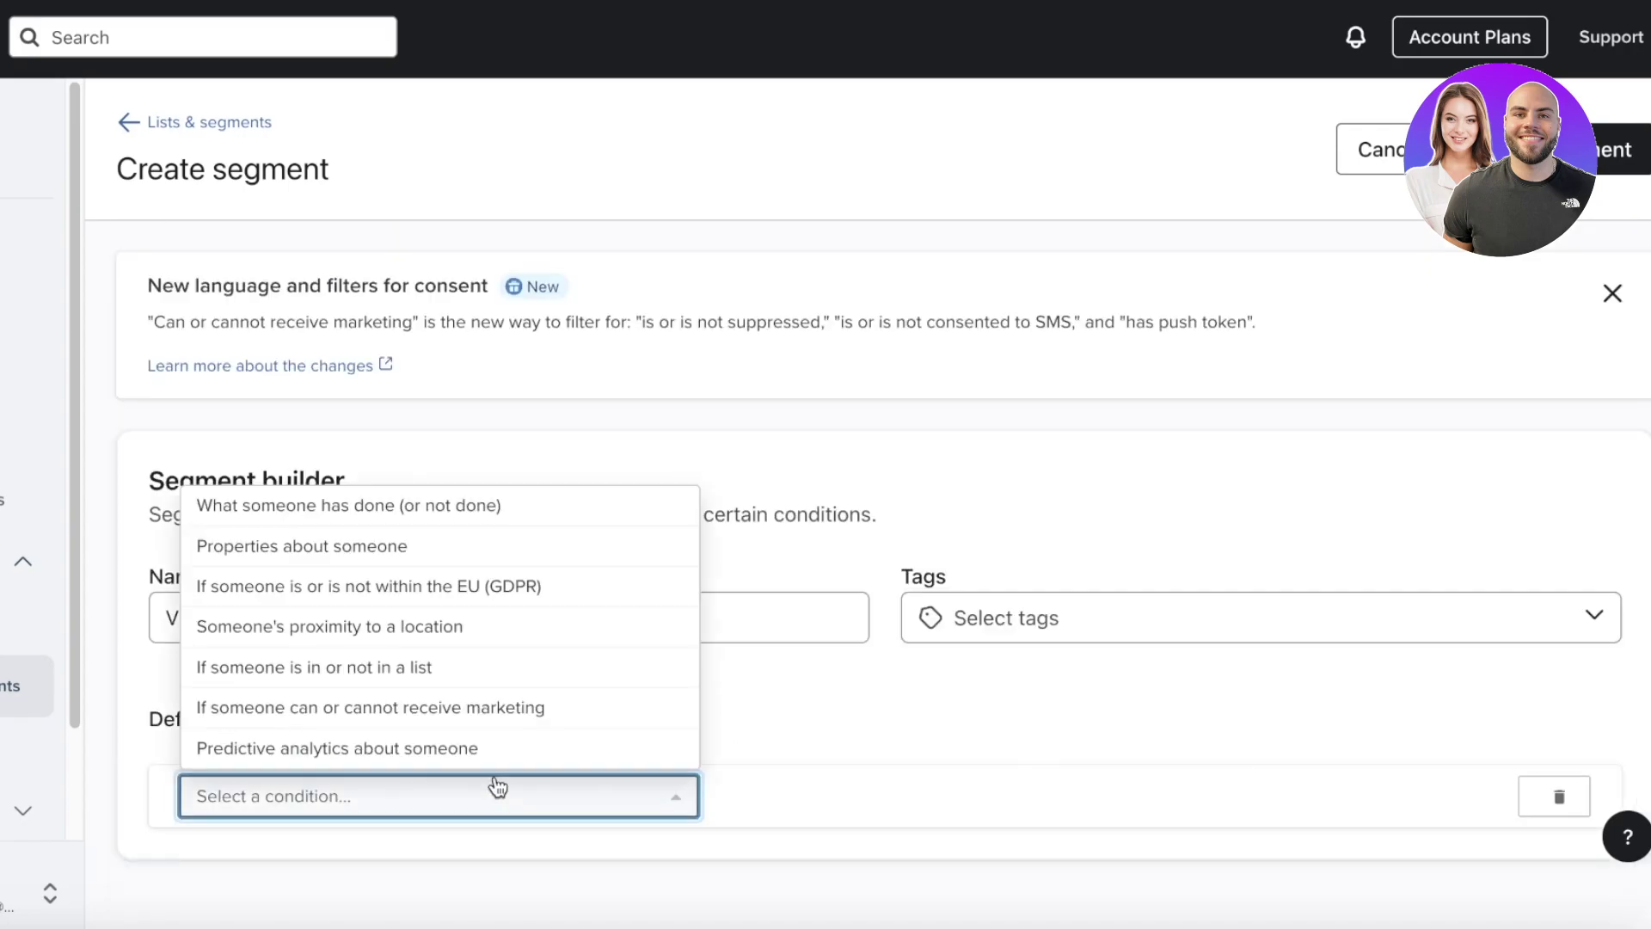
pyautogui.click(400, 748)
pyautogui.click(361, 838)
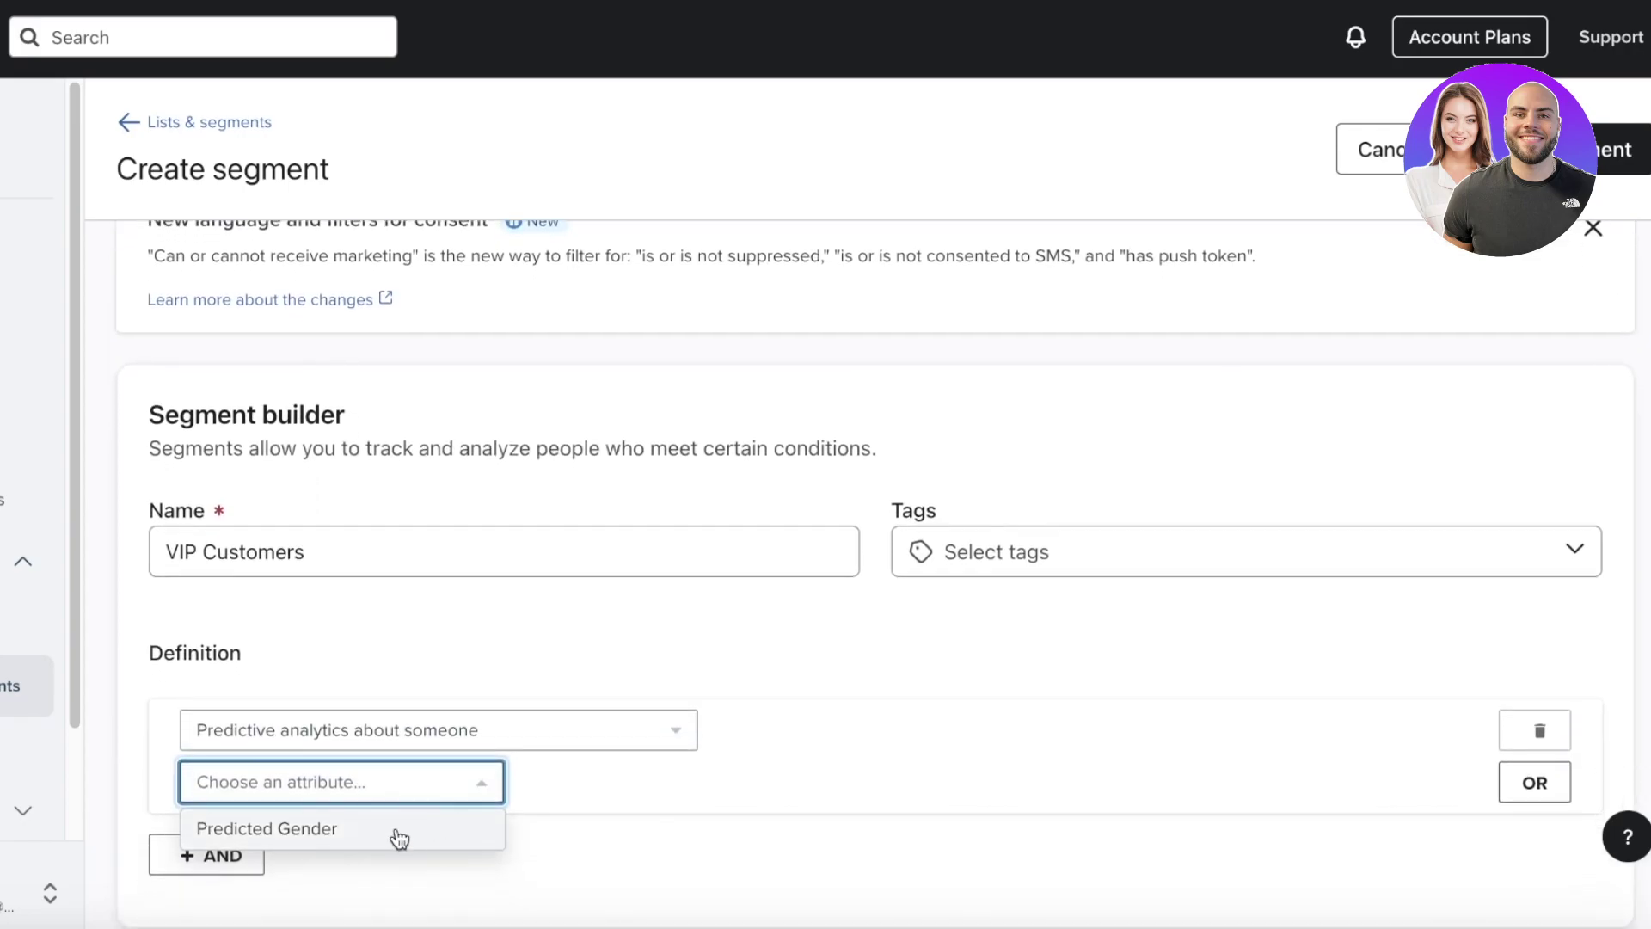
pyautogui.click(399, 833)
pyautogui.click(886, 767)
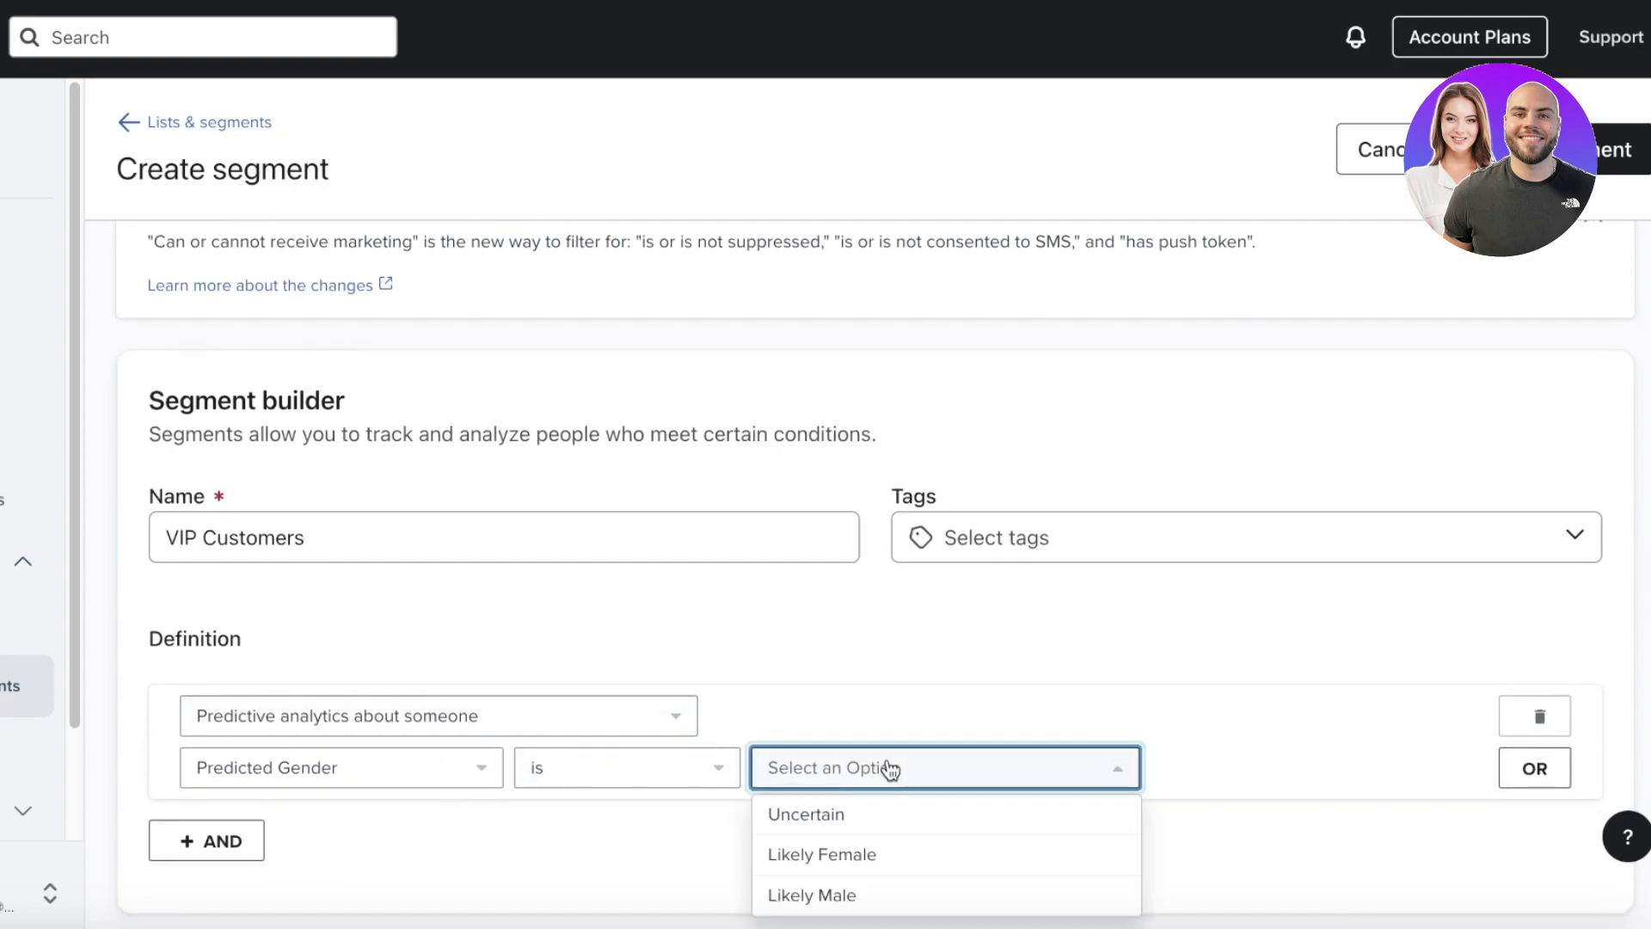
pyautogui.click(847, 856)
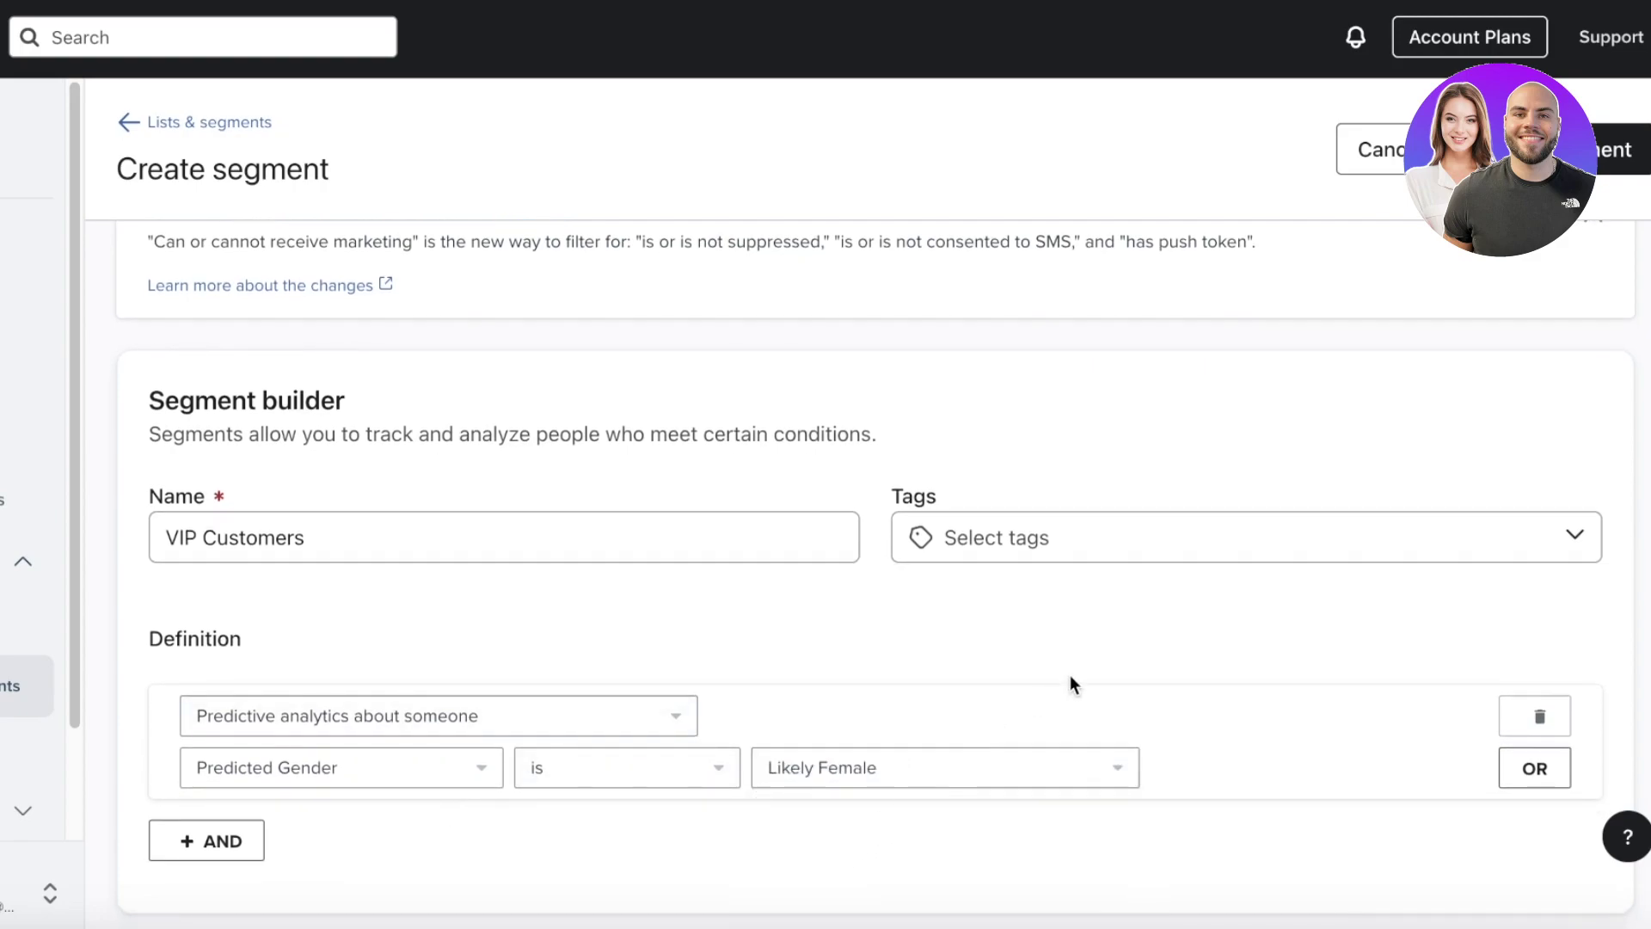
# - Add an AND condition that people can receive email marketing, and begin another condition
pyautogui.click(215, 859)
pyautogui.click(284, 852)
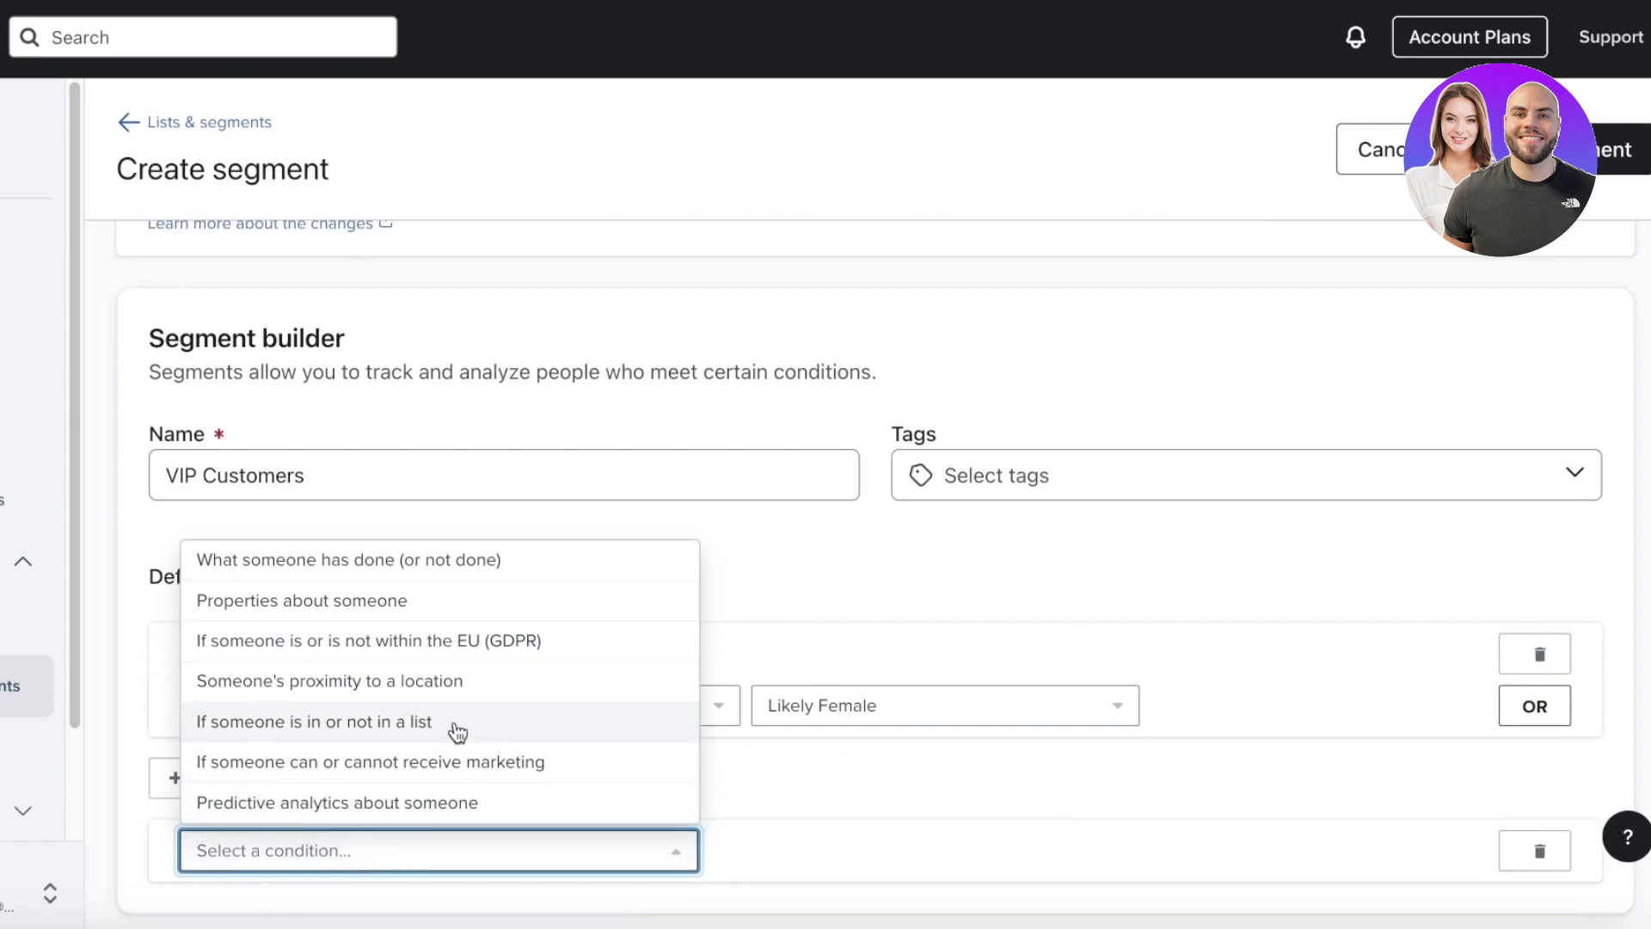
pyautogui.click(404, 762)
pyautogui.scroll(-3, 404, 766)
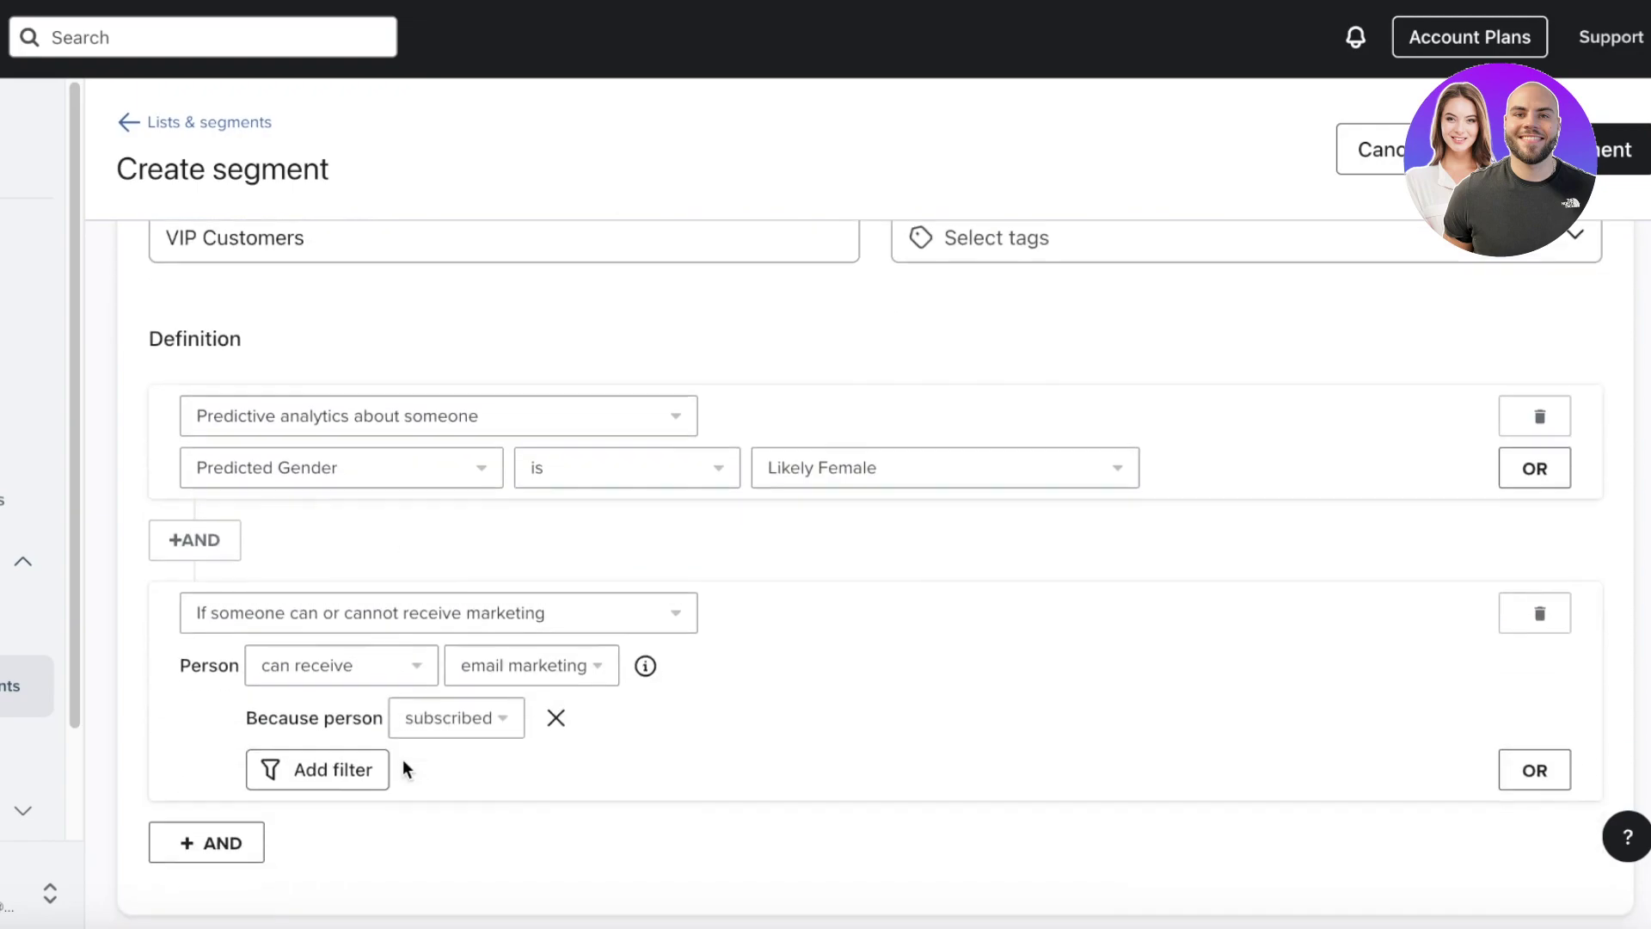
pyautogui.click(348, 666)
pyautogui.click(540, 667)
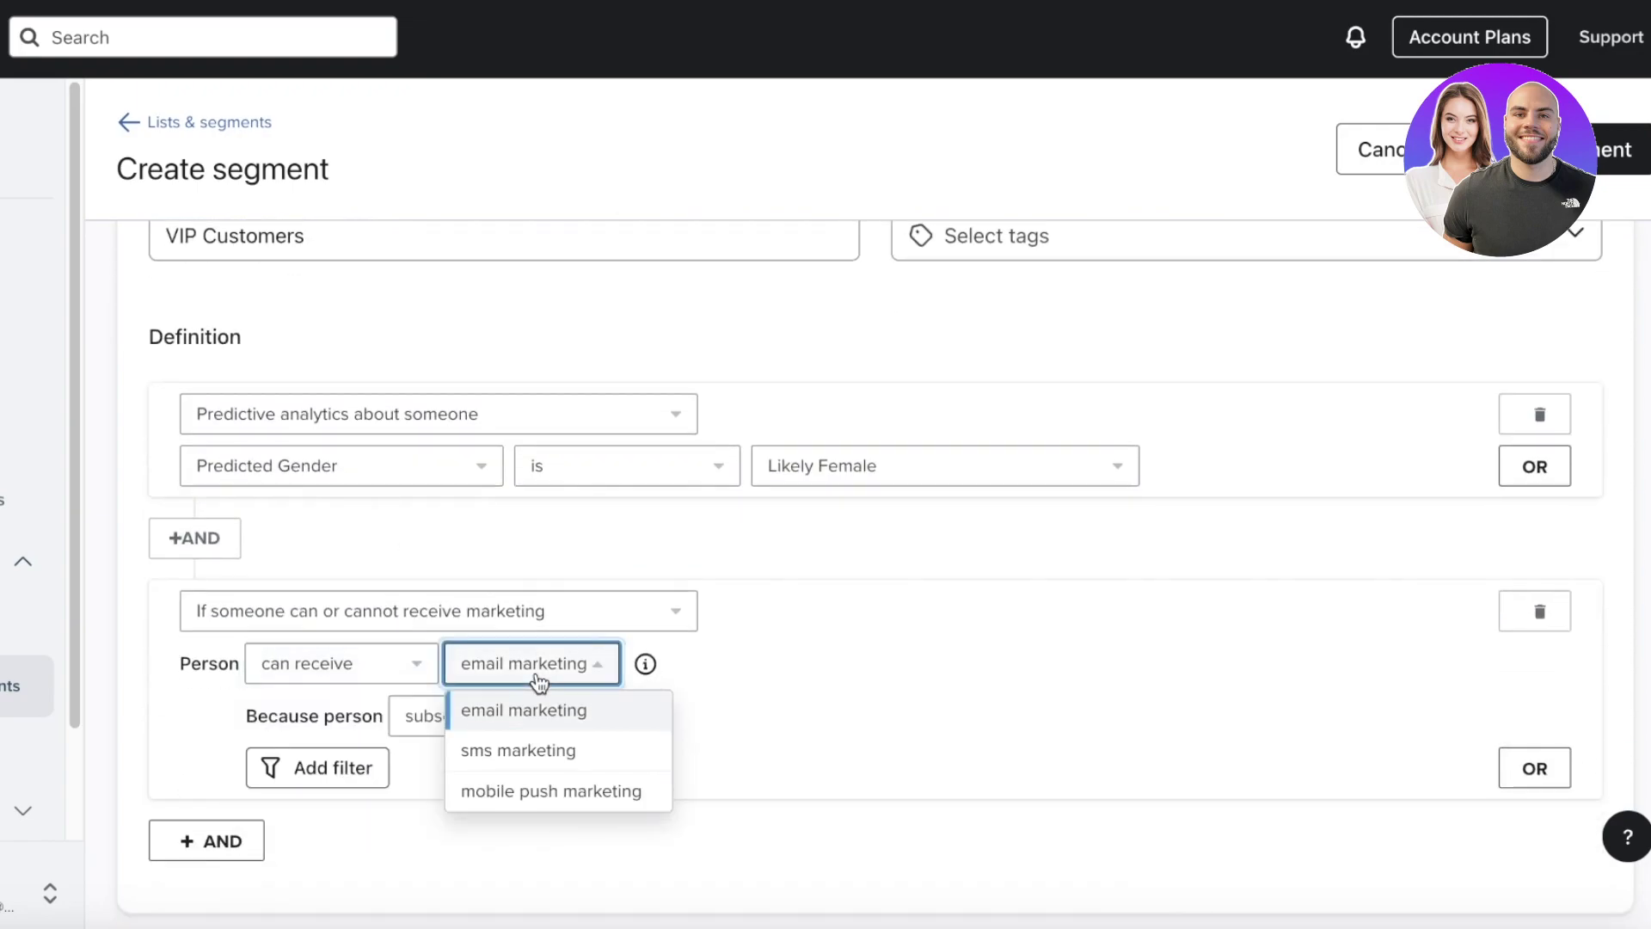
pyautogui.click(542, 711)
pyautogui.click(250, 829)
pyautogui.scroll(-1, 440, 781)
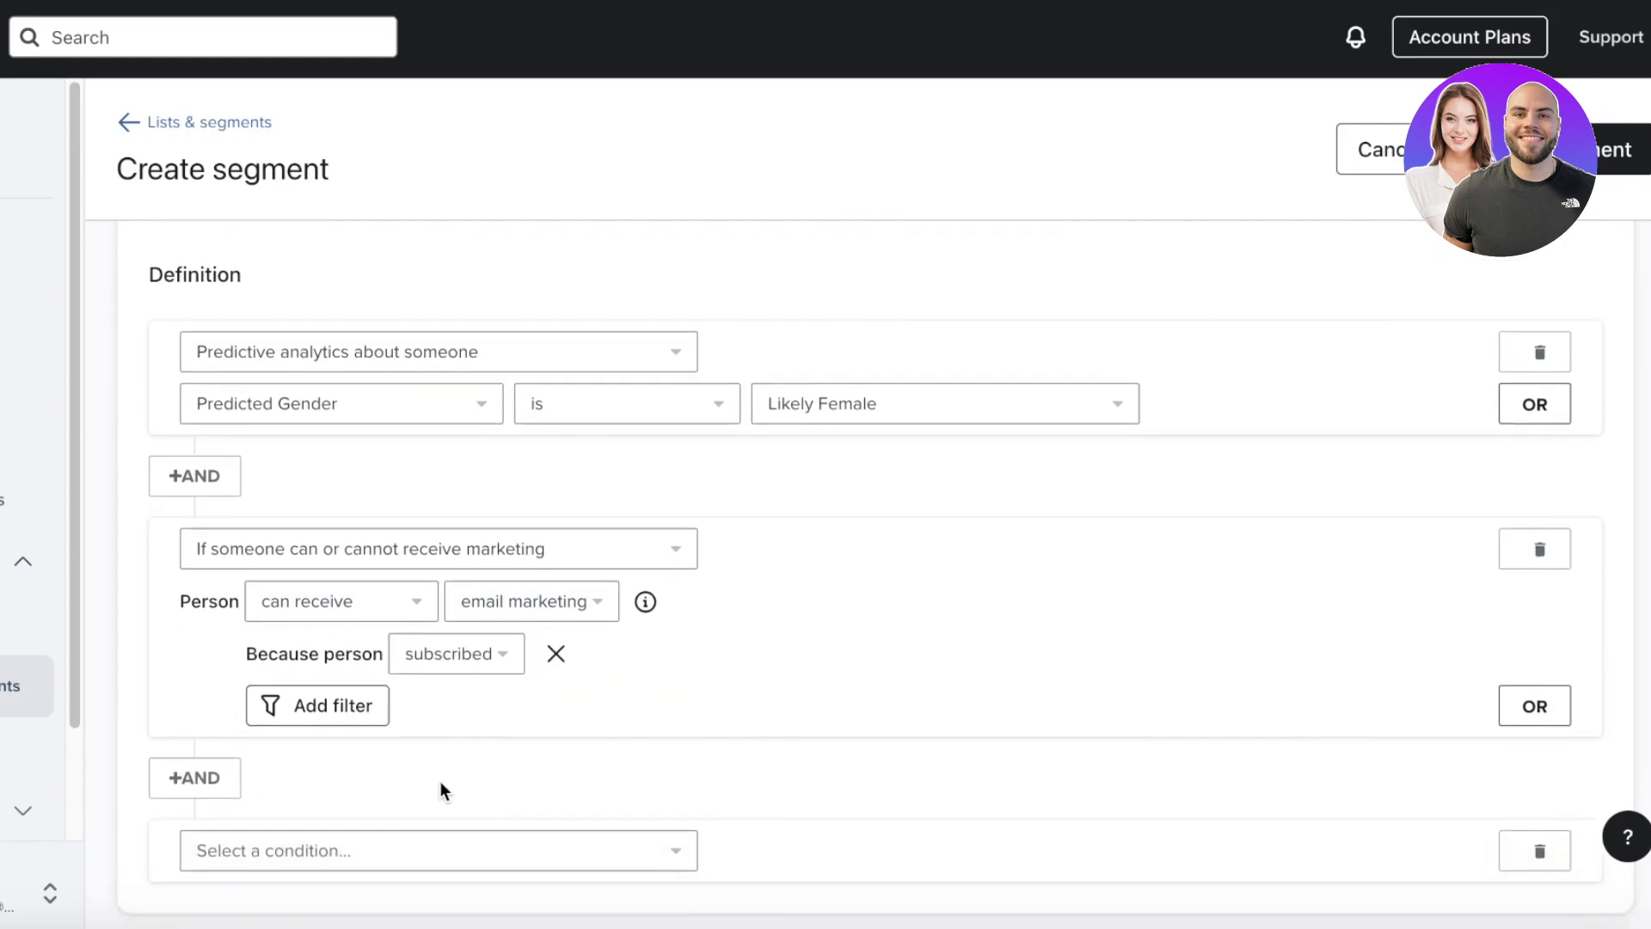
pyautogui.click(377, 860)
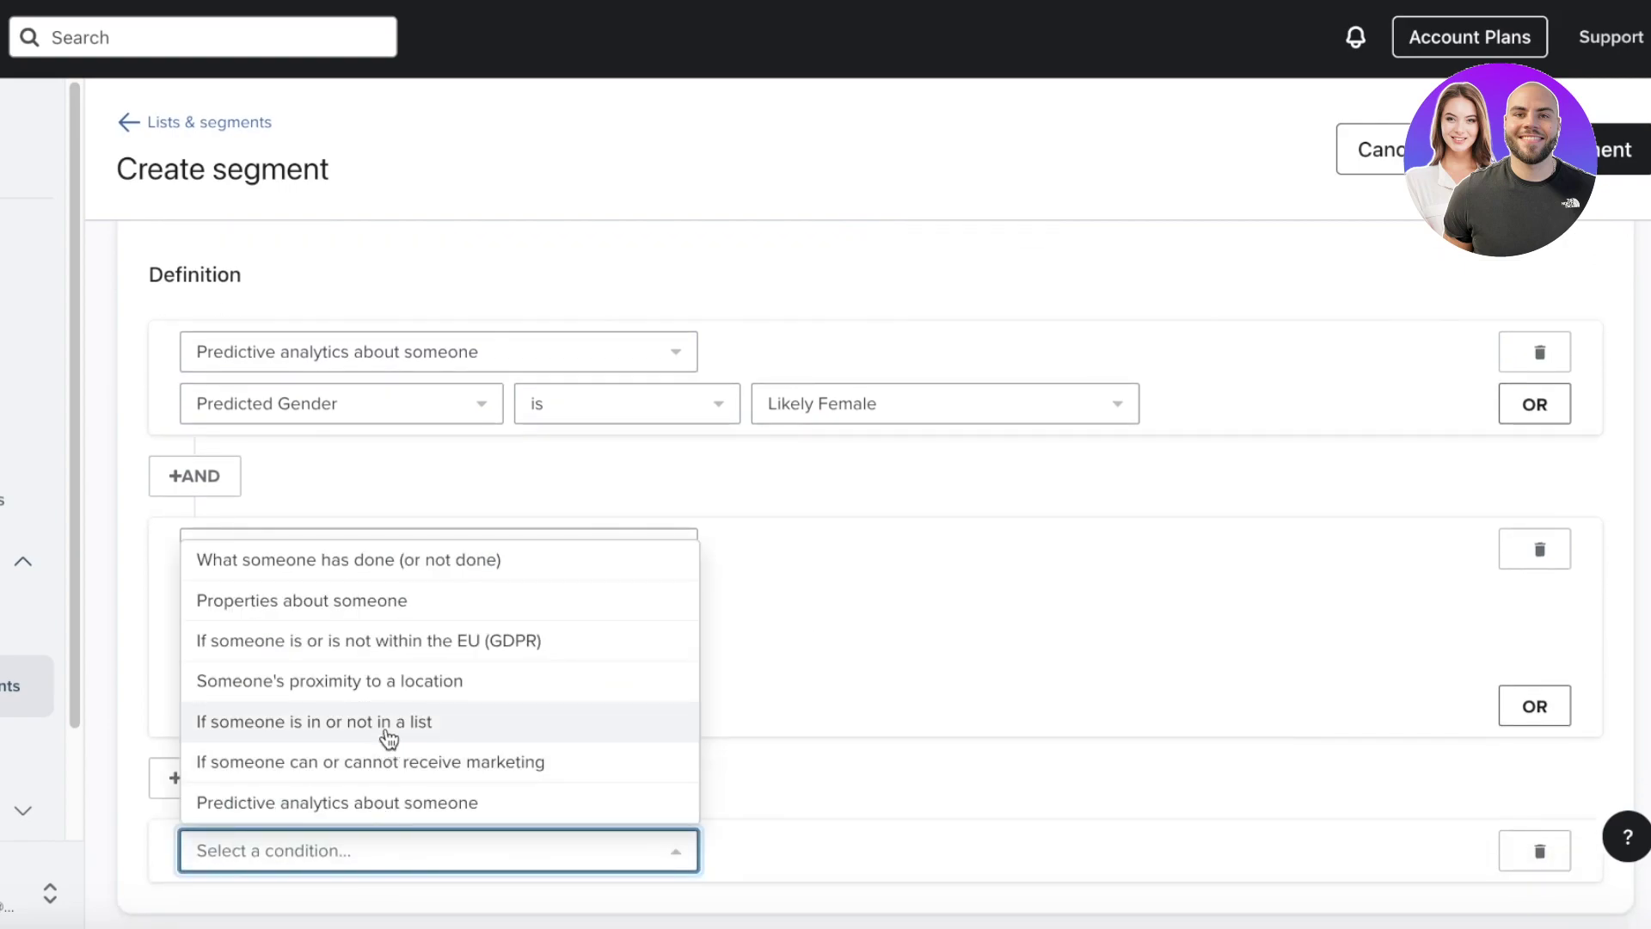
# - Set the new condition to Last Active is in the last 30 days
pyautogui.click(324, 602)
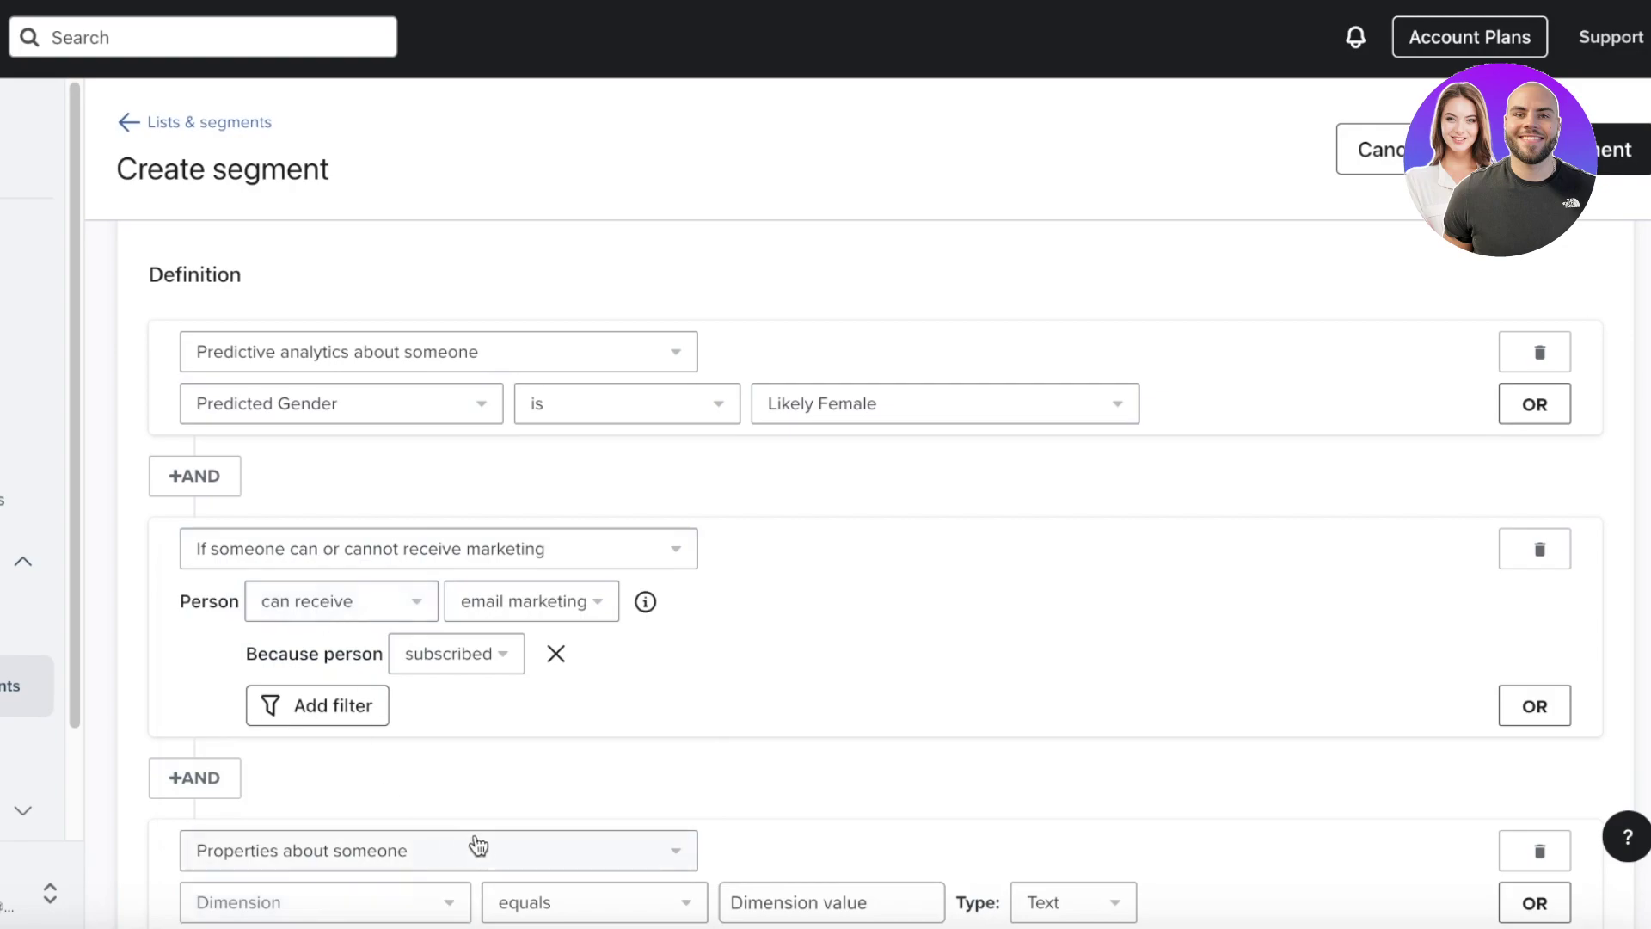
pyautogui.scroll(-1, 516, 809)
pyautogui.click(312, 778)
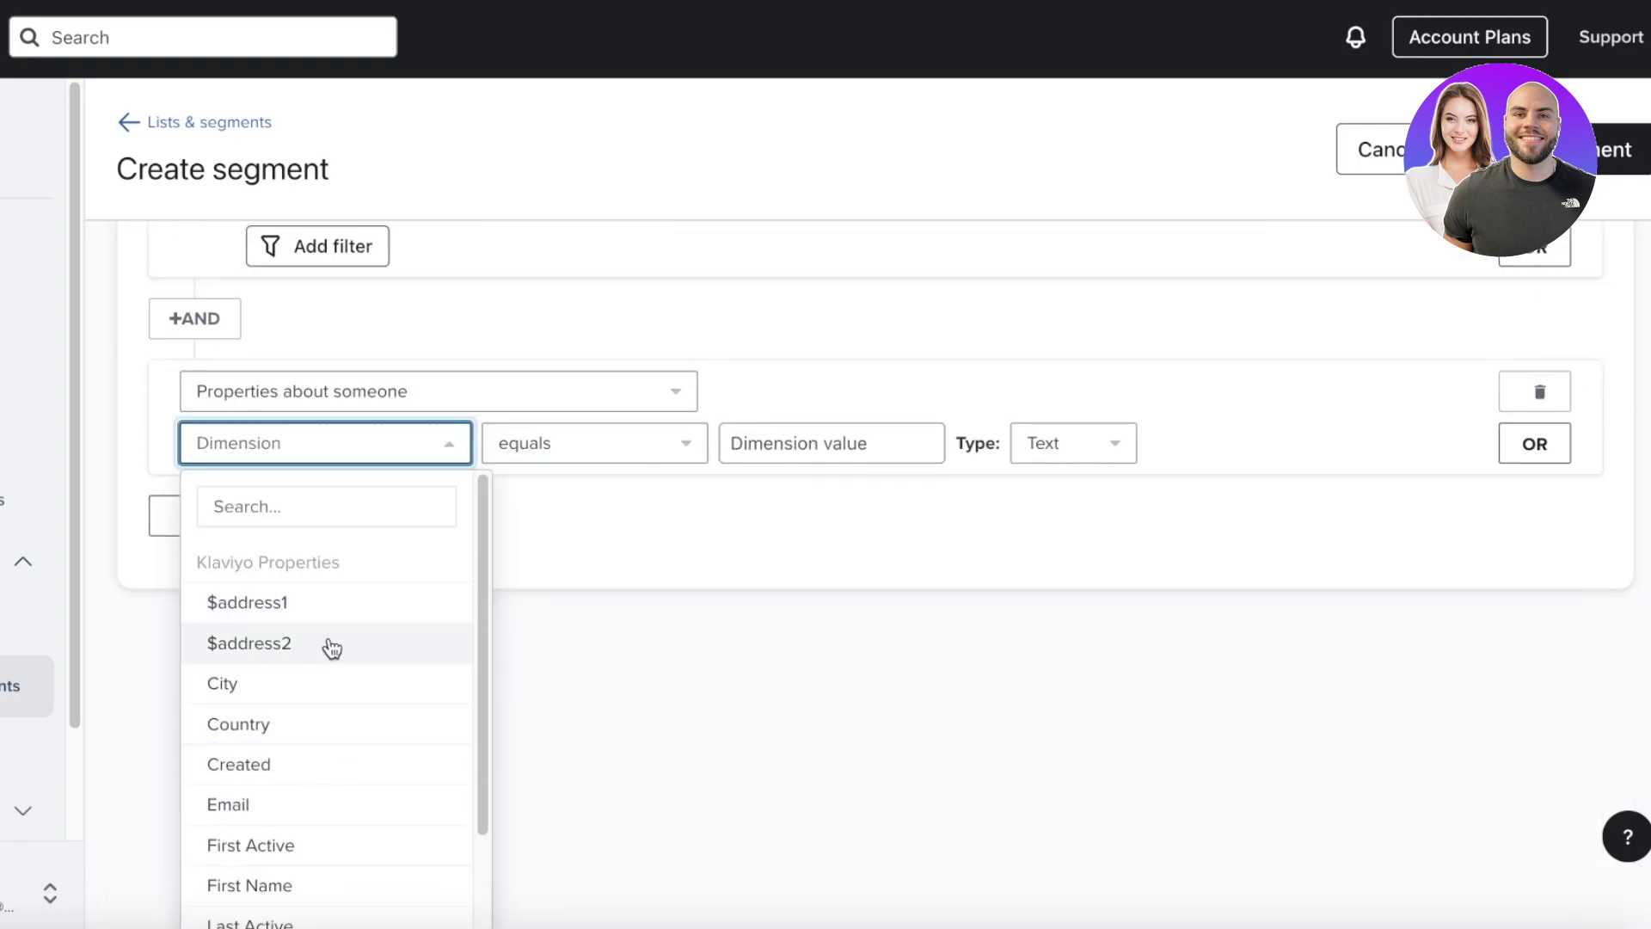
pyautogui.scroll(-3, 331, 667)
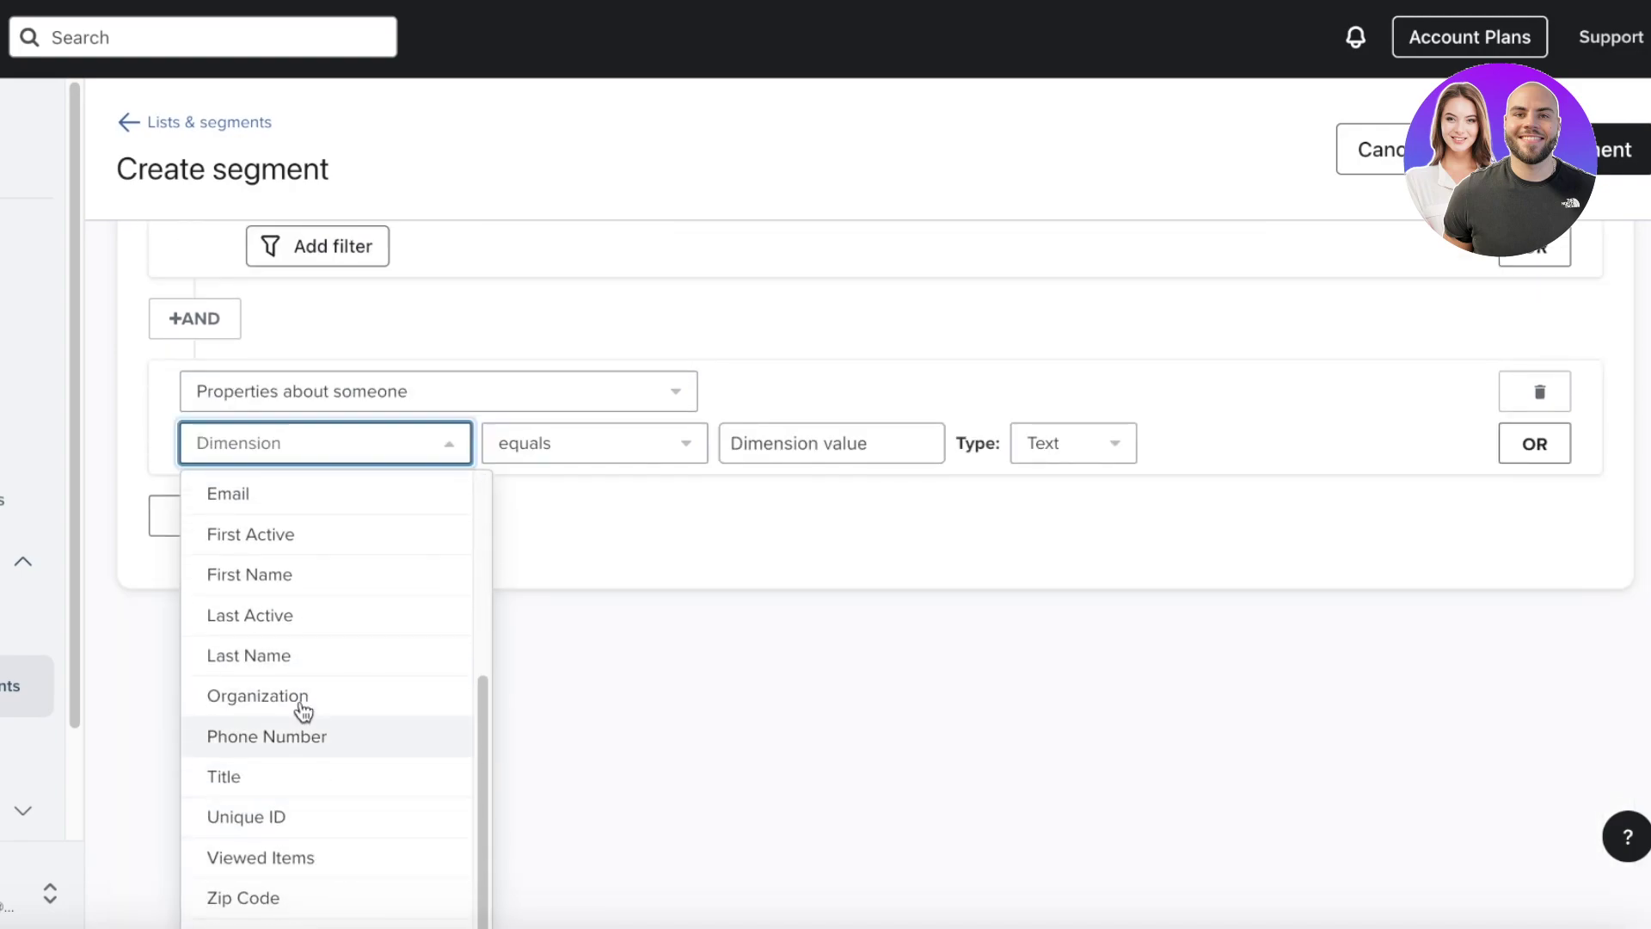
pyautogui.scroll(4, 305, 685)
pyautogui.scroll(-5, 266, 774)
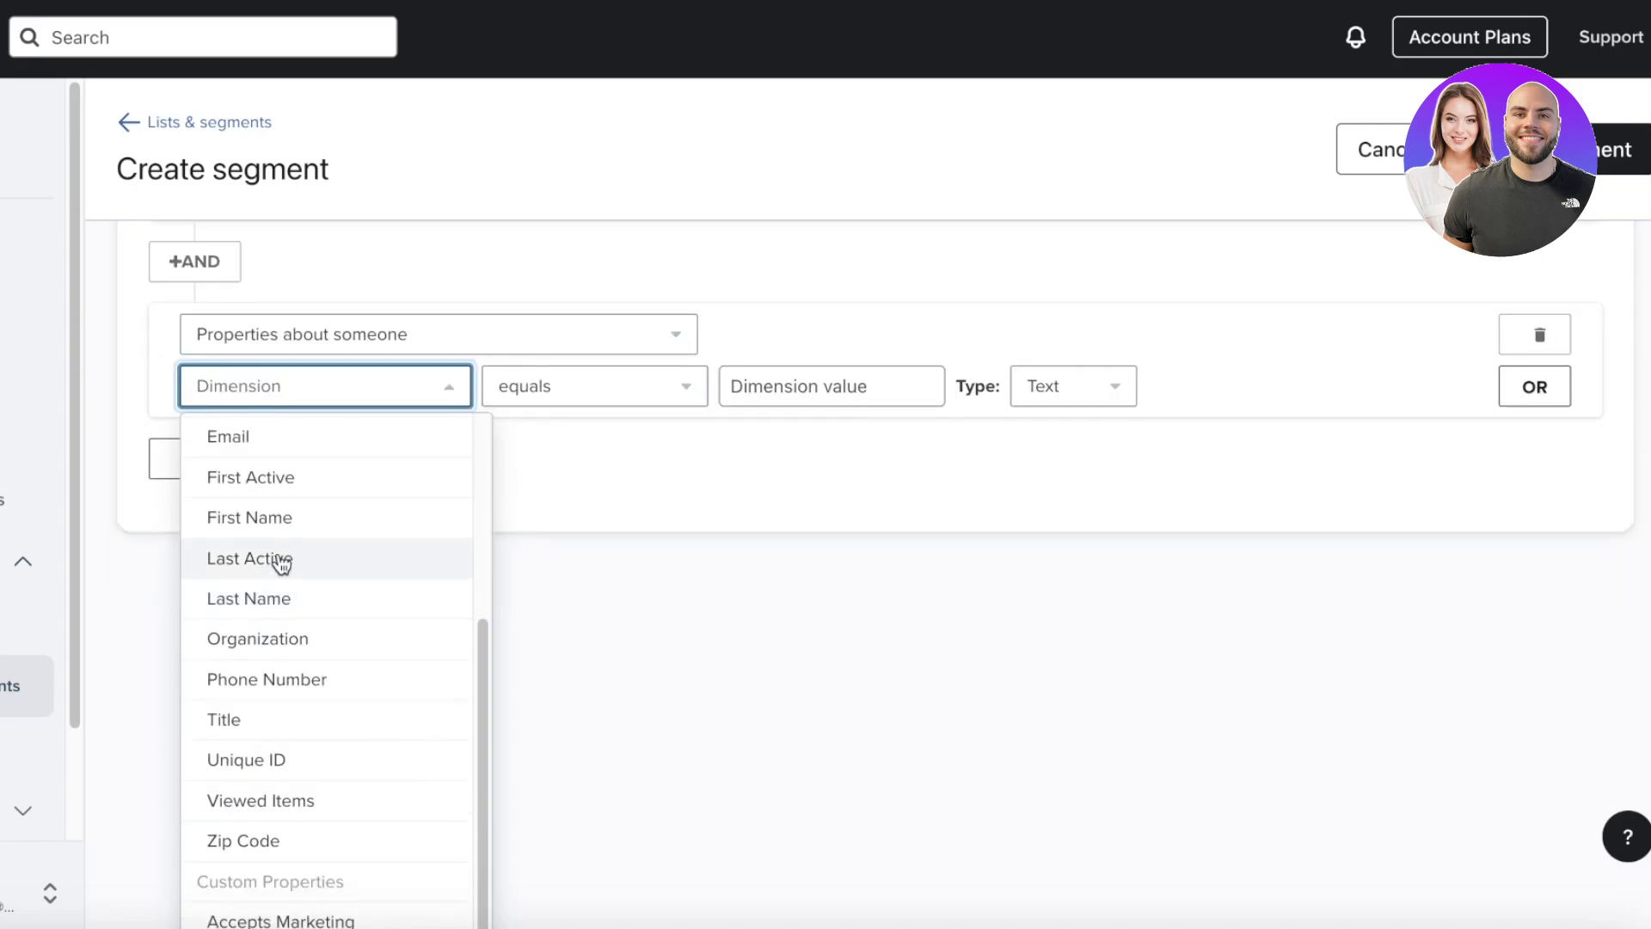
pyautogui.click(283, 575)
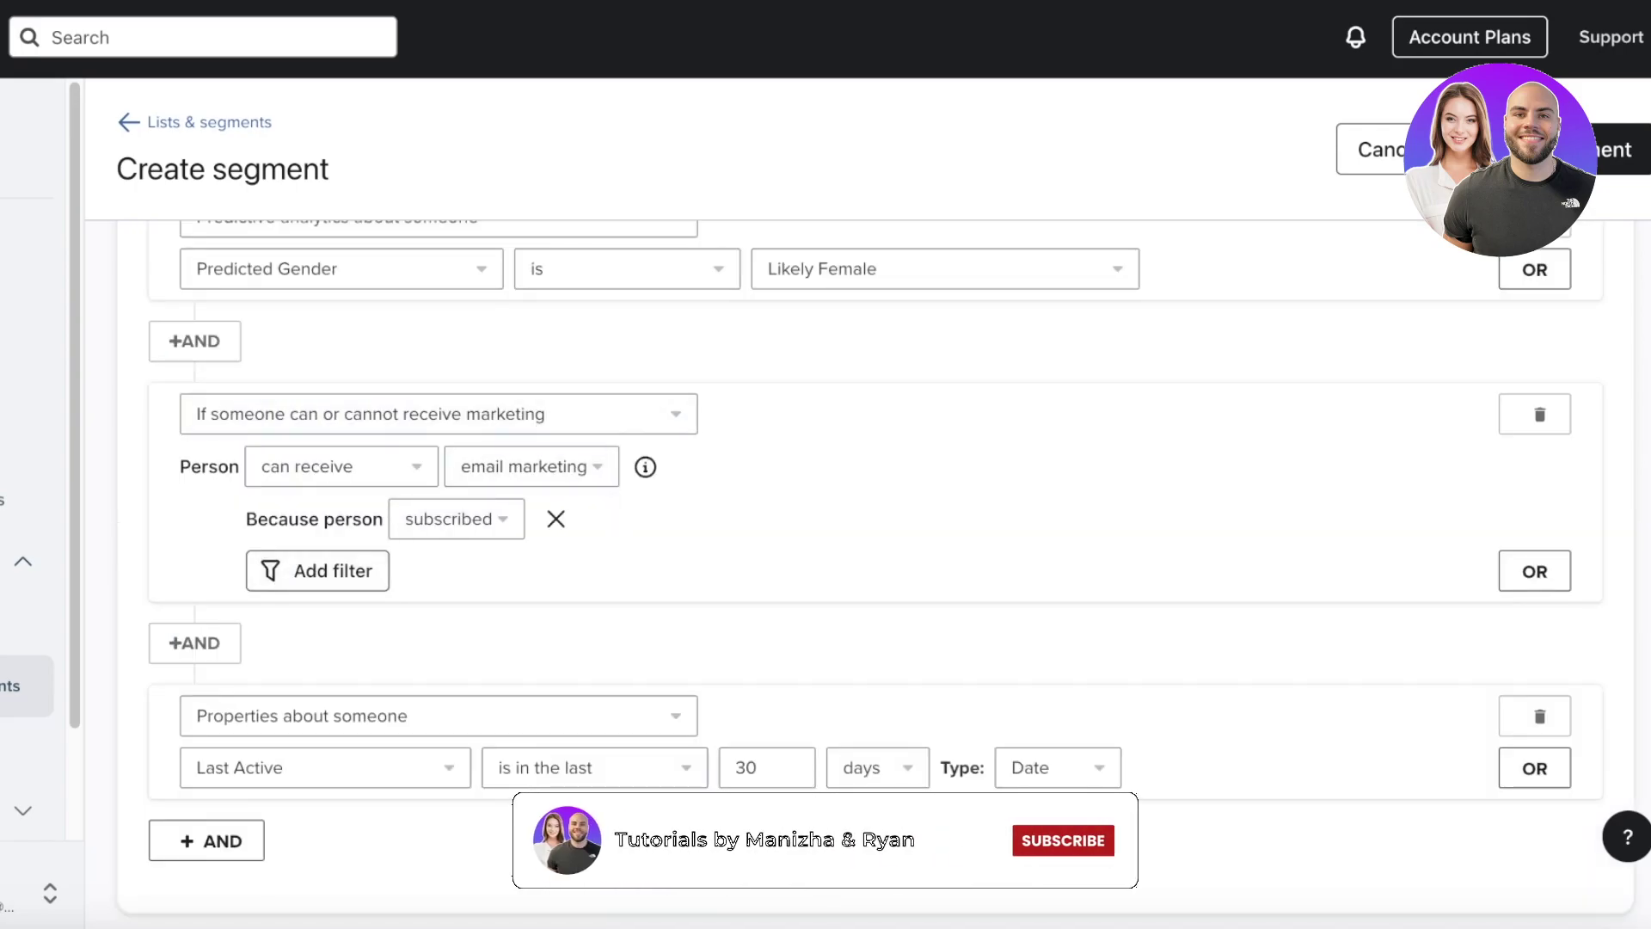
pyautogui.click(797, 764)
# - Add an AND condition that people Opened Email at least once in the last 30 days
pyautogui.click(943, 674)
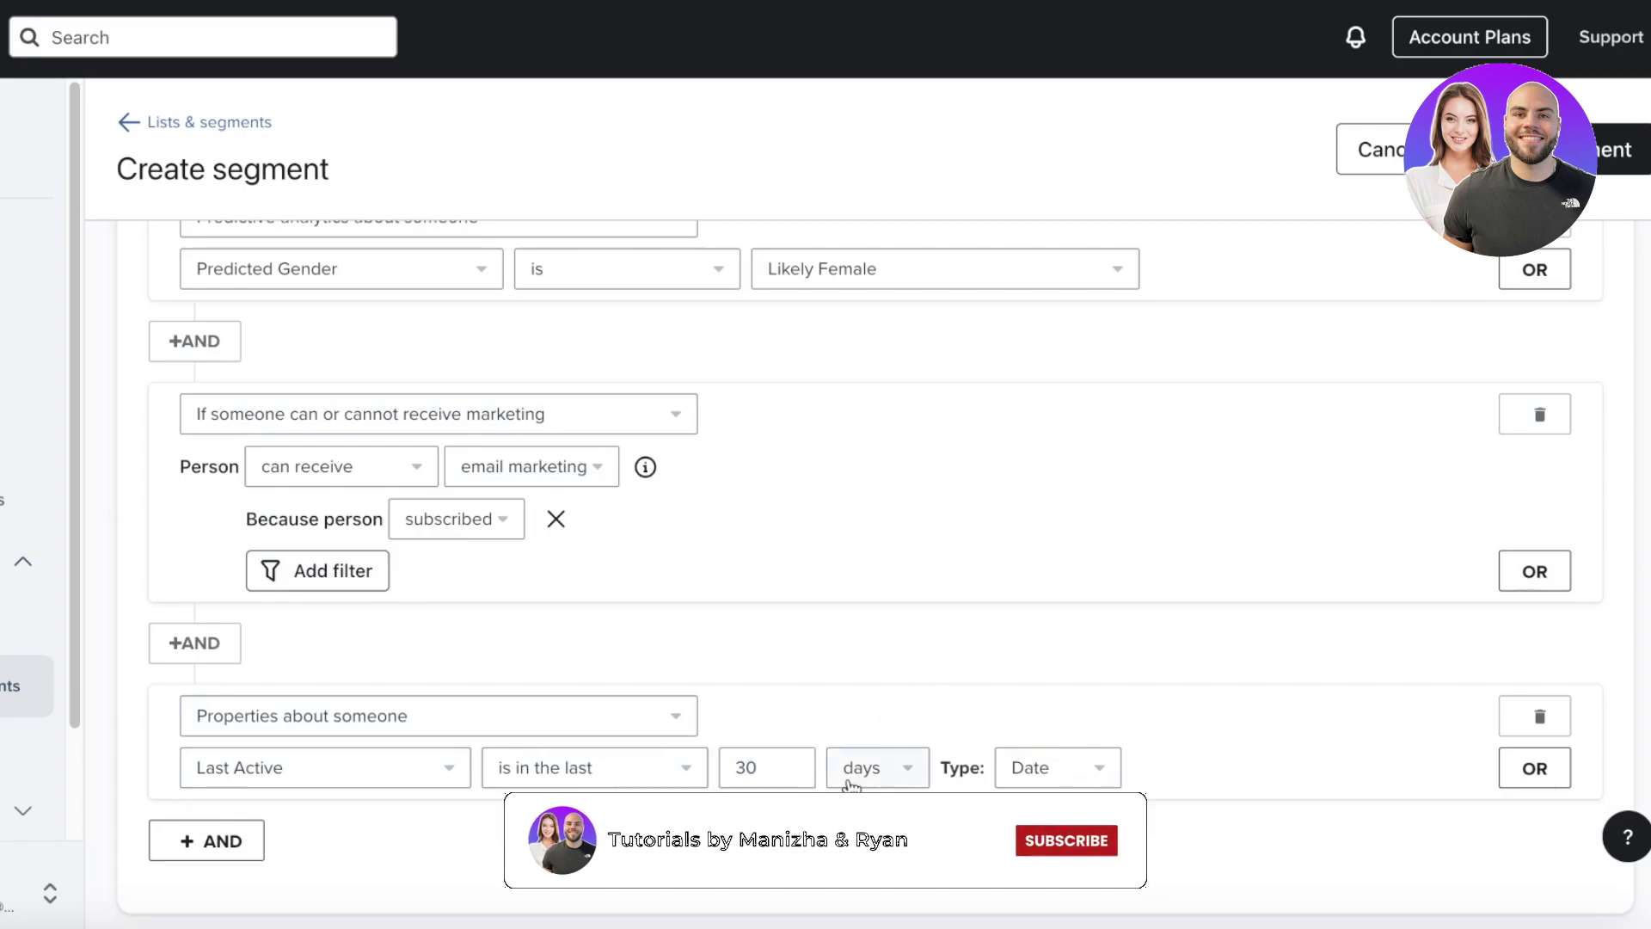
pyautogui.click(207, 840)
pyautogui.scroll(-1, 298, 791)
pyautogui.click(303, 849)
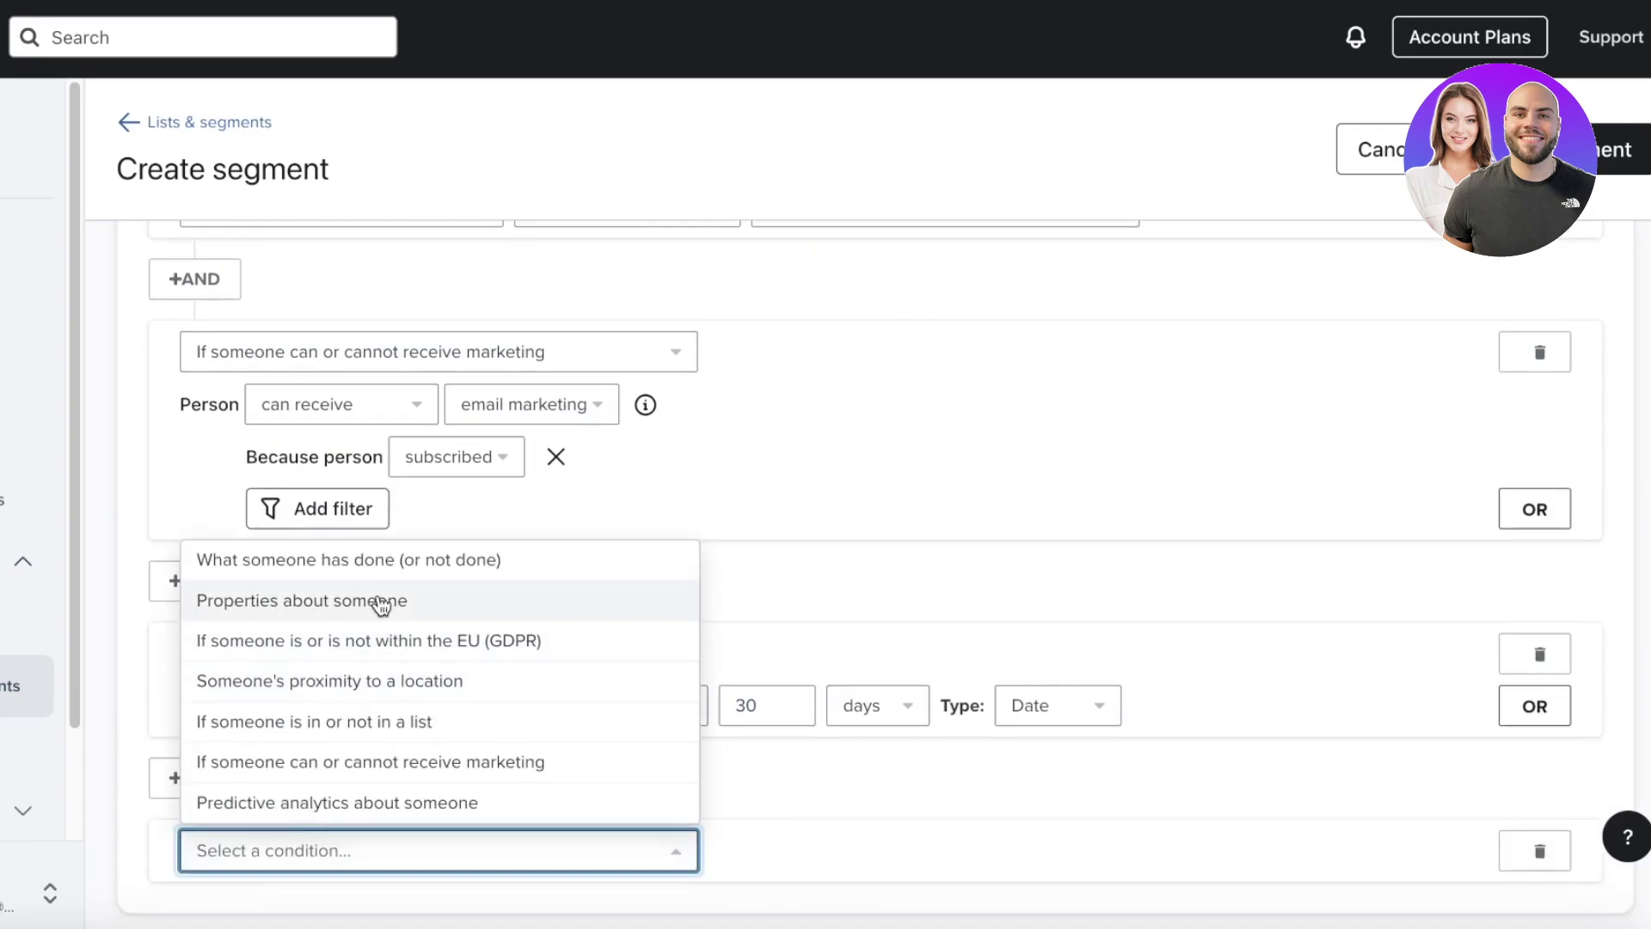
pyautogui.click(361, 559)
pyautogui.click(387, 766)
pyautogui.scroll(-5, 383, 767)
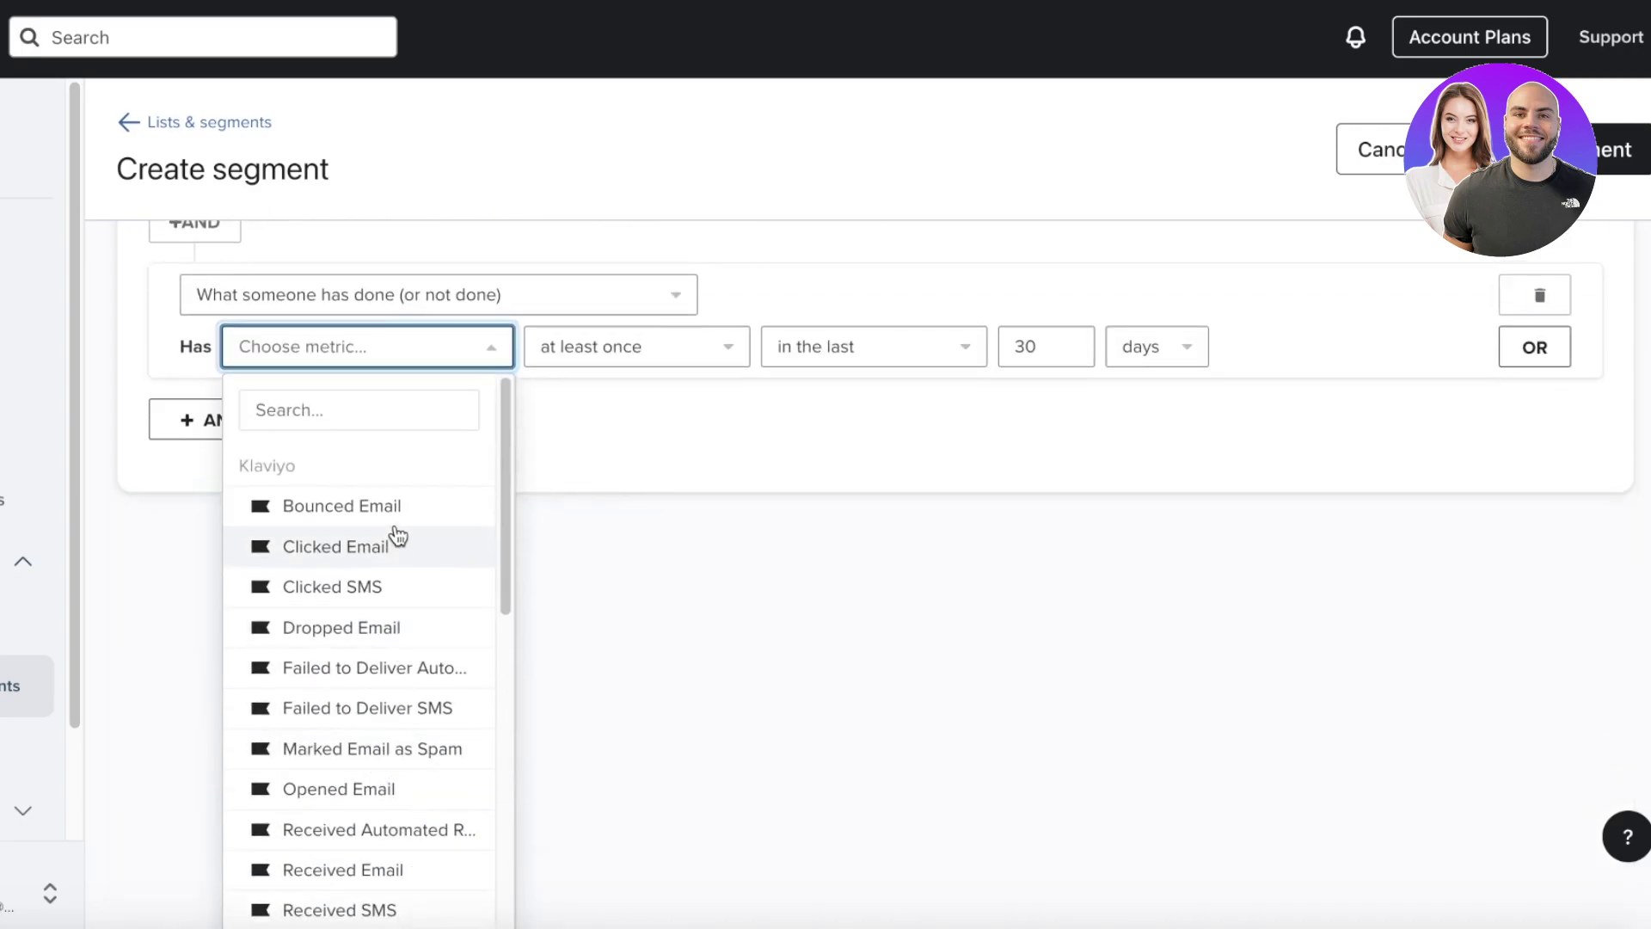
pyautogui.scroll(-1, 396, 559)
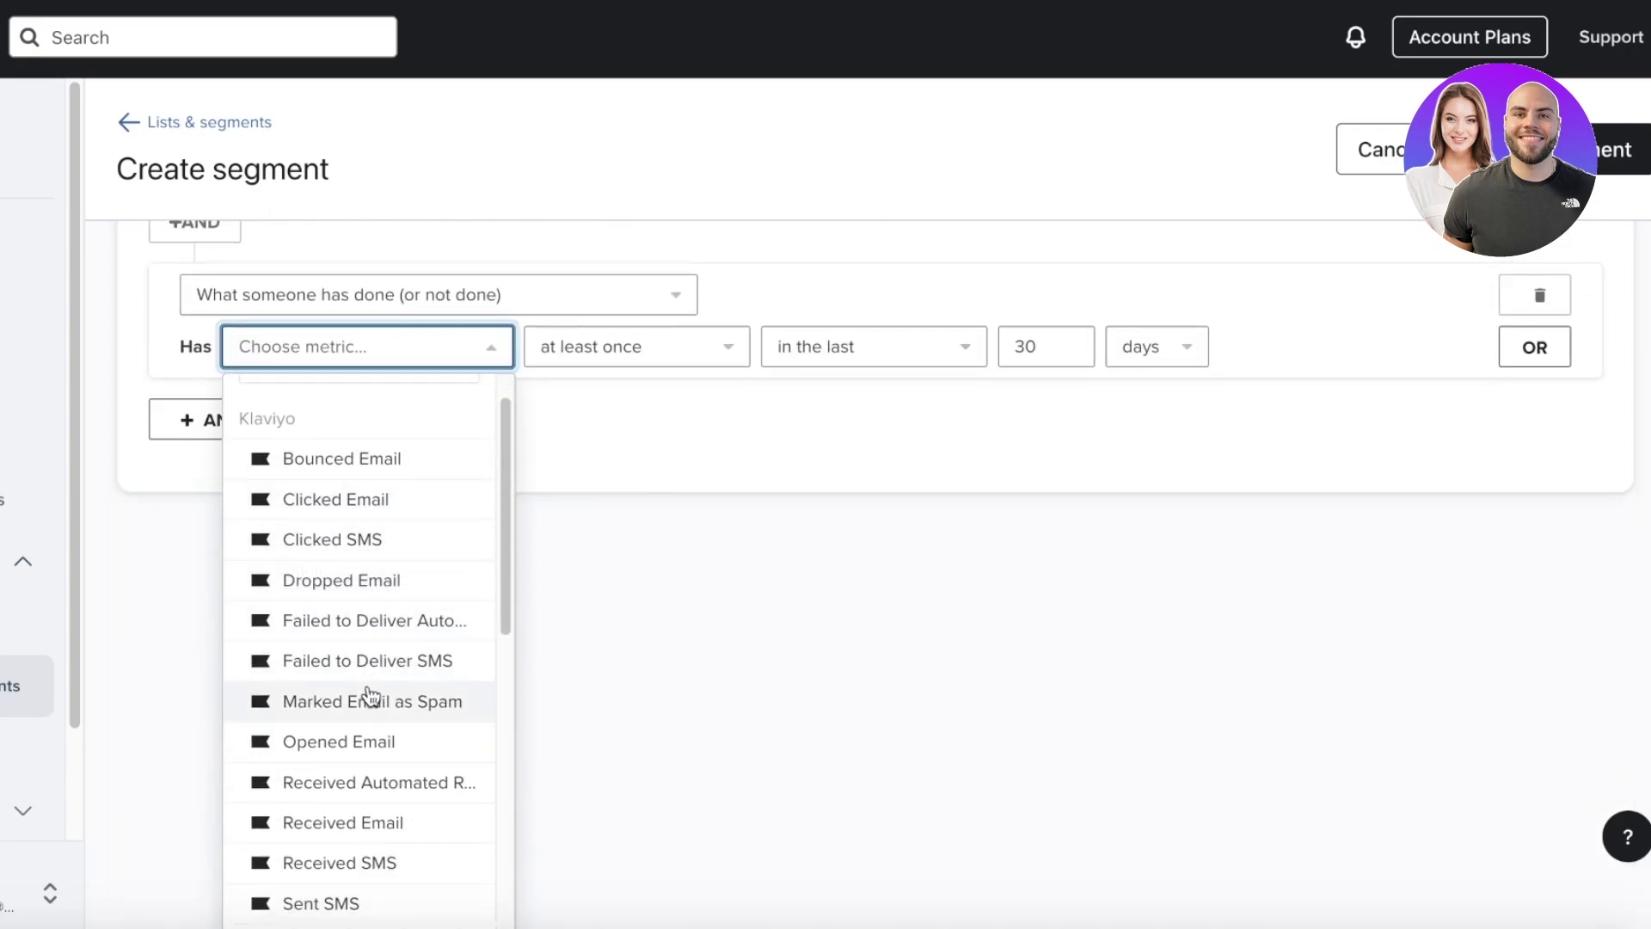
pyautogui.click(392, 725)
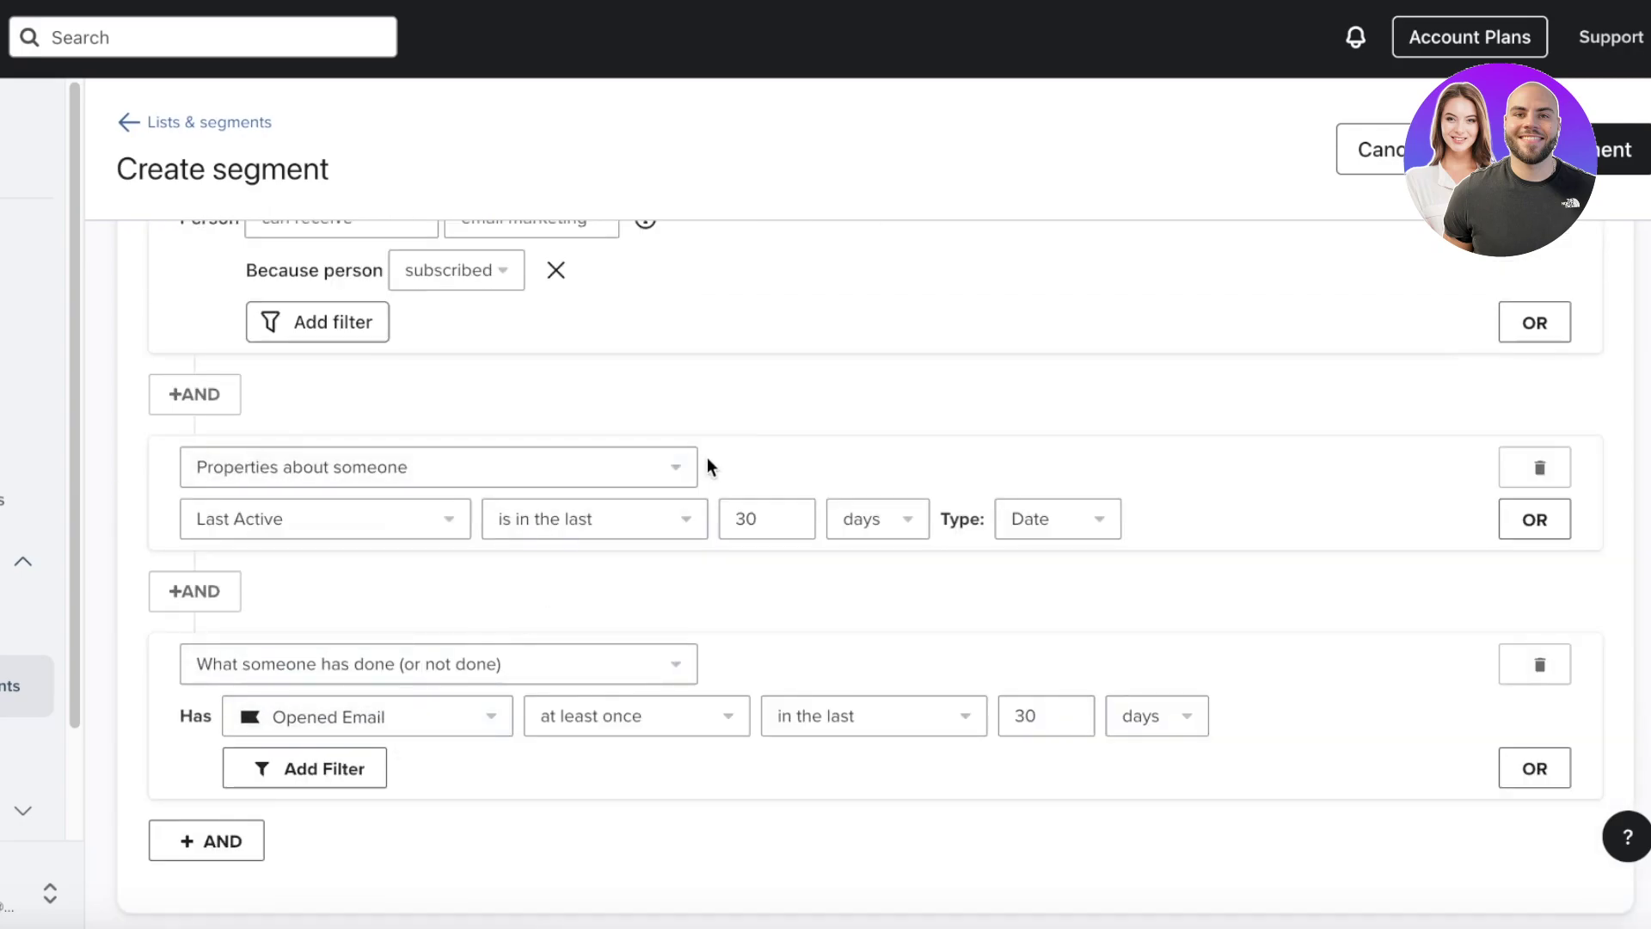
pyautogui.click(1008, 715)
pyautogui.scroll(9, 1211, 602)
# - Confirm the segment name reads VIP Customers and create the segment
pyautogui.scroll(-9, 402, 483)
pyautogui.scroll(10, 413, 353)
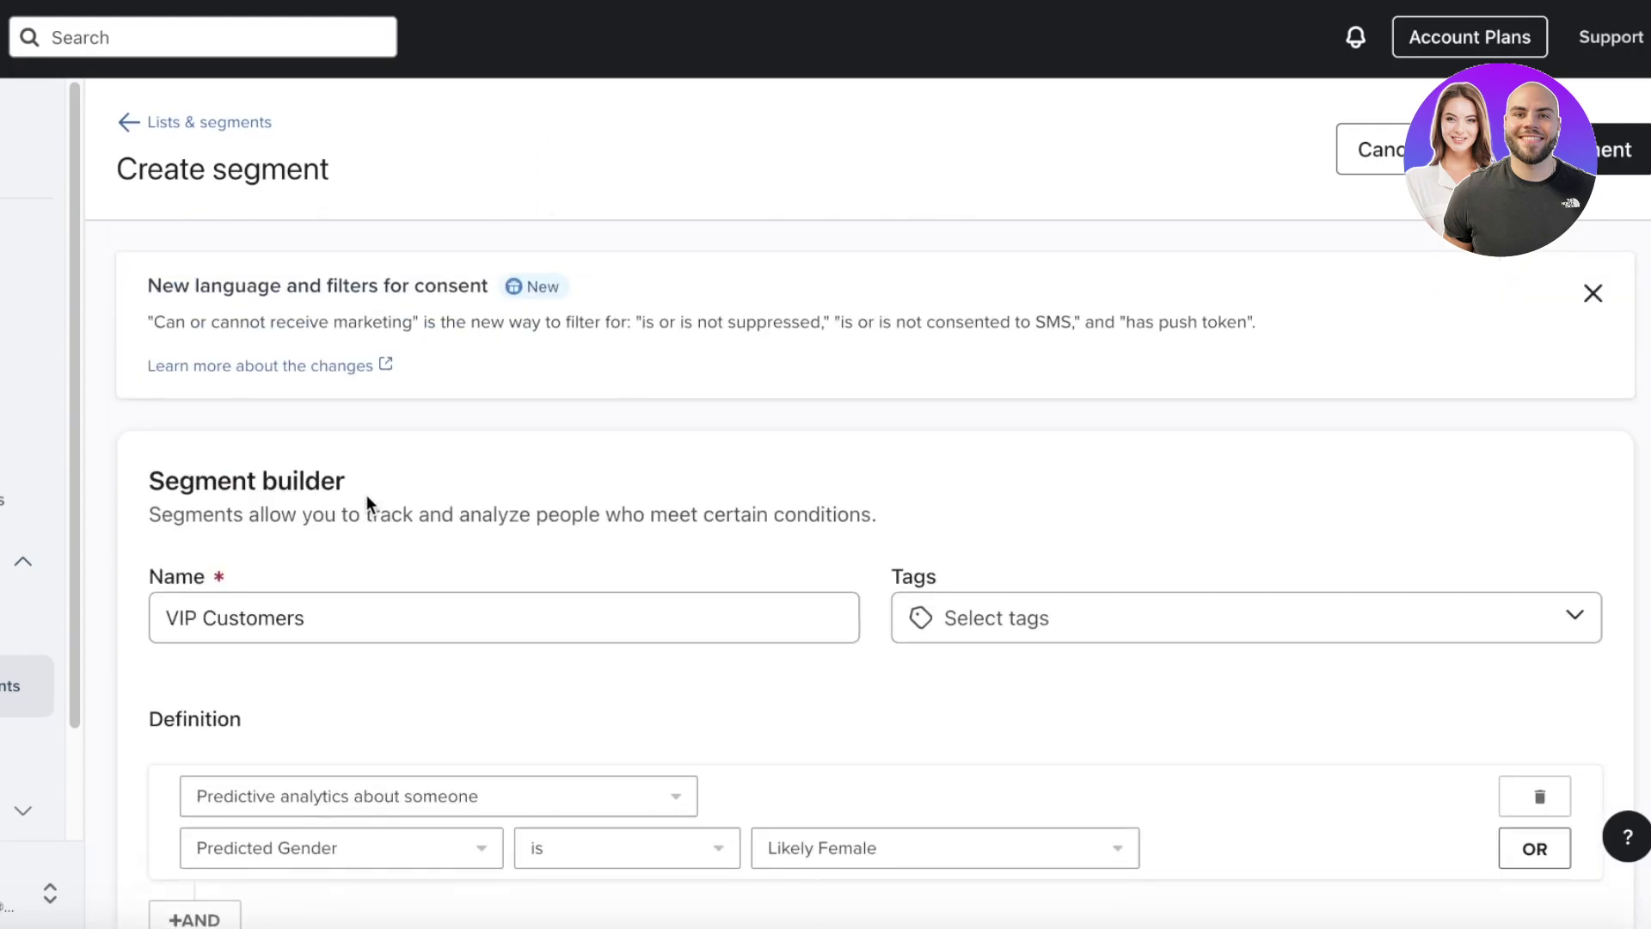
pyautogui.click(188, 631)
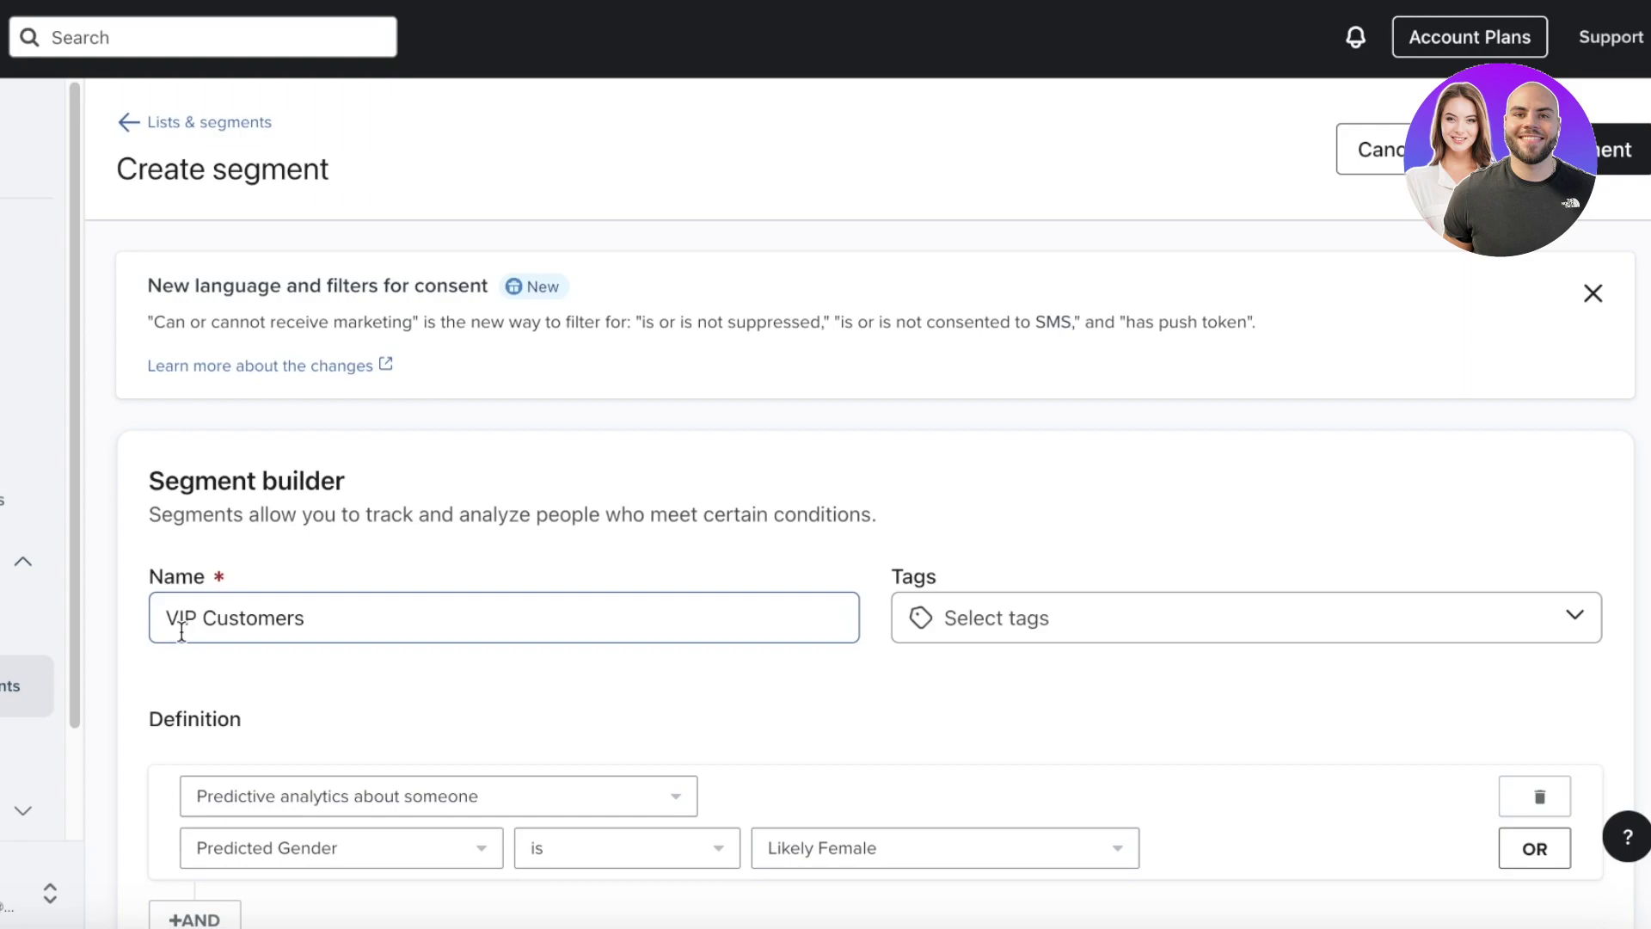
pyautogui.click(1381, 69)
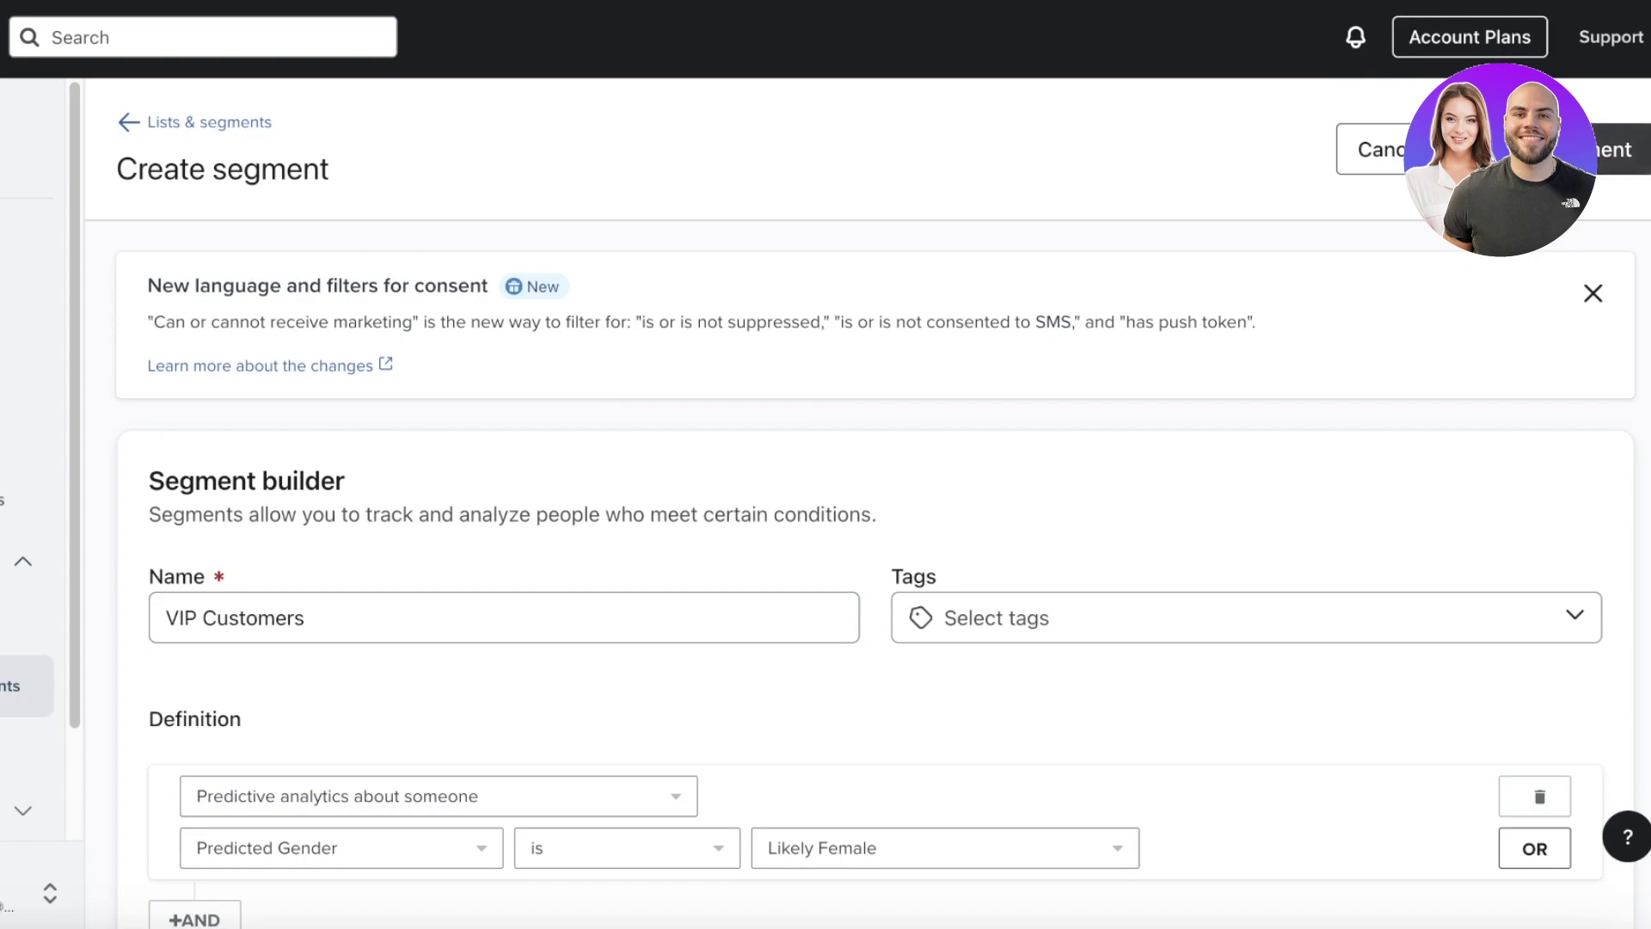
pyautogui.click(1617, 149)
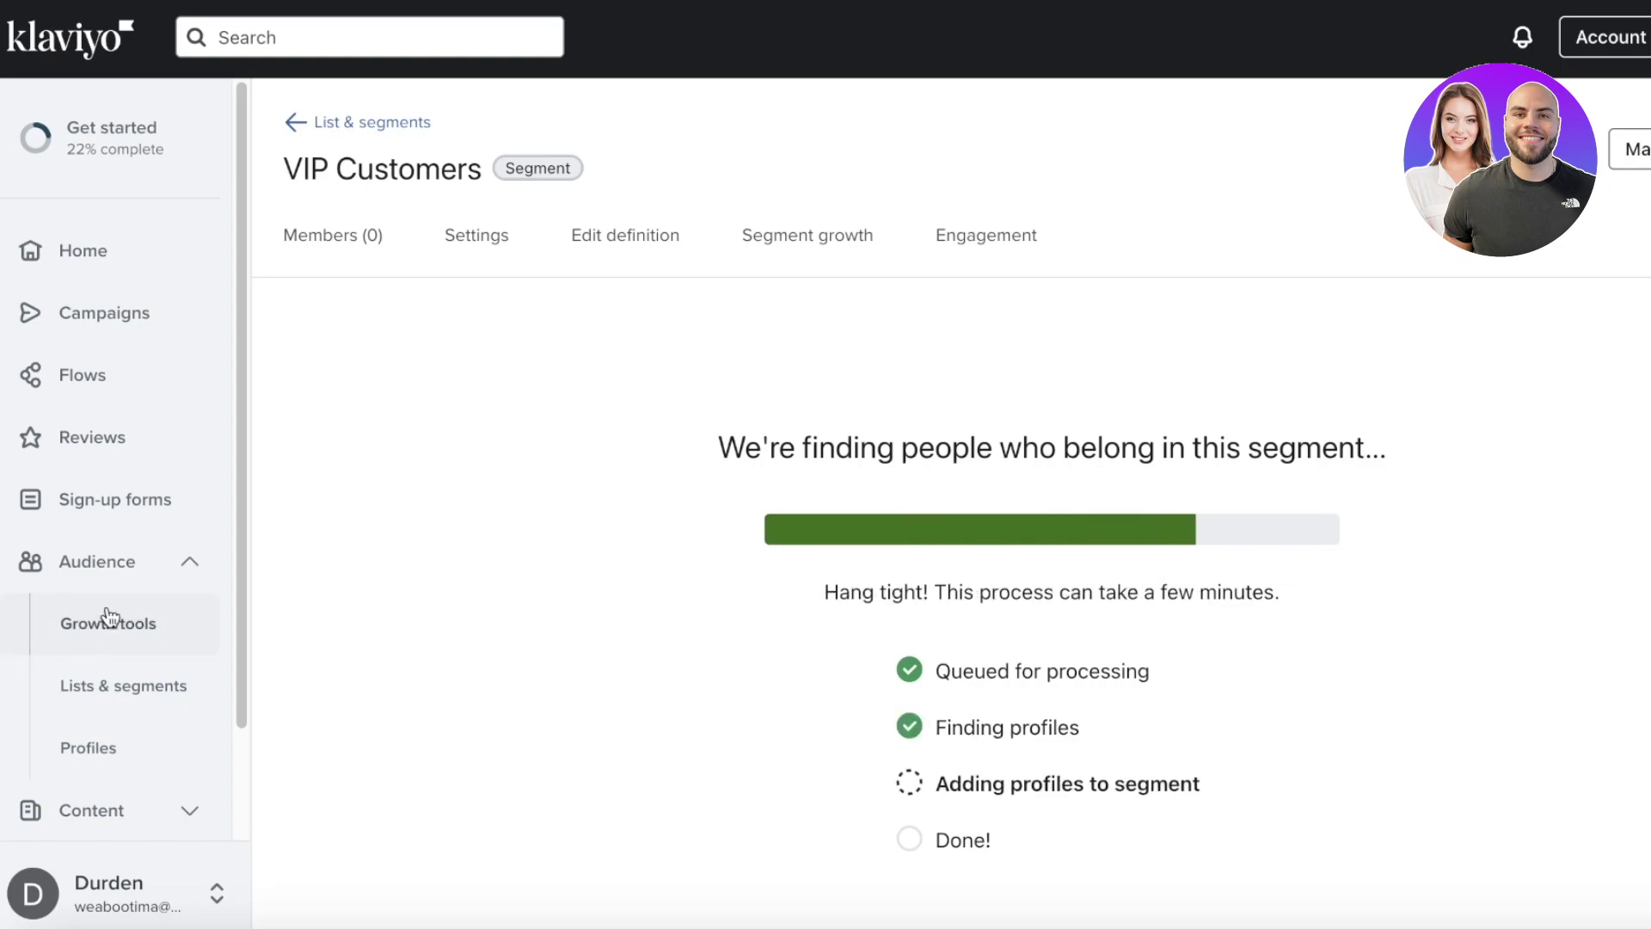
# - Expand the Content section in the left sidebar while the segment keeps building
pyautogui.scroll(-3, 120, 576)
pyautogui.click(110, 684)
pyautogui.scroll(-5, 86, 663)
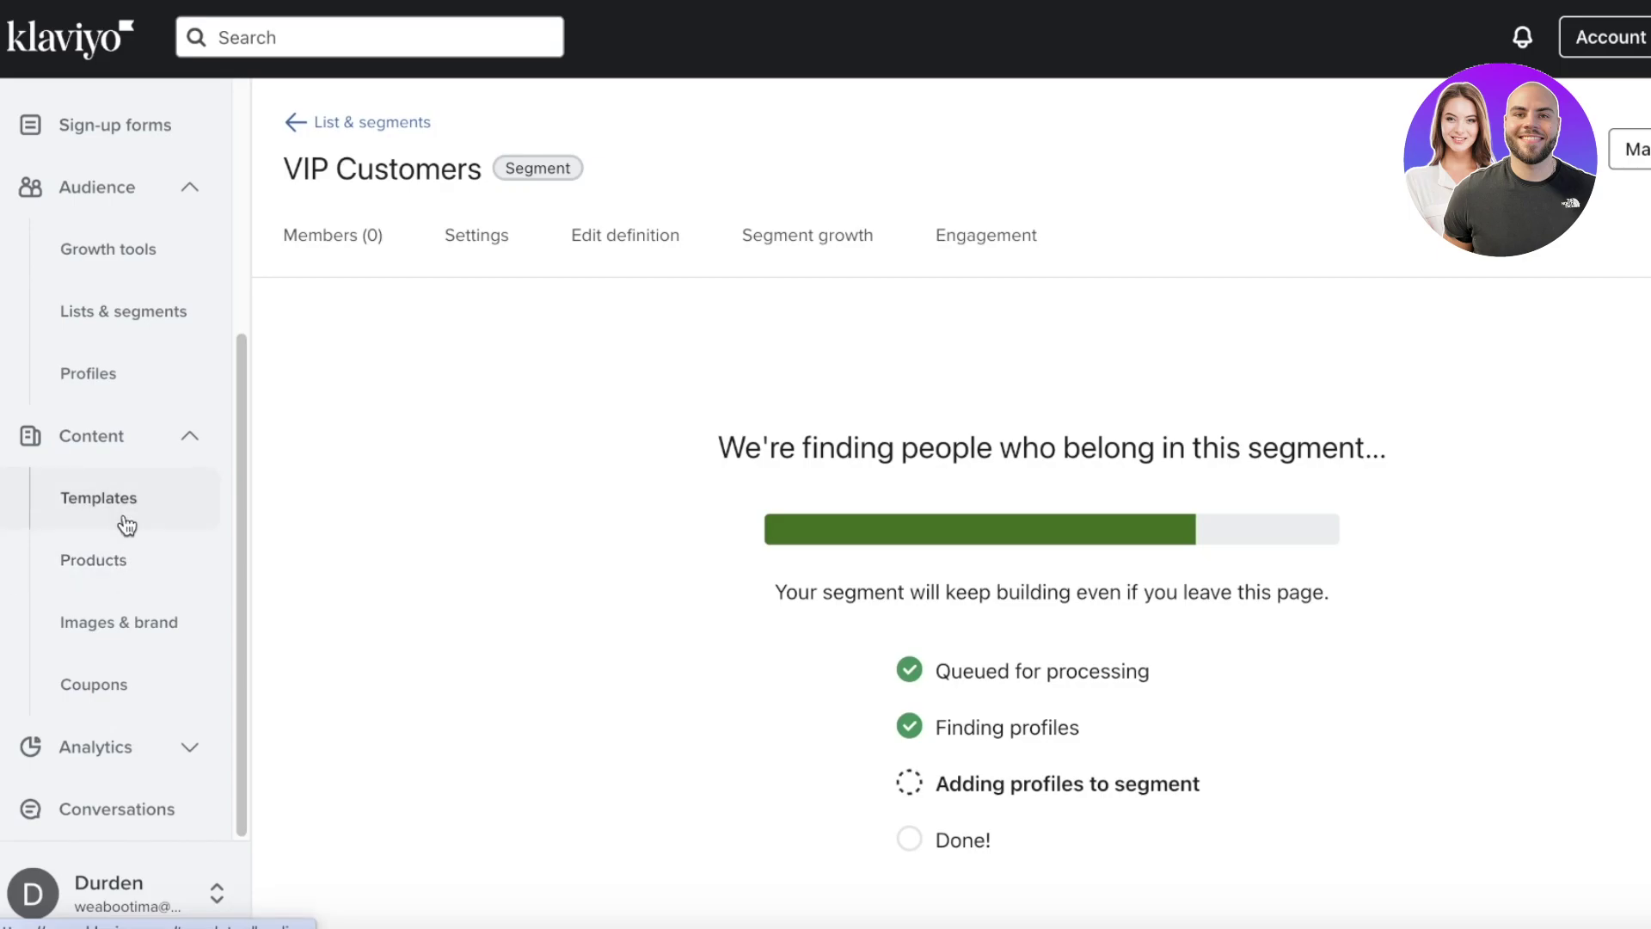
# - Open Templates and check the empty Saved templates and Universal content sections
pyautogui.click(131, 522)
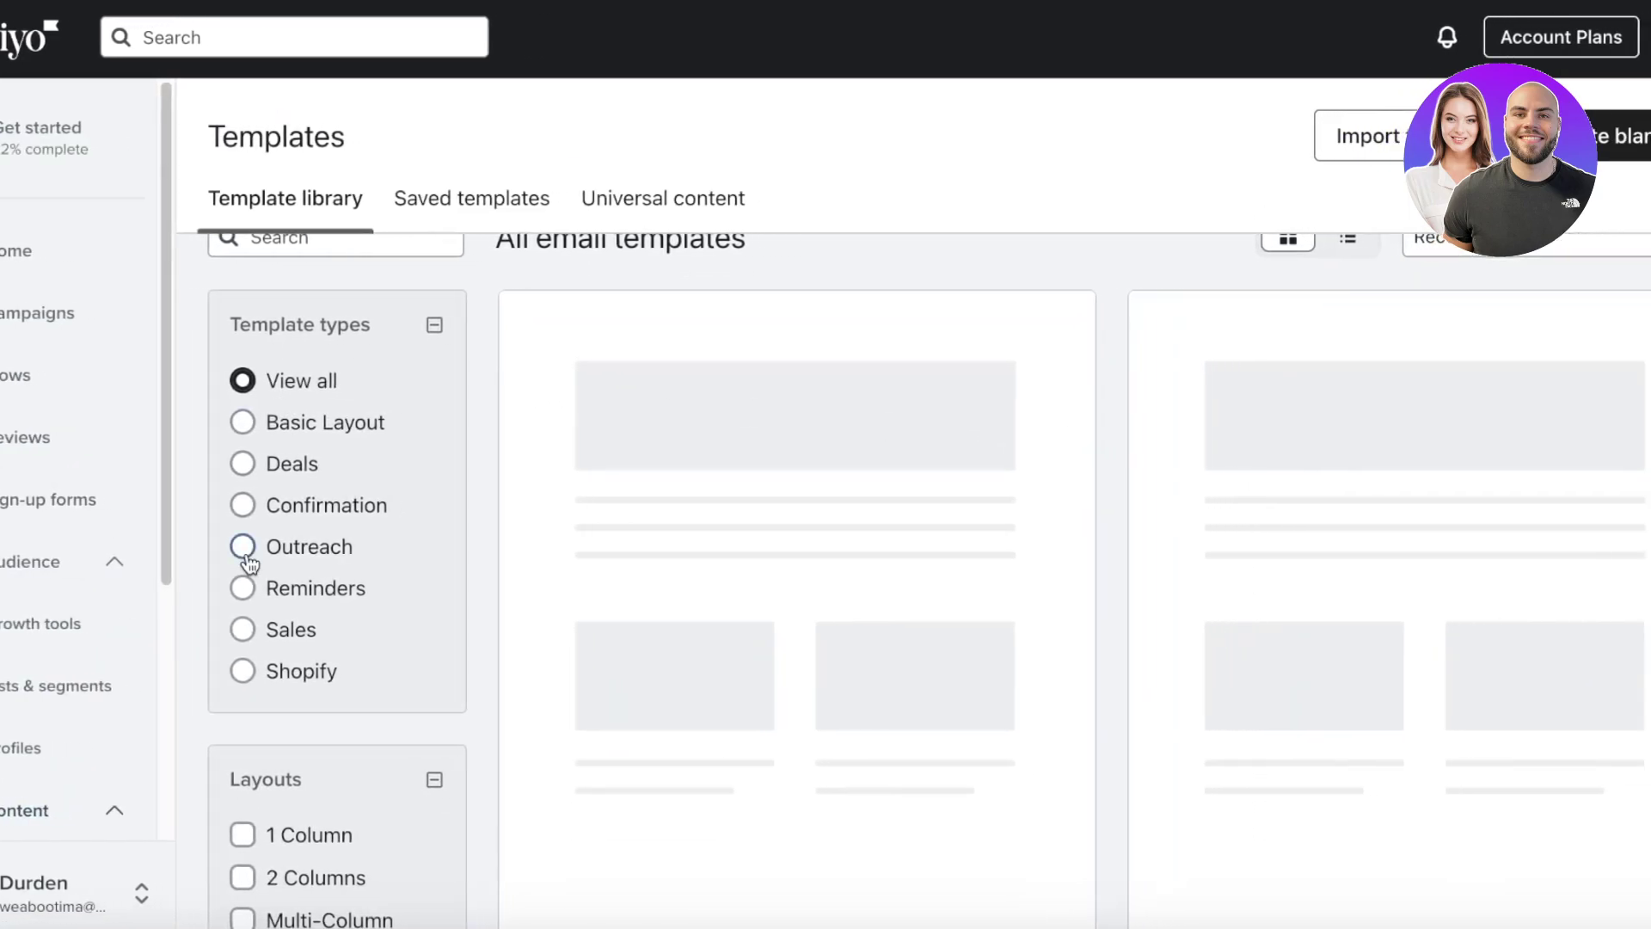
pyautogui.scroll(-3, 842, 571)
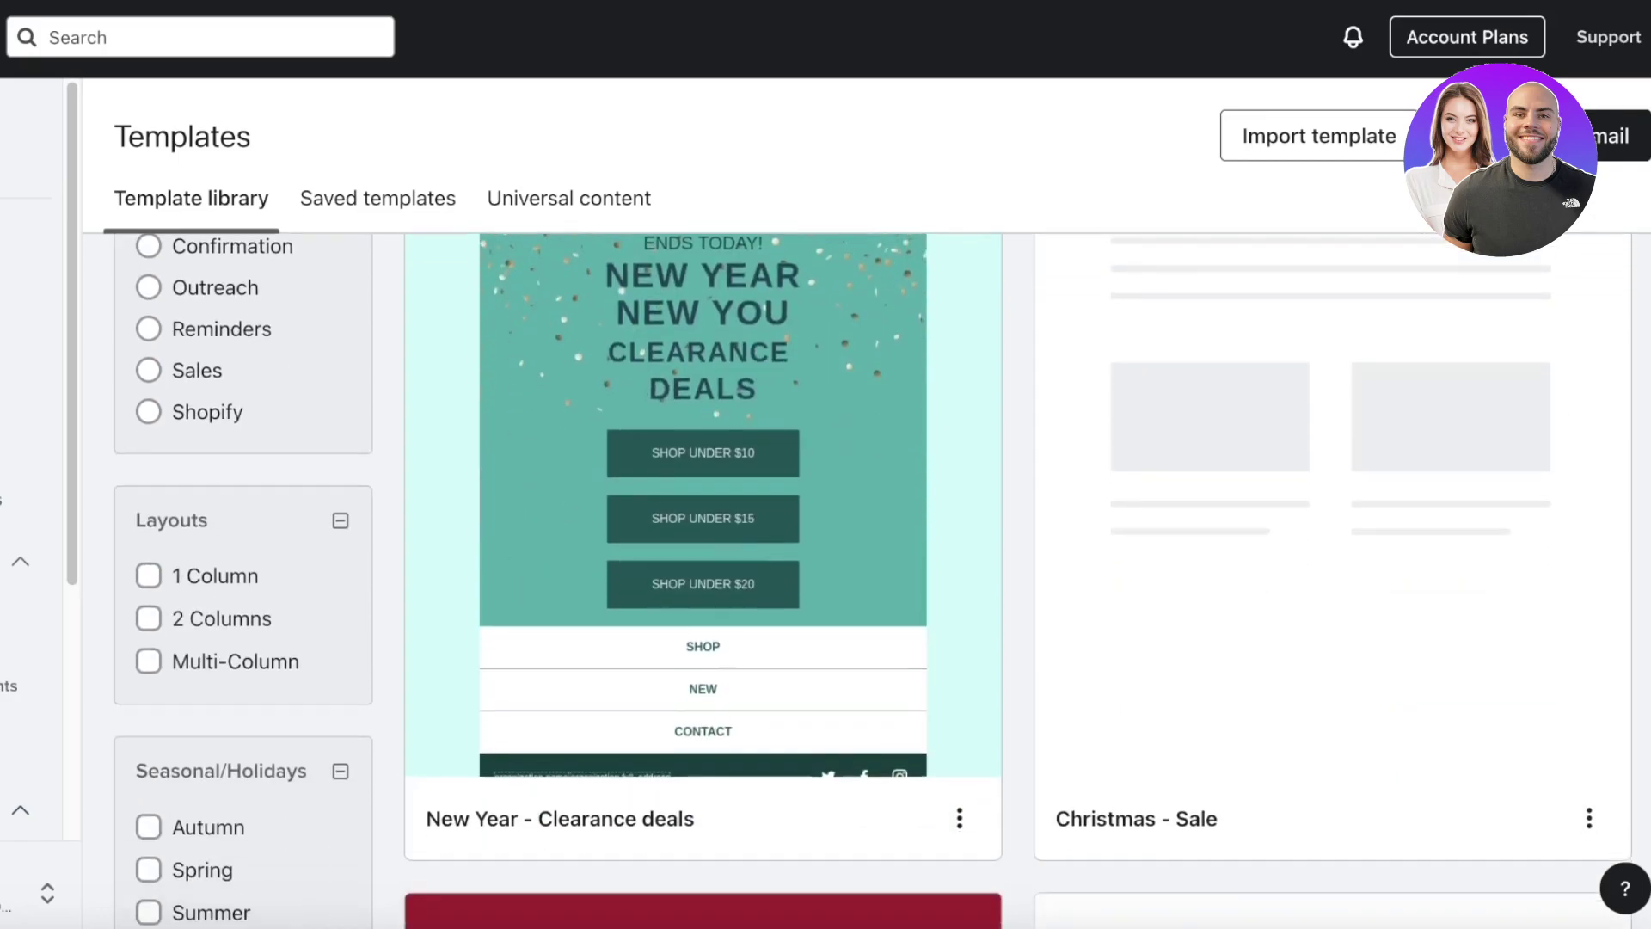
pyautogui.scroll(-4, 512, 313)
pyautogui.scroll(4, 1051, 308)
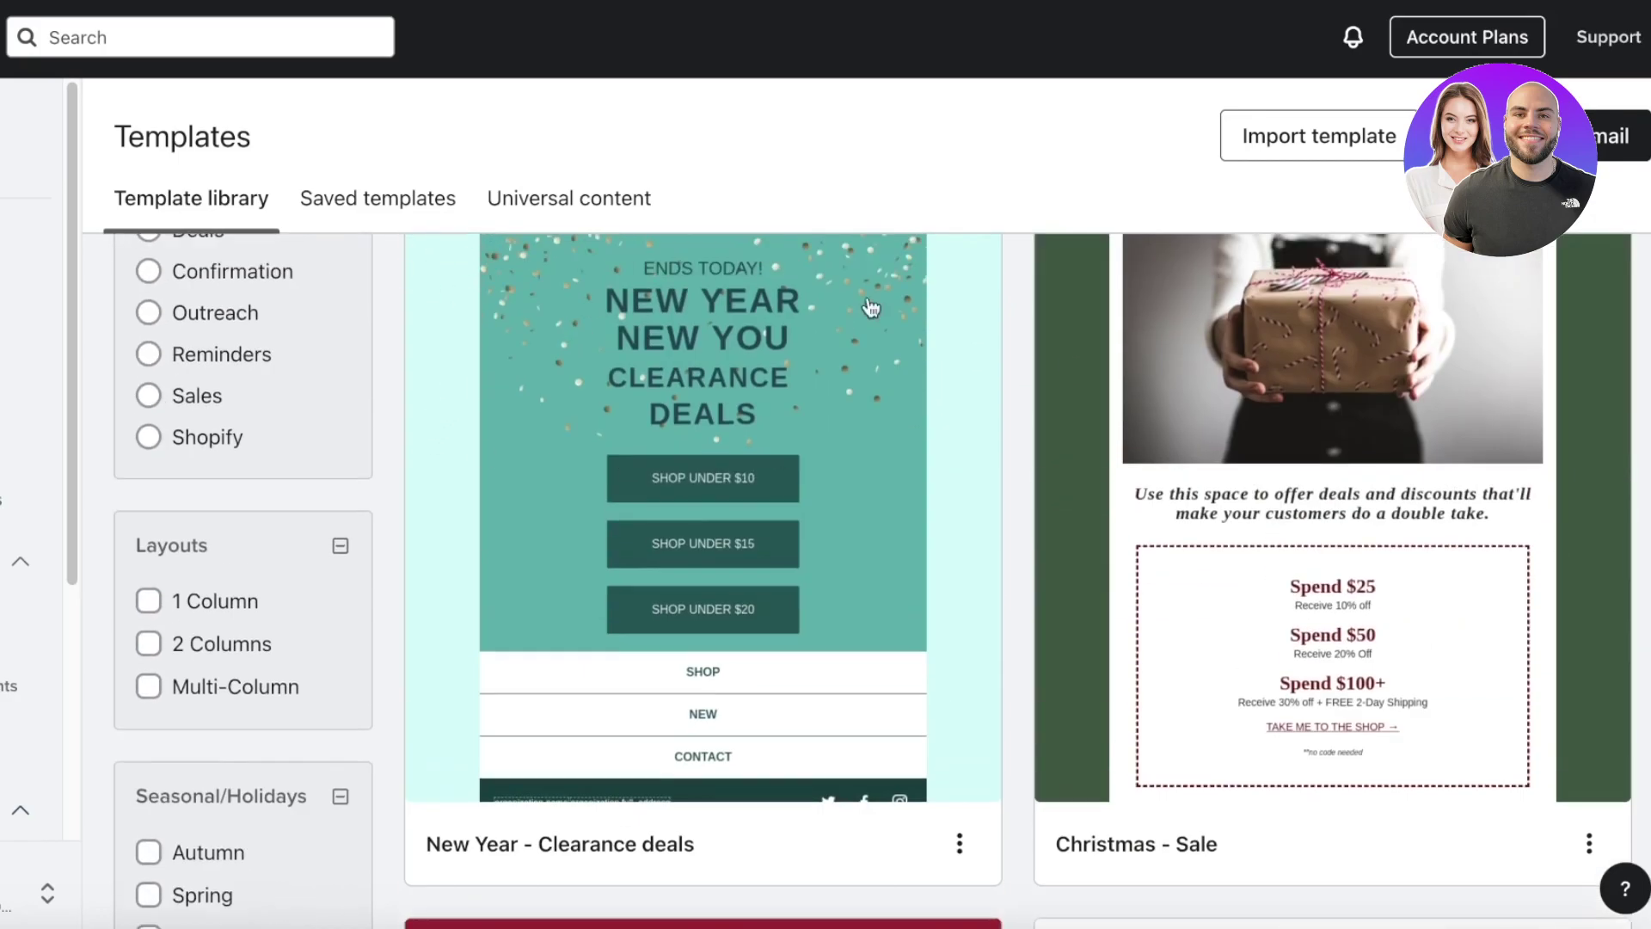
pyautogui.scroll(3, 484, 398)
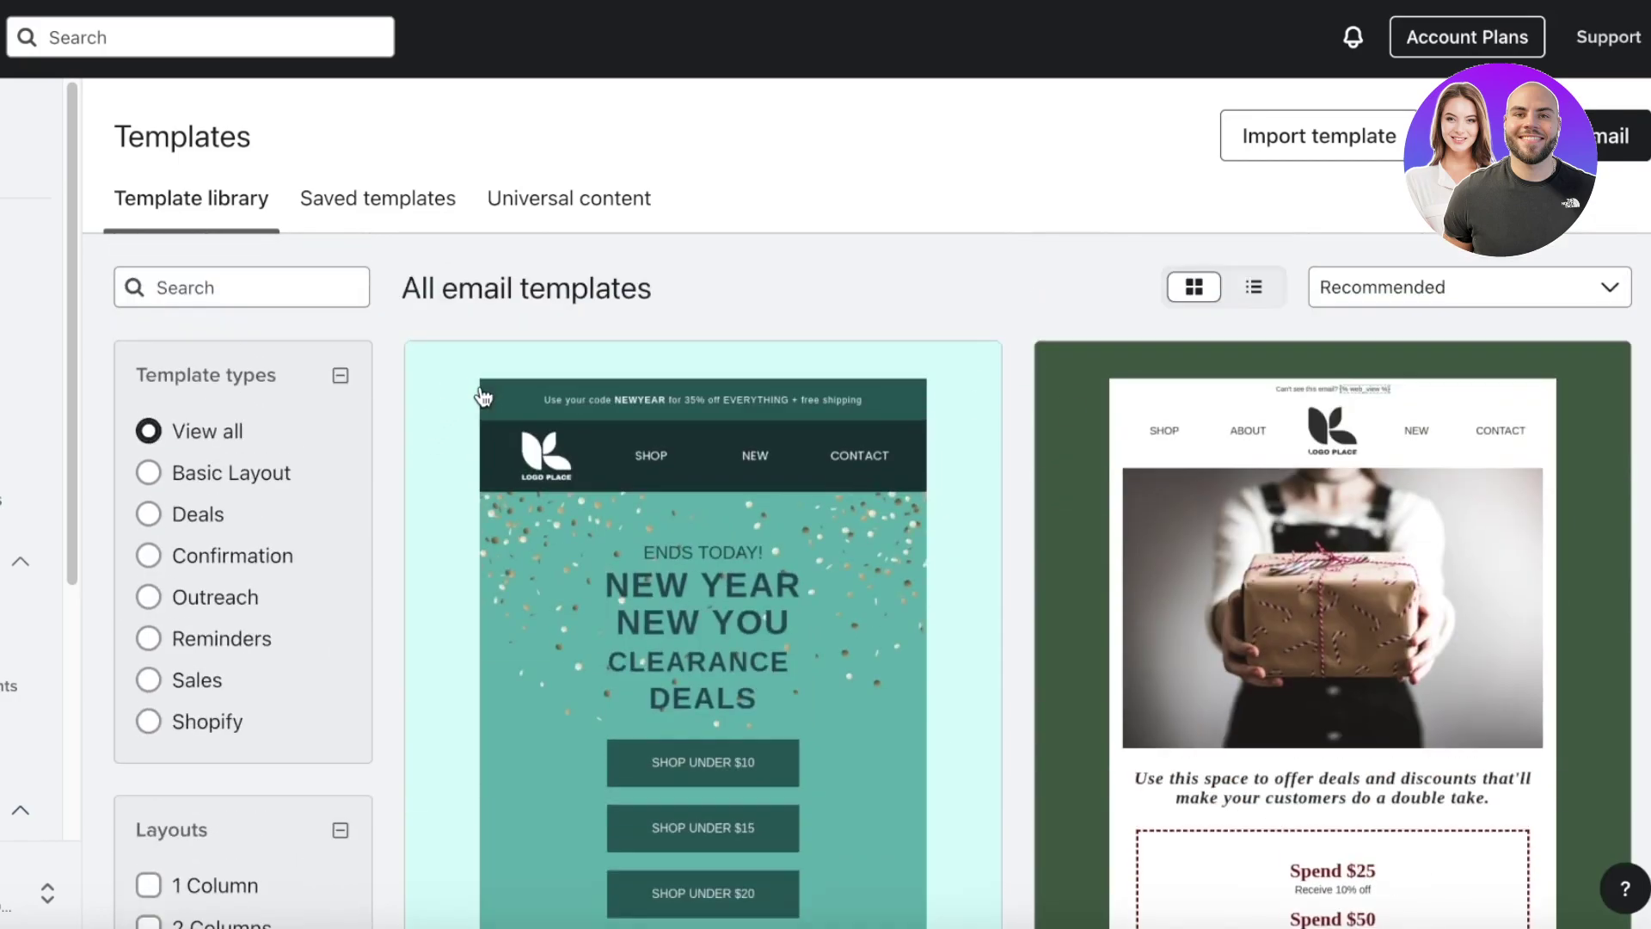
pyautogui.click(356, 222)
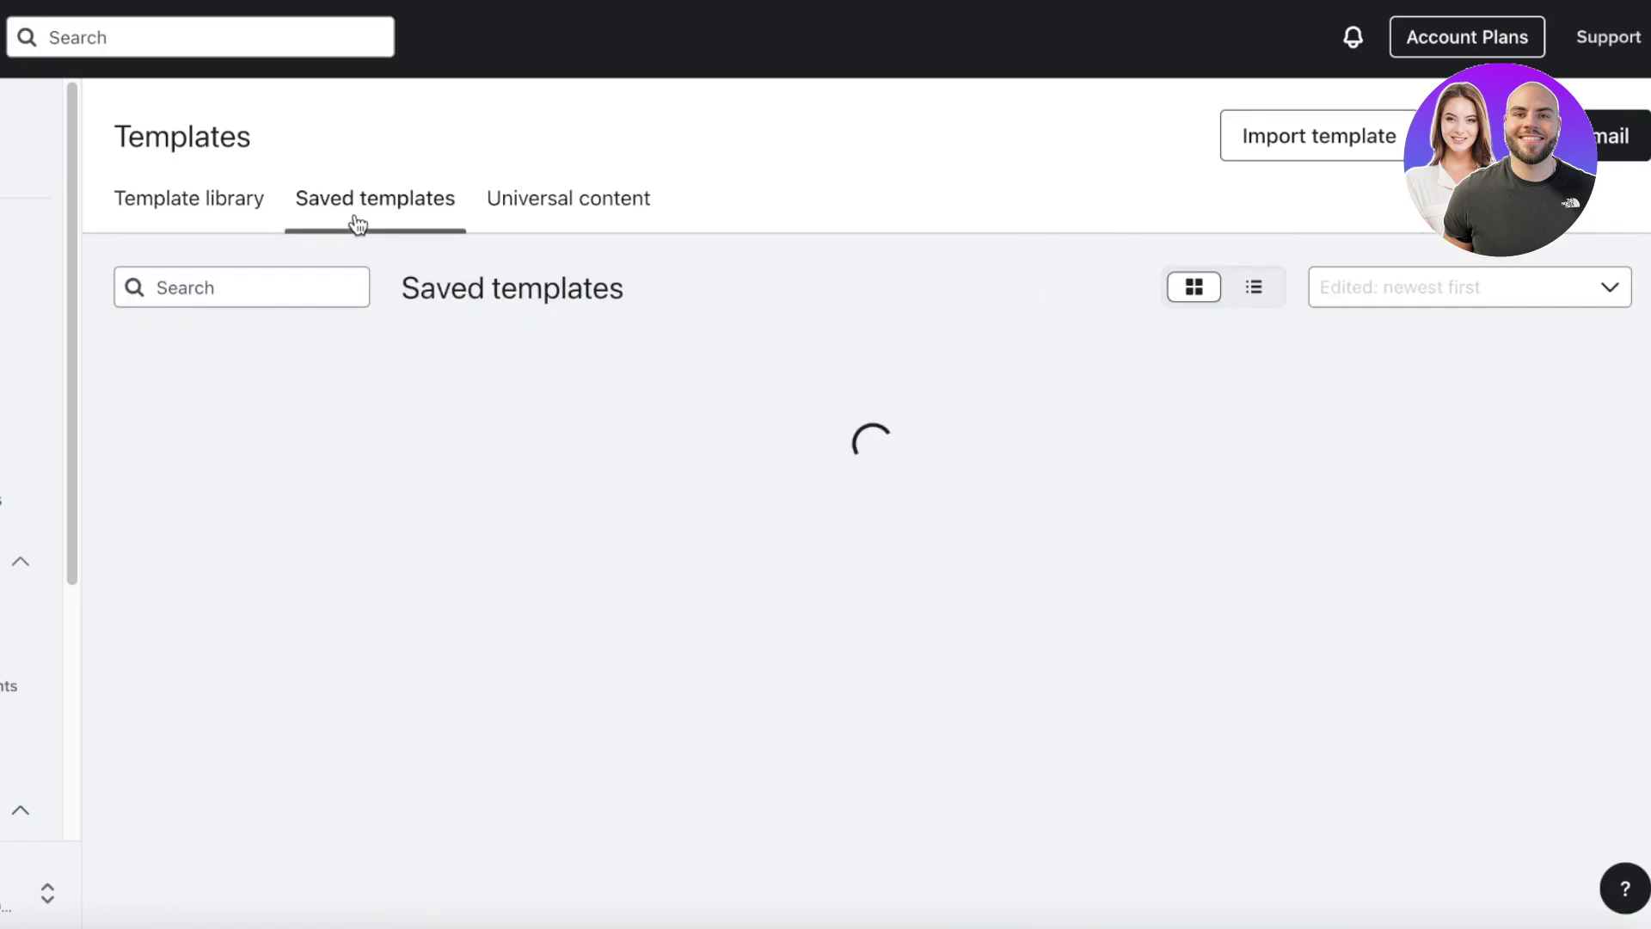
pyautogui.click(542, 199)
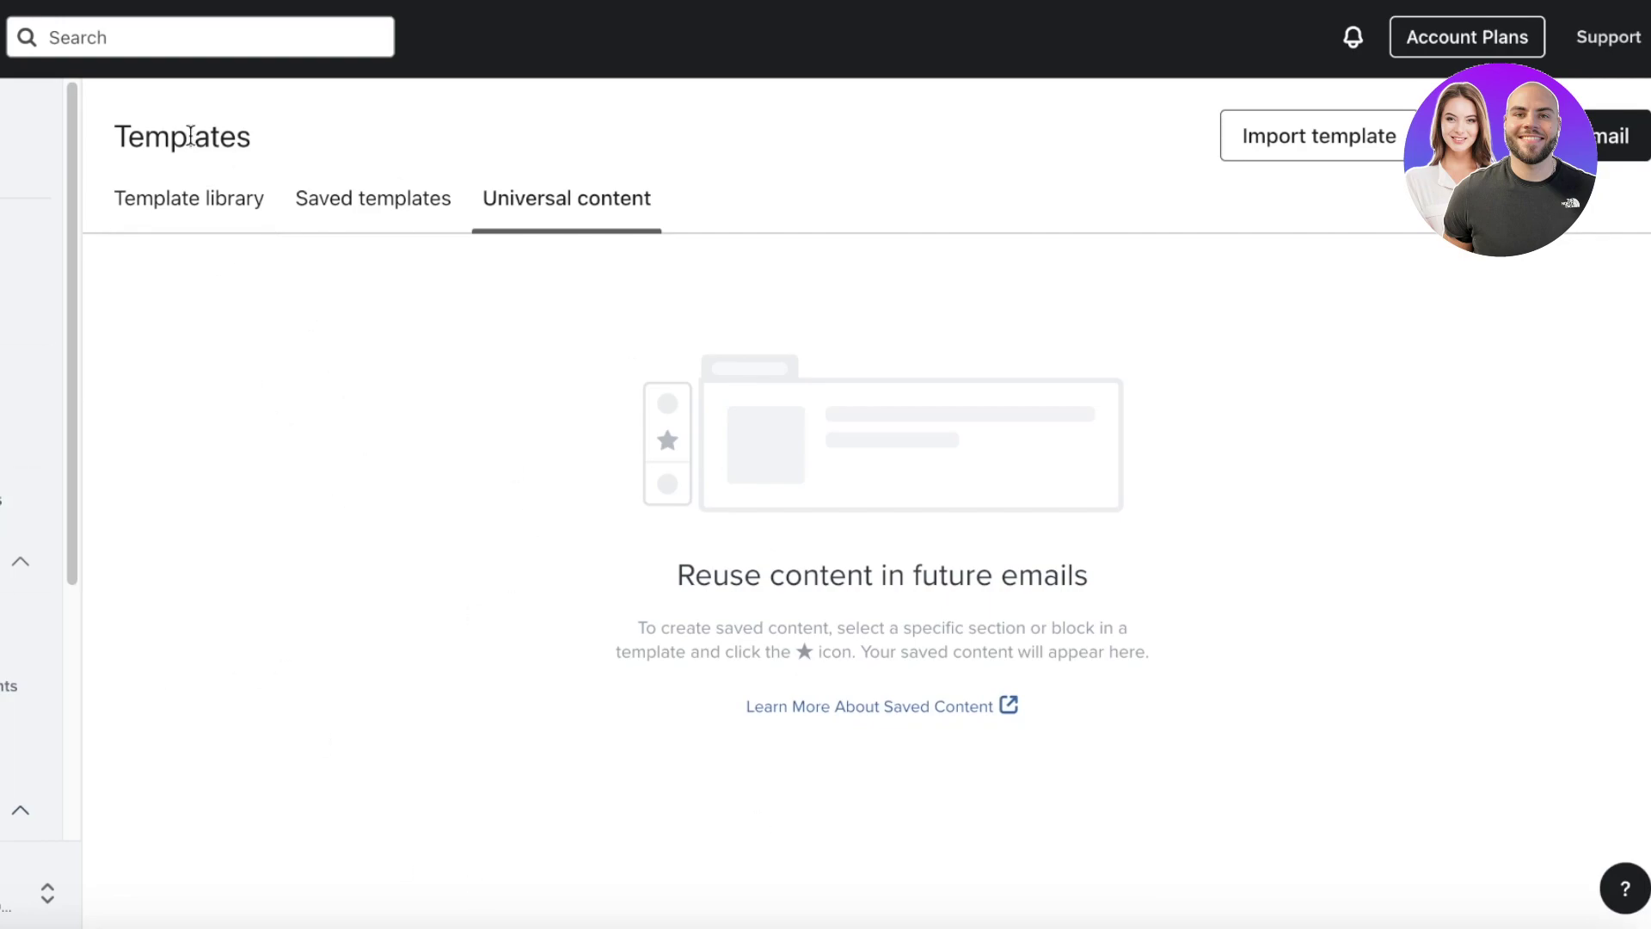
# - Return to the full template library and filter by 1 Column layout and Basic Layout type
pyautogui.click(209, 194)
pyautogui.scroll(-8, 647, 432)
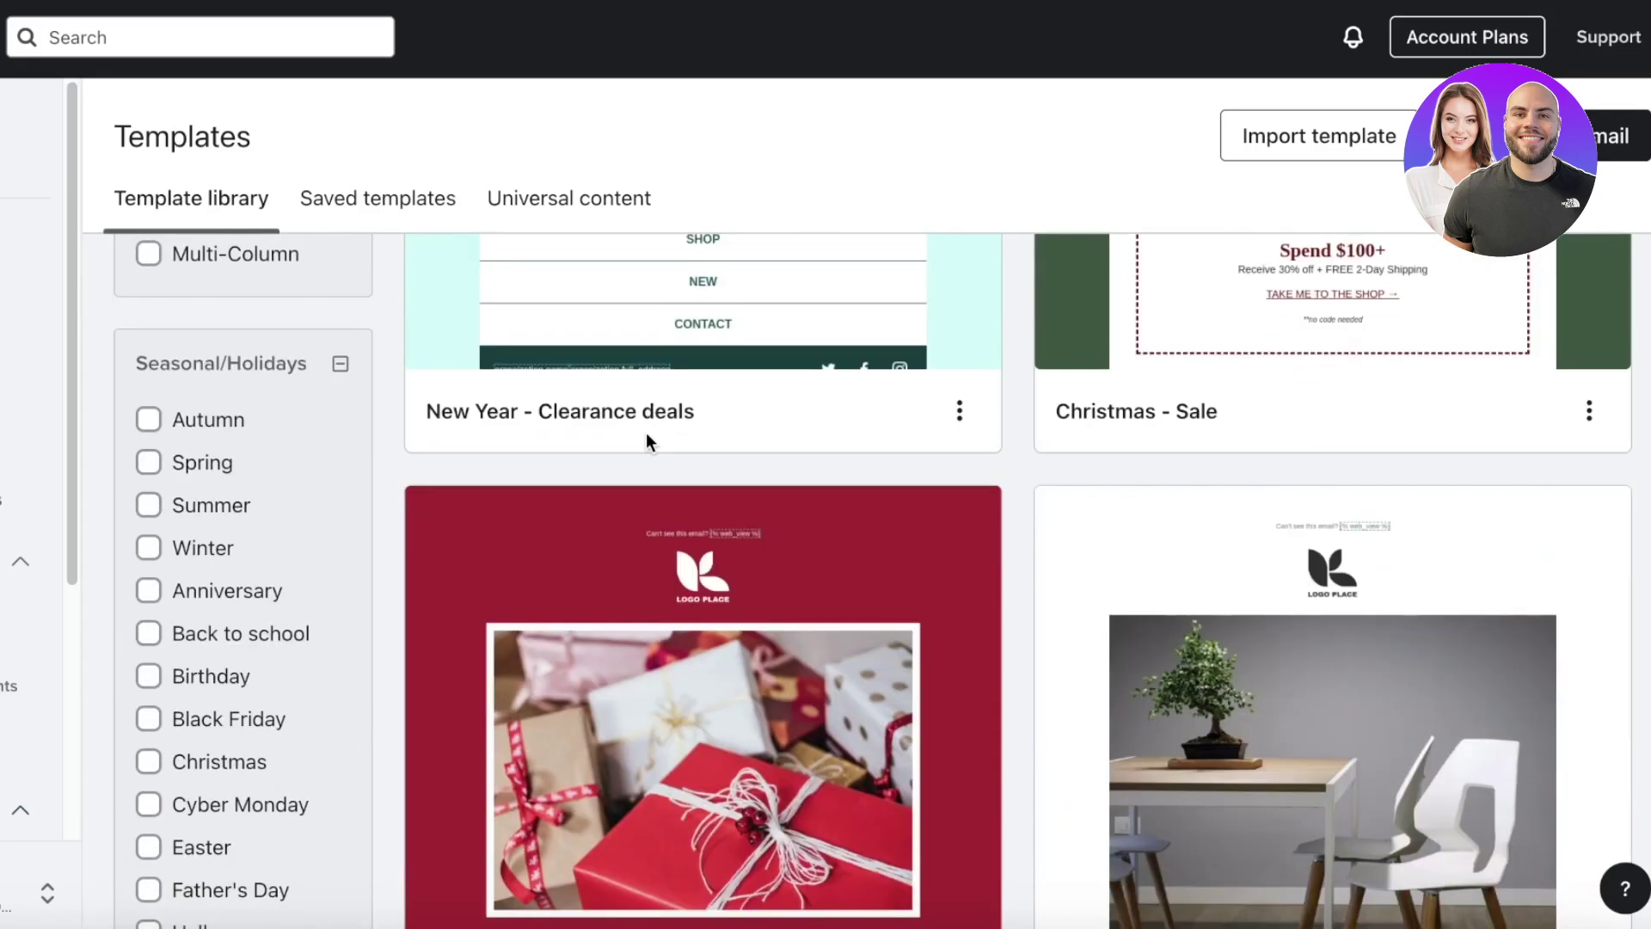
pyautogui.scroll(4, 647, 432)
pyautogui.scroll(5, 257, 514)
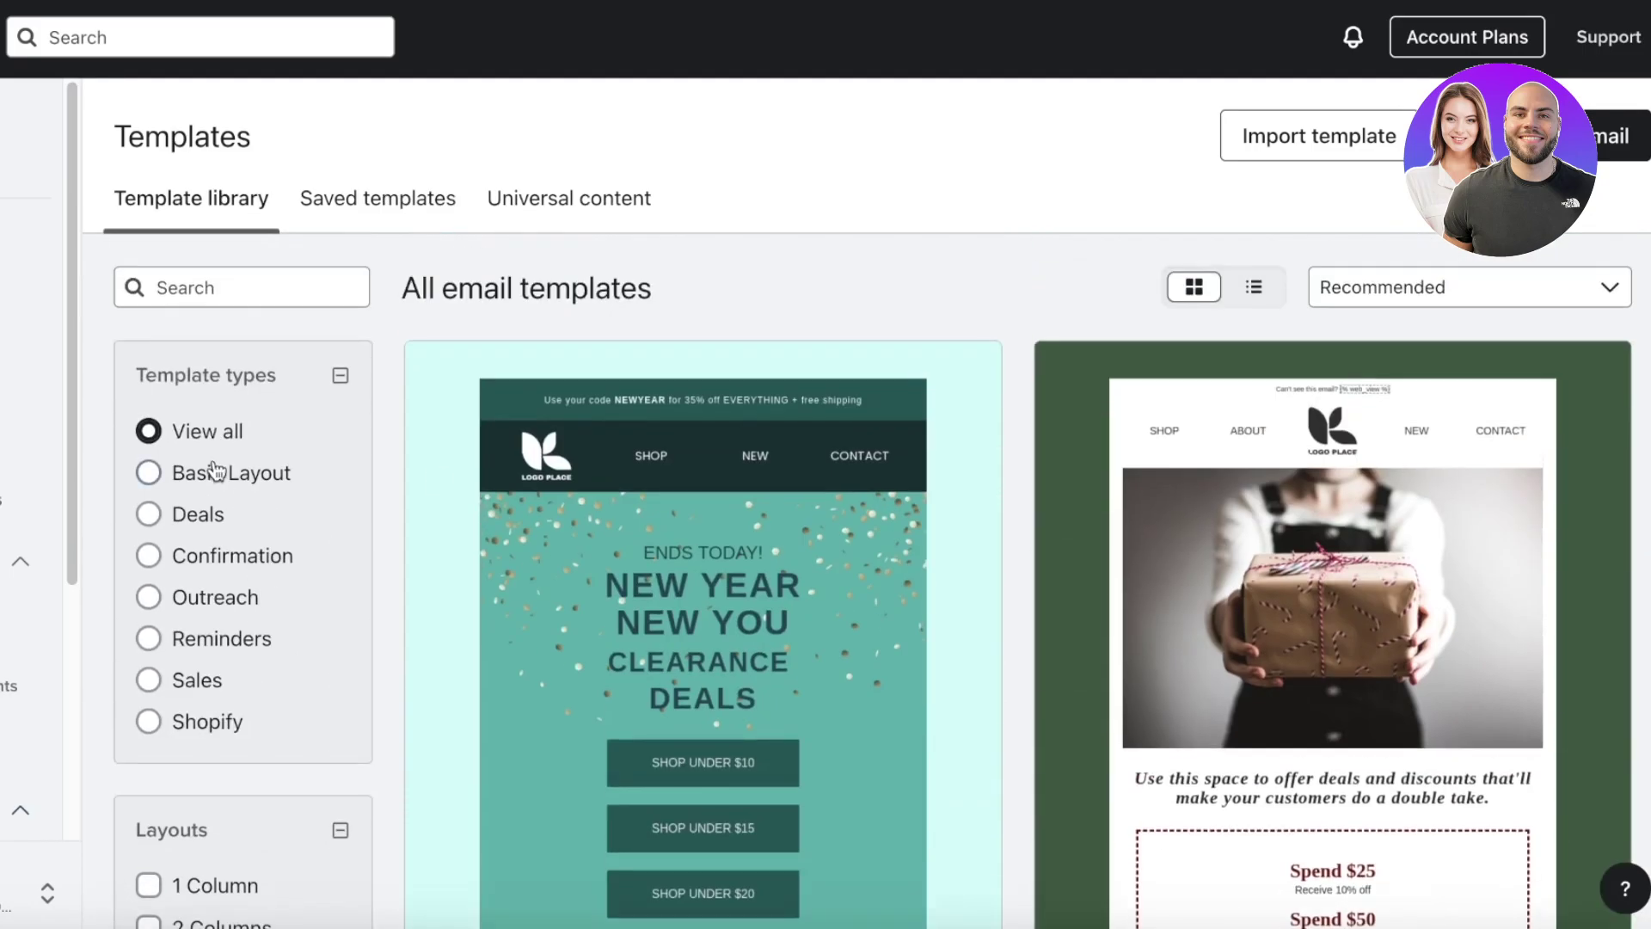
pyautogui.scroll(-2, 173, 774)
pyautogui.click(211, 726)
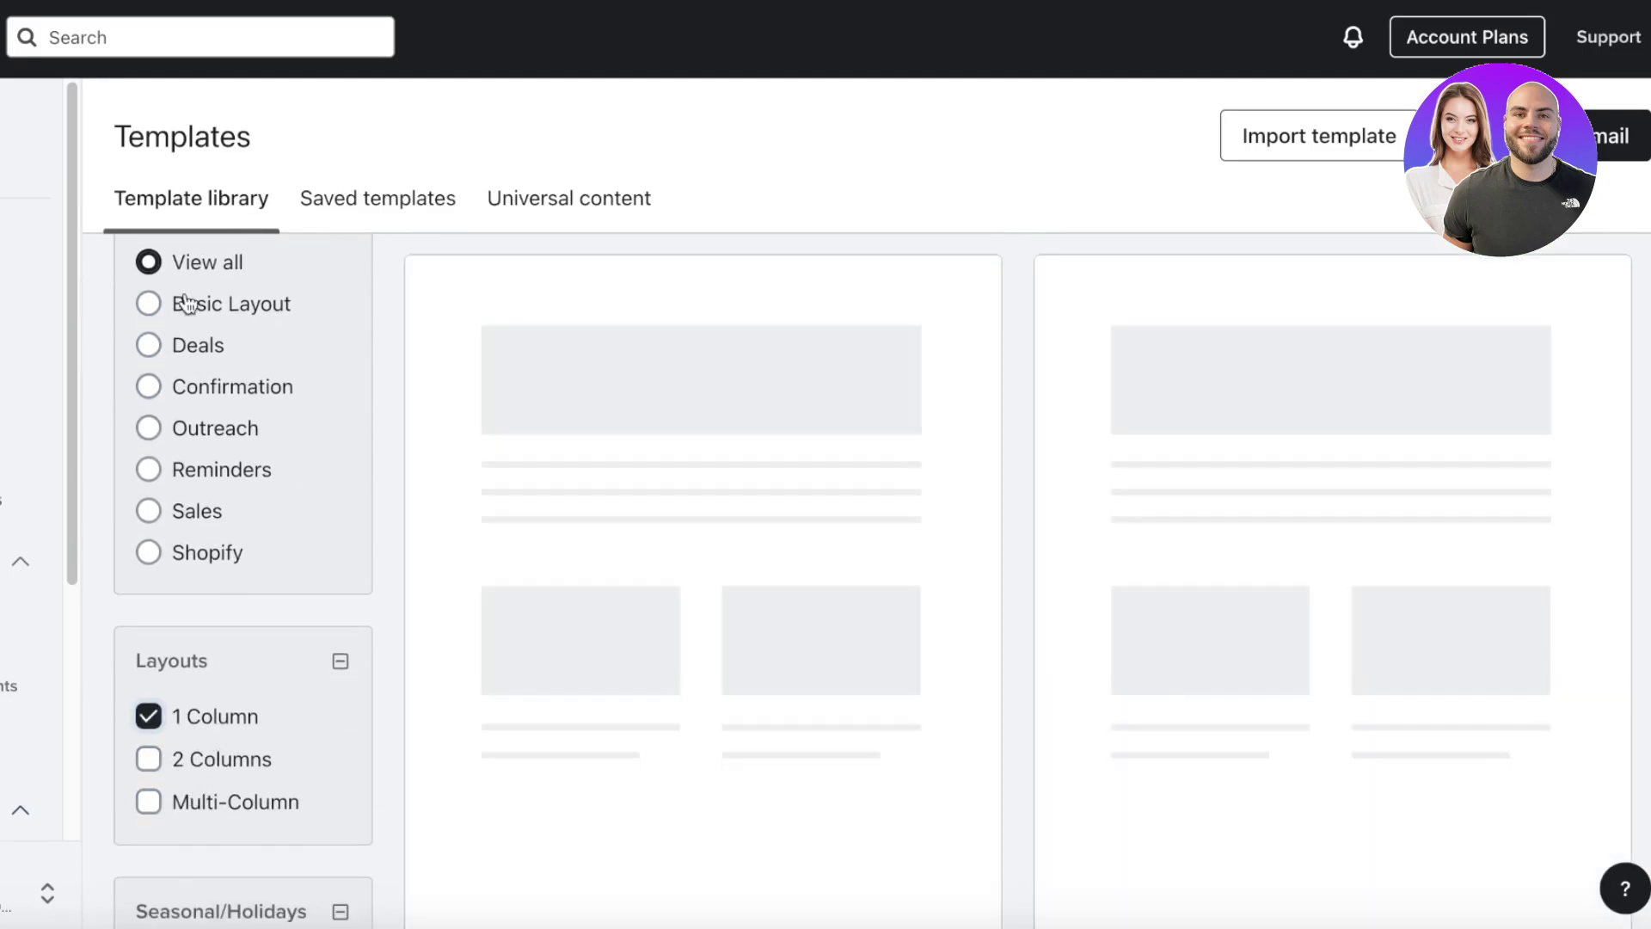
pyautogui.scroll(1, 184, 378)
pyautogui.click(191, 361)
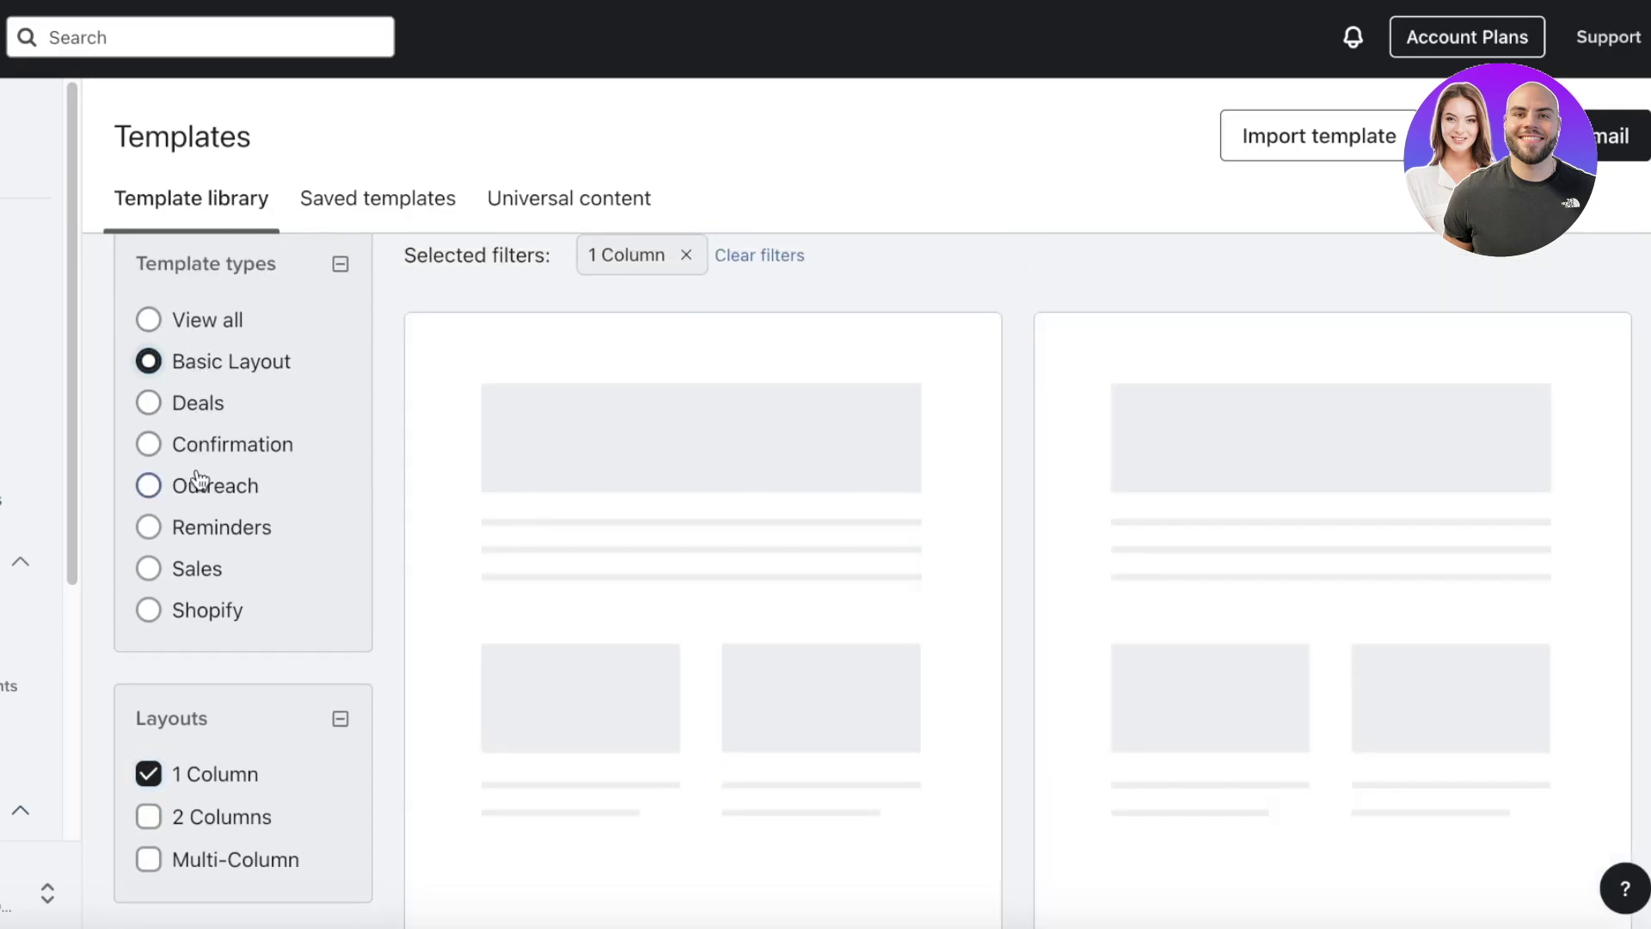
pyautogui.scroll(-5, 210, 534)
pyautogui.scroll(-4, 209, 550)
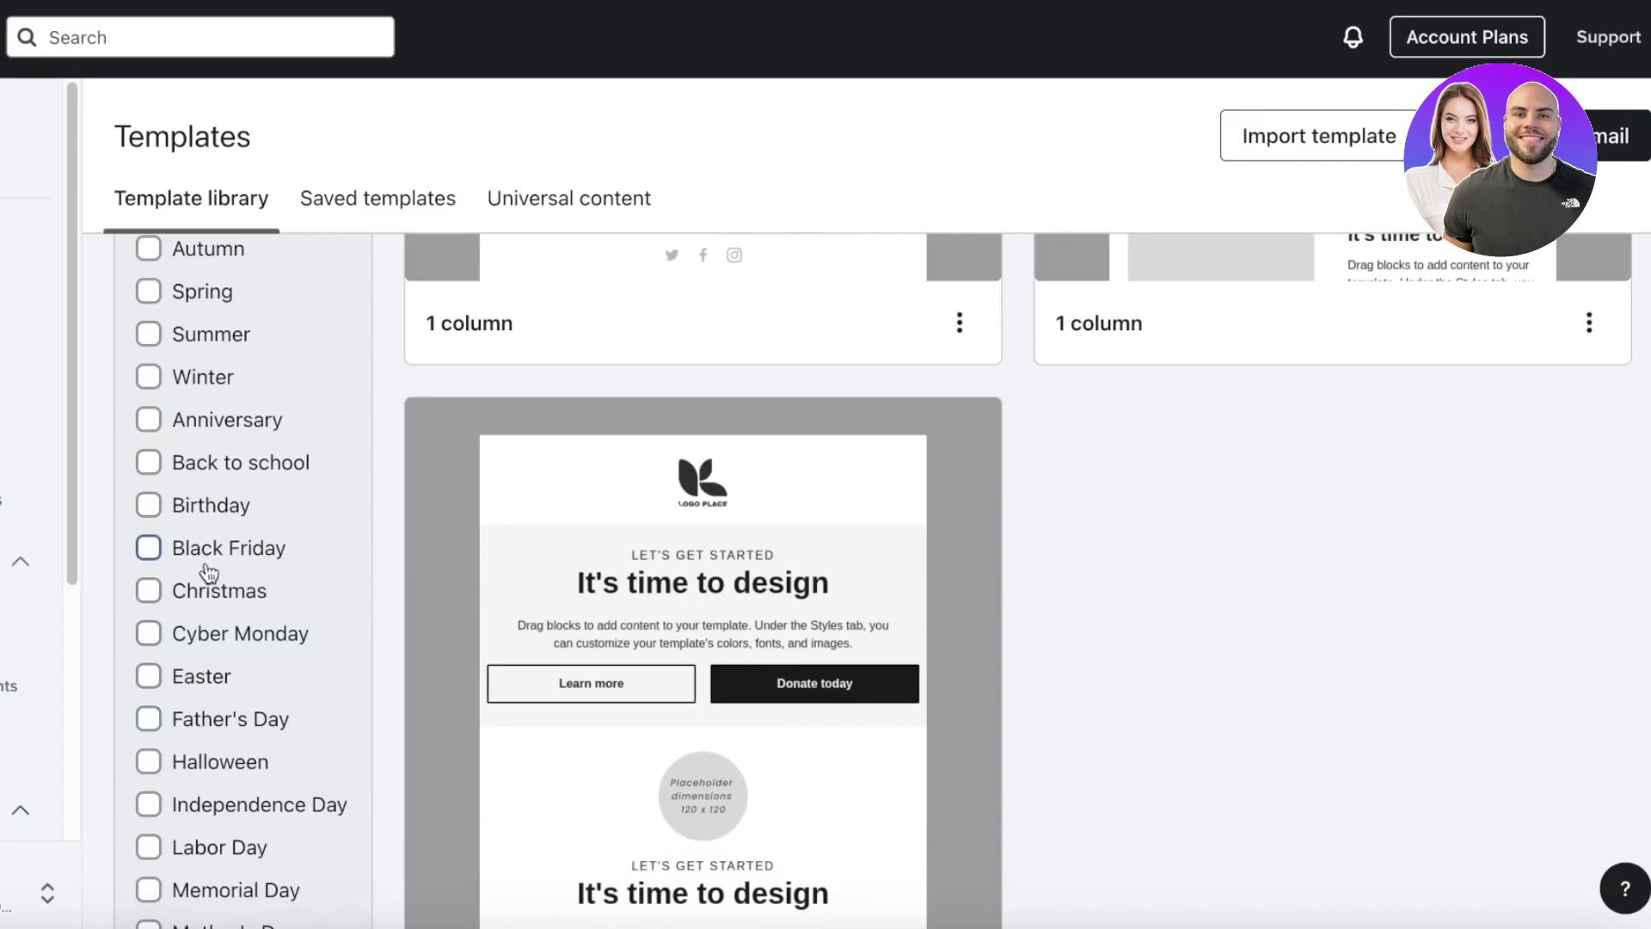
# - Try the Christmas, Black Friday and Valentine's Day filters, then clear type, layout and holiday filters
pyautogui.click(209, 589)
pyautogui.click(155, 558)
pyautogui.click(148, 591)
pyautogui.click(155, 557)
pyautogui.scroll(-4, 158, 563)
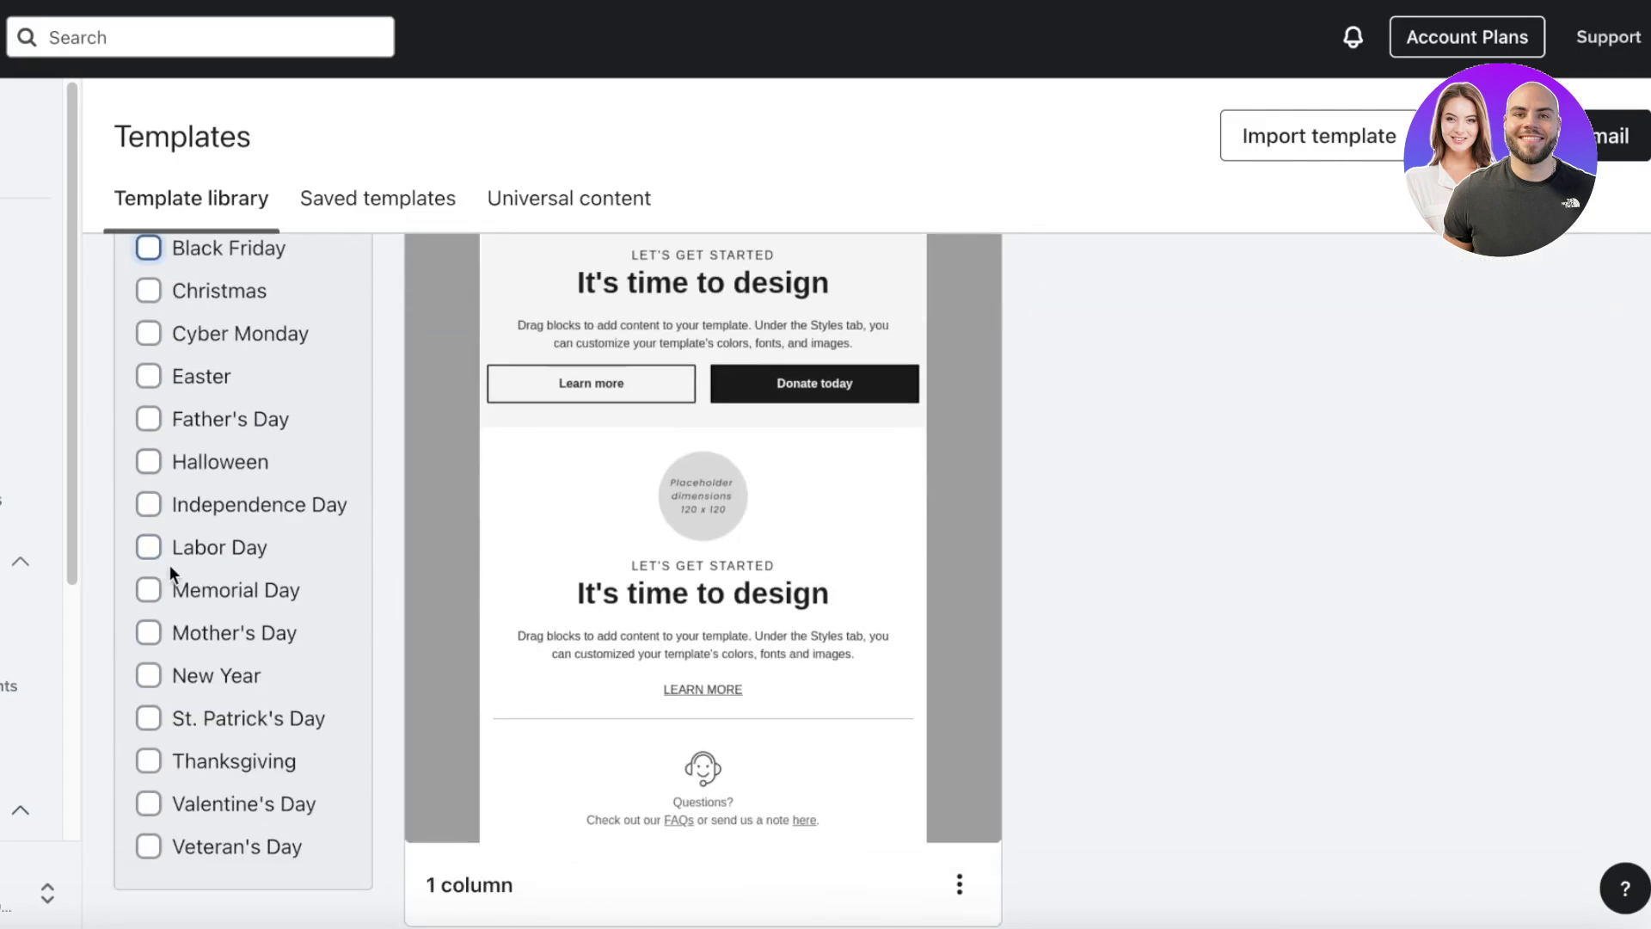
pyautogui.click(149, 802)
pyautogui.scroll(14, 1076, 594)
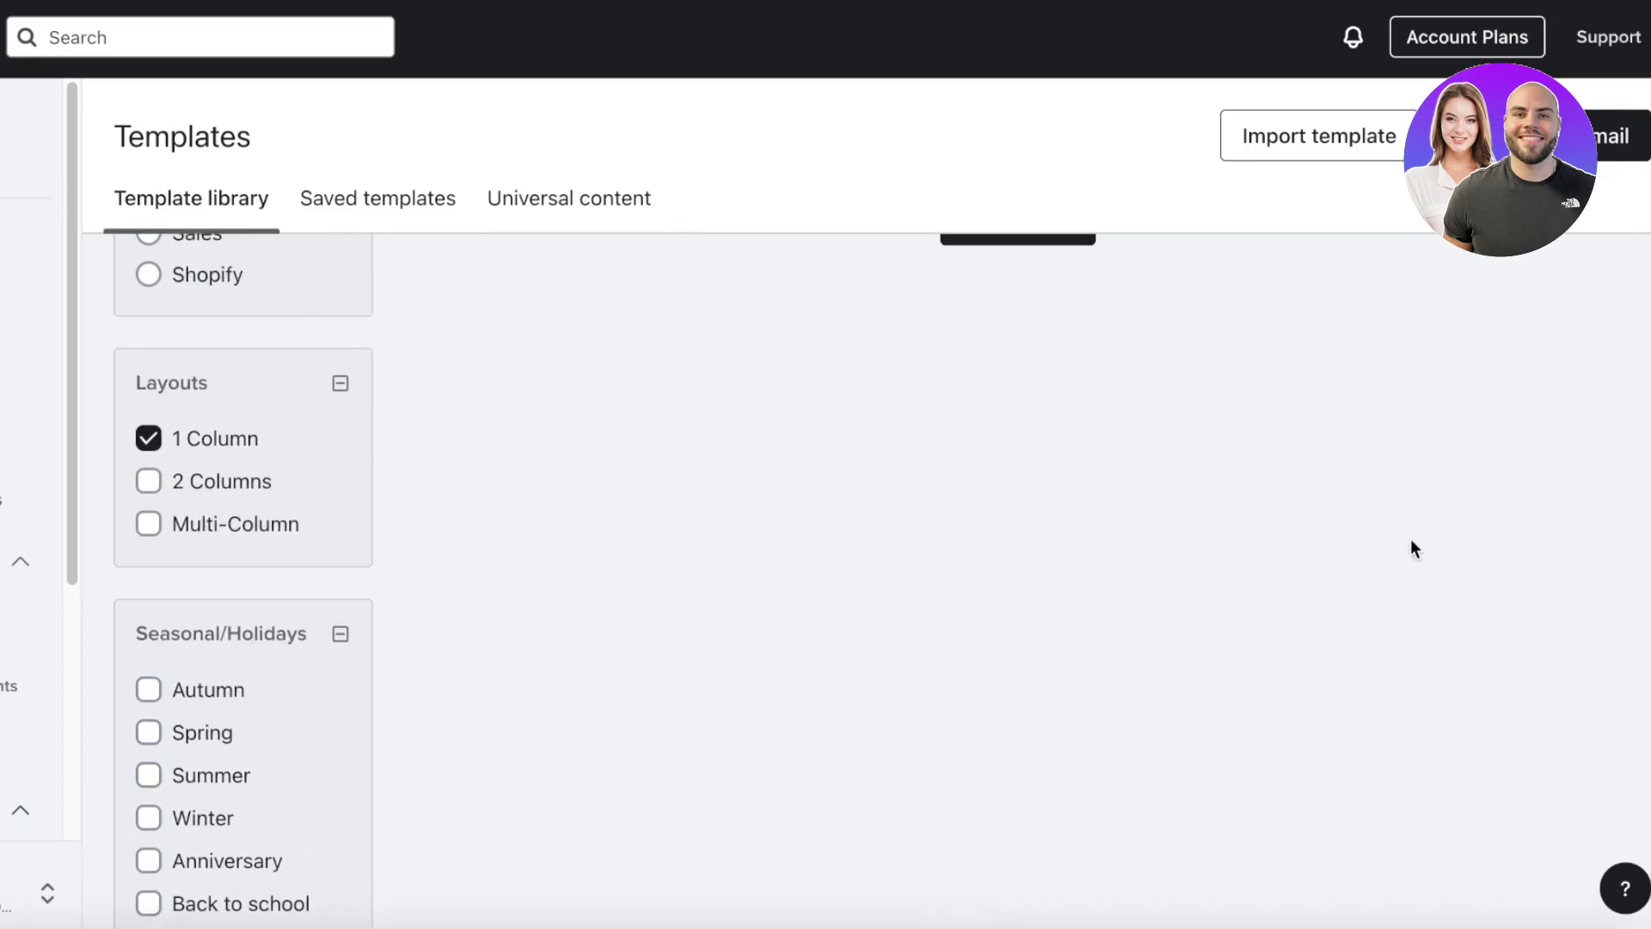
pyautogui.click(149, 431)
pyautogui.scroll(-4, 163, 451)
pyautogui.click(150, 561)
pyautogui.scroll(-10, 162, 627)
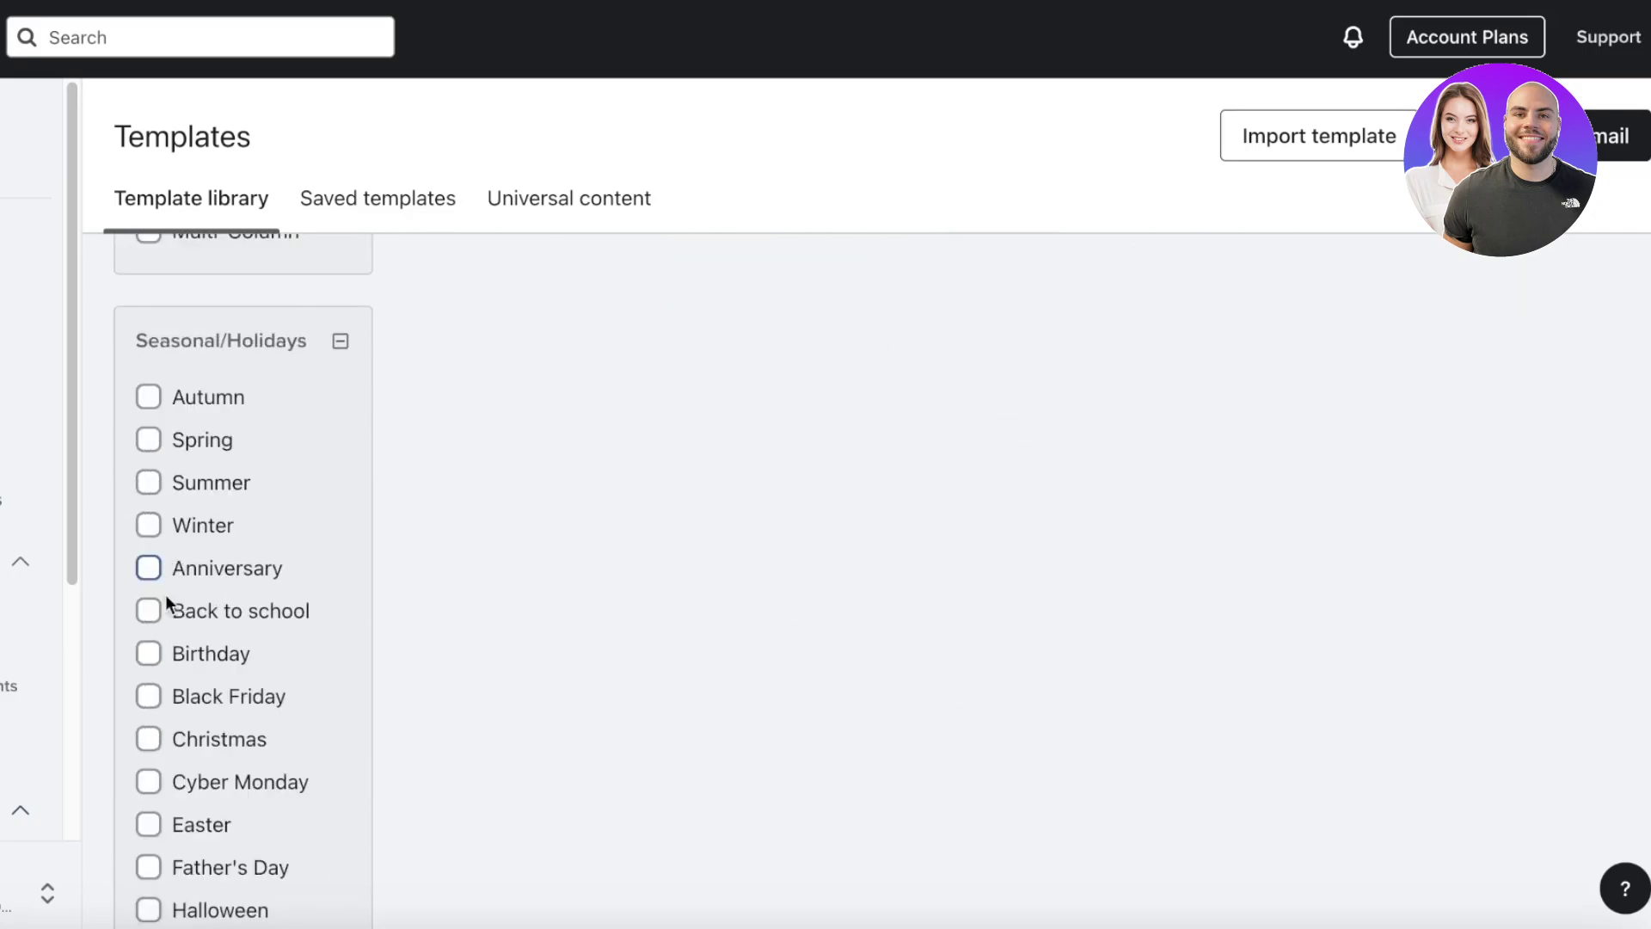
pyautogui.click(149, 828)
# - Filter by St. Patrick's Day, remove it again and browse the library
pyautogui.scroll(13, 151, 756)
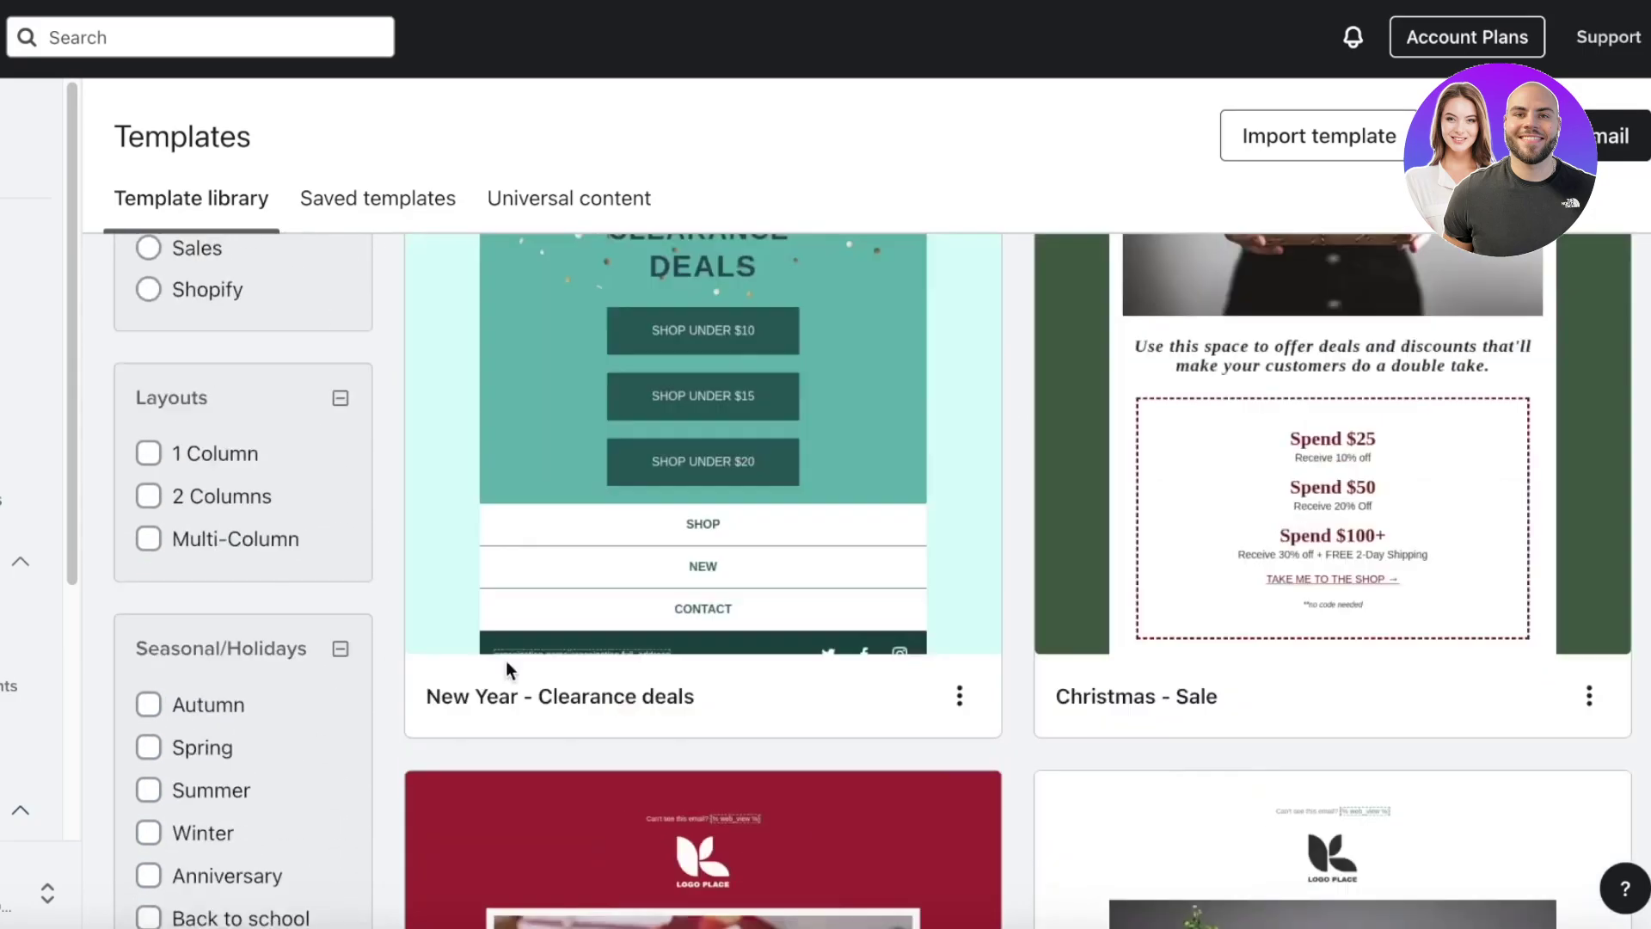
pyautogui.scroll(-14, 148, 688)
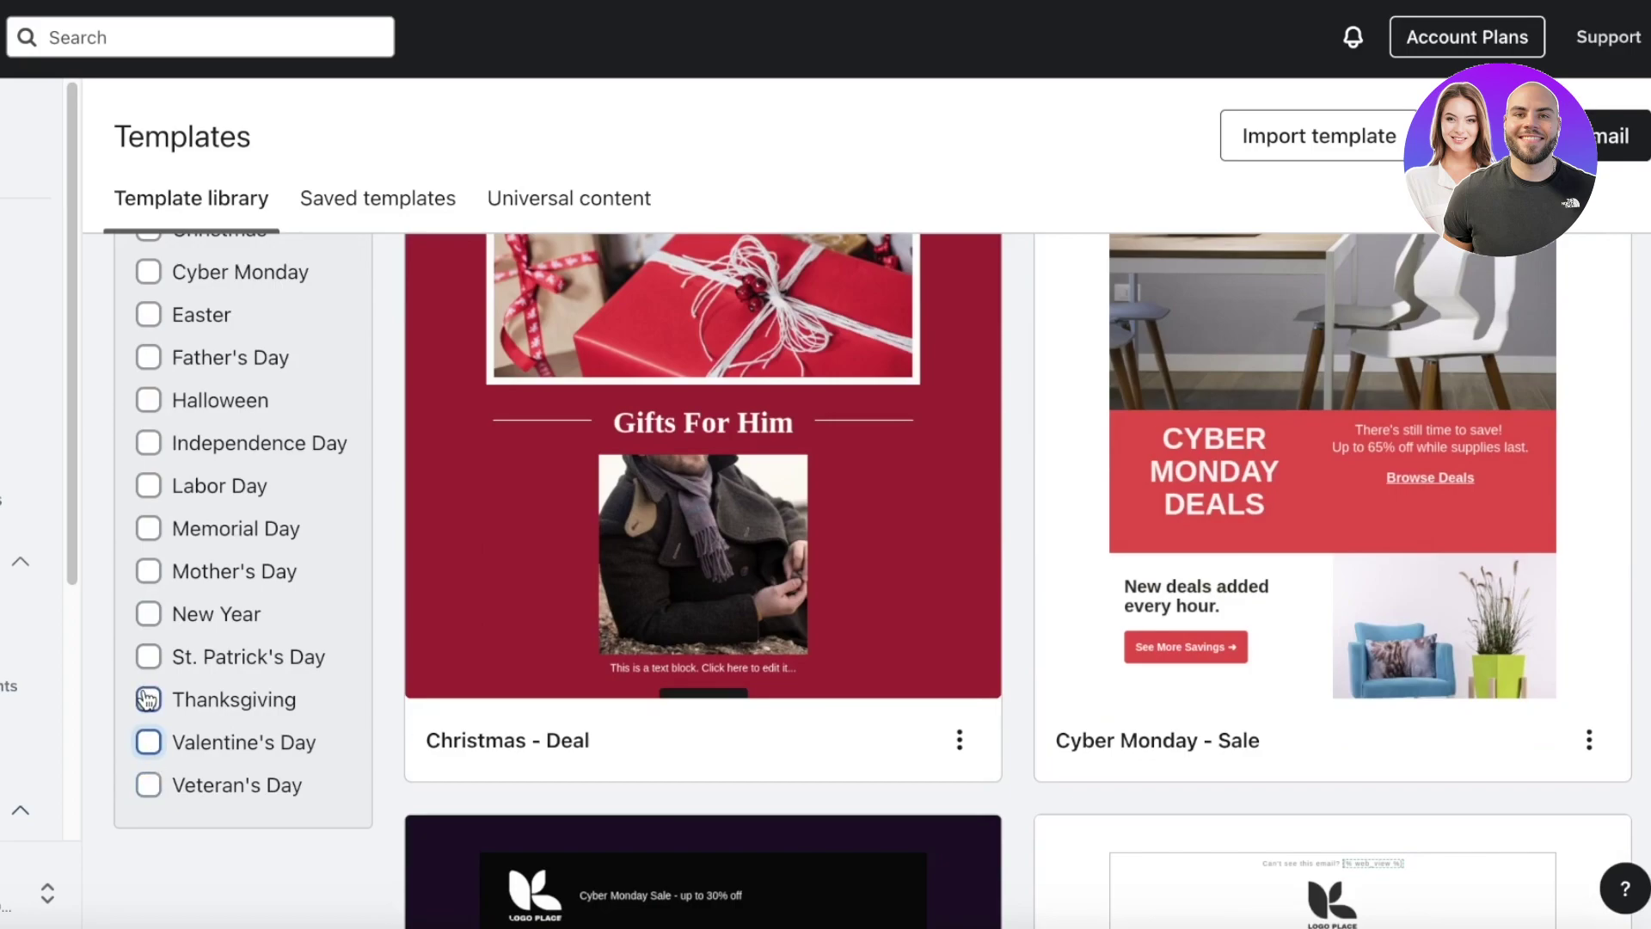
pyautogui.click(148, 656)
pyautogui.scroll(10, 566, 642)
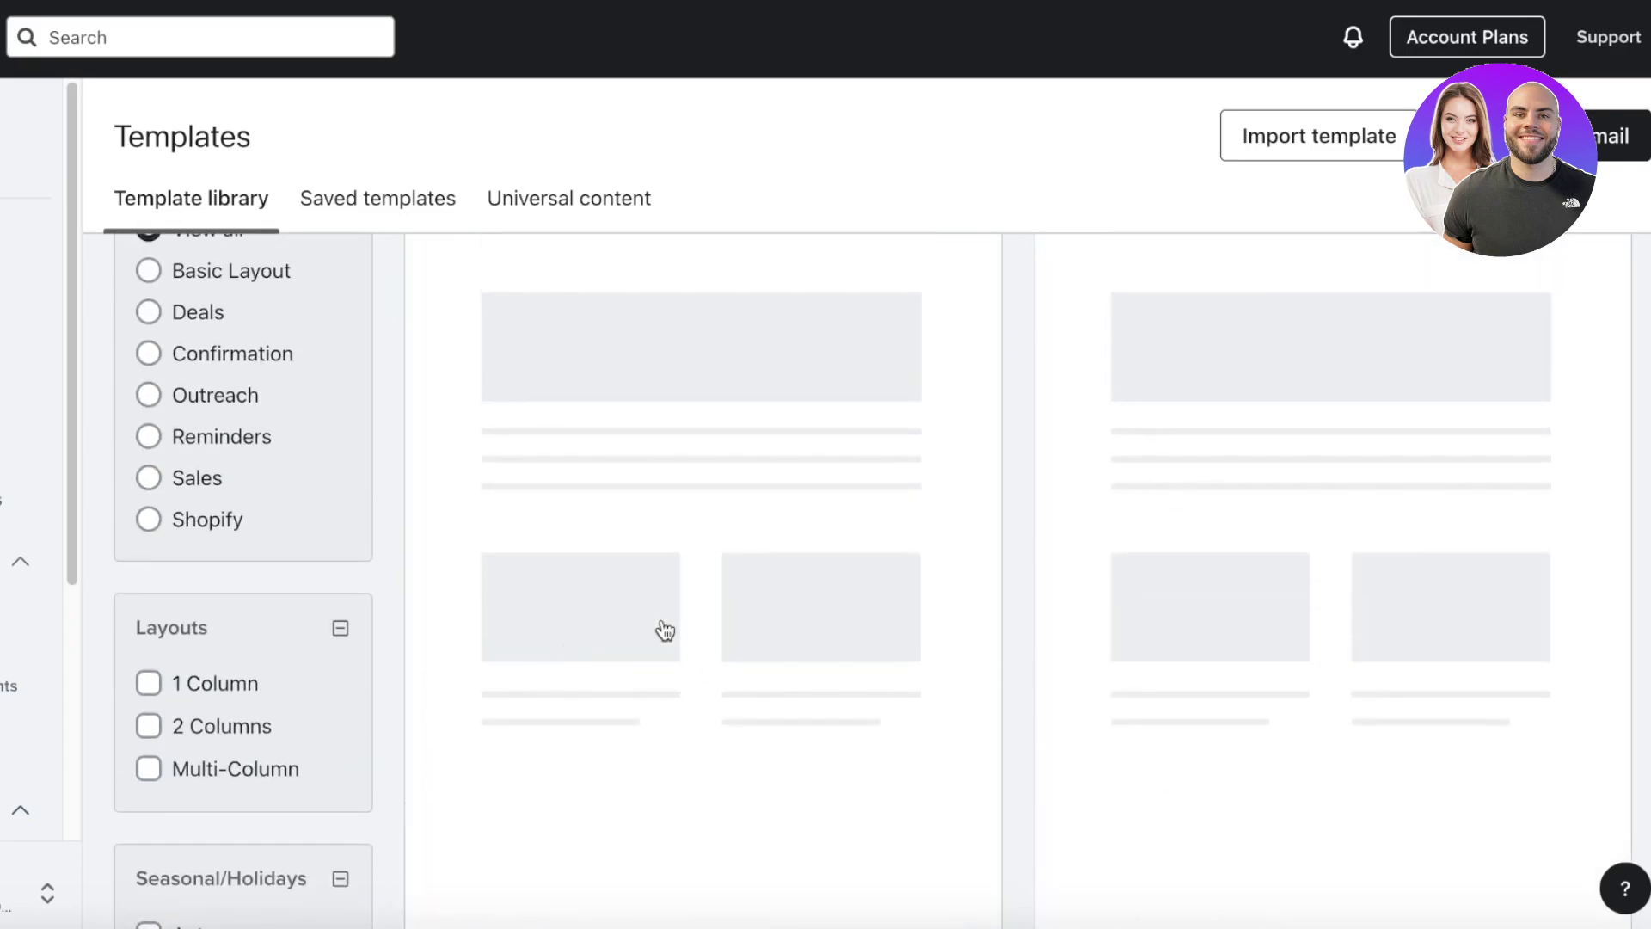
pyautogui.scroll(-2, 856, 457)
pyautogui.scroll(5, 946, 481)
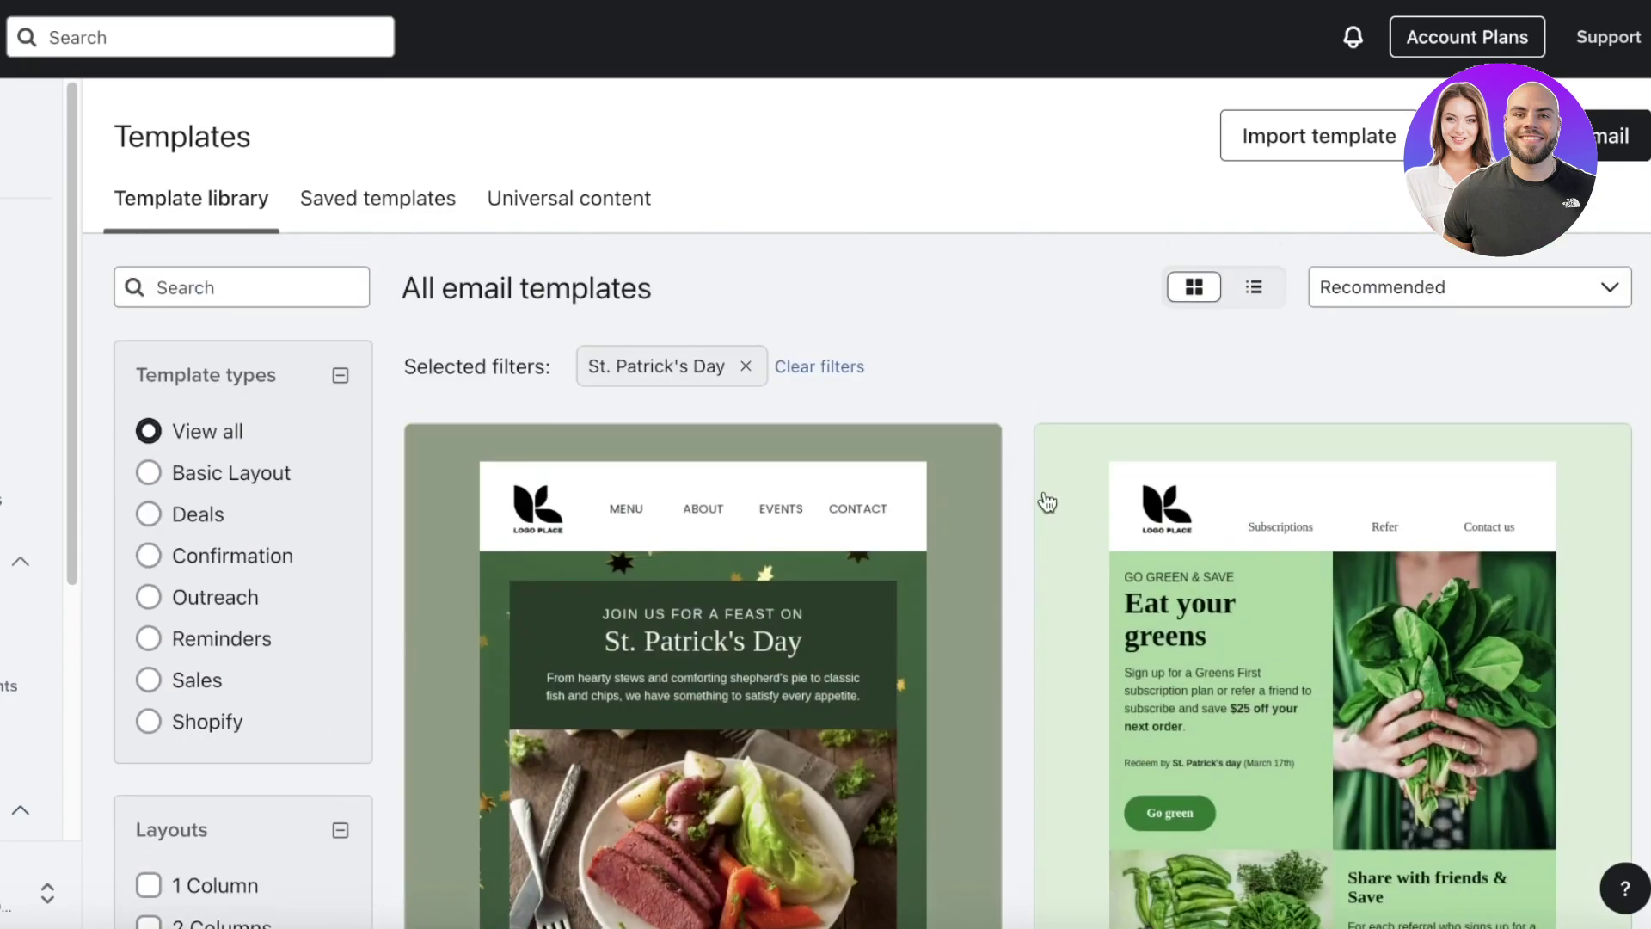
pyautogui.scroll(-15, 270, 565)
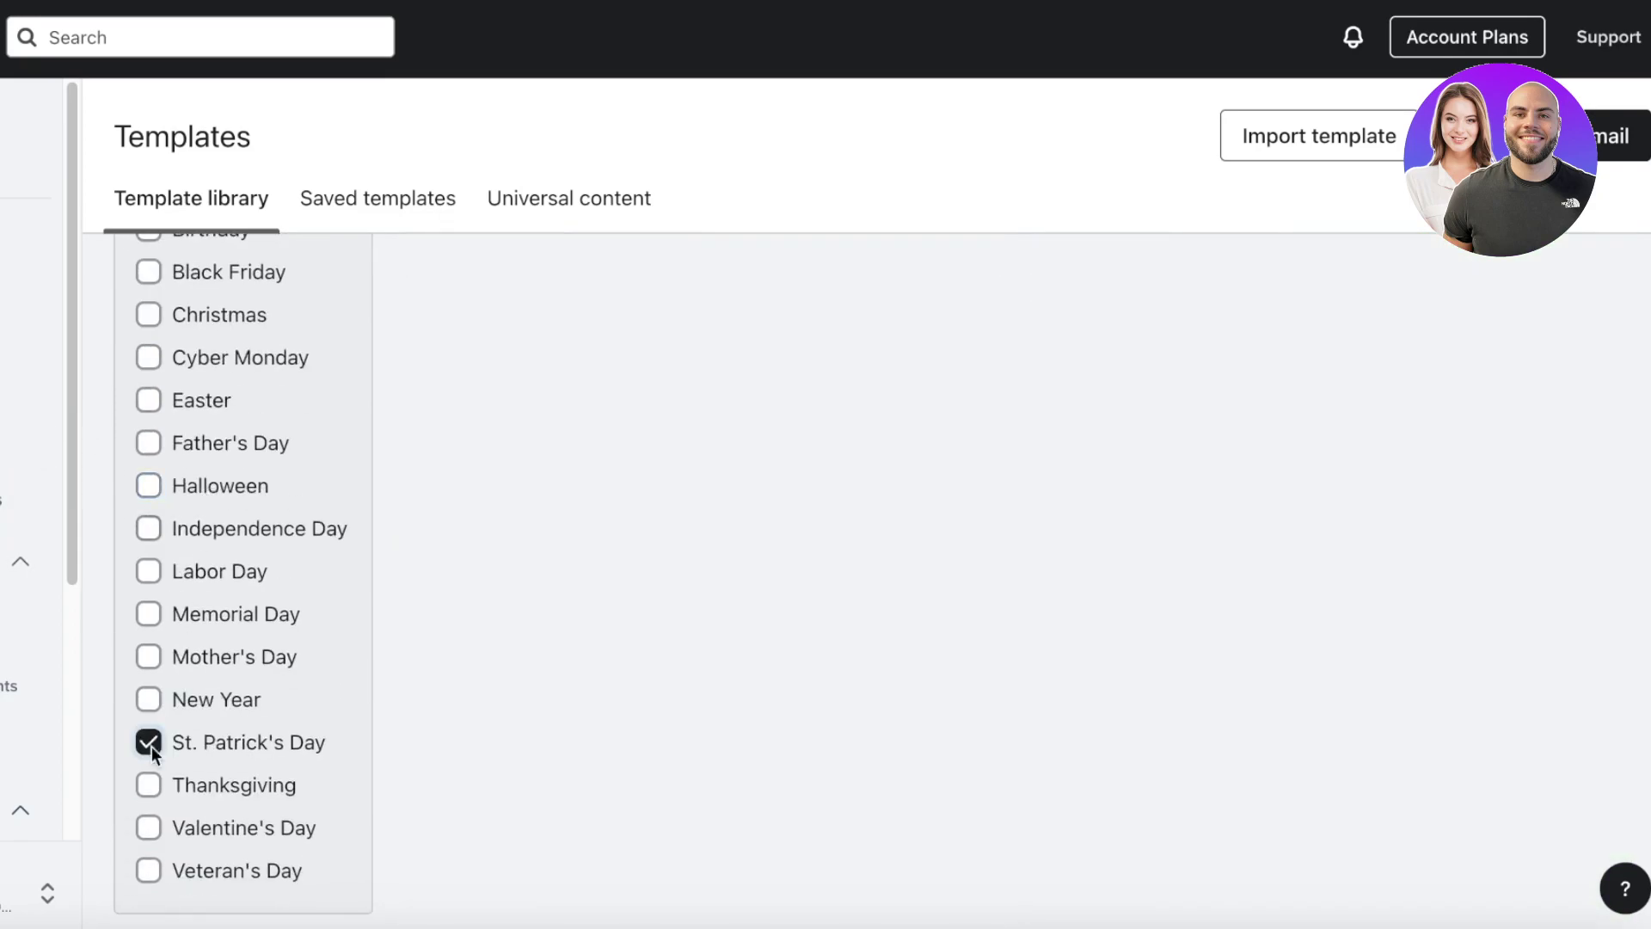
pyautogui.click(148, 741)
pyautogui.scroll(1, 1145, 393)
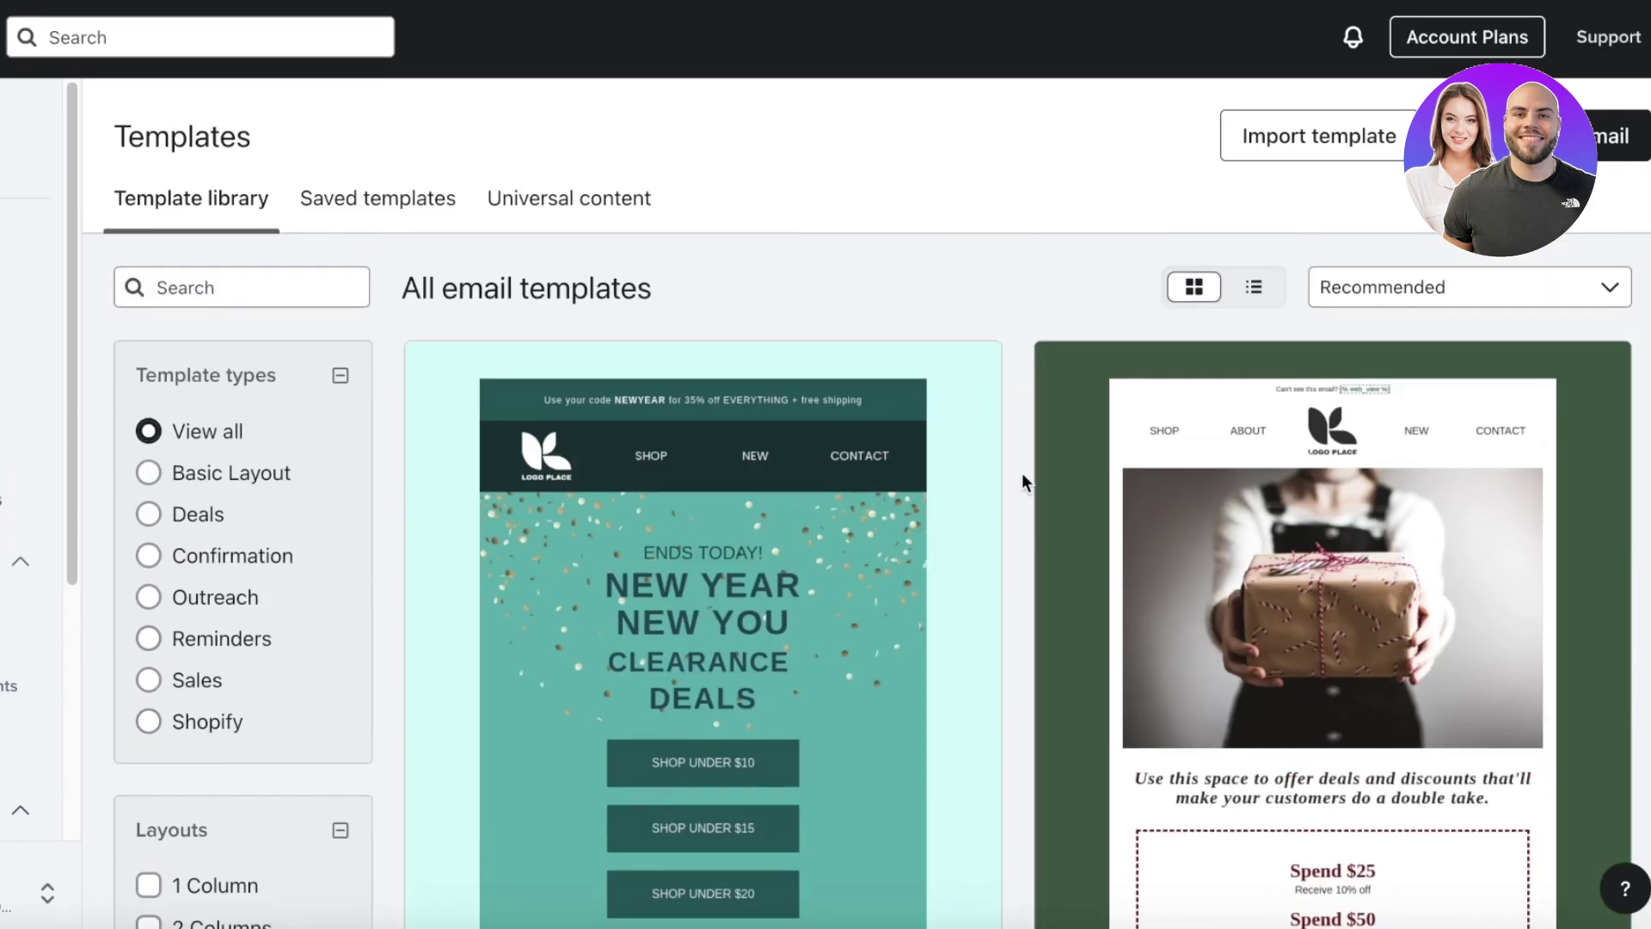
pyautogui.scroll(-7, 1022, 472)
pyautogui.scroll(3, 737, 416)
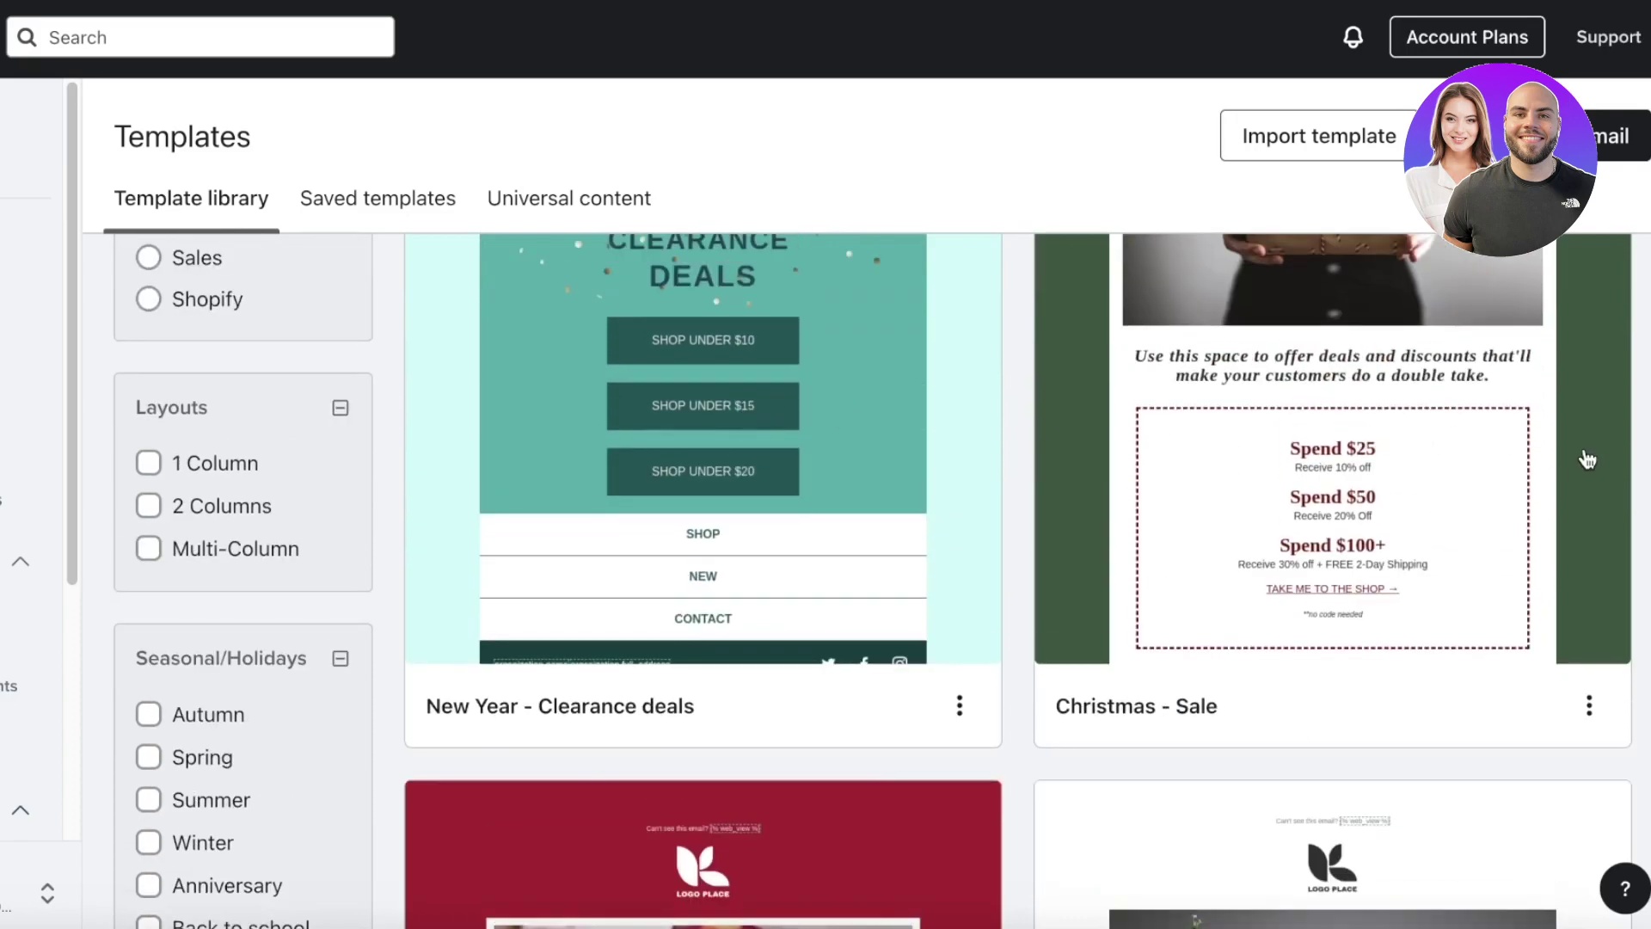
pyautogui.scroll(5, 1553, 490)
pyautogui.scroll(-15, 1151, 497)
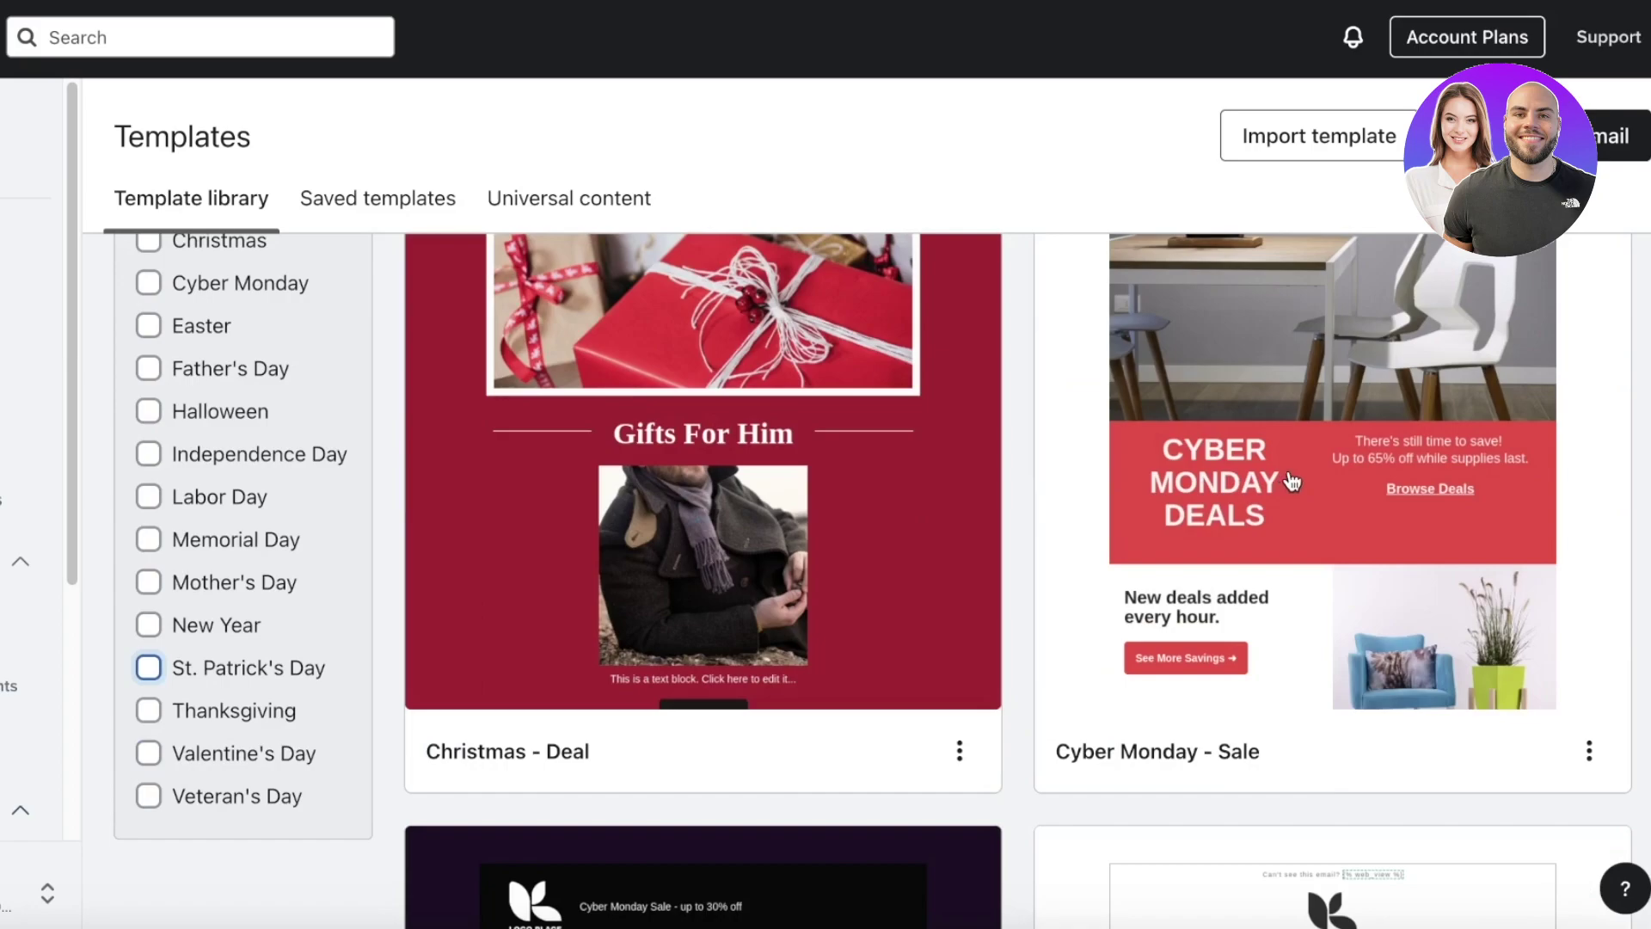
pyautogui.scroll(1, 1288, 481)
# - Start an email from the Cyber Monday - Sale template and remove its top logo image
pyautogui.click(1201, 538)
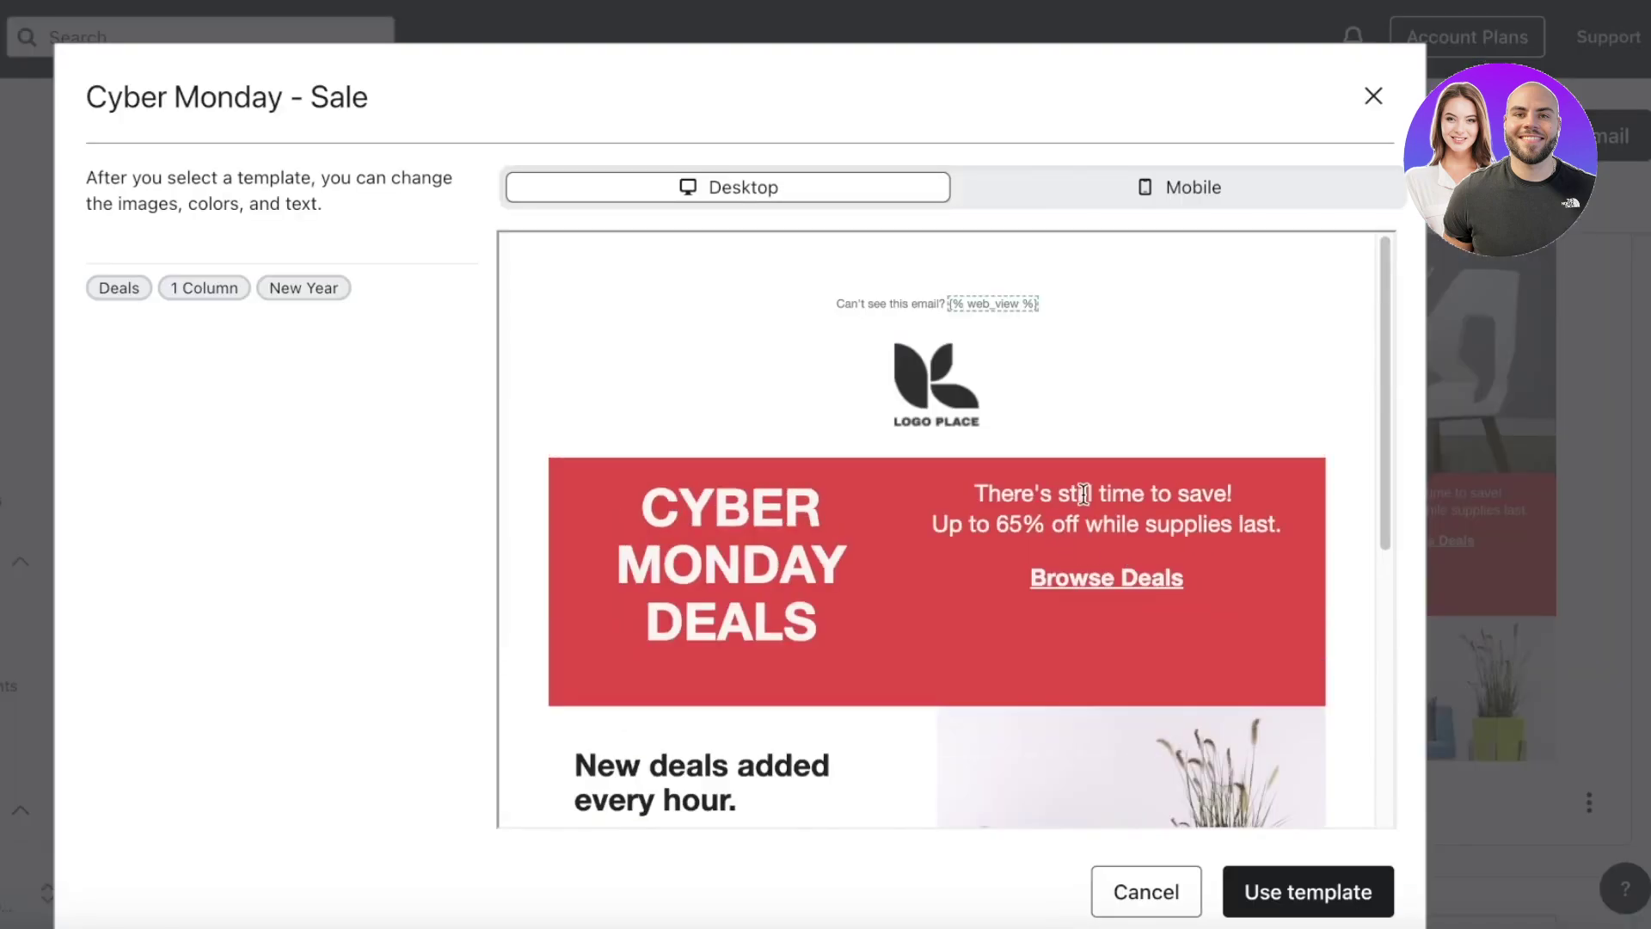
pyautogui.click(1331, 877)
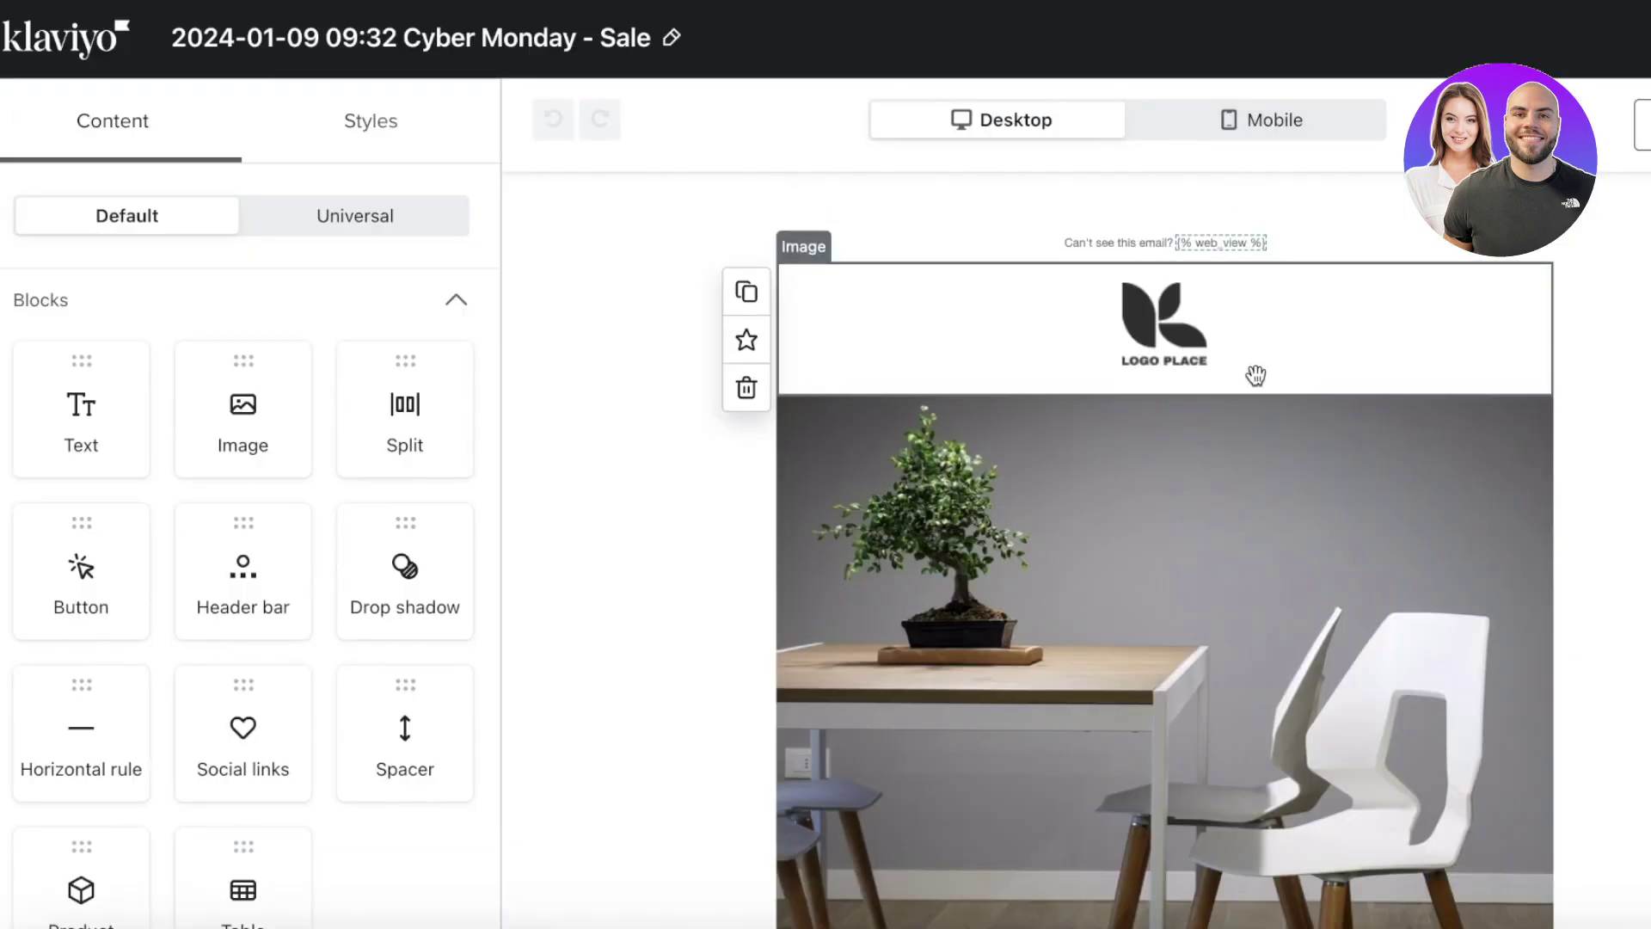
pyautogui.click(1066, 354)
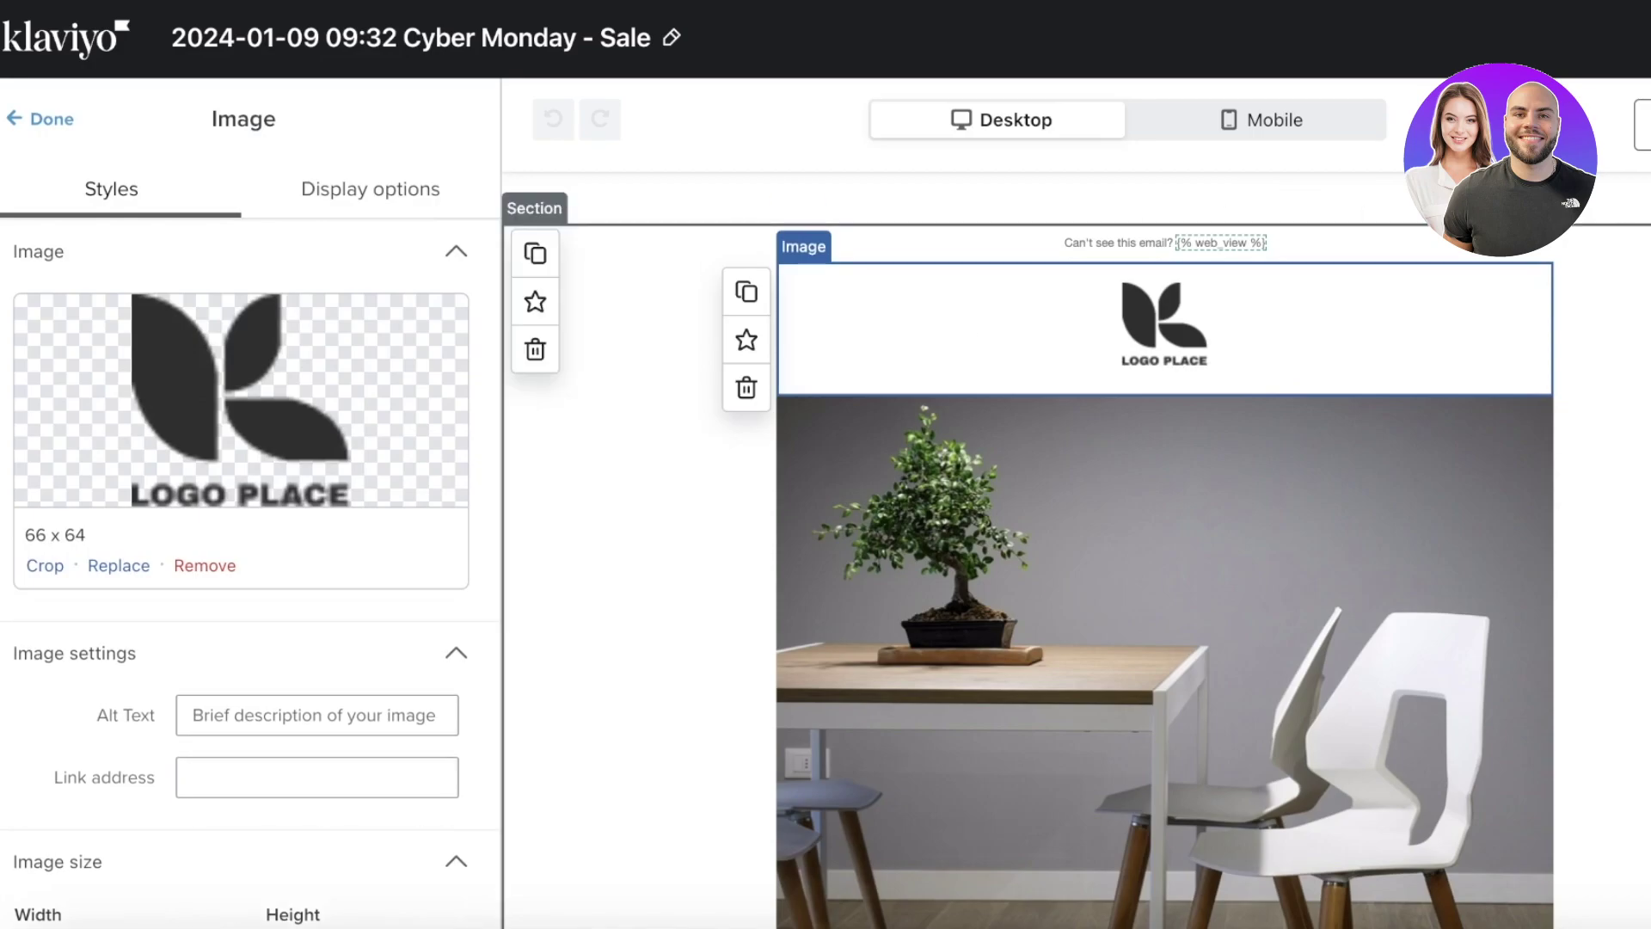
pyautogui.scroll(-15, 1122, 646)
pyautogui.scroll(15, 1122, 647)
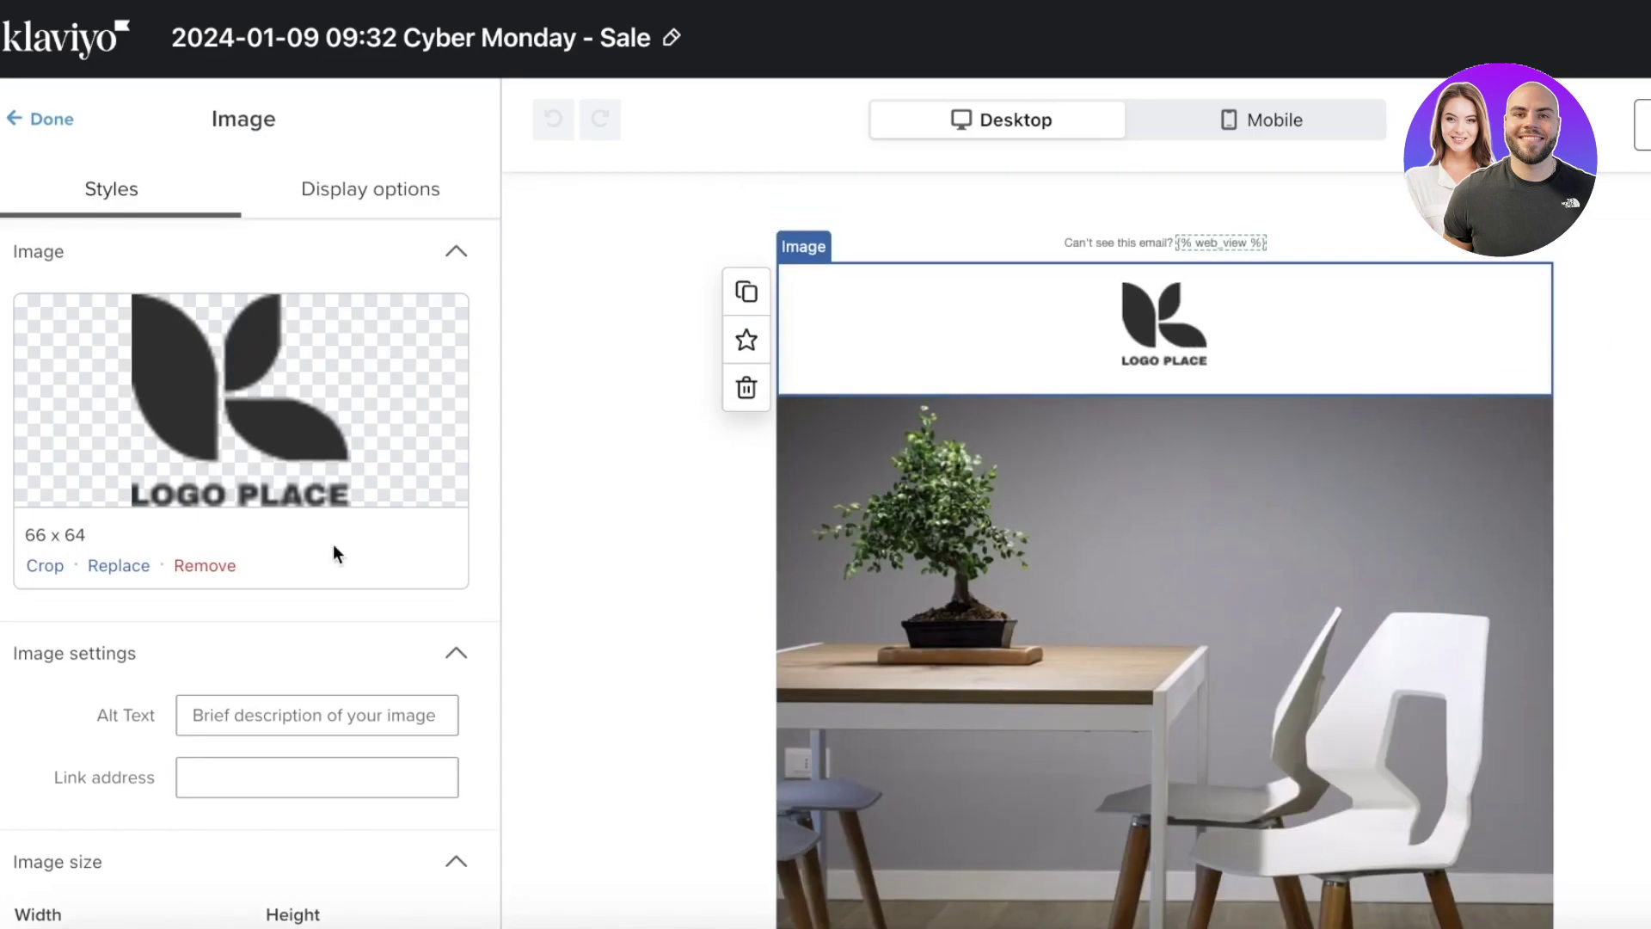
pyautogui.click(191, 565)
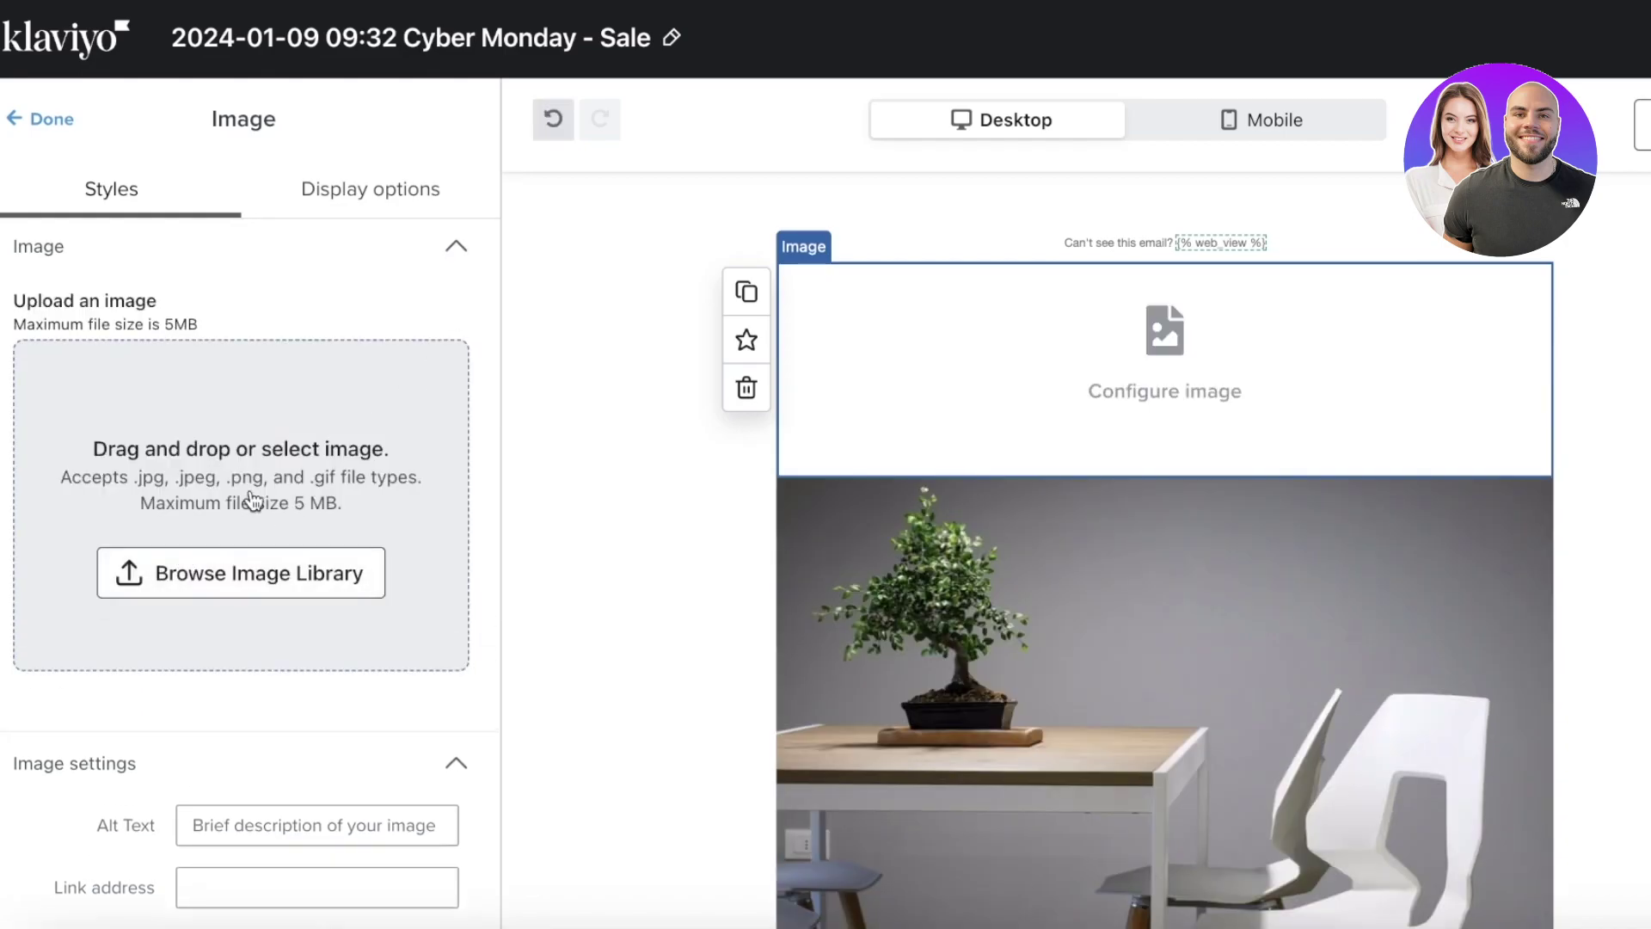
# - Delete the empty image block left above the chair photo
pyautogui.scroll(-5, 262, 516)
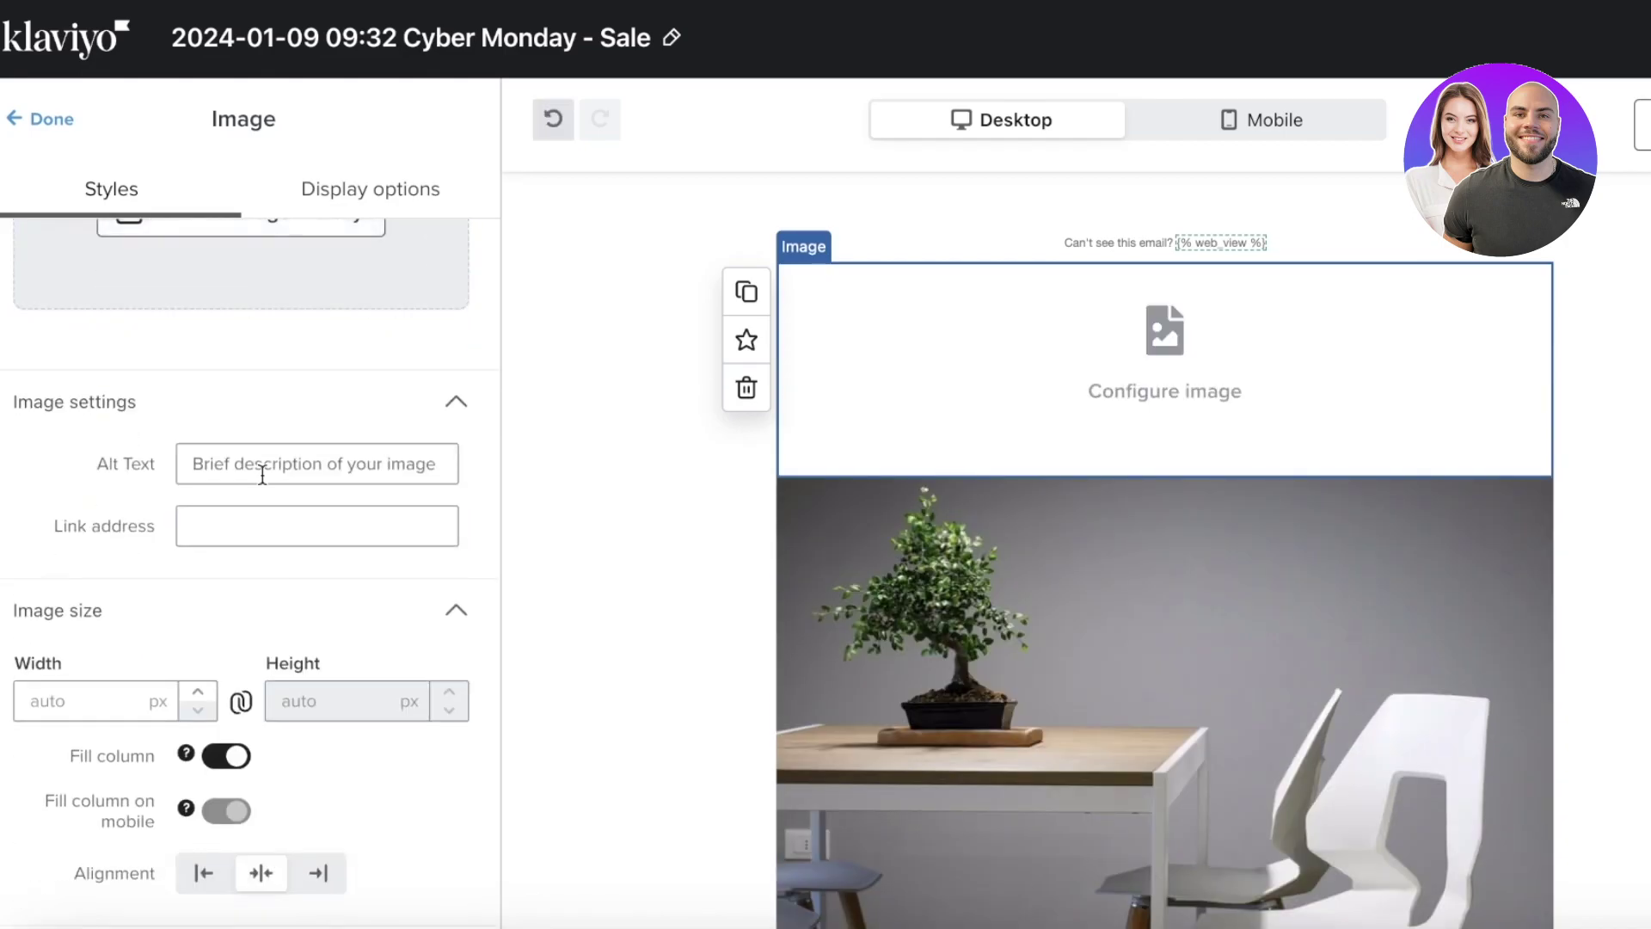
pyautogui.scroll(-8, 263, 474)
pyautogui.scroll(8, 151, 295)
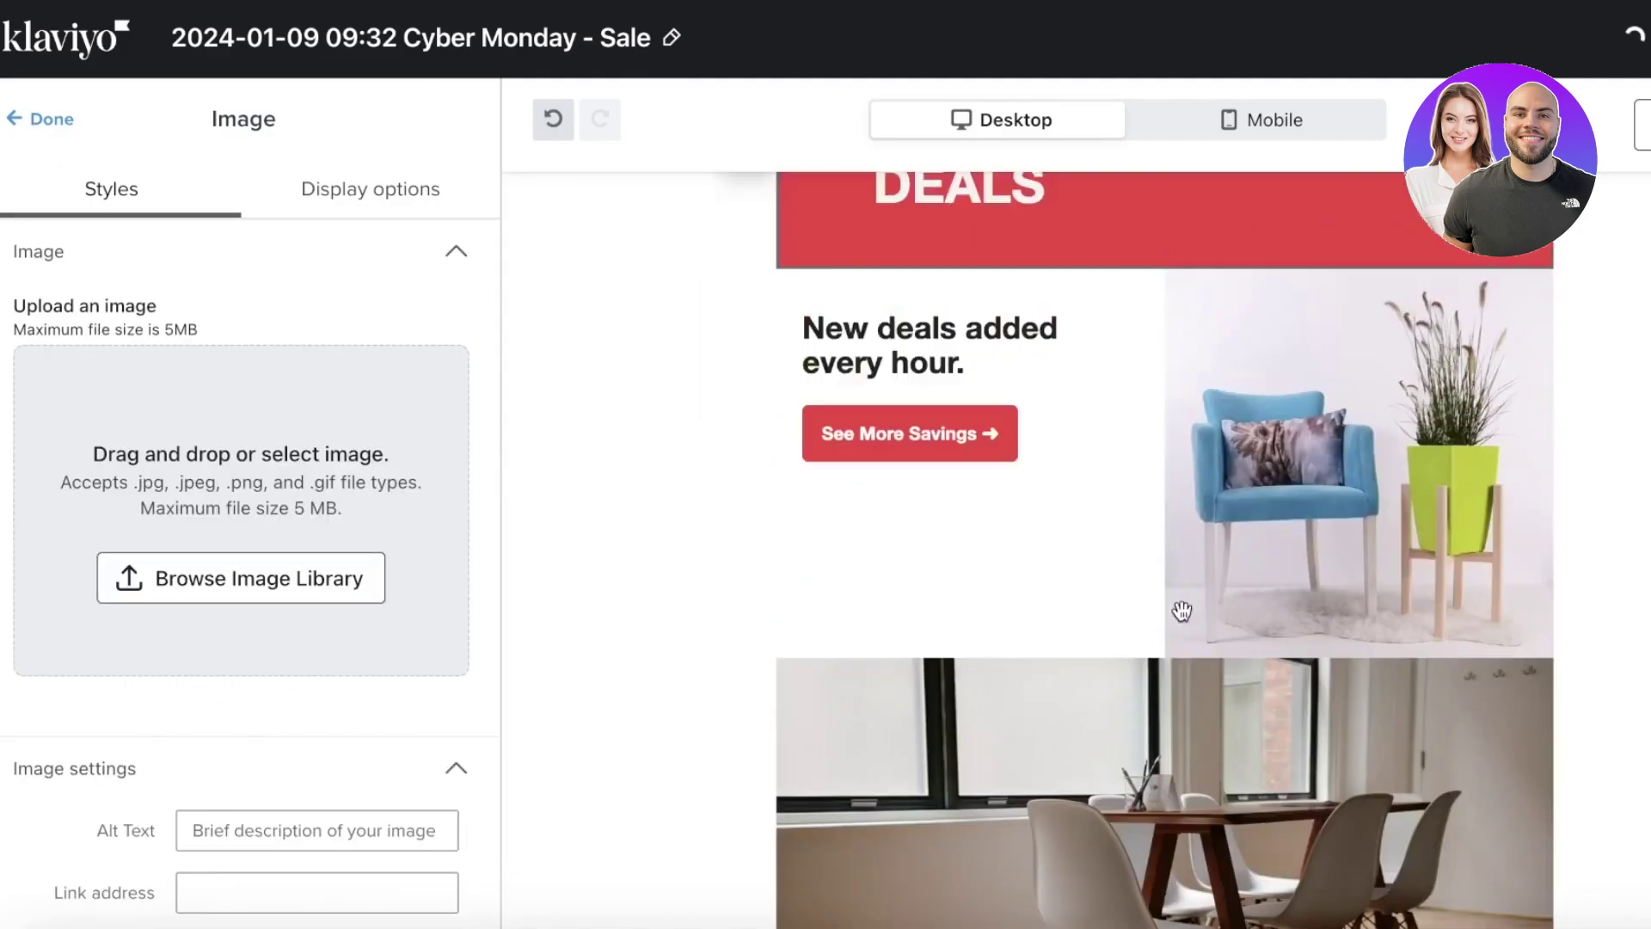
pyautogui.scroll(-3, 958, 461)
pyautogui.scroll(3, 1122, 427)
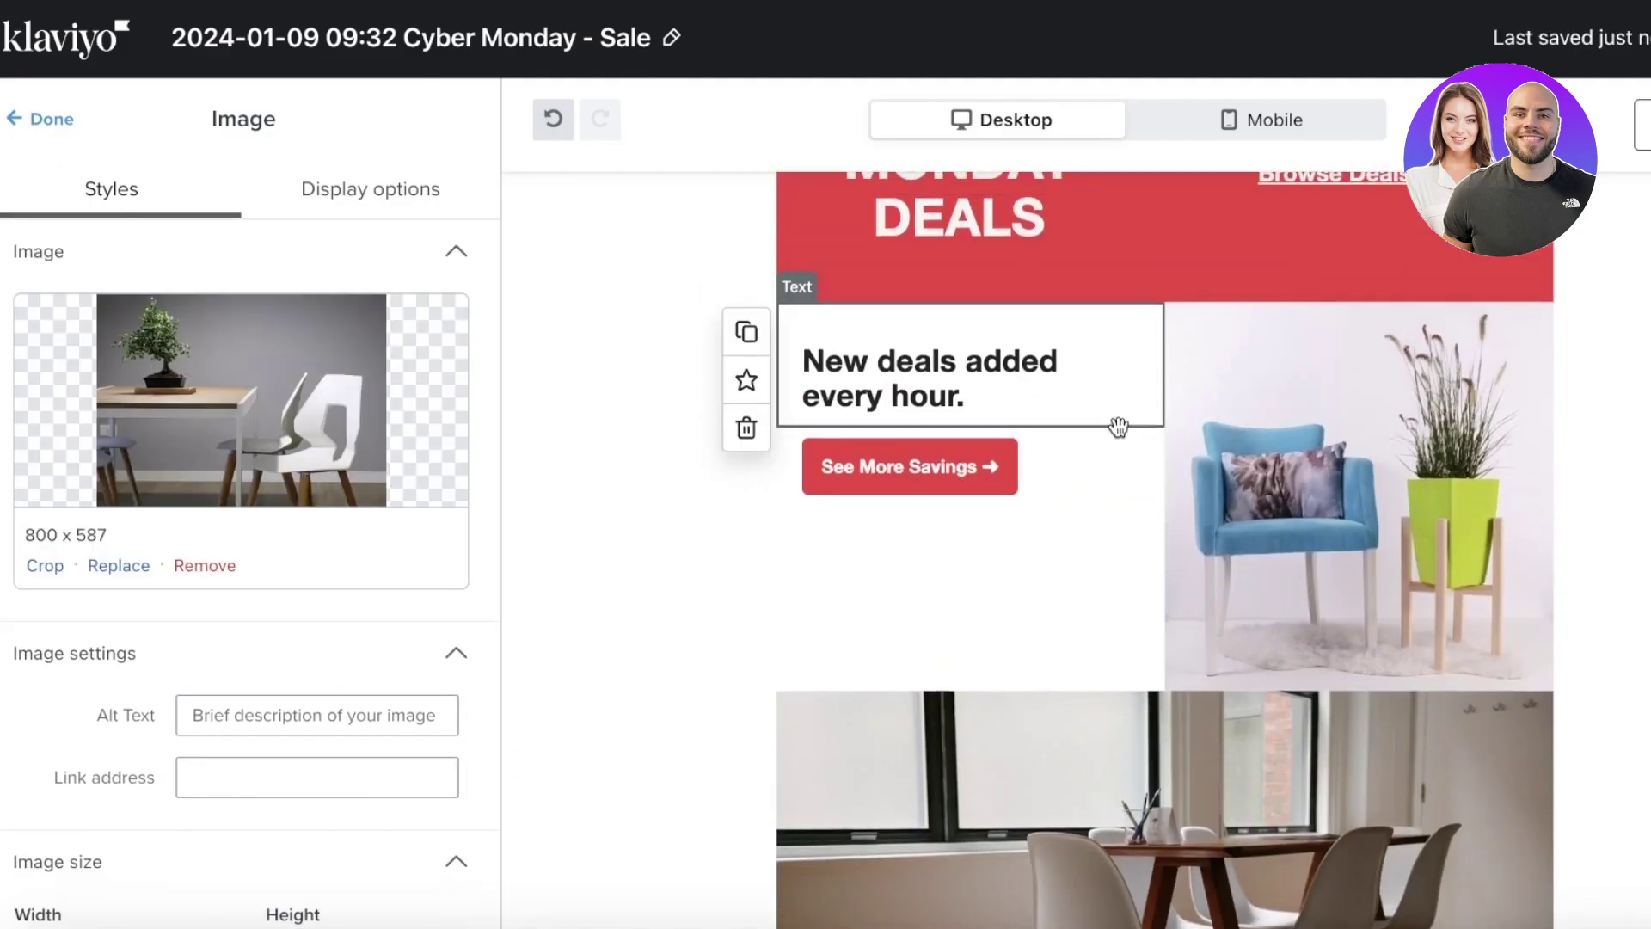
pyautogui.scroll(-10, 1123, 428)
pyautogui.click(1169, 284)
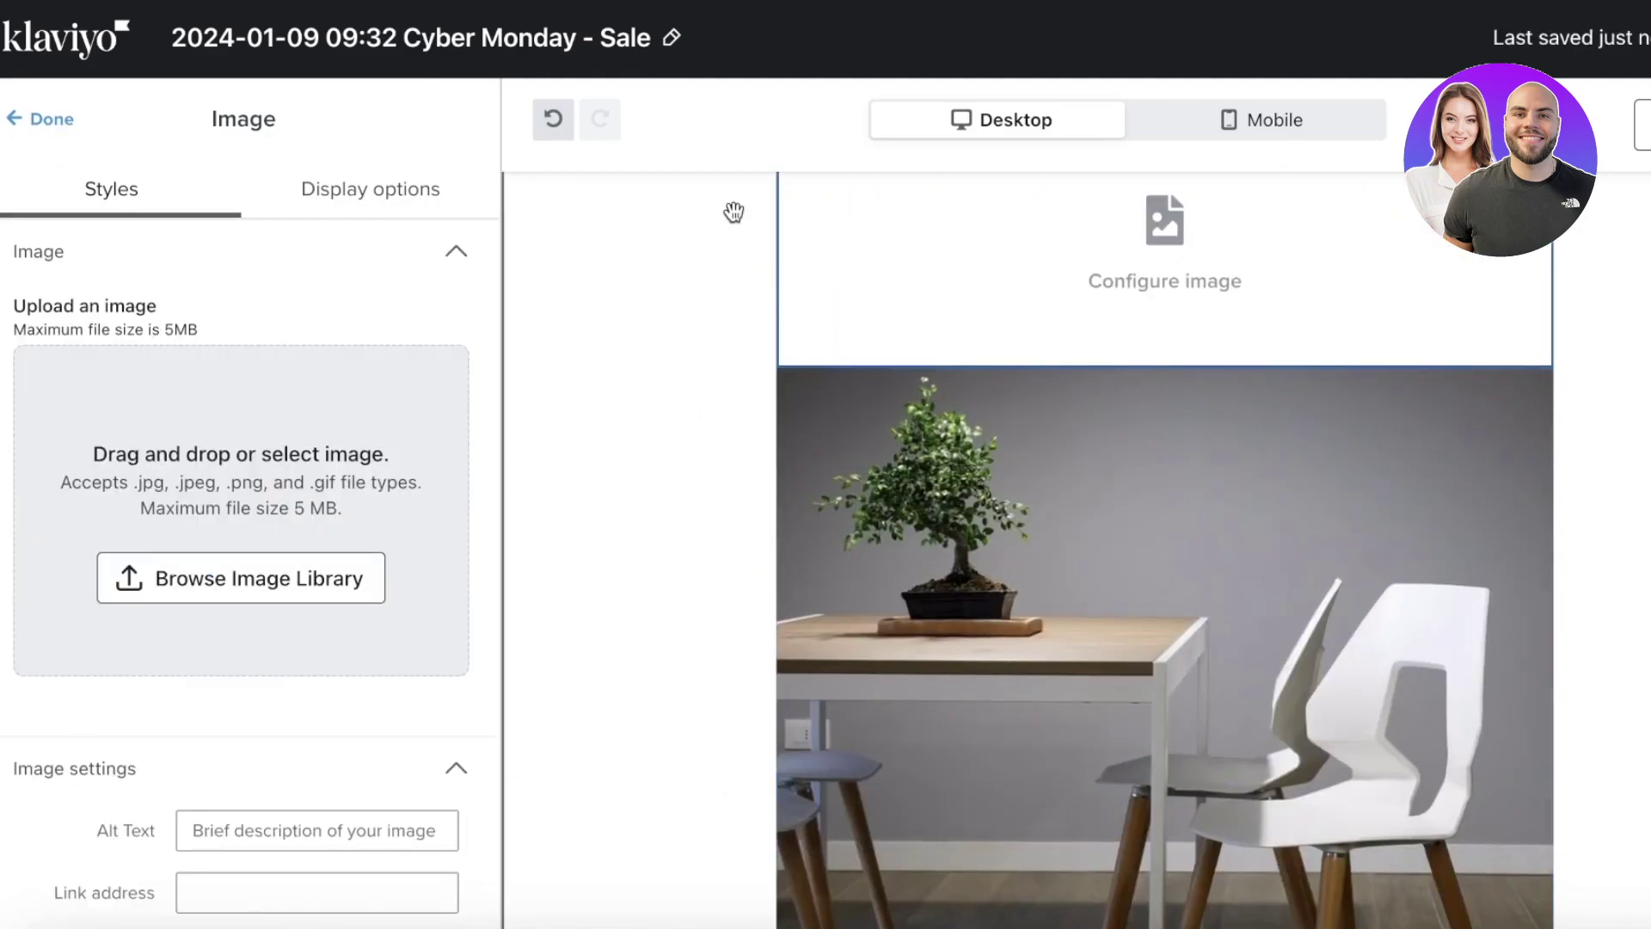
pyautogui.scroll(2, 796, 178)
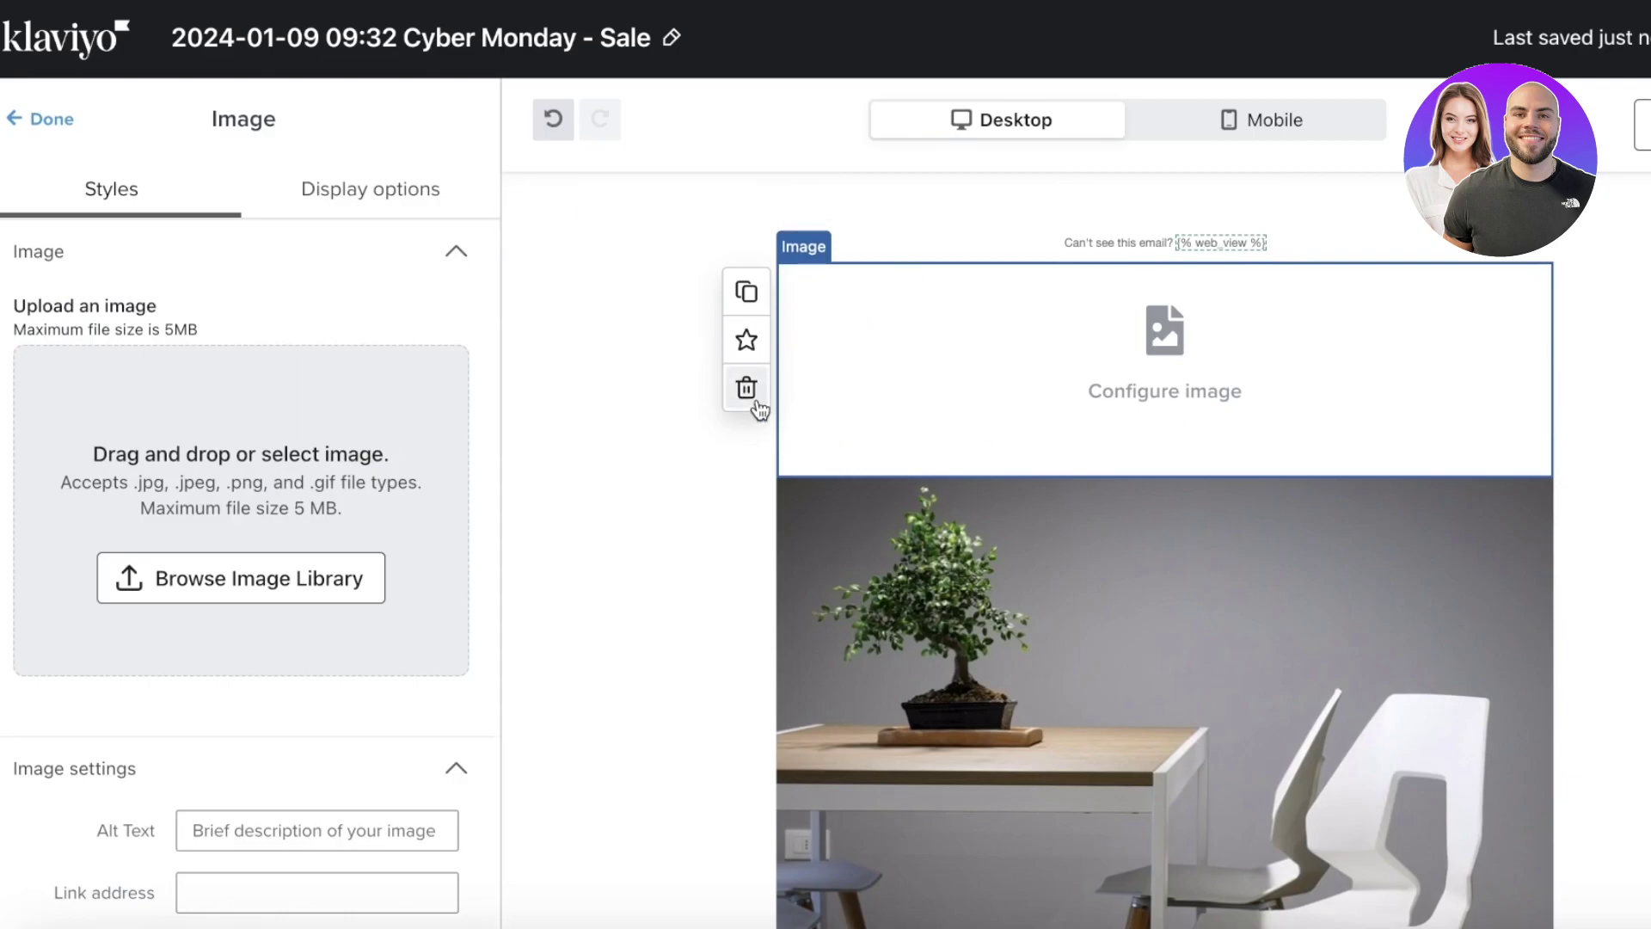
pyautogui.click(745, 388)
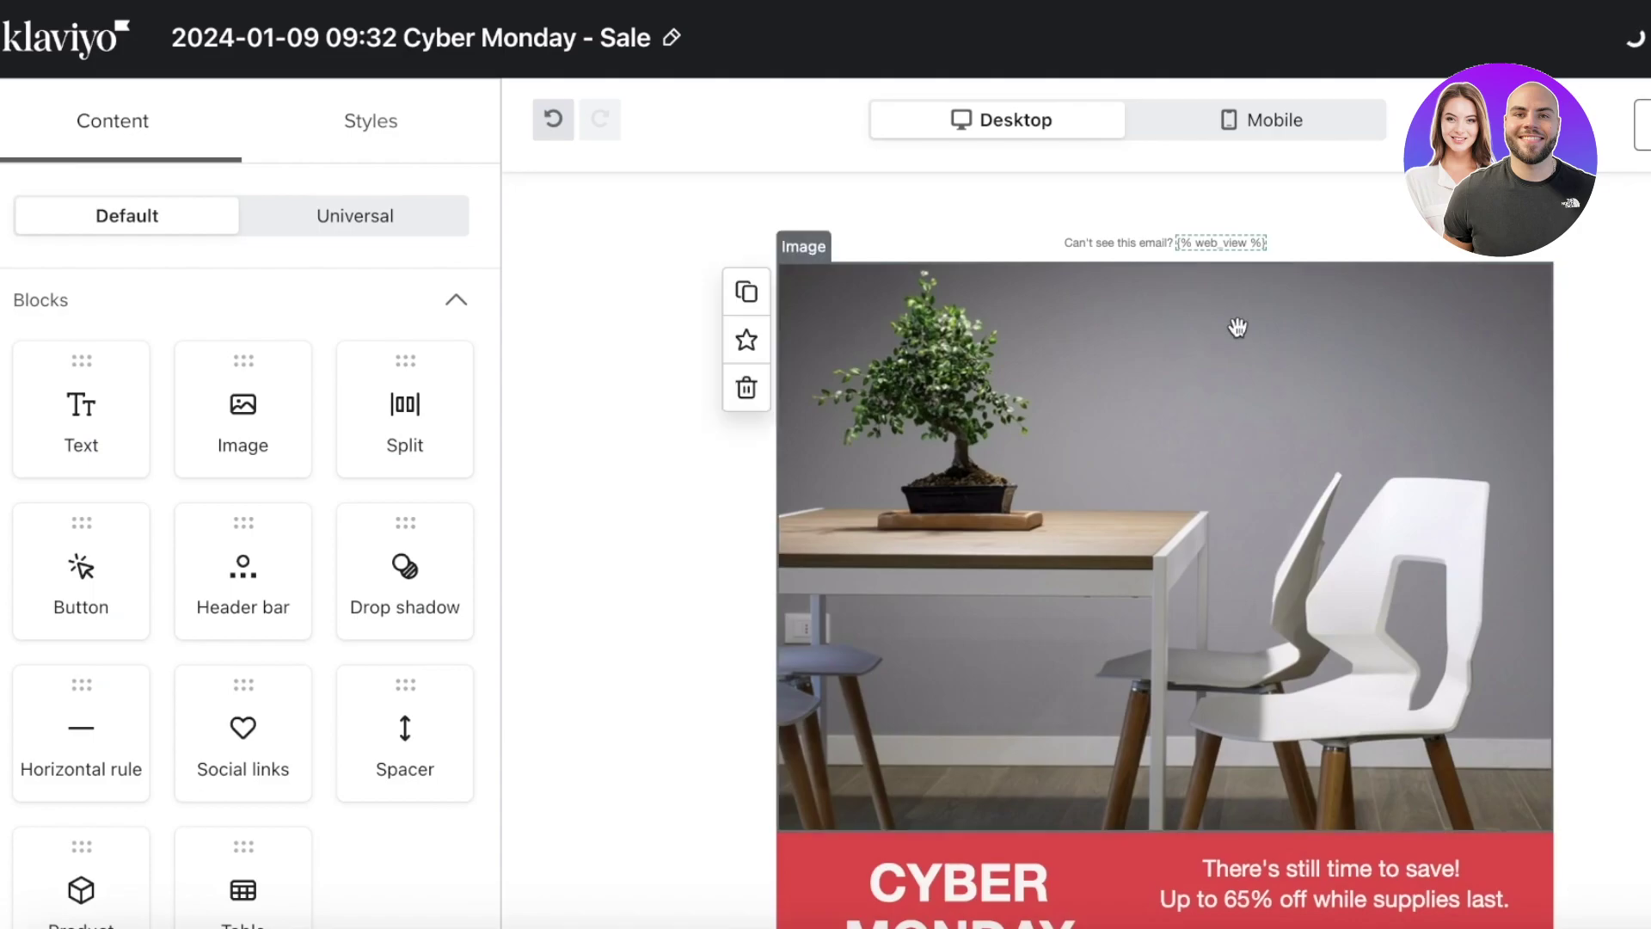
pyautogui.scroll(-10, 1269, 336)
pyautogui.scroll(8, 1099, 426)
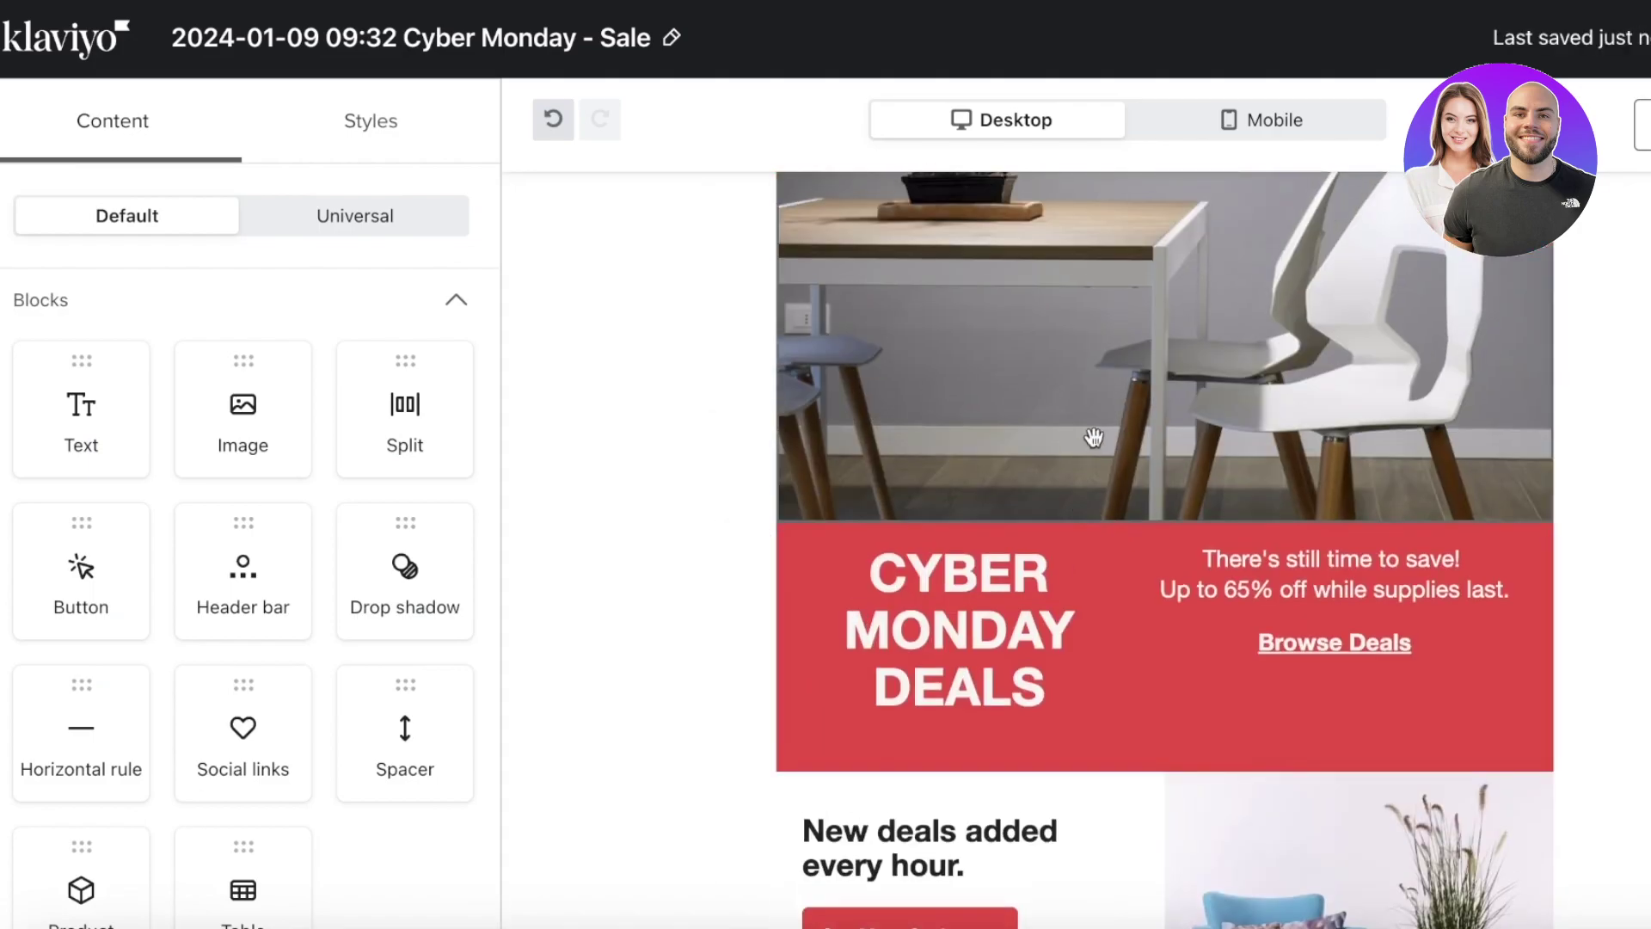
# - Replace the red CYBER MONDAY DEALS heading with CLEARANCE AT DURDEN
pyautogui.click(1099, 426)
pyautogui.click(942, 571)
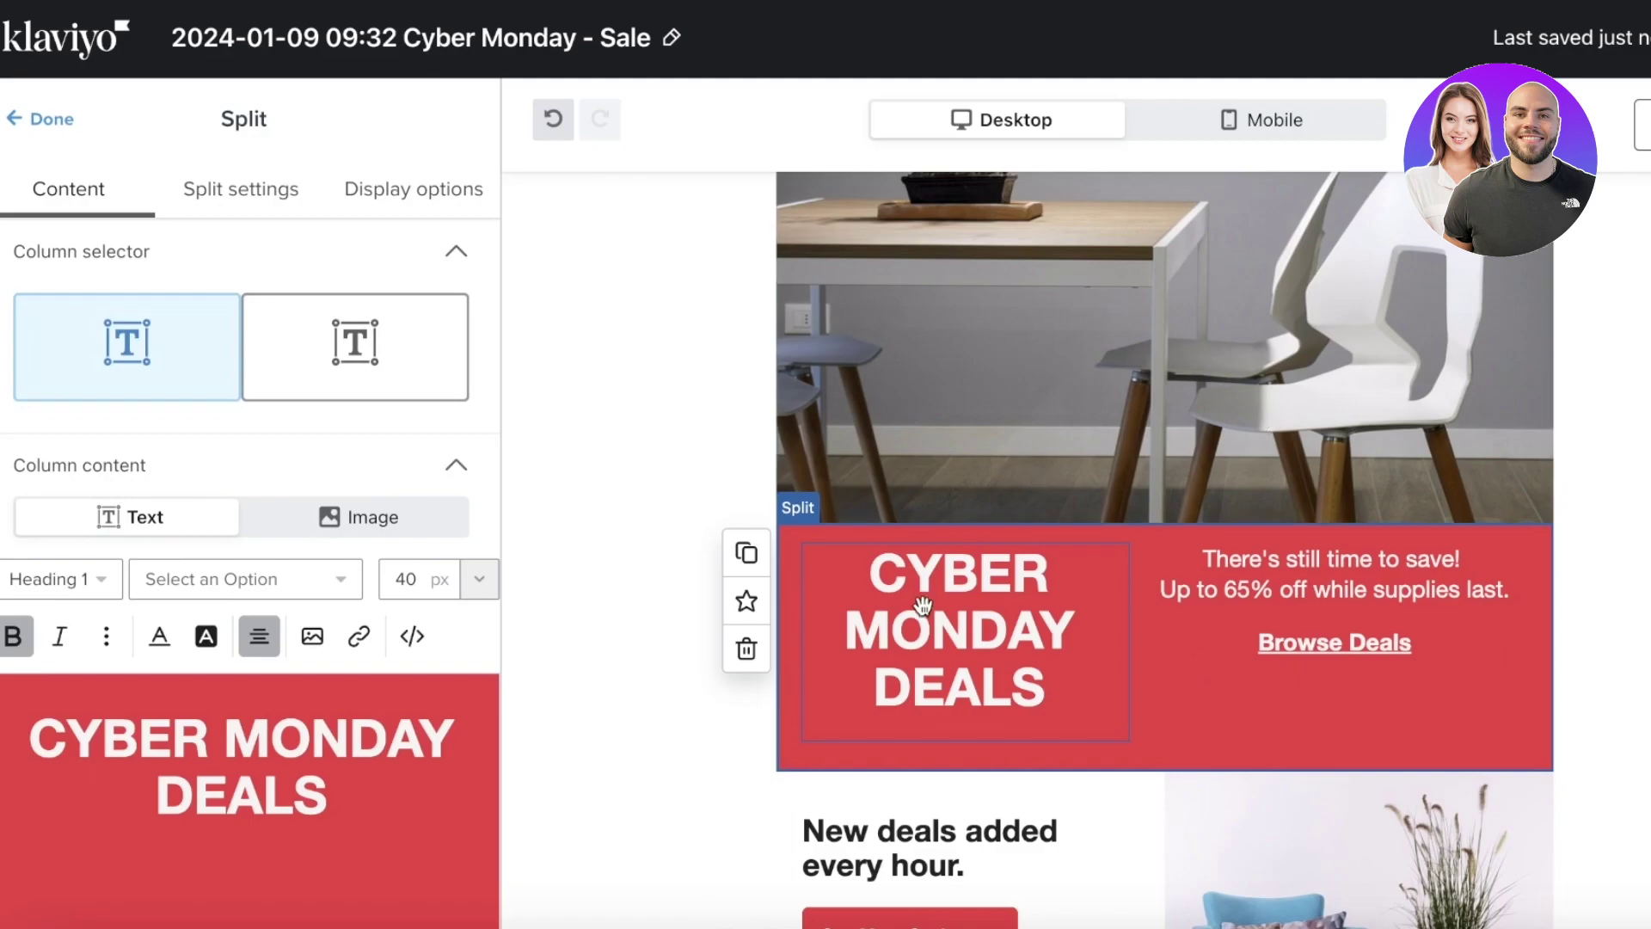
pyautogui.scroll(-3, 192, 757)
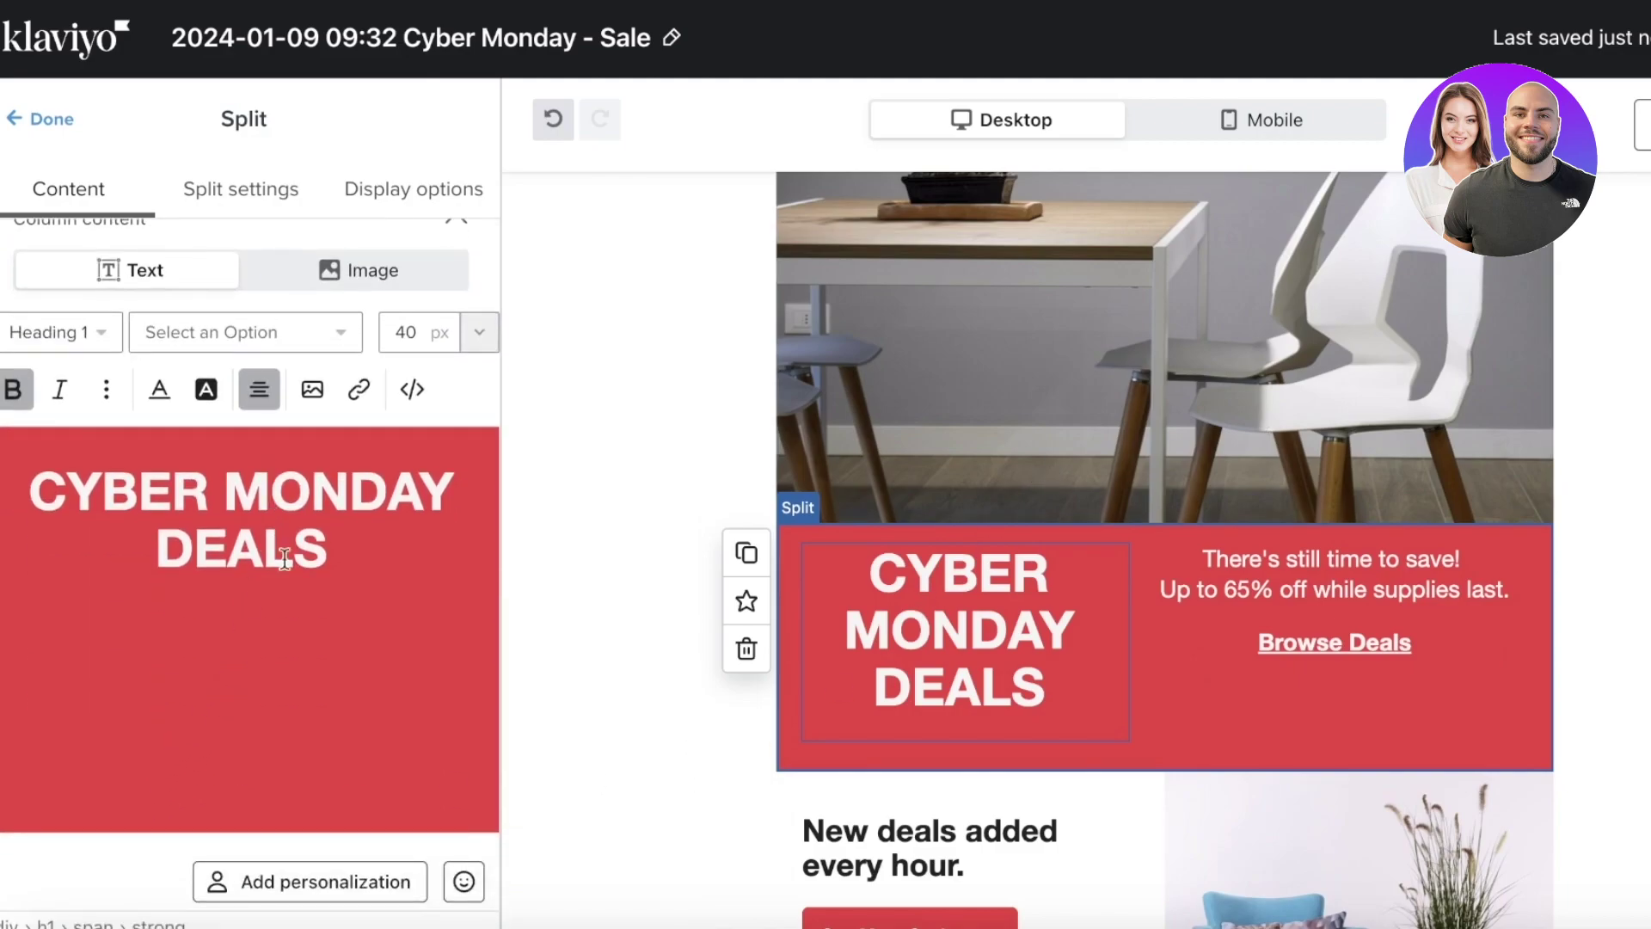
pyautogui.moveTo(329, 550); pyautogui.dragTo(33, 450)
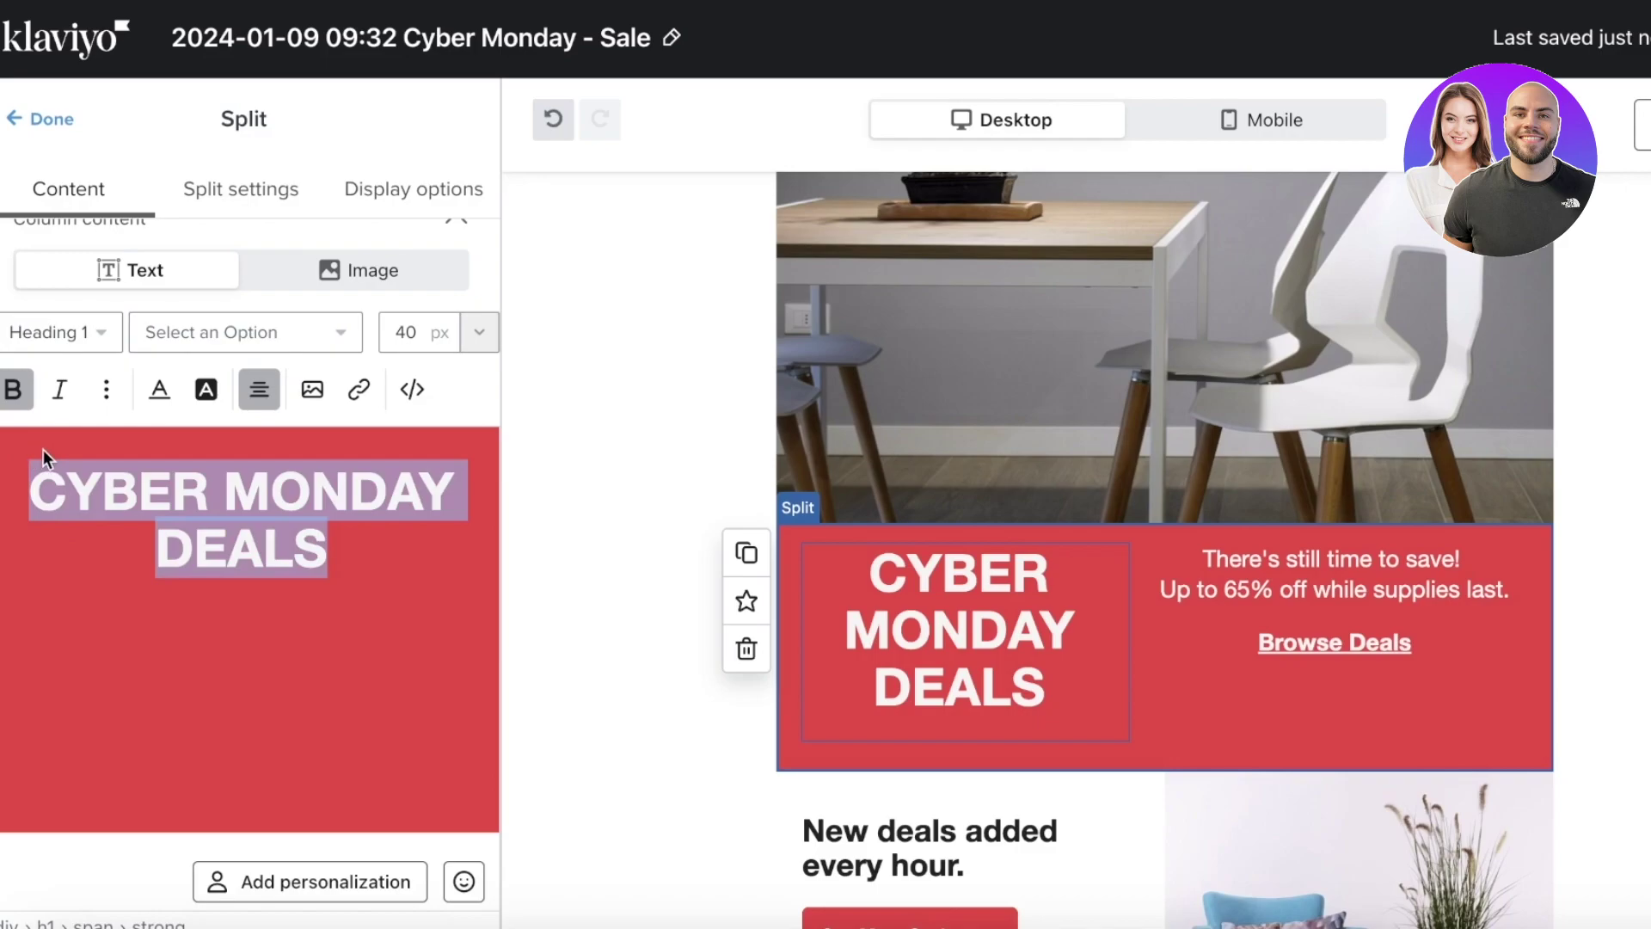
pyautogui.write('M')
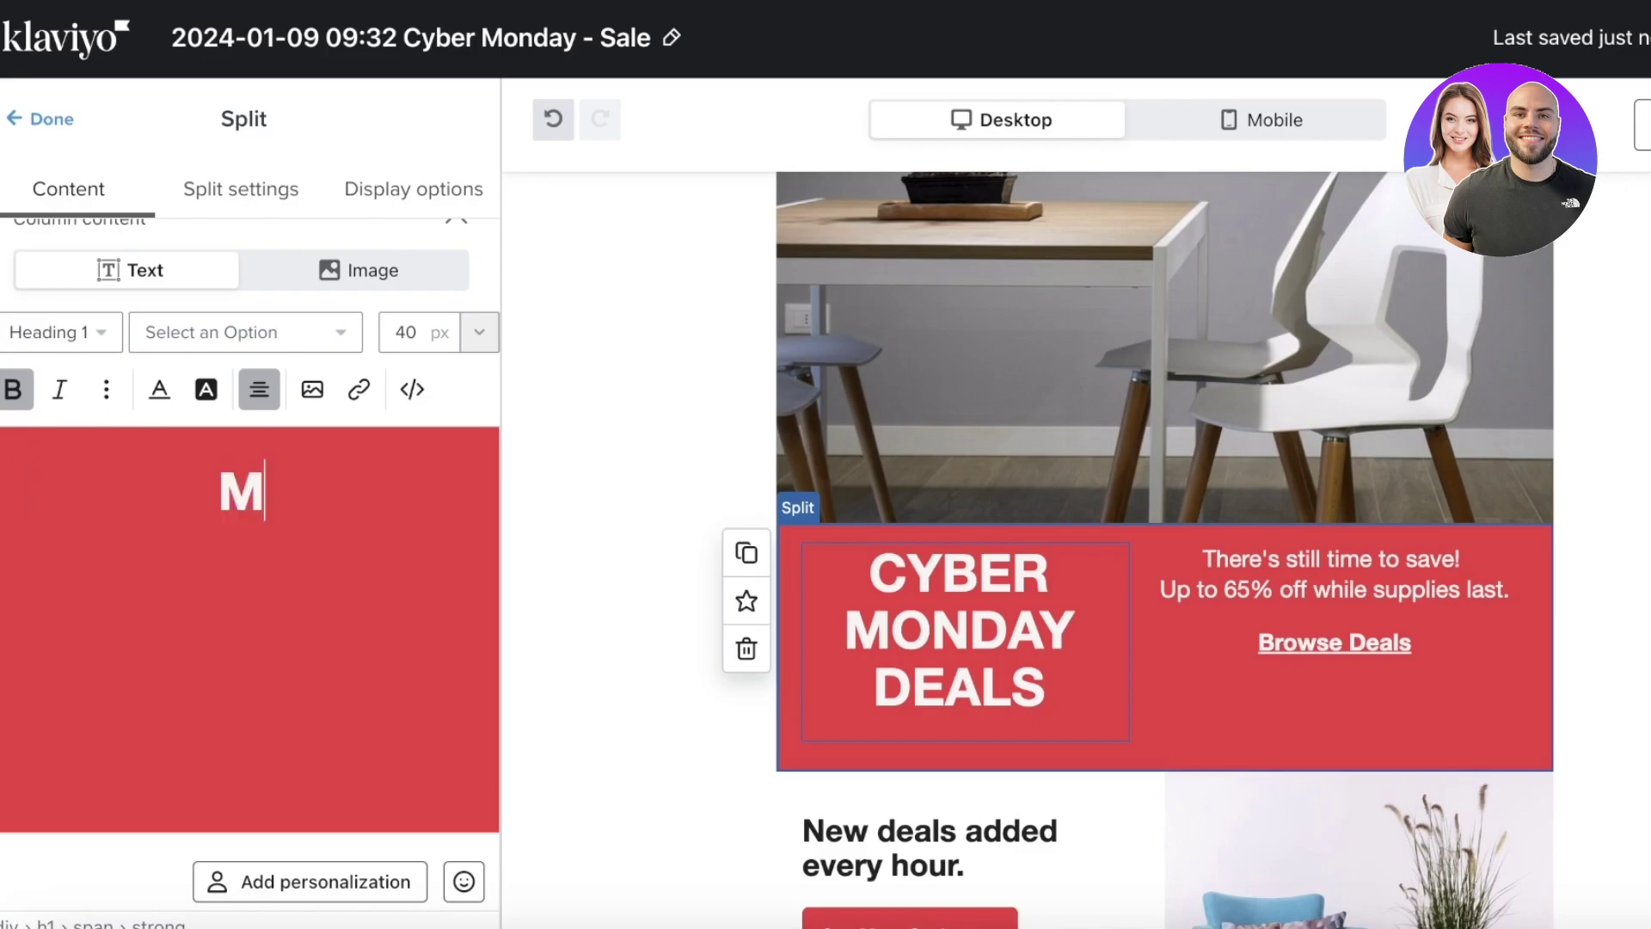
pyautogui.press('BackSpace')
pyautogui.write('A')
pyautogui.press('BackSpace')
pyautogui.write('S')
pyautogui.press('BackSpace')
pyautogui.write('X')
pyautogui.press('BackSpace')
pyautogui.write('CLEARANCE A')
pyautogui.press('BackSpace')
pyautogui.press('BackSpace')
pyautogui.press('BackSpace')
pyautogui.write('E AT DURDEN')
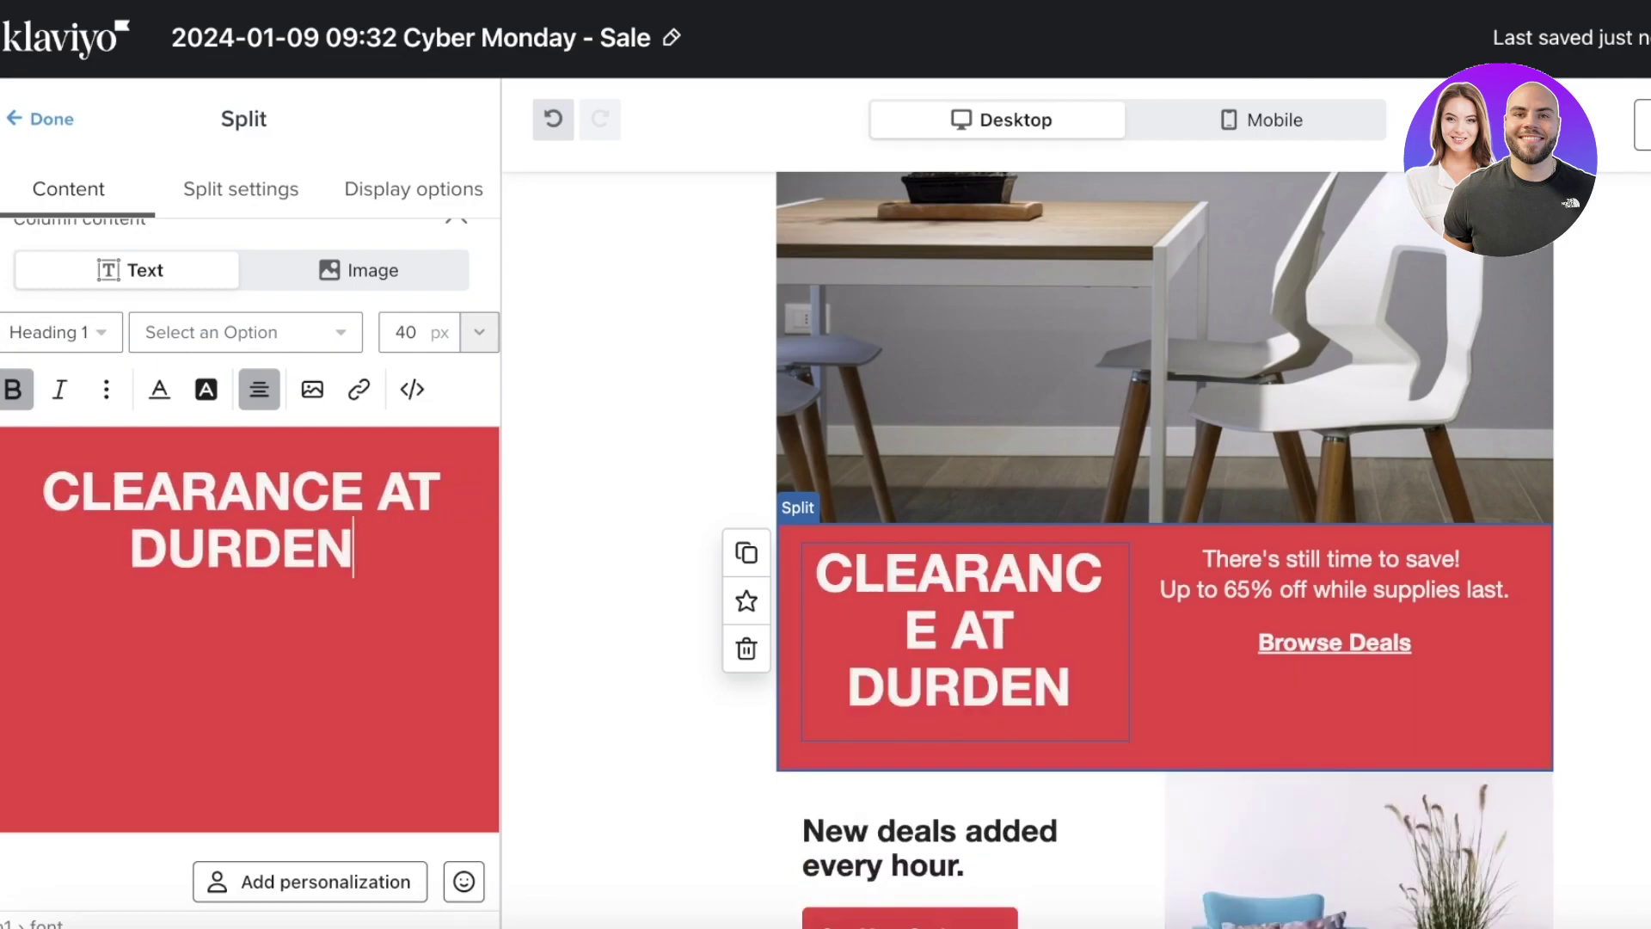
# - Set the word AT to 22 px and the whole heading to 35 px, then delete the red split block
pyautogui.click(417, 336)
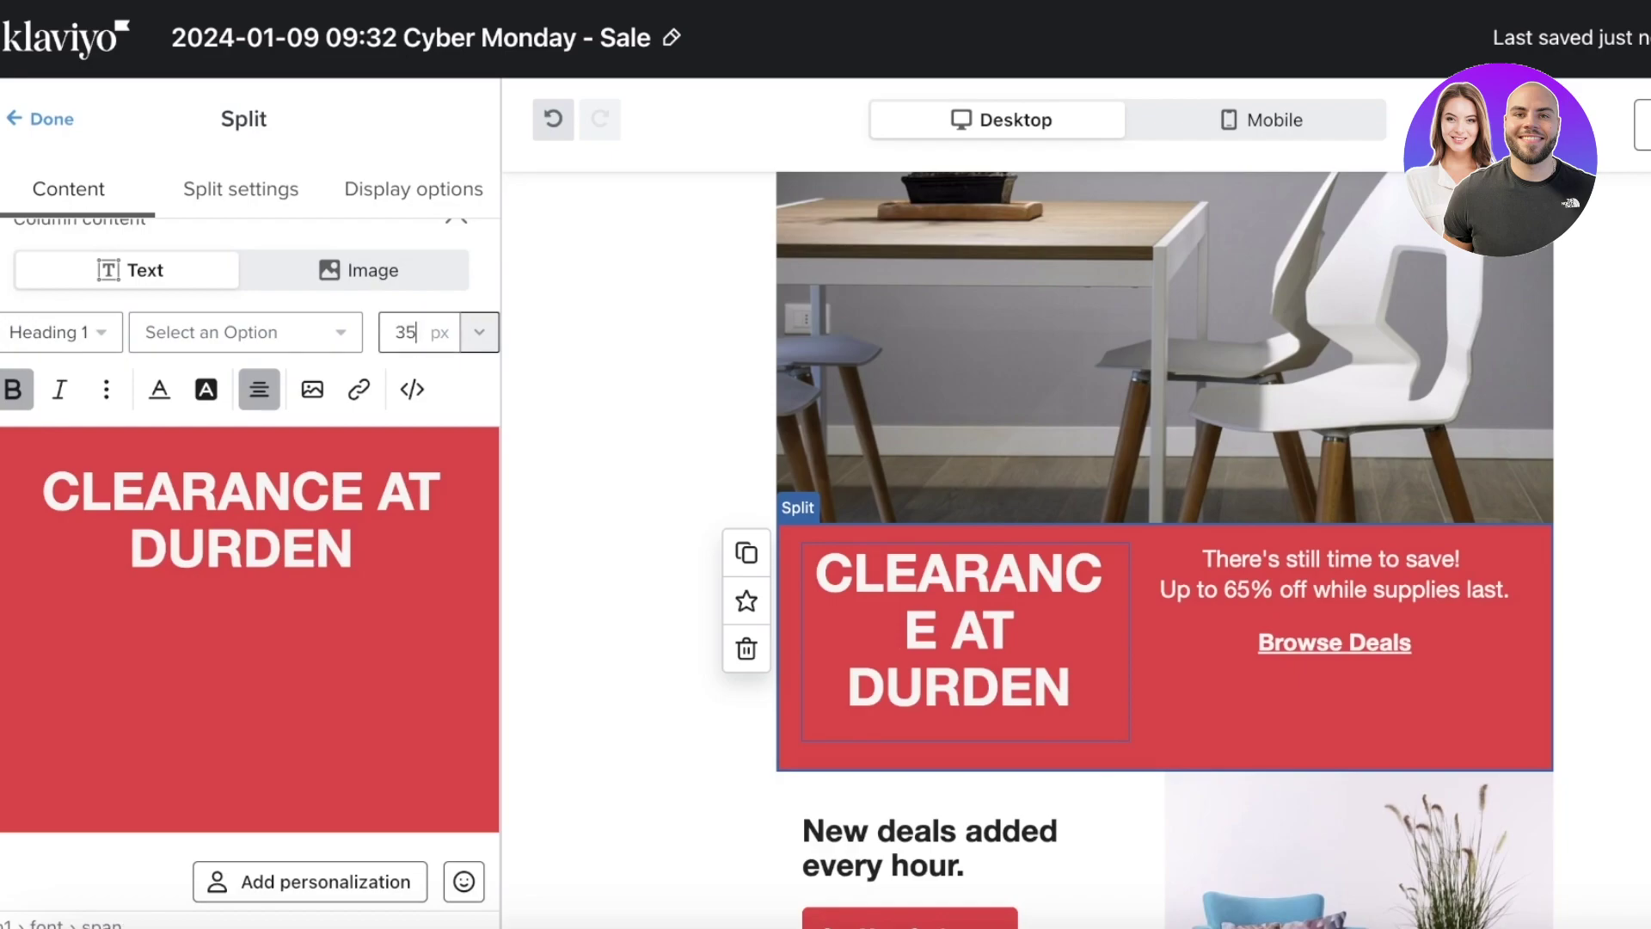
pyautogui.click(419, 508)
pyautogui.click(479, 335)
pyautogui.click(417, 745)
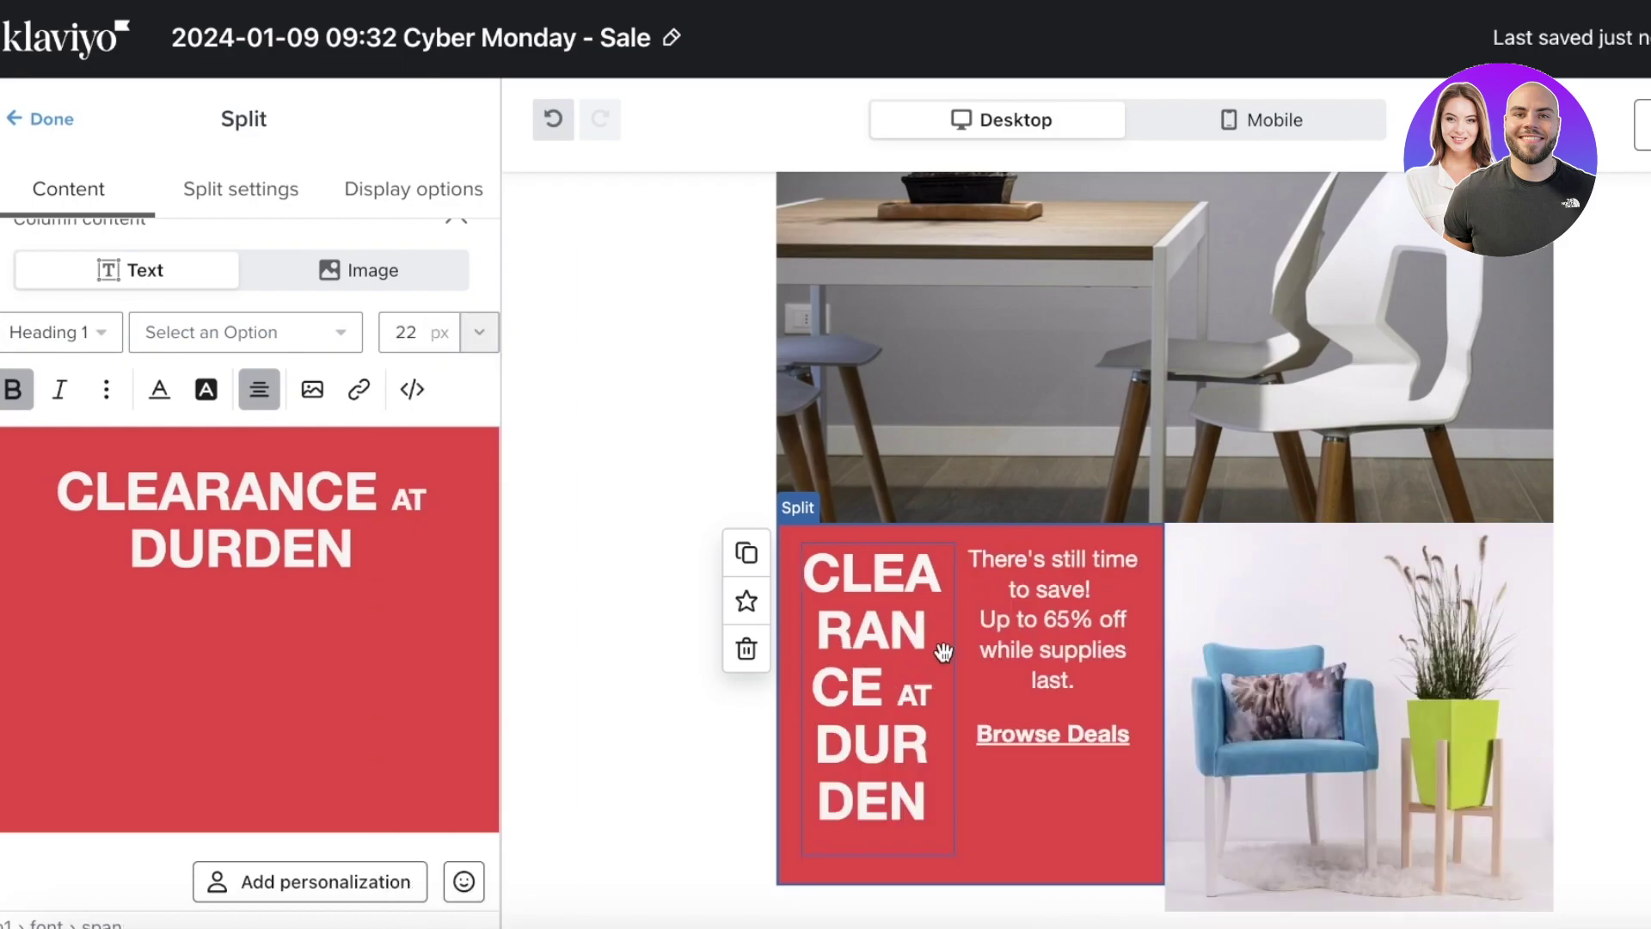
pyautogui.scroll(-3, 937, 382)
pyautogui.click(409, 332)
pyautogui.click(353, 551)
pyautogui.hotkey('ctrl', 'a')
pyautogui.click(387, 338)
pyautogui.doubleClick(398, 337)
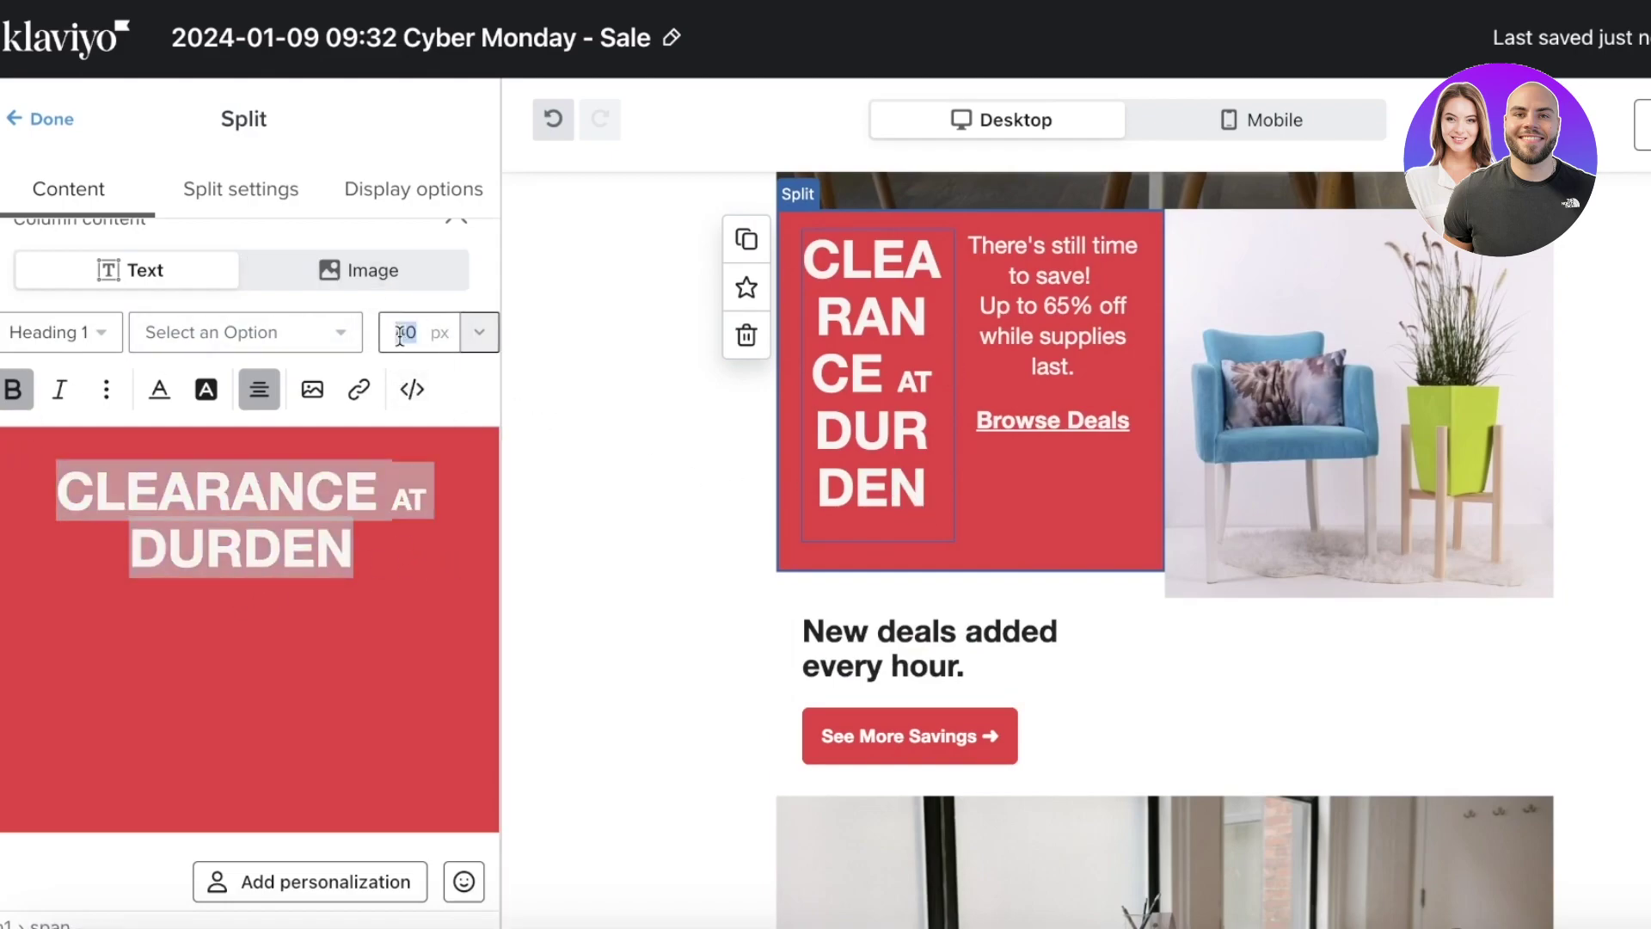
pyautogui.write('35')
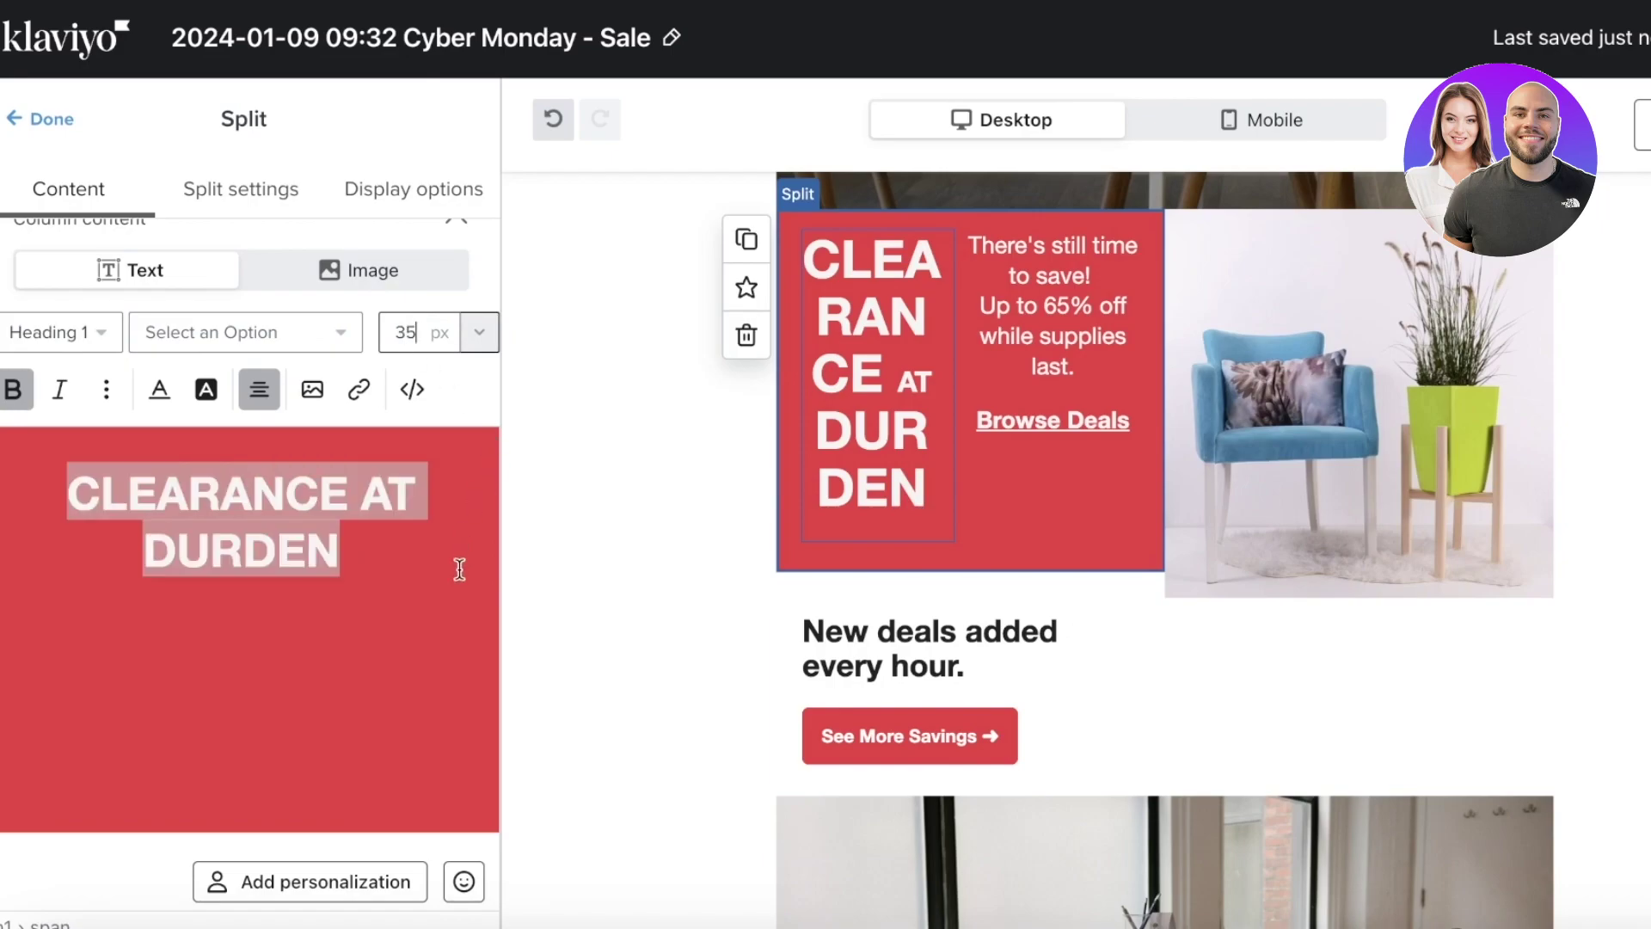
pyautogui.click(747, 334)
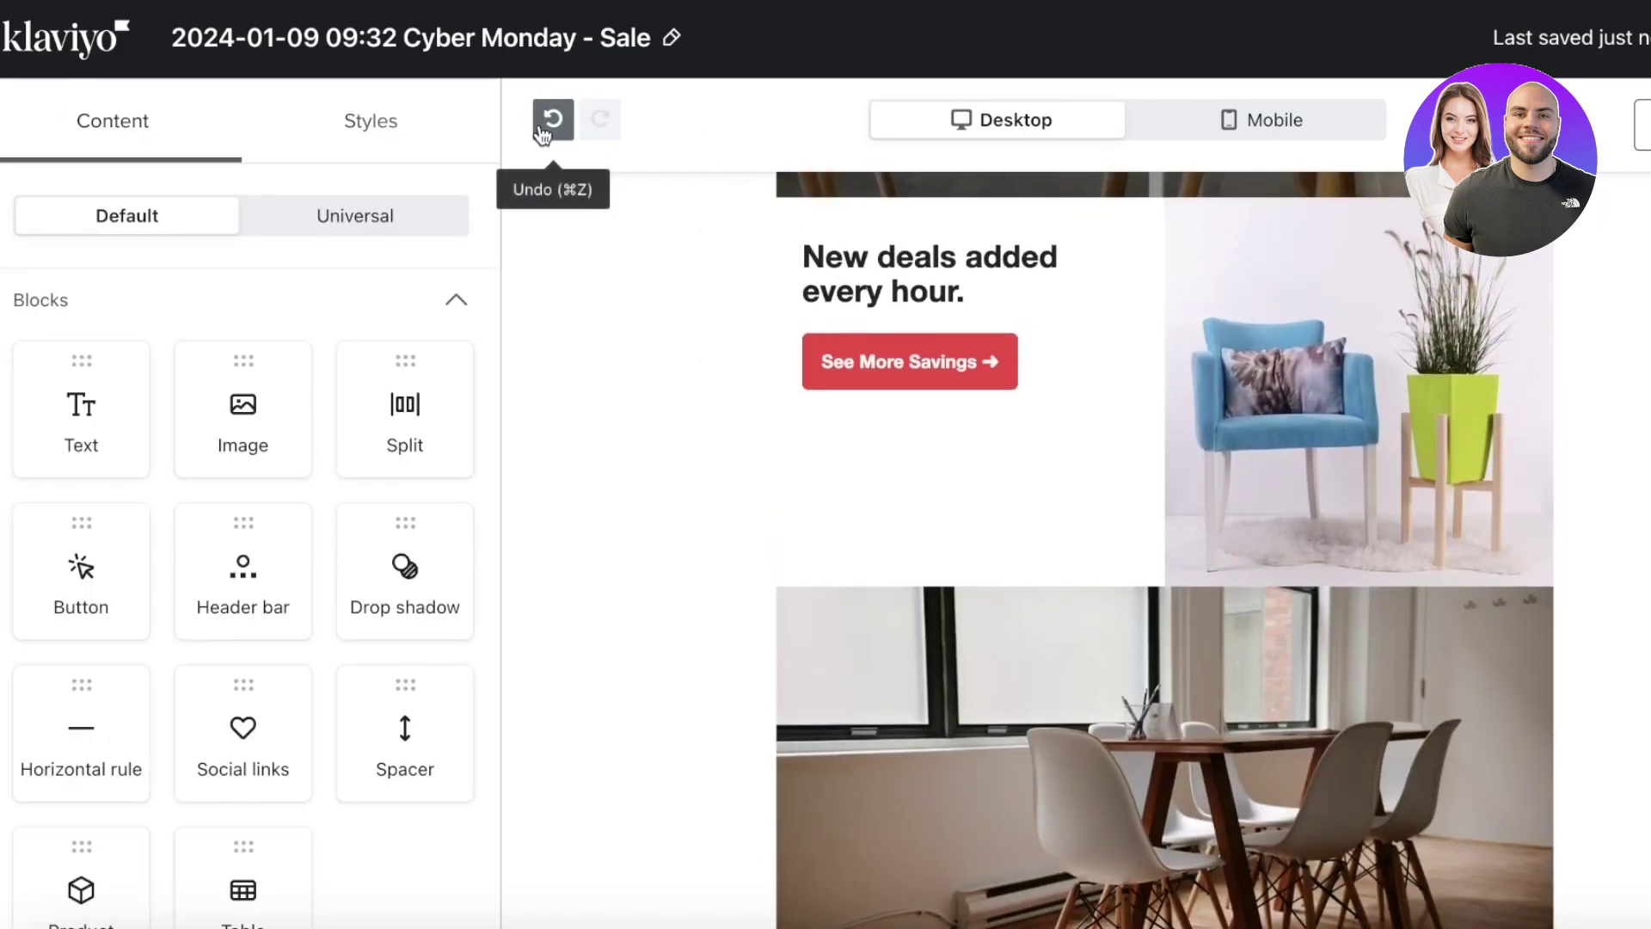
# - Restore the red banner, delete the chair photo, and move the banner into the top row
pyautogui.click(542, 129)
pyautogui.moveTo(308, 790); pyautogui.dragTo(343, 772)
pyautogui.click(1217, 315)
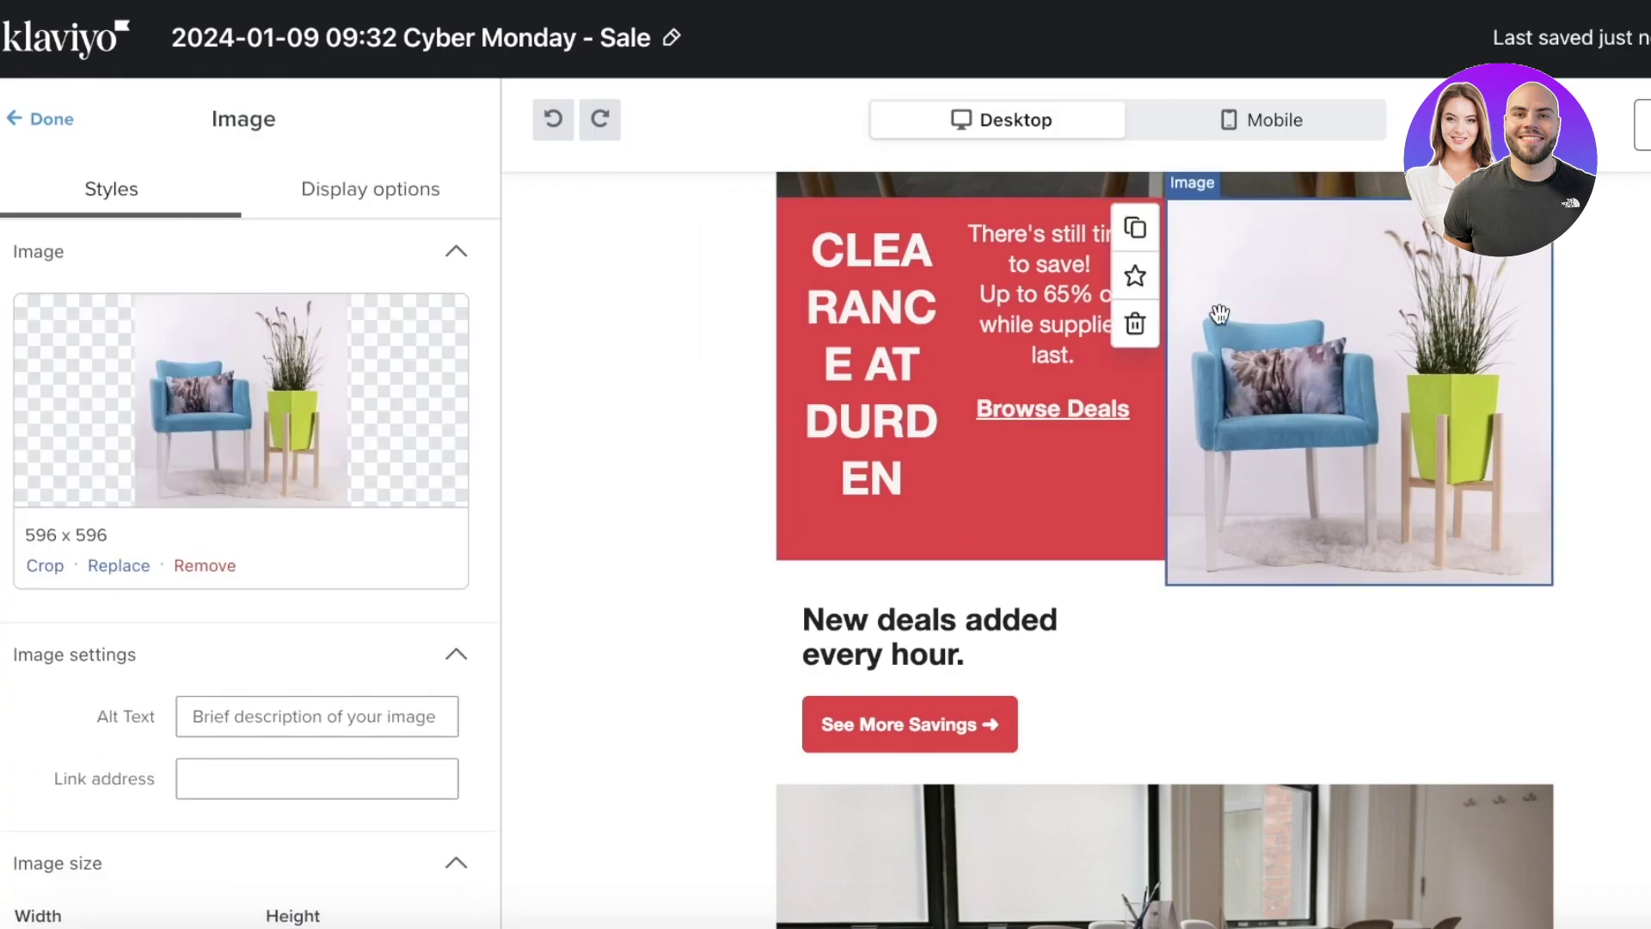
pyautogui.click(1136, 323)
pyautogui.moveTo(1158, 332); pyautogui.dragTo(969, 325)
# - Duplicate the red banner and clear the promo text from the duplicate's right column
pyautogui.click(897, 332)
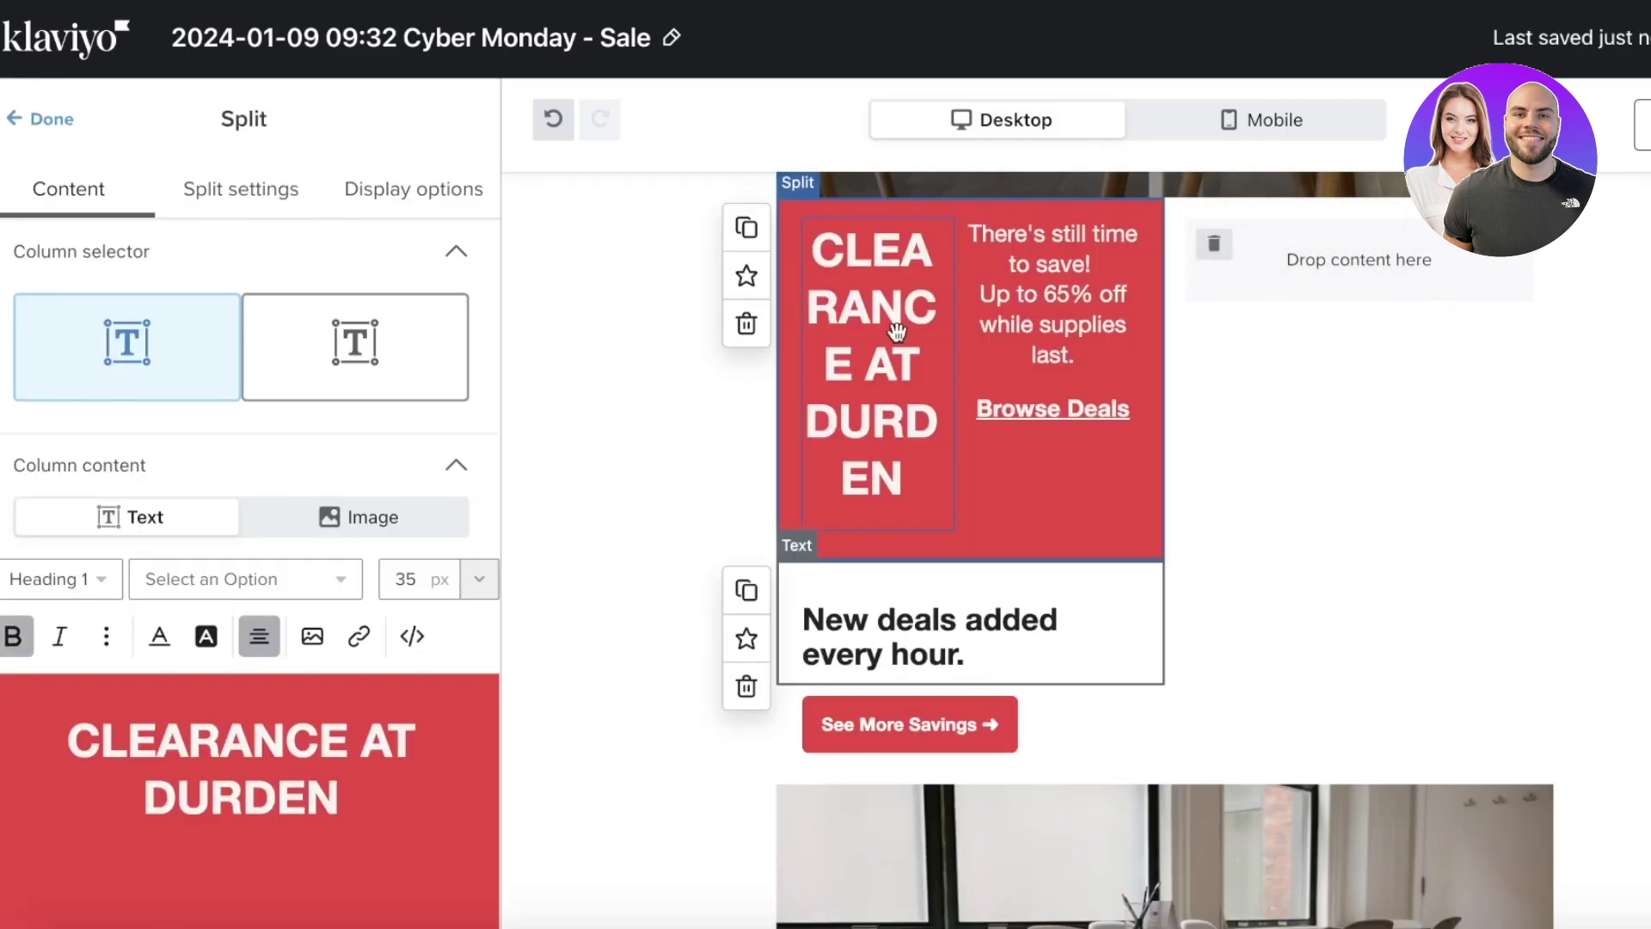
pyautogui.click(747, 228)
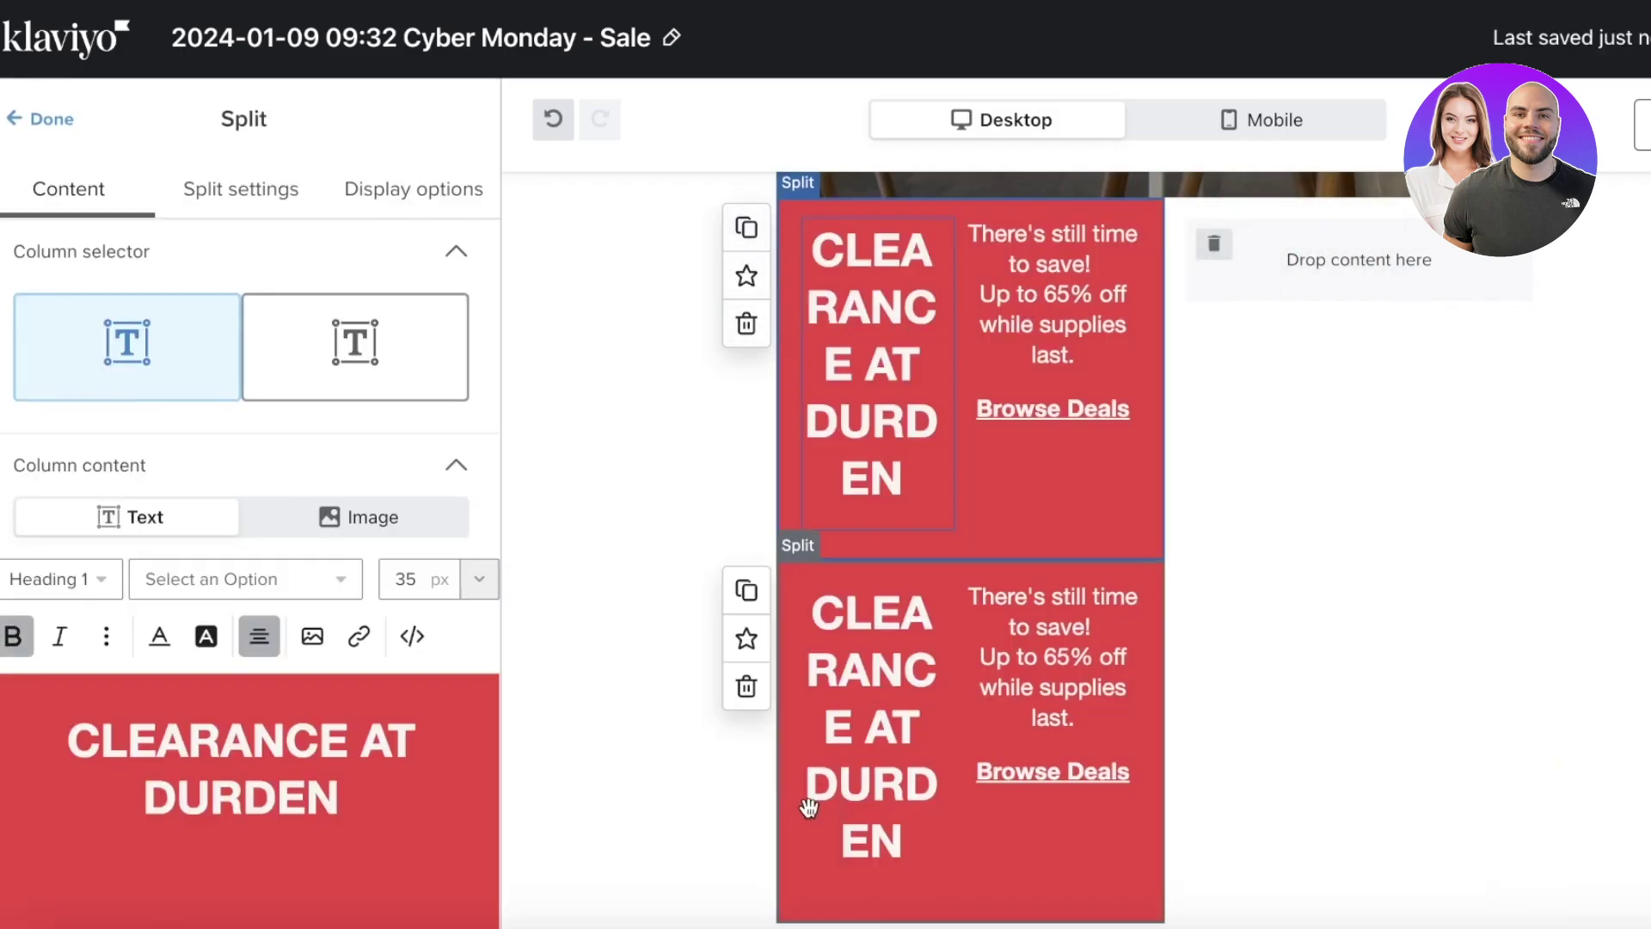
pyautogui.click(810, 809)
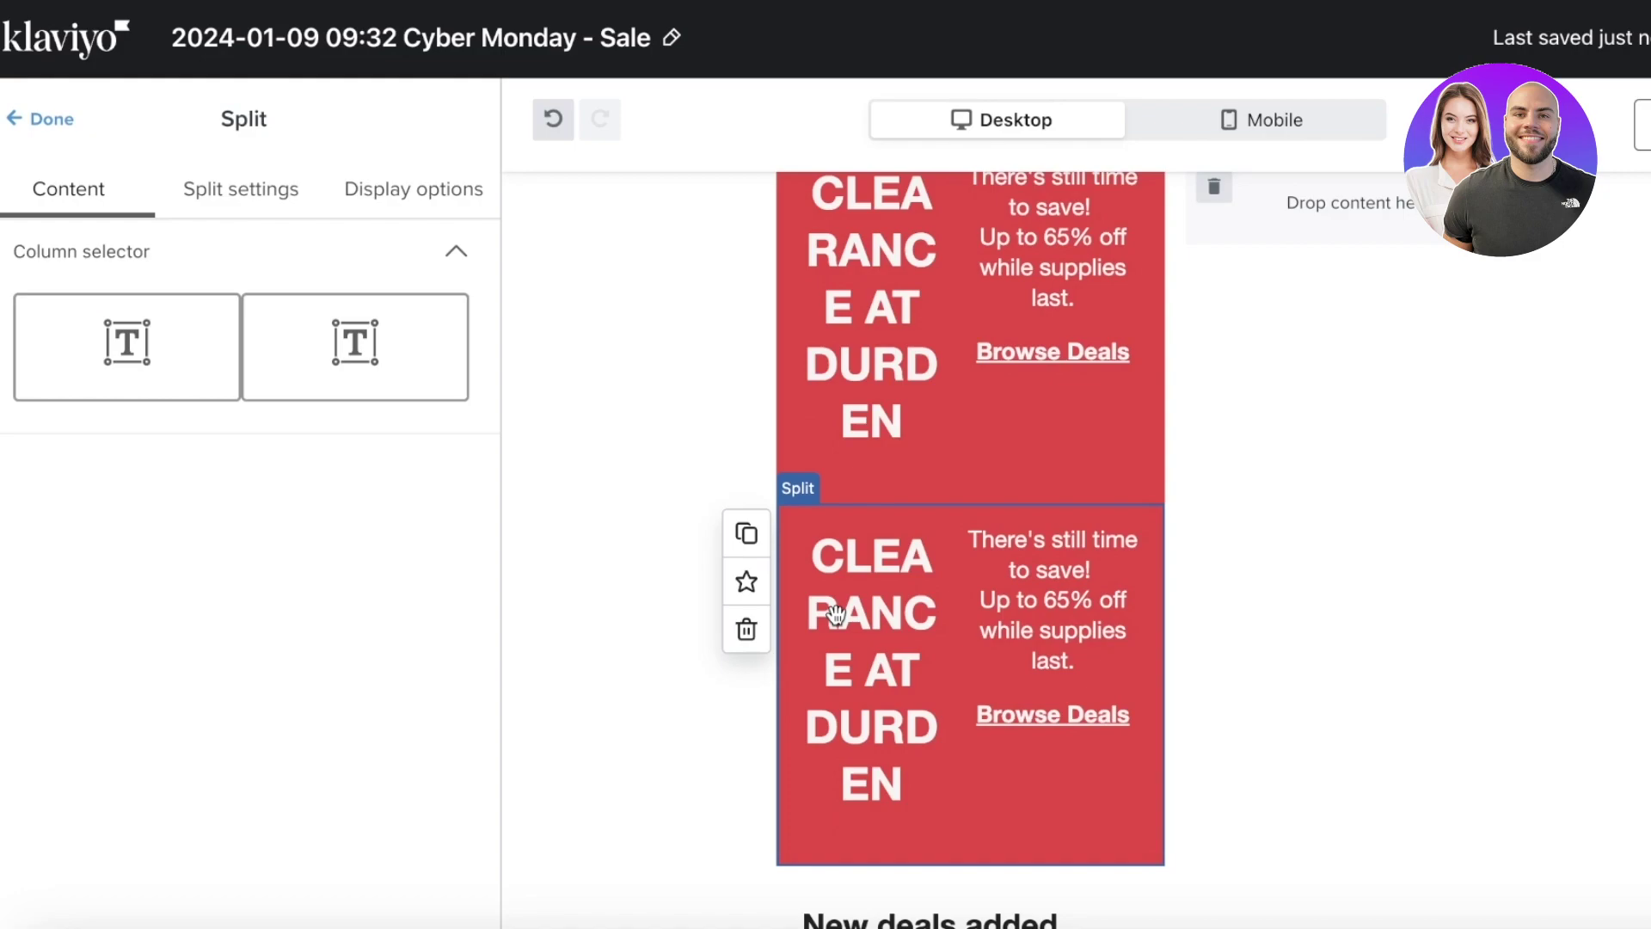
pyautogui.click(163, 376)
pyautogui.click(452, 388)
pyautogui.scroll(-3, 344, 516)
pyautogui.hotkey('ctrl', 'a')
pyautogui.press('BackSpace')
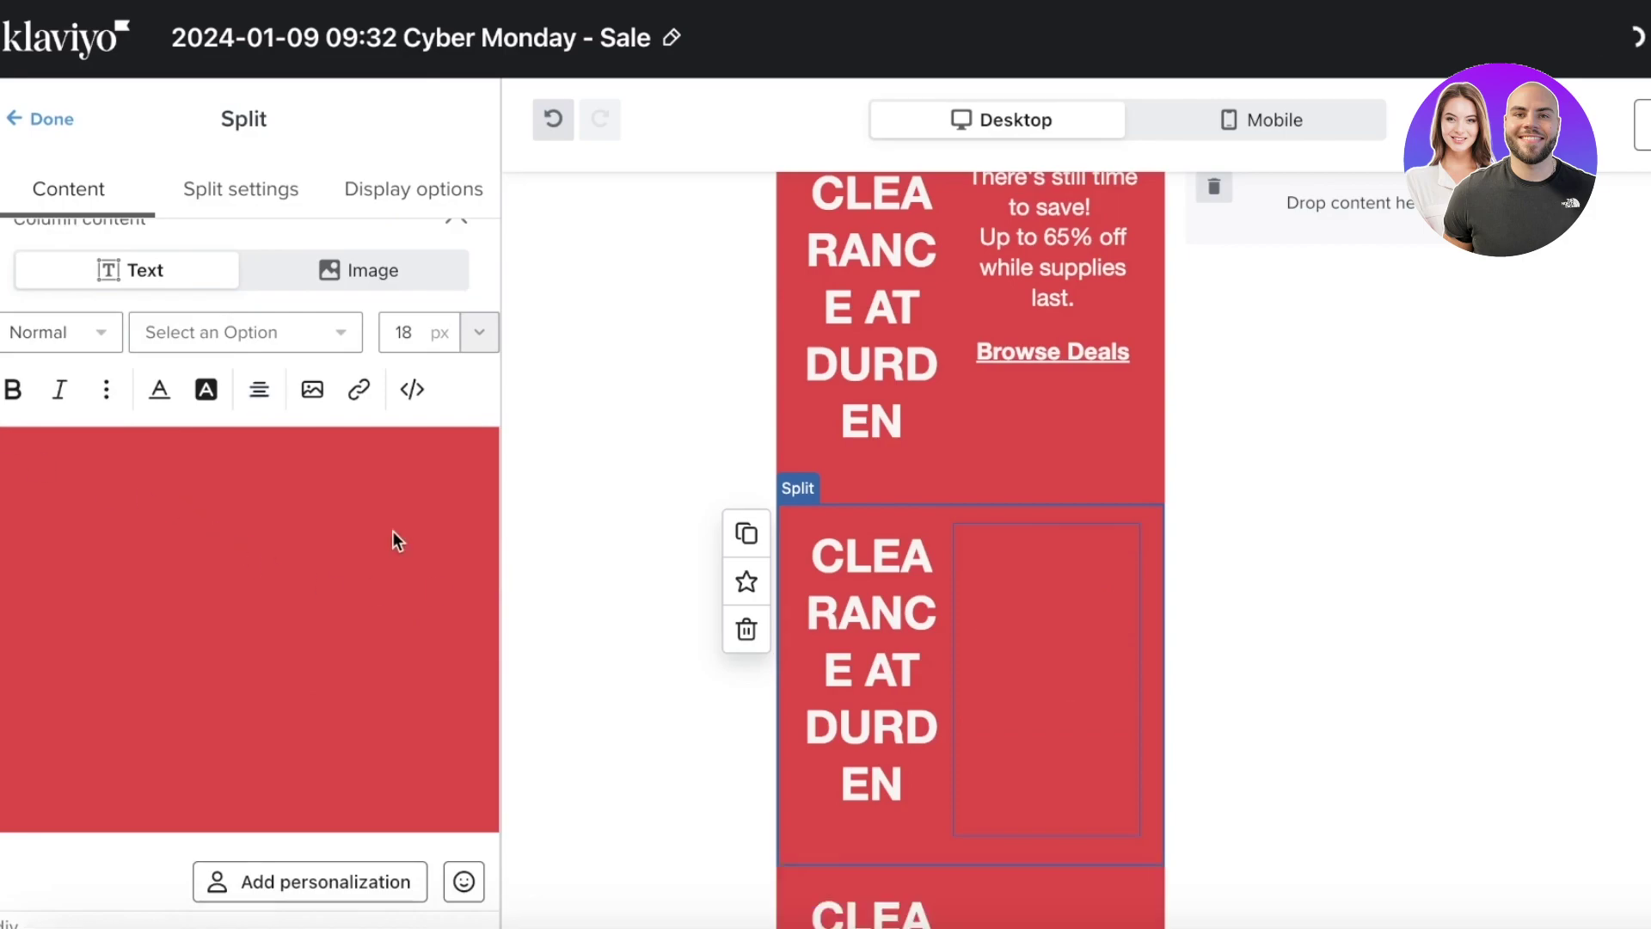
pyautogui.click(944, 671)
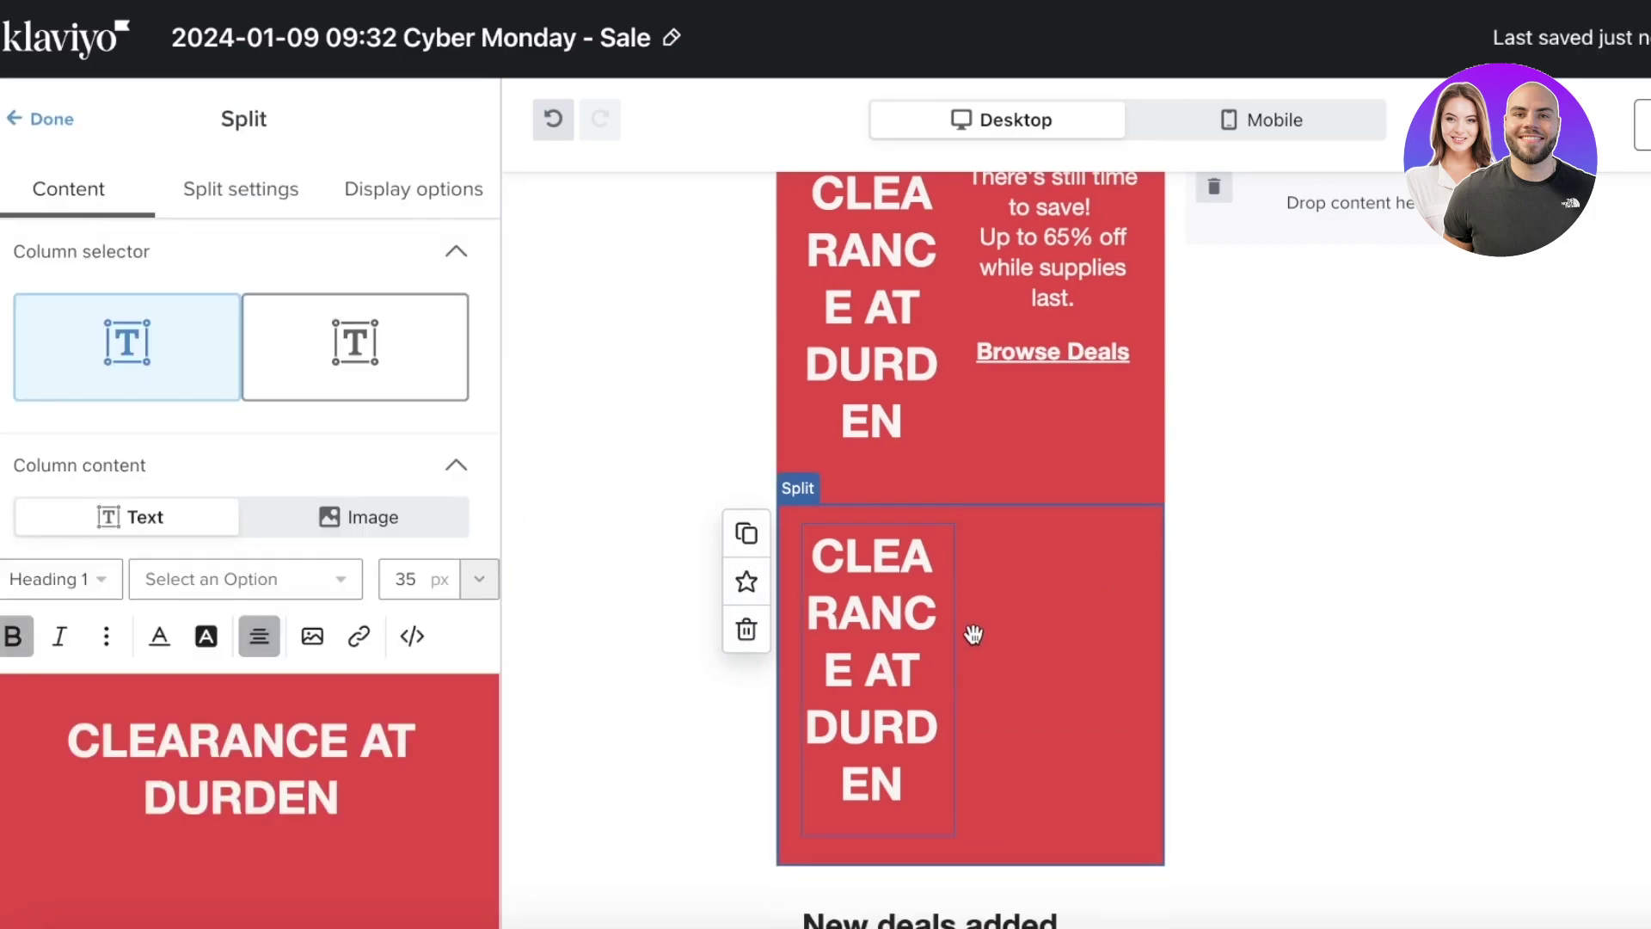
# - Set the duplicate banner's column widths to 99/1
pyautogui.rightClick(369, 343)
pyautogui.click(370, 343)
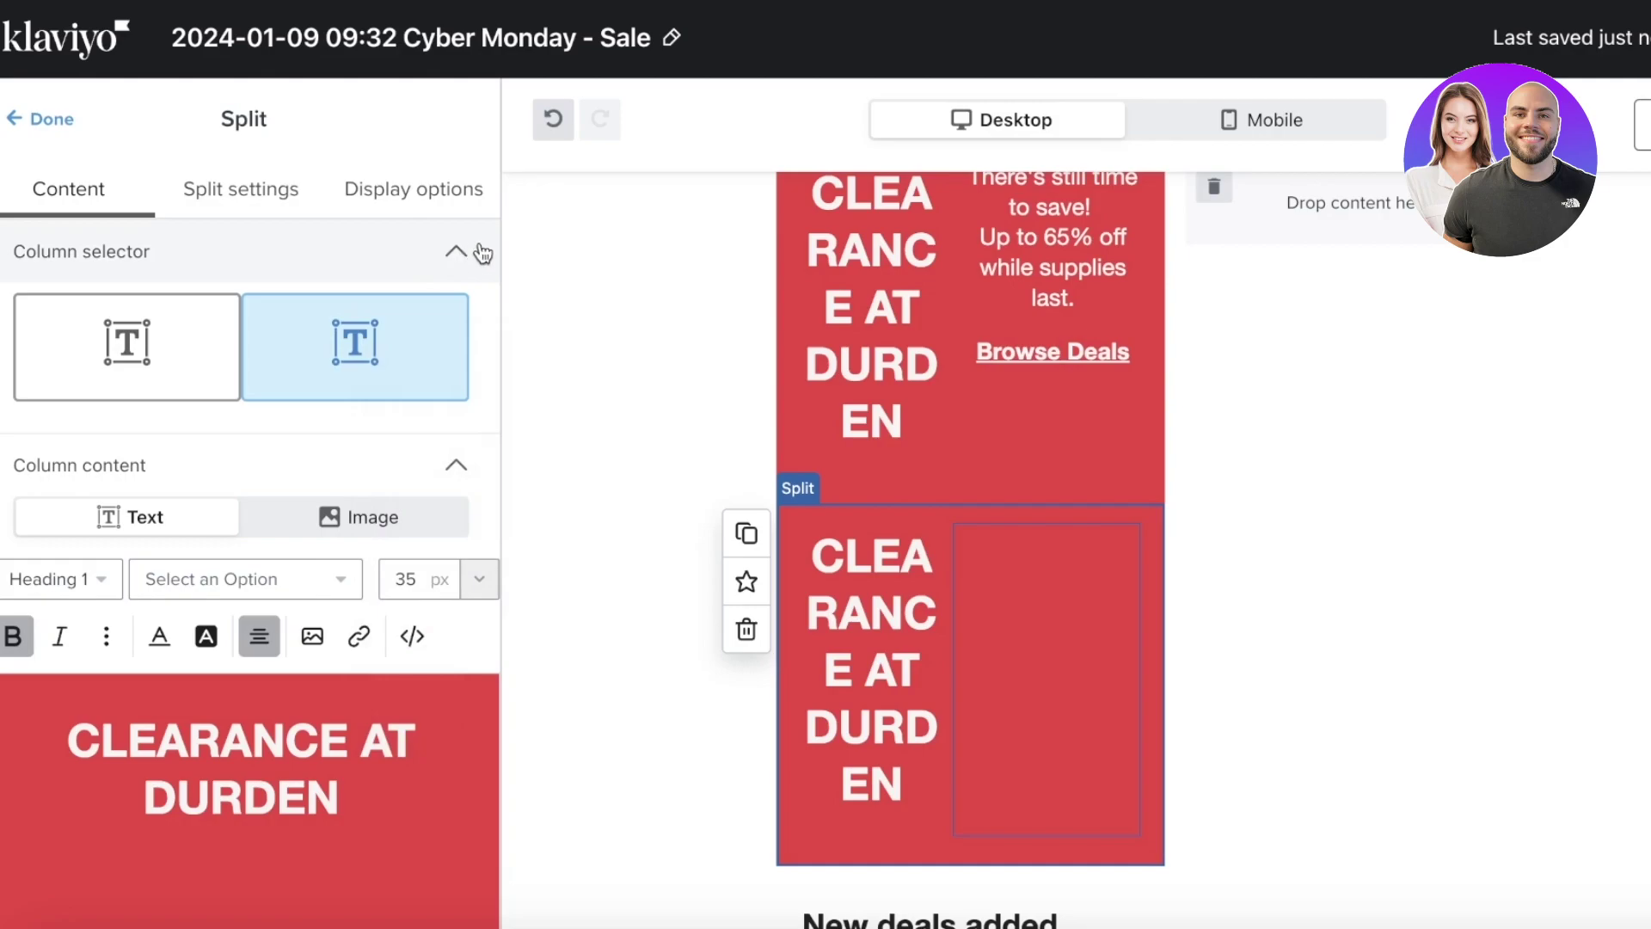
pyautogui.click(195, 344)
pyautogui.click(258, 393)
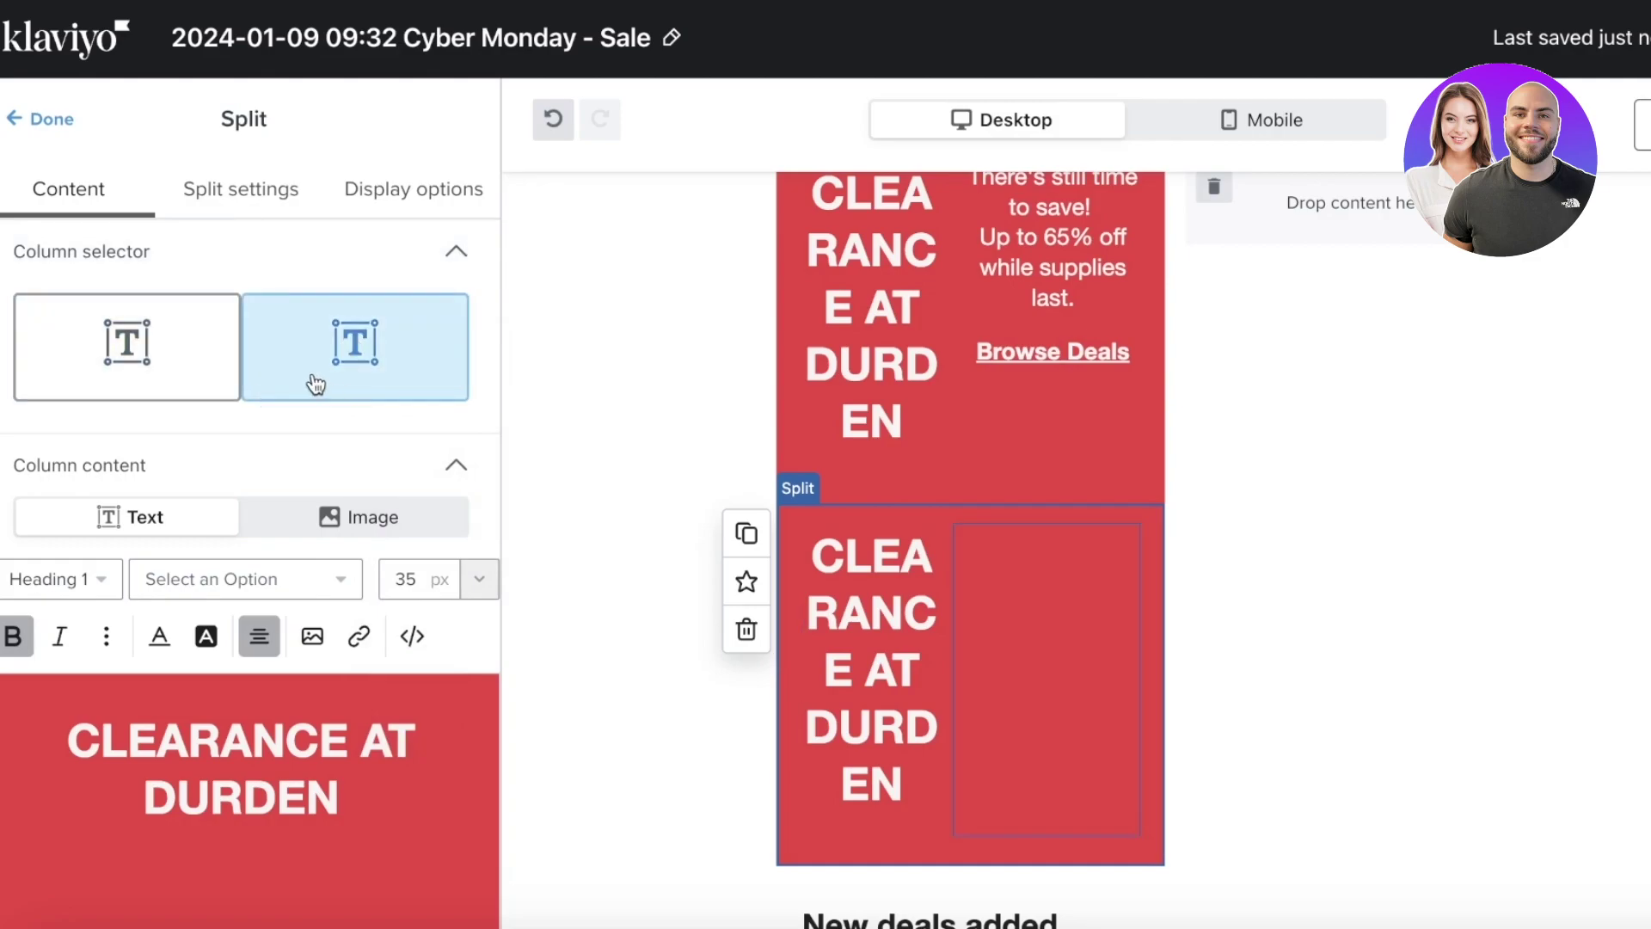
pyautogui.scroll(-3, 328, 524)
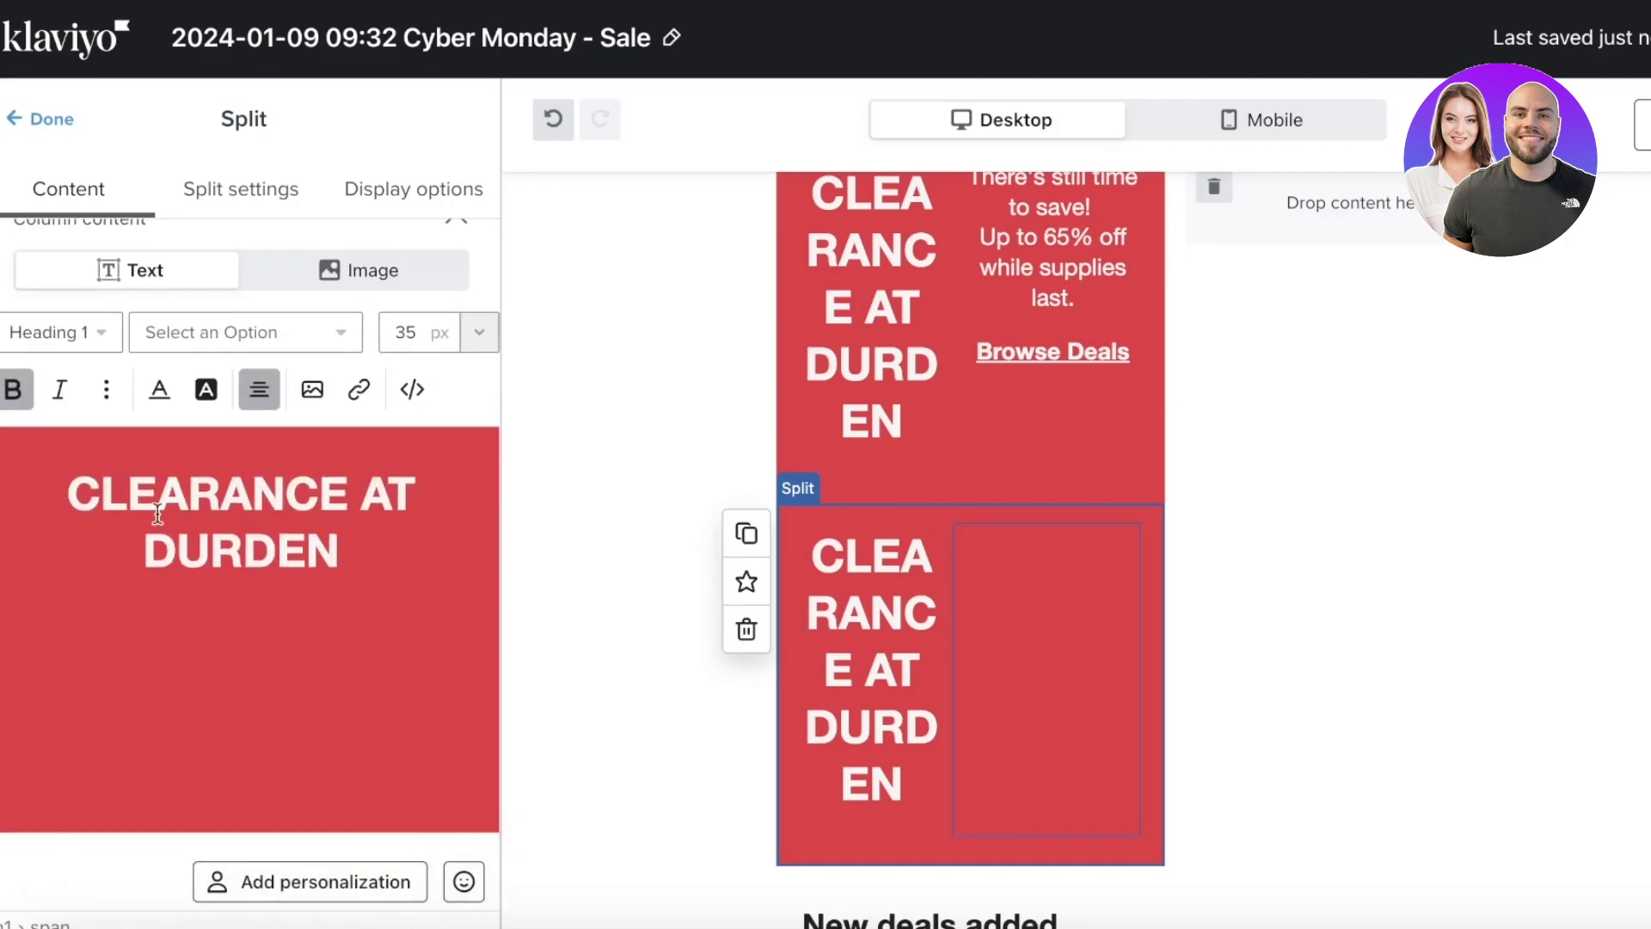
pyautogui.click(236, 193)
pyautogui.click(206, 441)
pyautogui.click(206, 440)
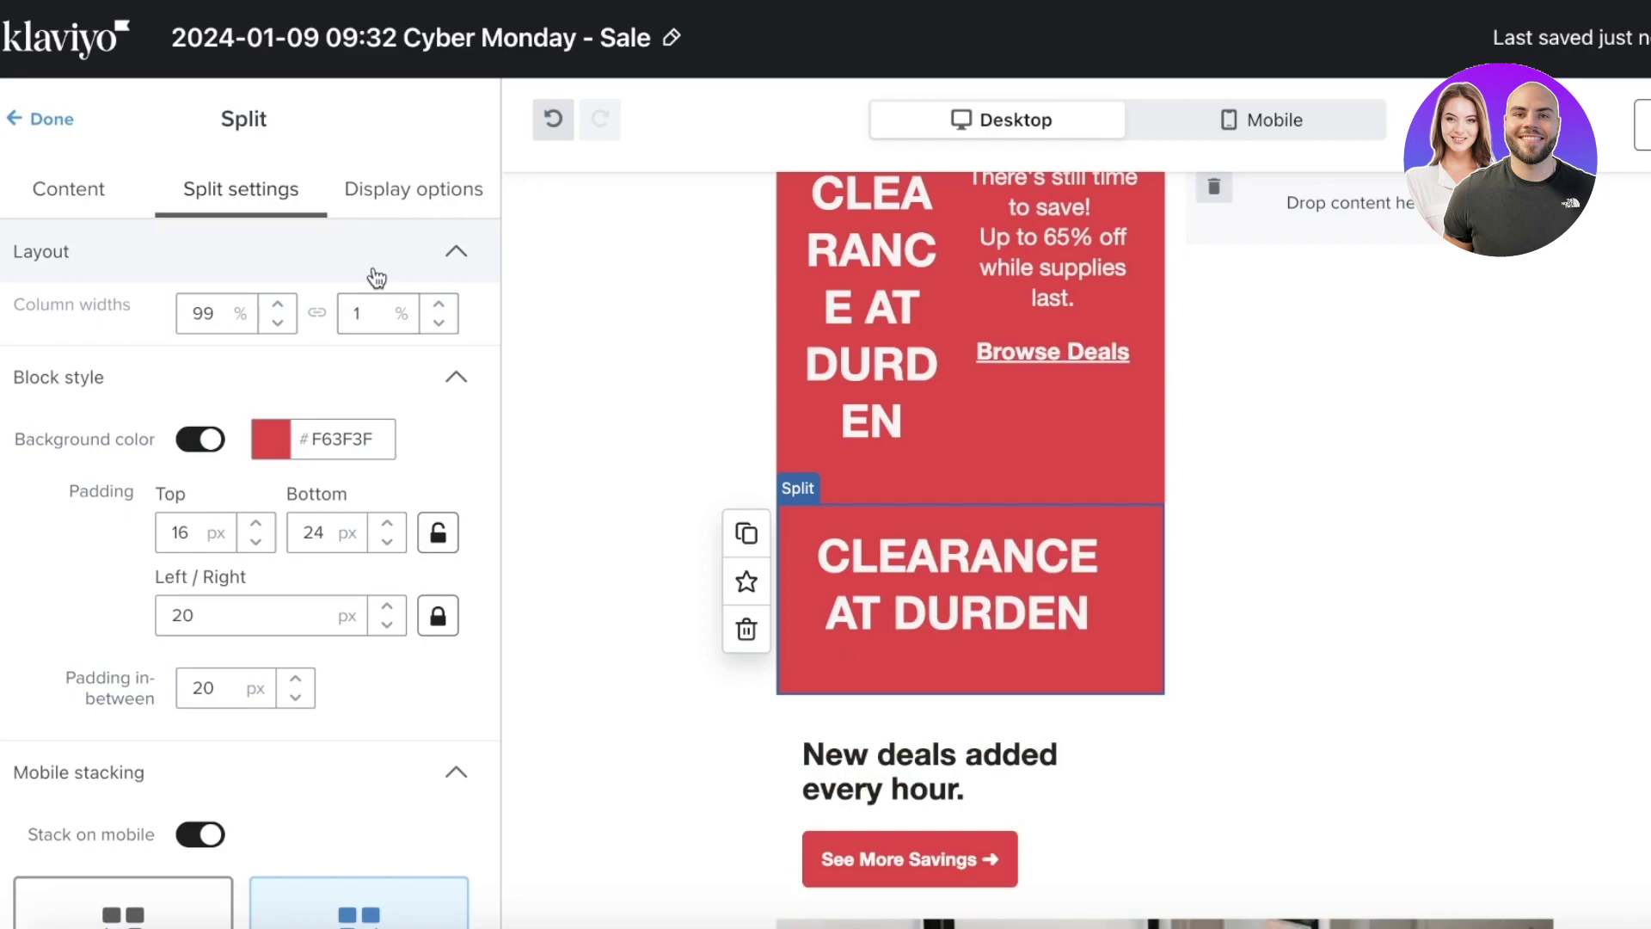
pyautogui.click(693, 314)
pyautogui.scroll(4, 830, 645)
# - Delete the original two-column red banner and its empty drop zone
pyautogui.click(830, 645)
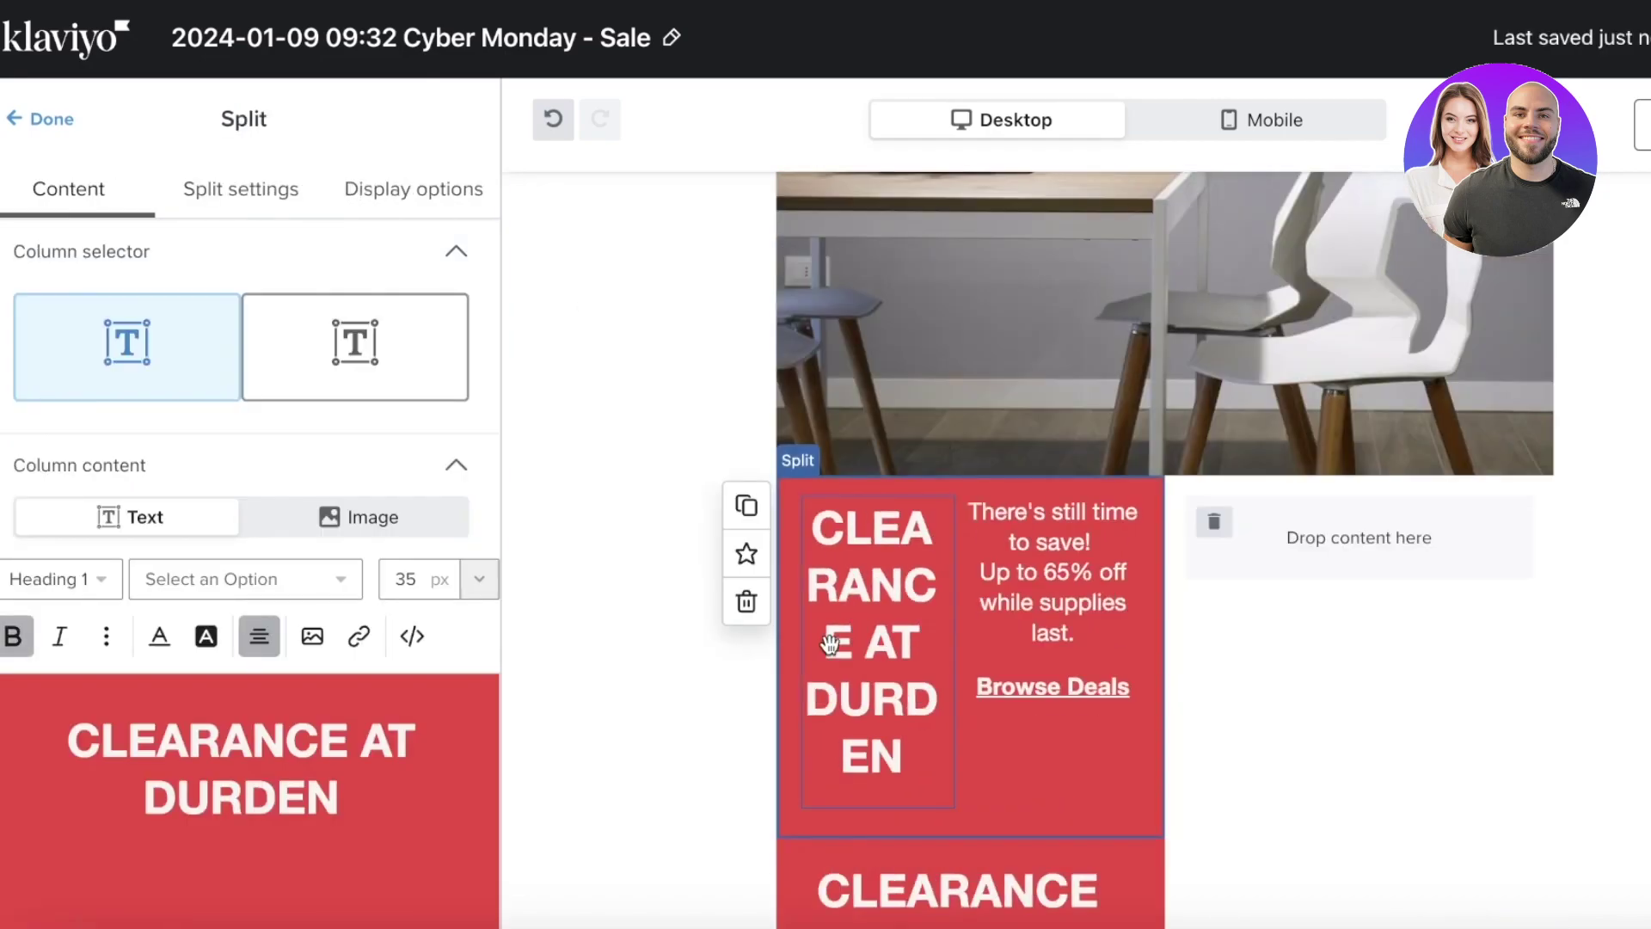
pyautogui.click(768, 613)
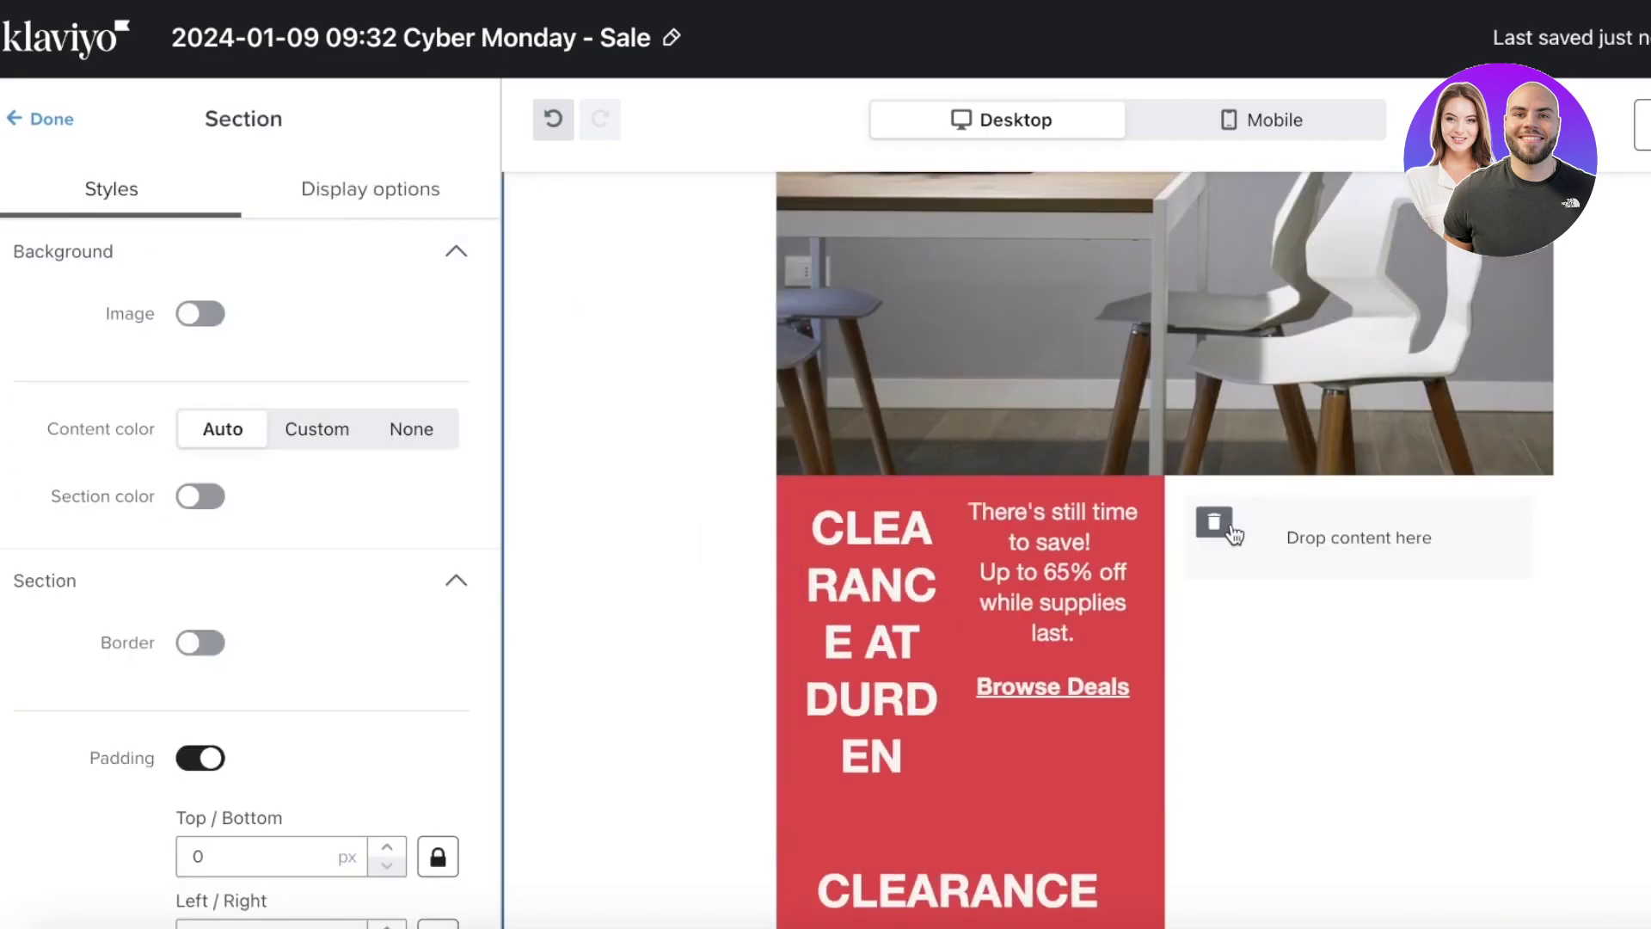
pyautogui.click(1214, 521)
pyautogui.click(1083, 738)
pyautogui.click(795, 623)
pyautogui.click(1245, 737)
pyautogui.click(947, 711)
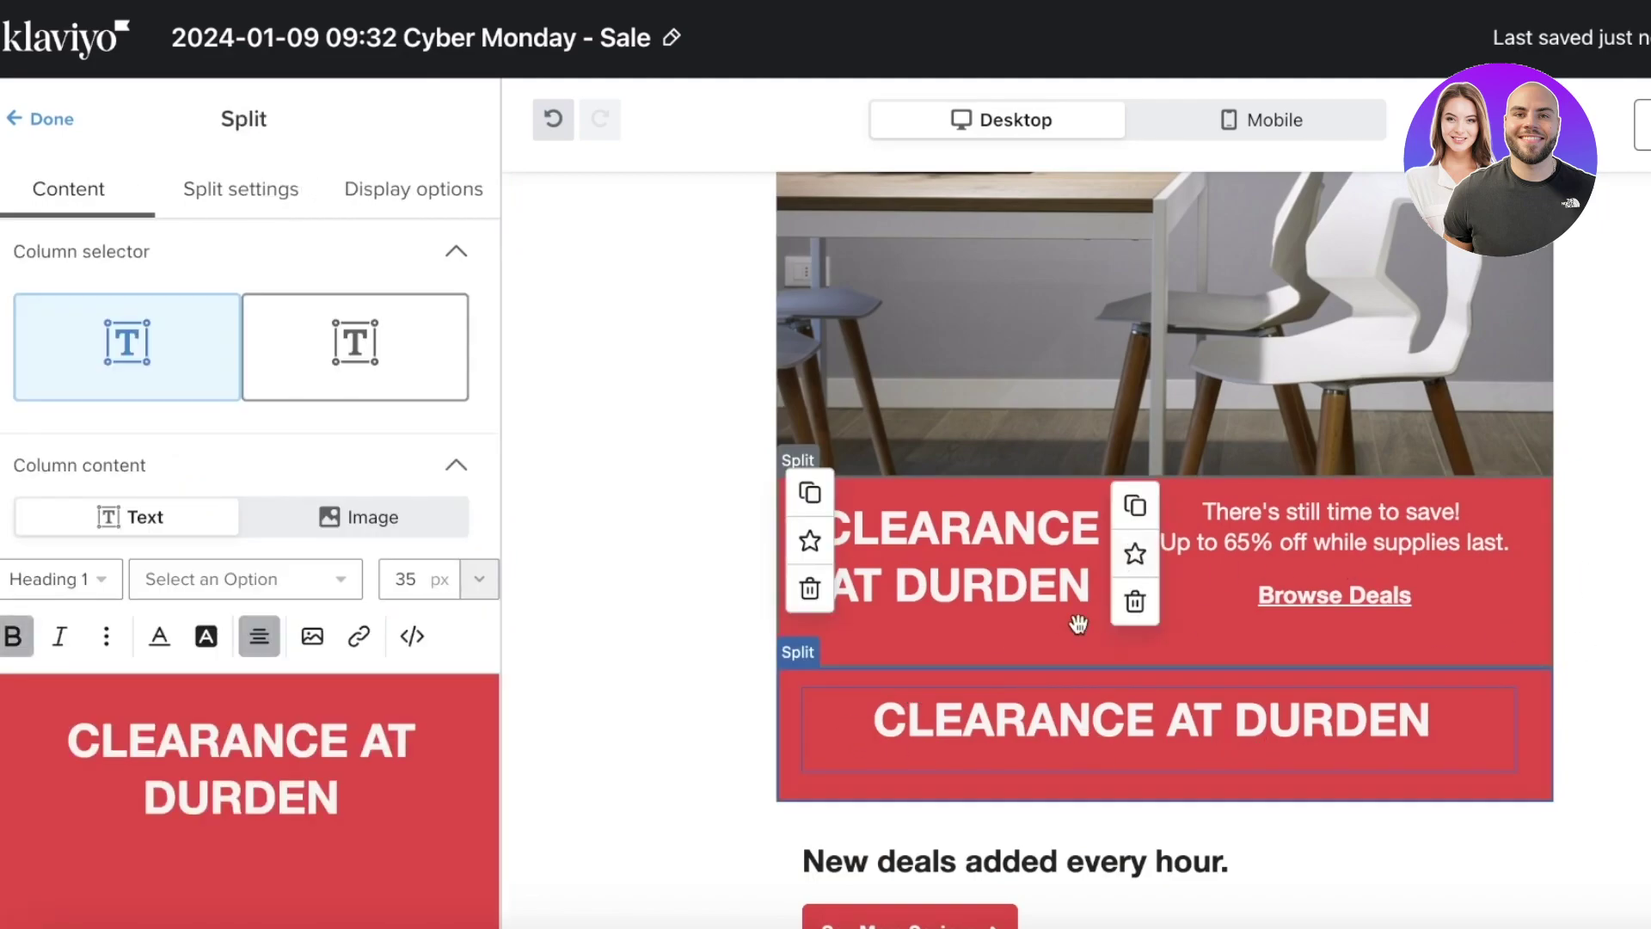
pyautogui.click(1035, 568)
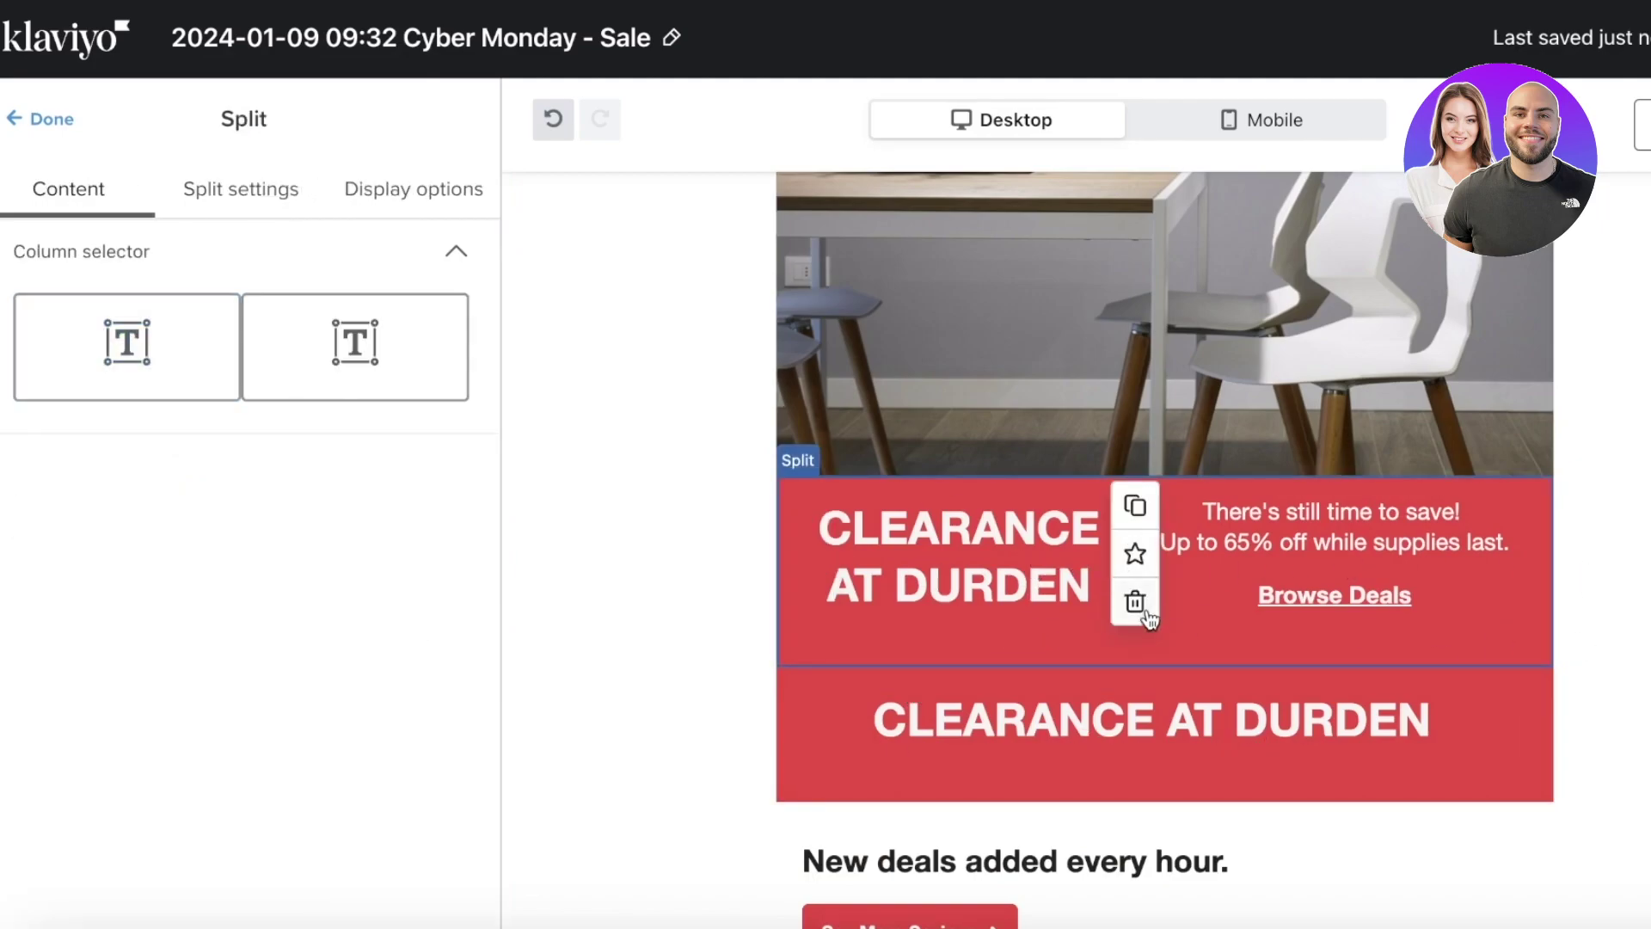
pyautogui.click(1135, 602)
pyautogui.scroll(-1, 989, 682)
pyautogui.scroll(-4, 989, 682)
pyautogui.scroll(4, 1209, 361)
pyautogui.scroll(-6, 1209, 361)
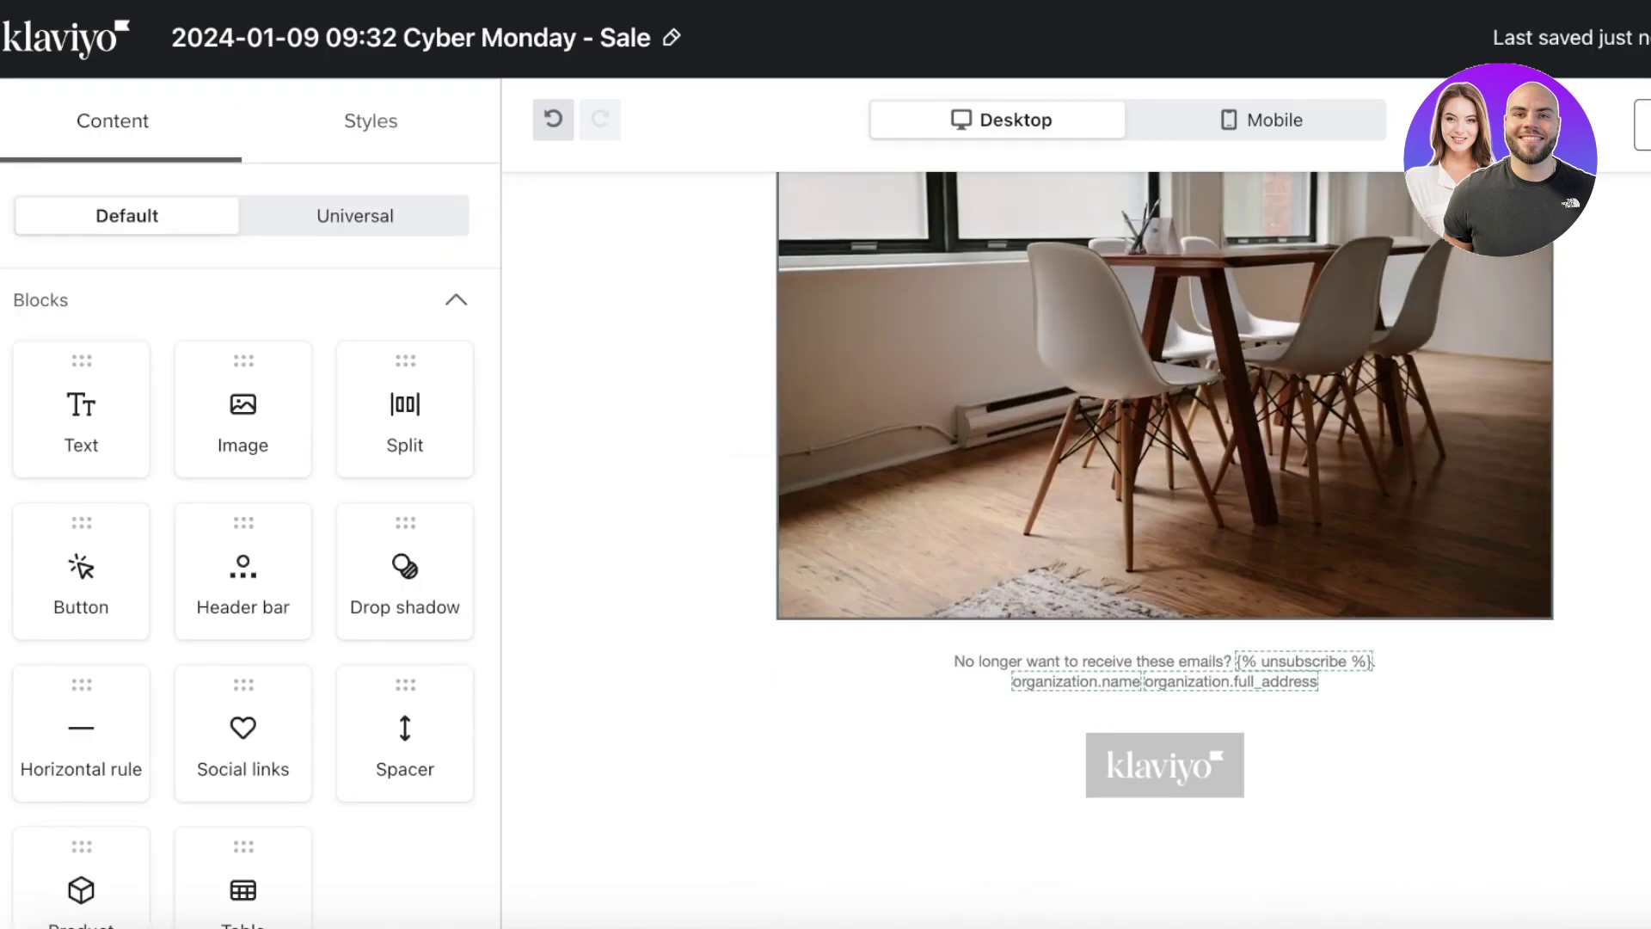
pyautogui.scroll(5, 1247, 524)
pyautogui.scroll(-5, 1220, 524)
pyautogui.scroll(5, 1232, 586)
pyautogui.scroll(-5, 1507, 516)
pyautogui.scroll(5, 1508, 516)
pyautogui.scroll(-5, 1504, 515)
pyautogui.click(1165, 761)
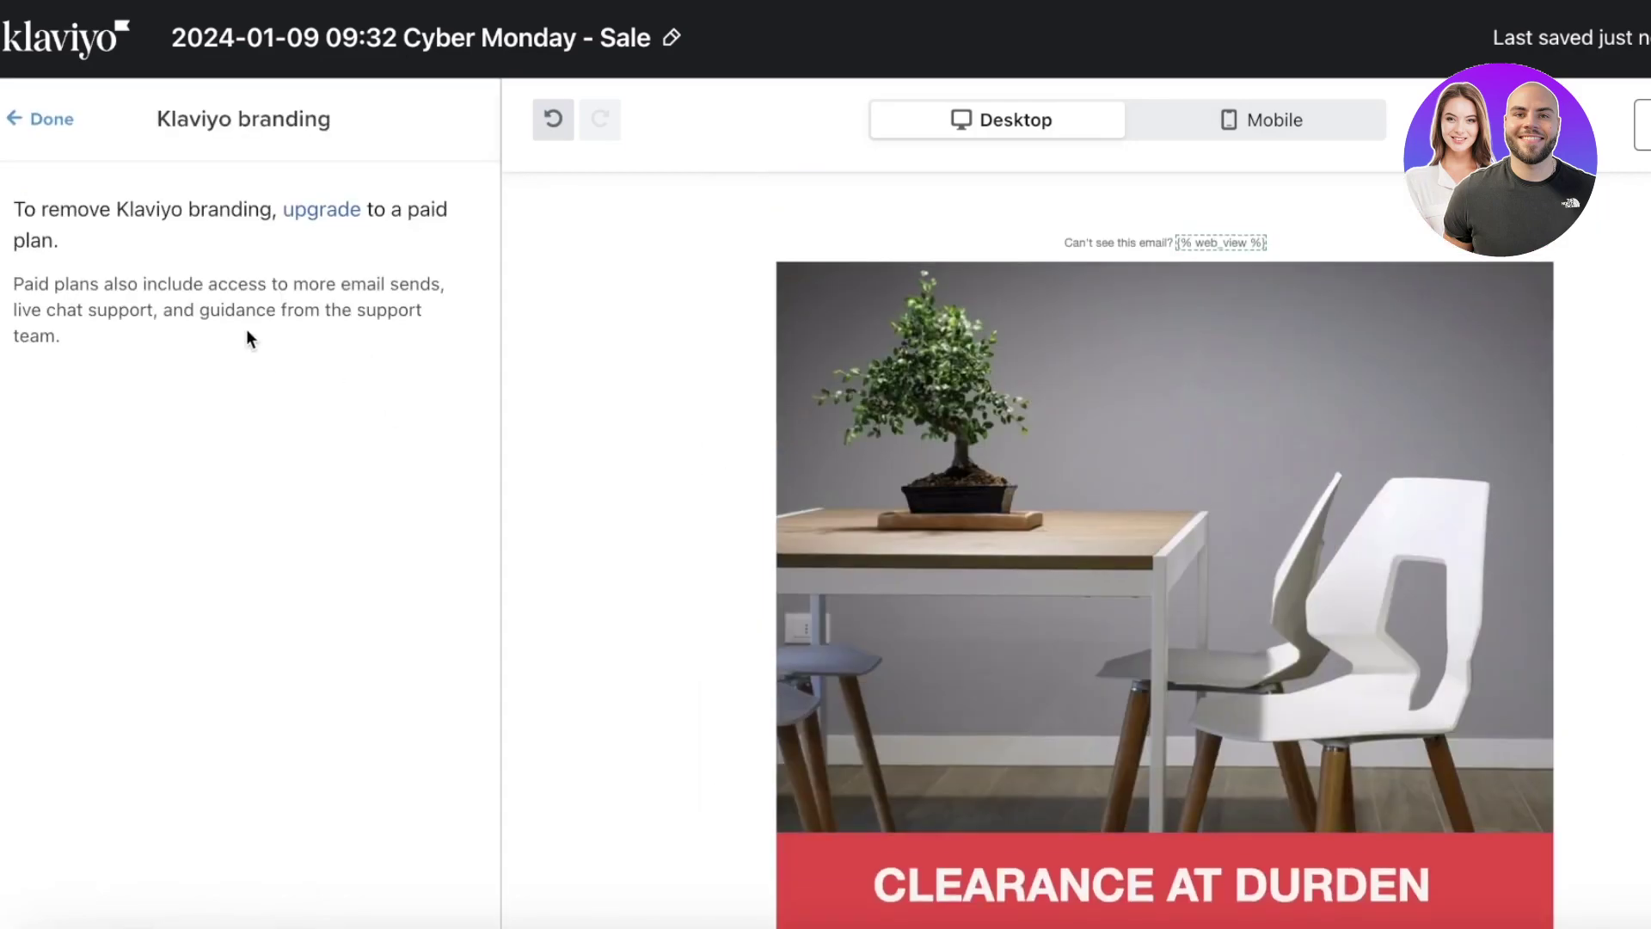
pyautogui.click(45, 118)
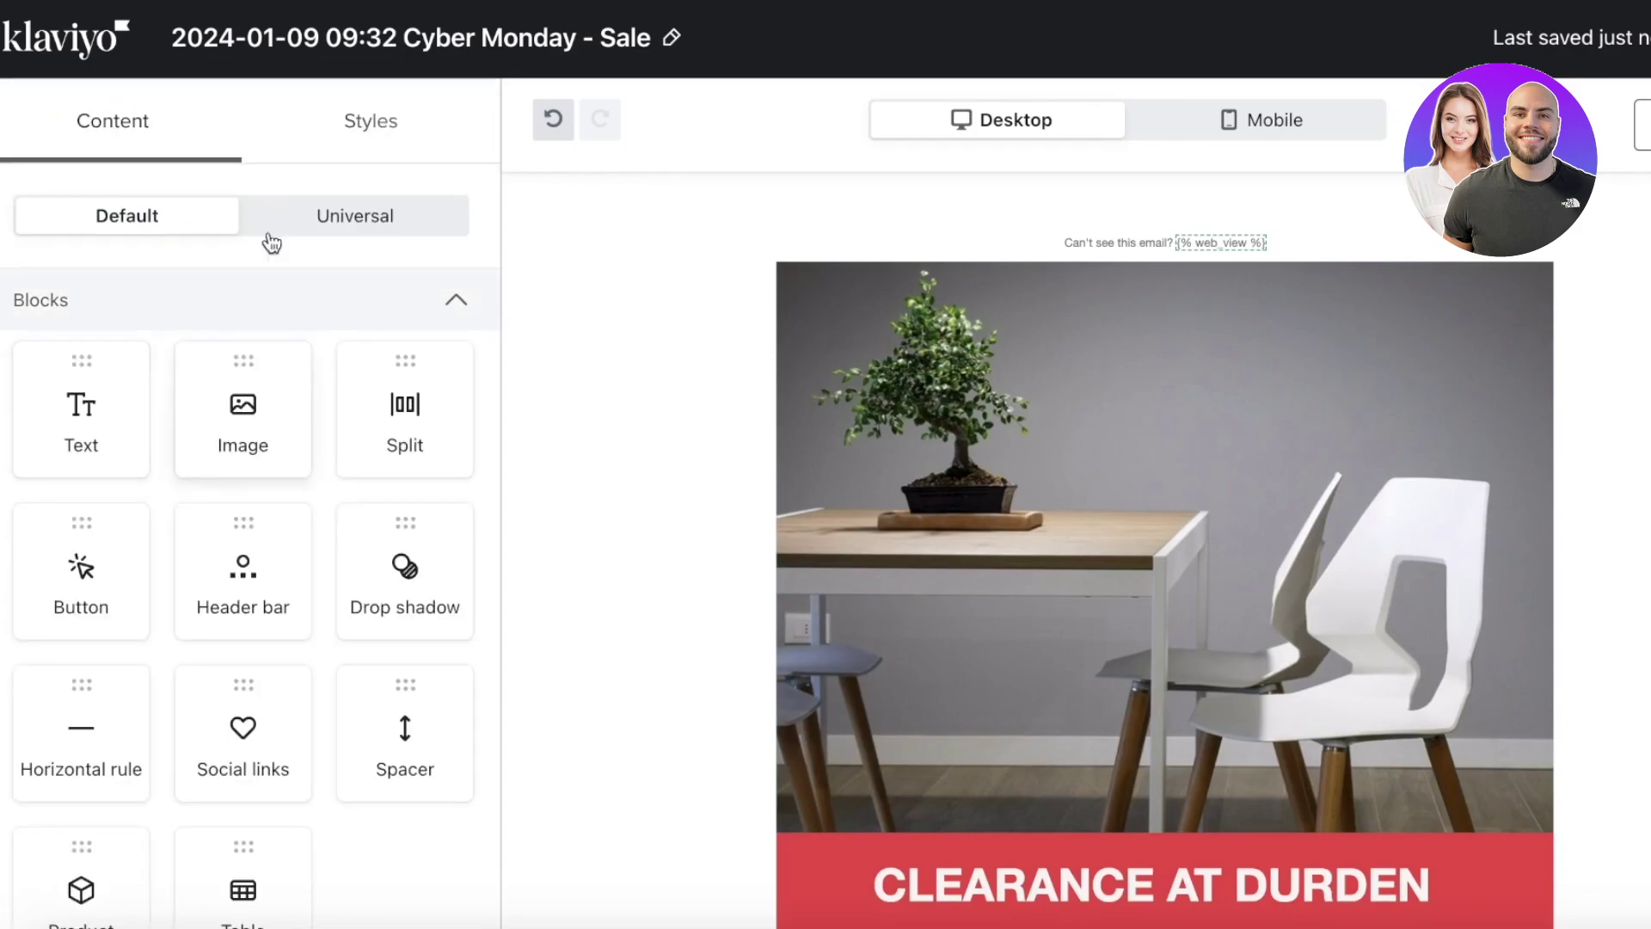
pyautogui.scroll(-3, 411, 784)
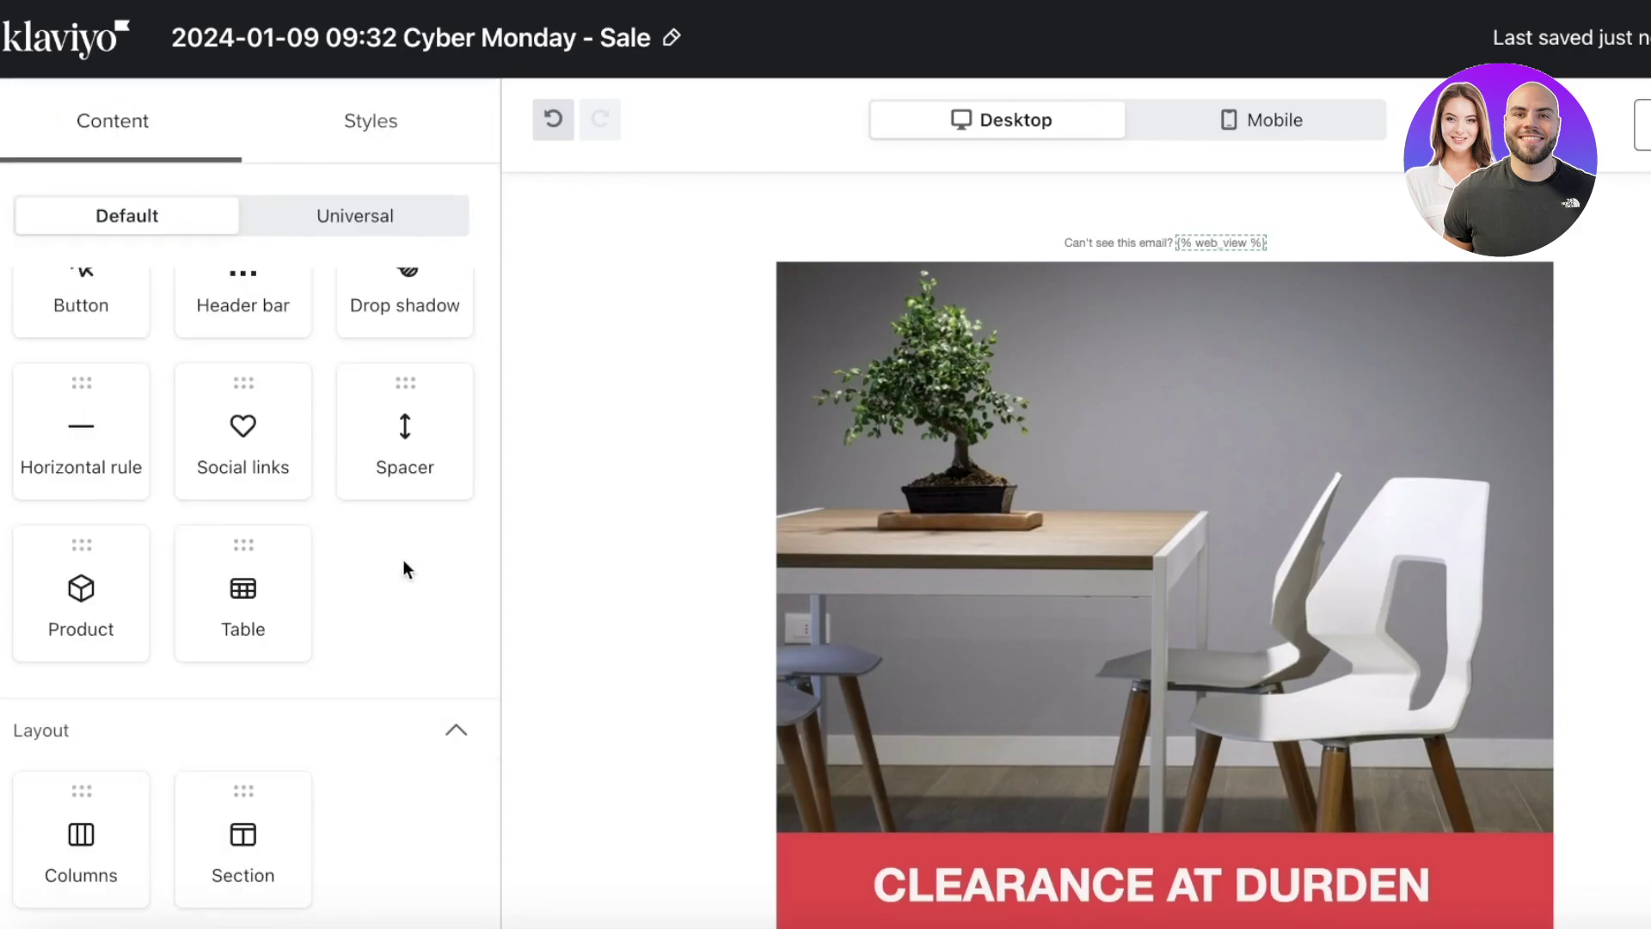
pyautogui.scroll(3, 399, 472)
pyautogui.scroll(-10, 1482, 487)
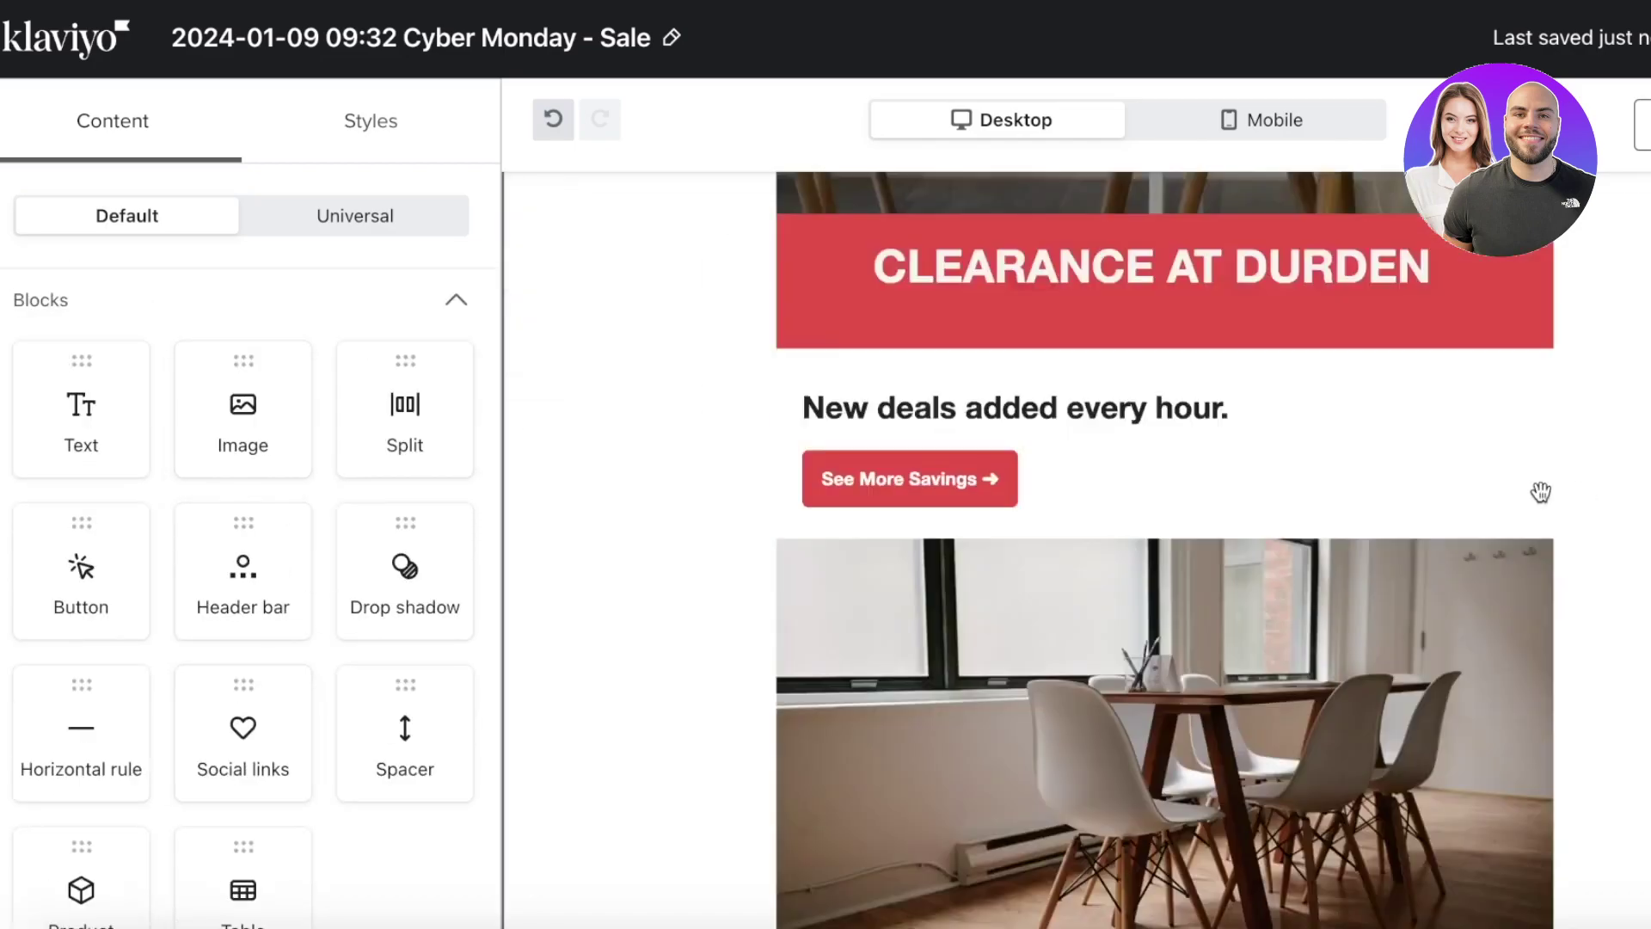
pyautogui.scroll(10, 1423, 526)
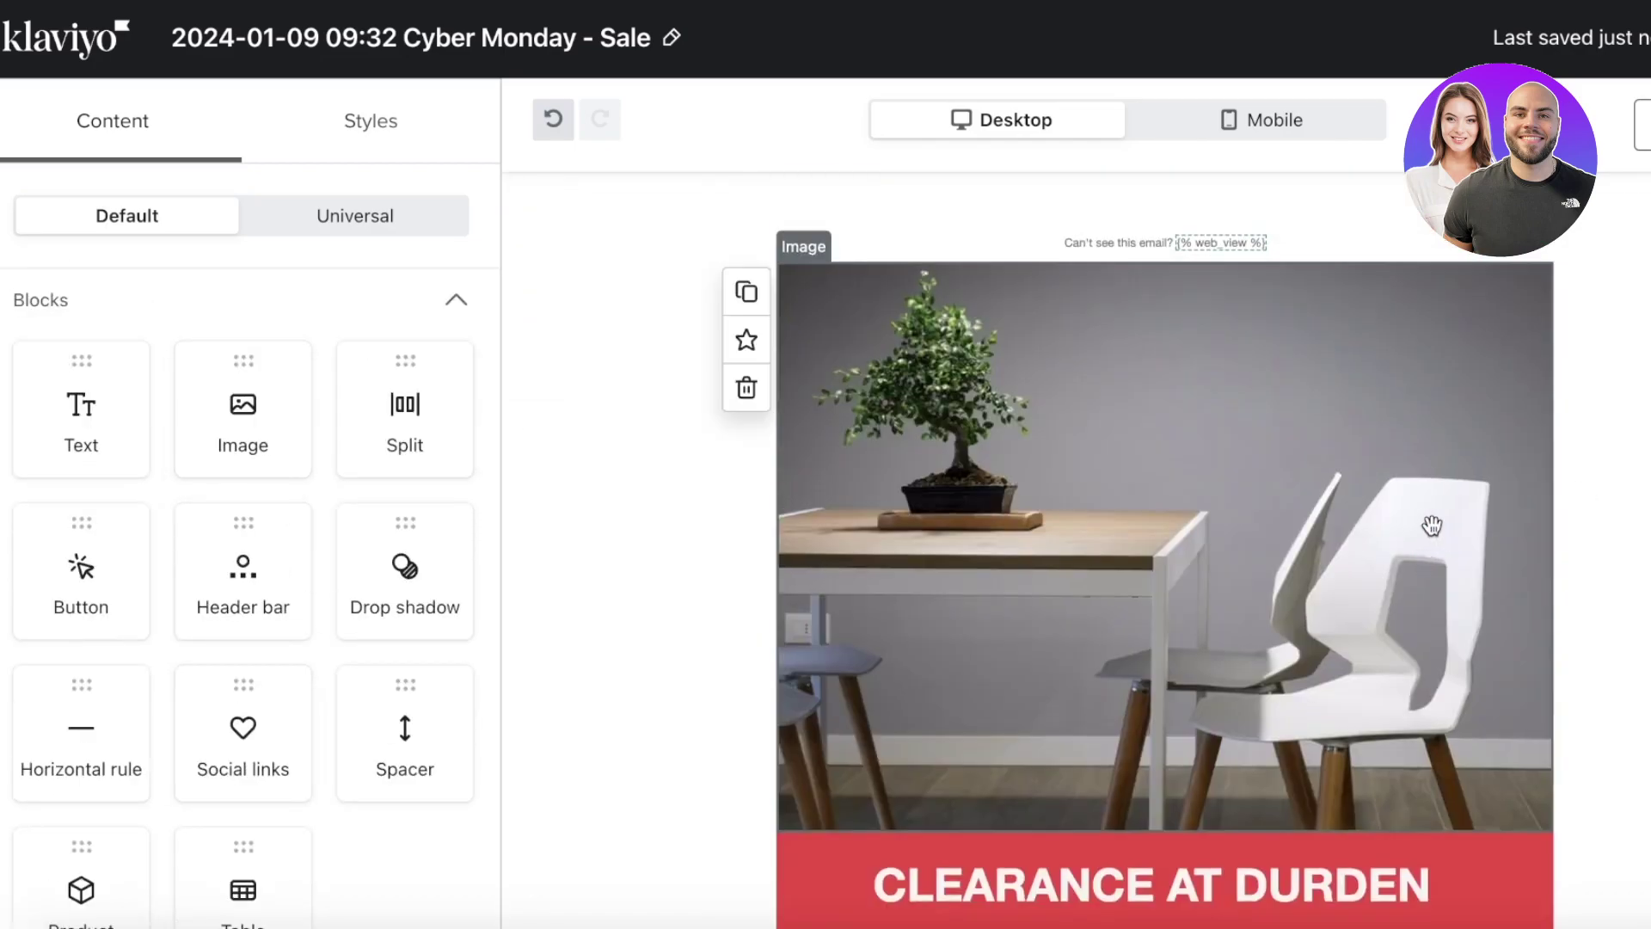
# - Preview the email, cancel the test send, then save the CLEARANCE AT DURDEN template
pyautogui.click(1644, 125)
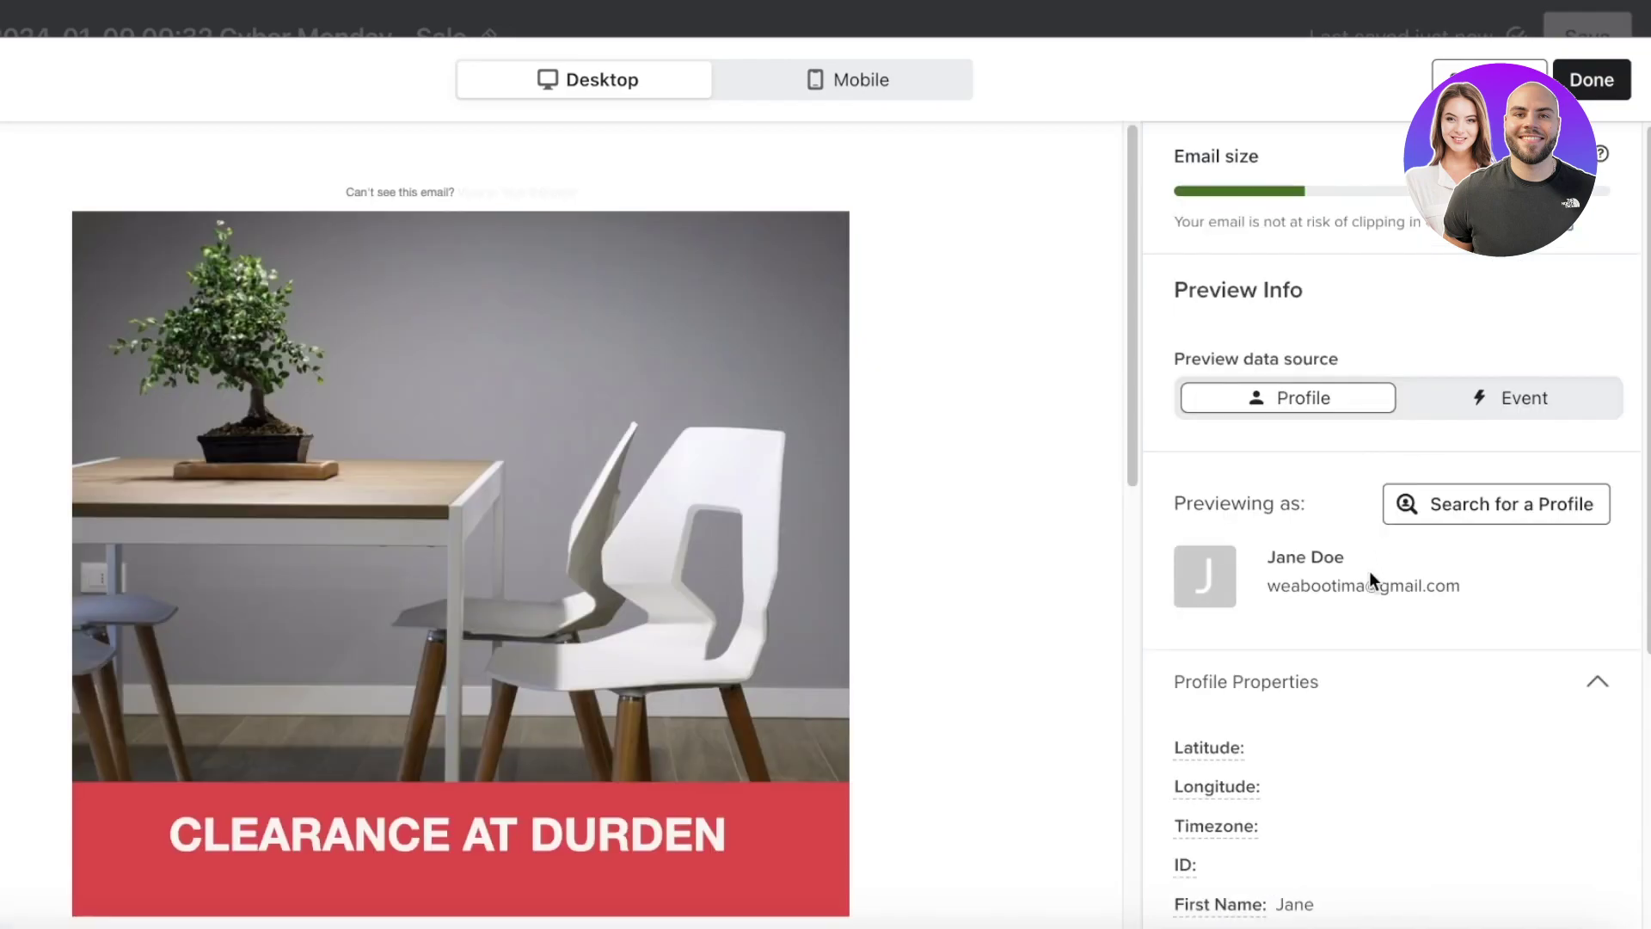
pyautogui.scroll(-5, 1144, 508)
pyautogui.scroll(-10, 680, 491)
pyautogui.scroll(15, 741, 385)
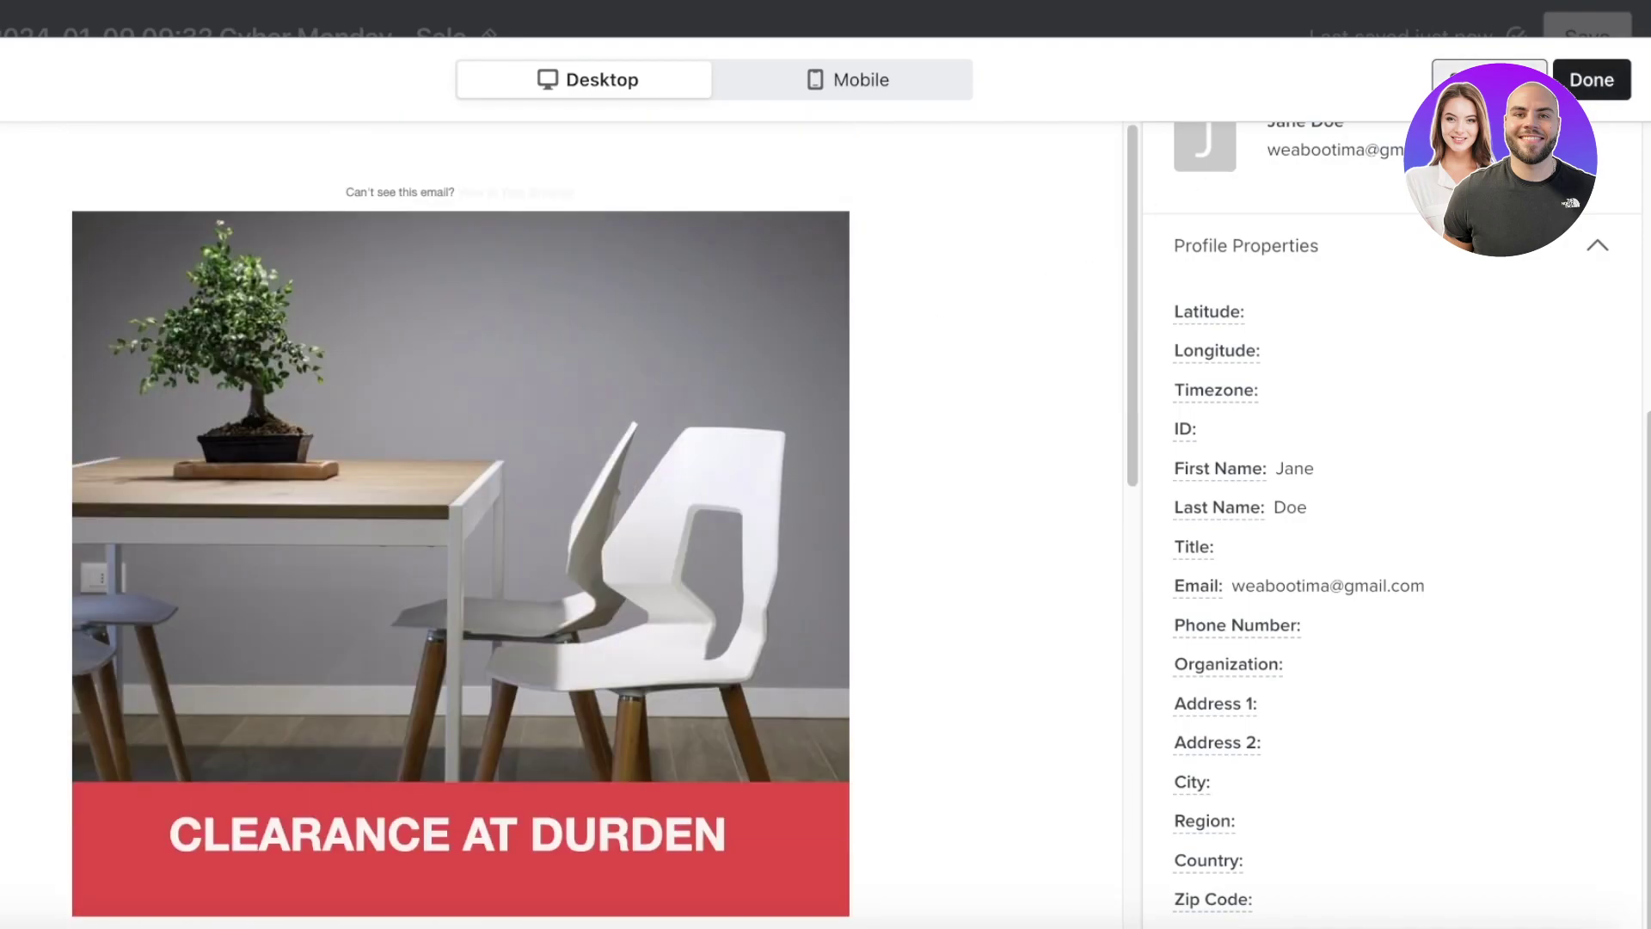
pyautogui.click(1490, 79)
pyautogui.click(1203, 247)
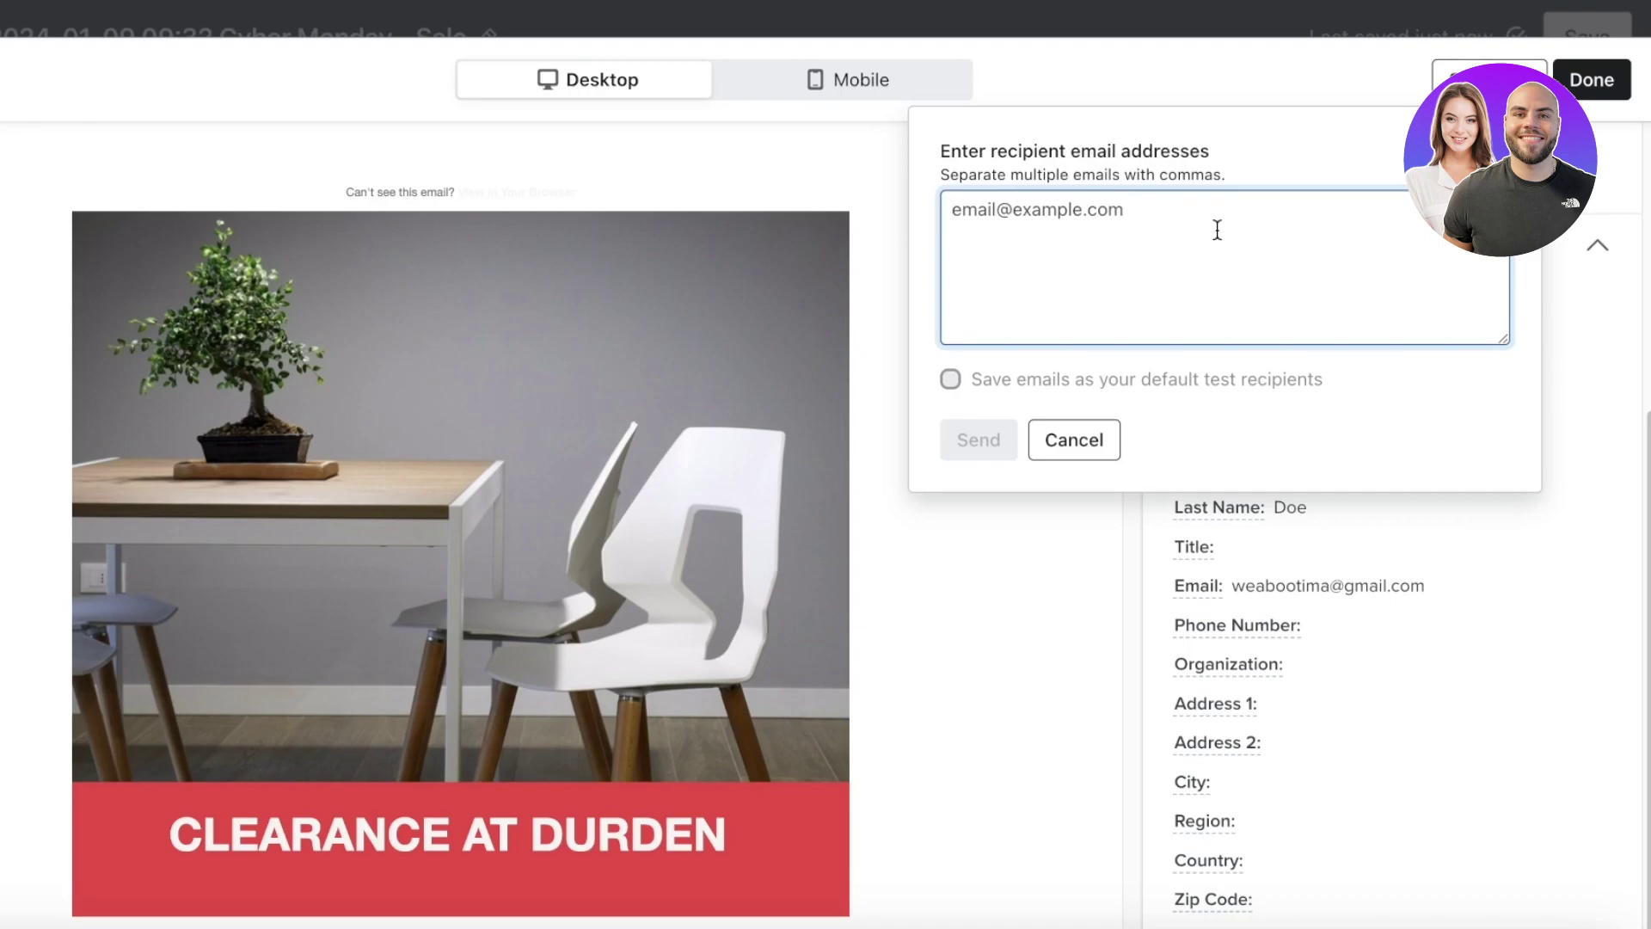
pyautogui.click(1598, 94)
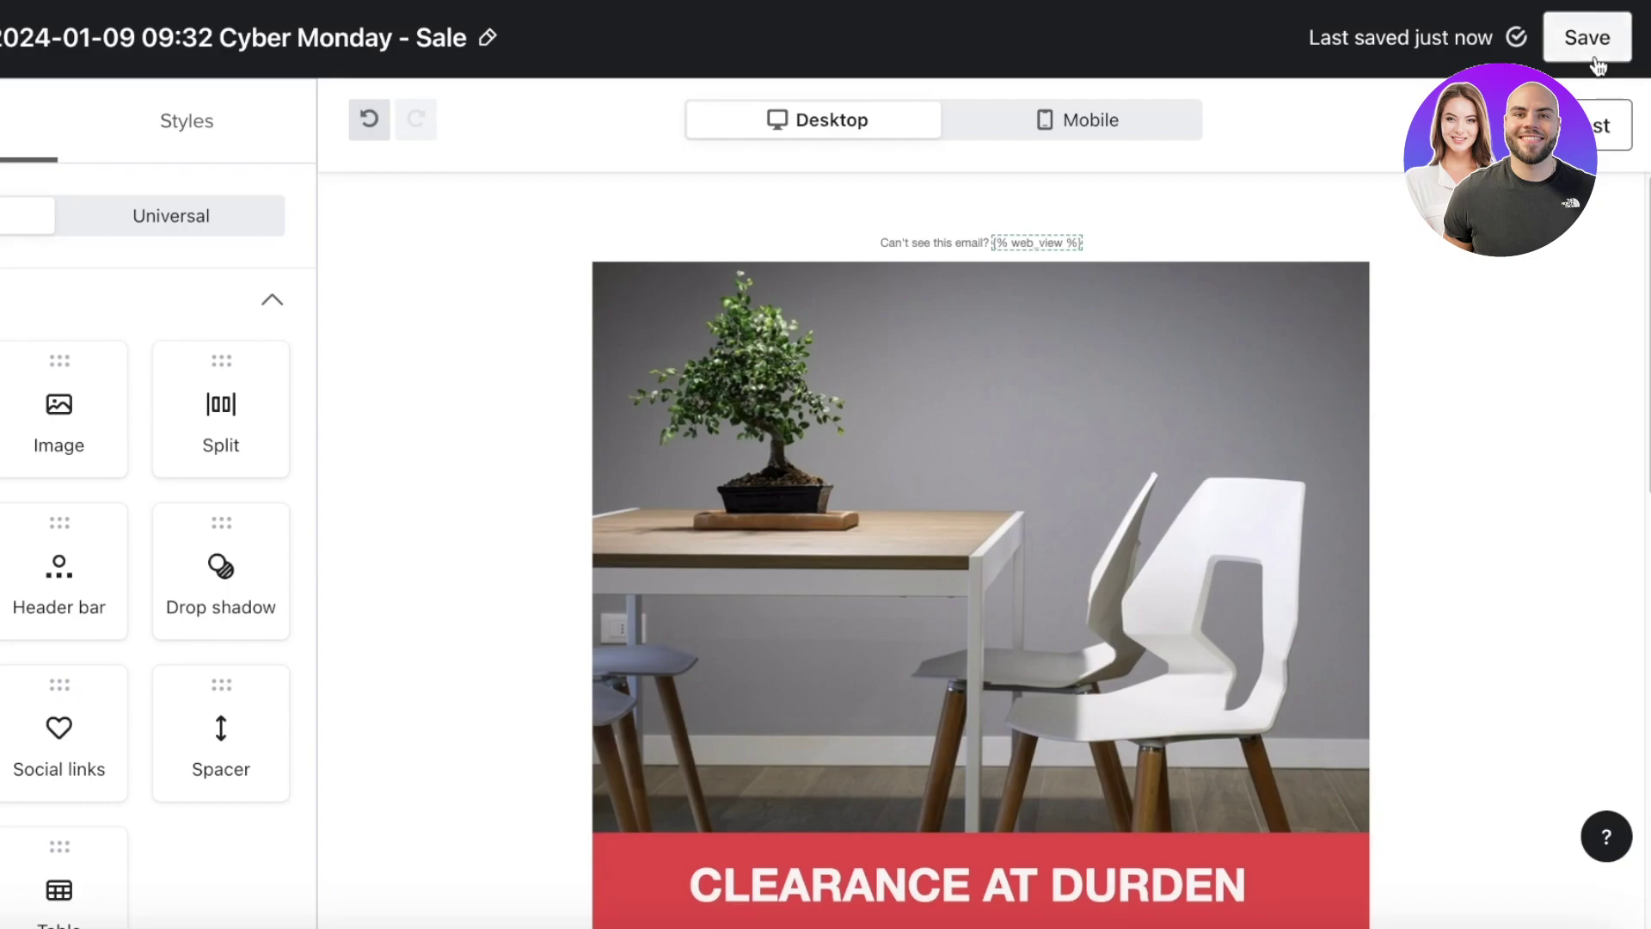
pyautogui.click(1596, 61)
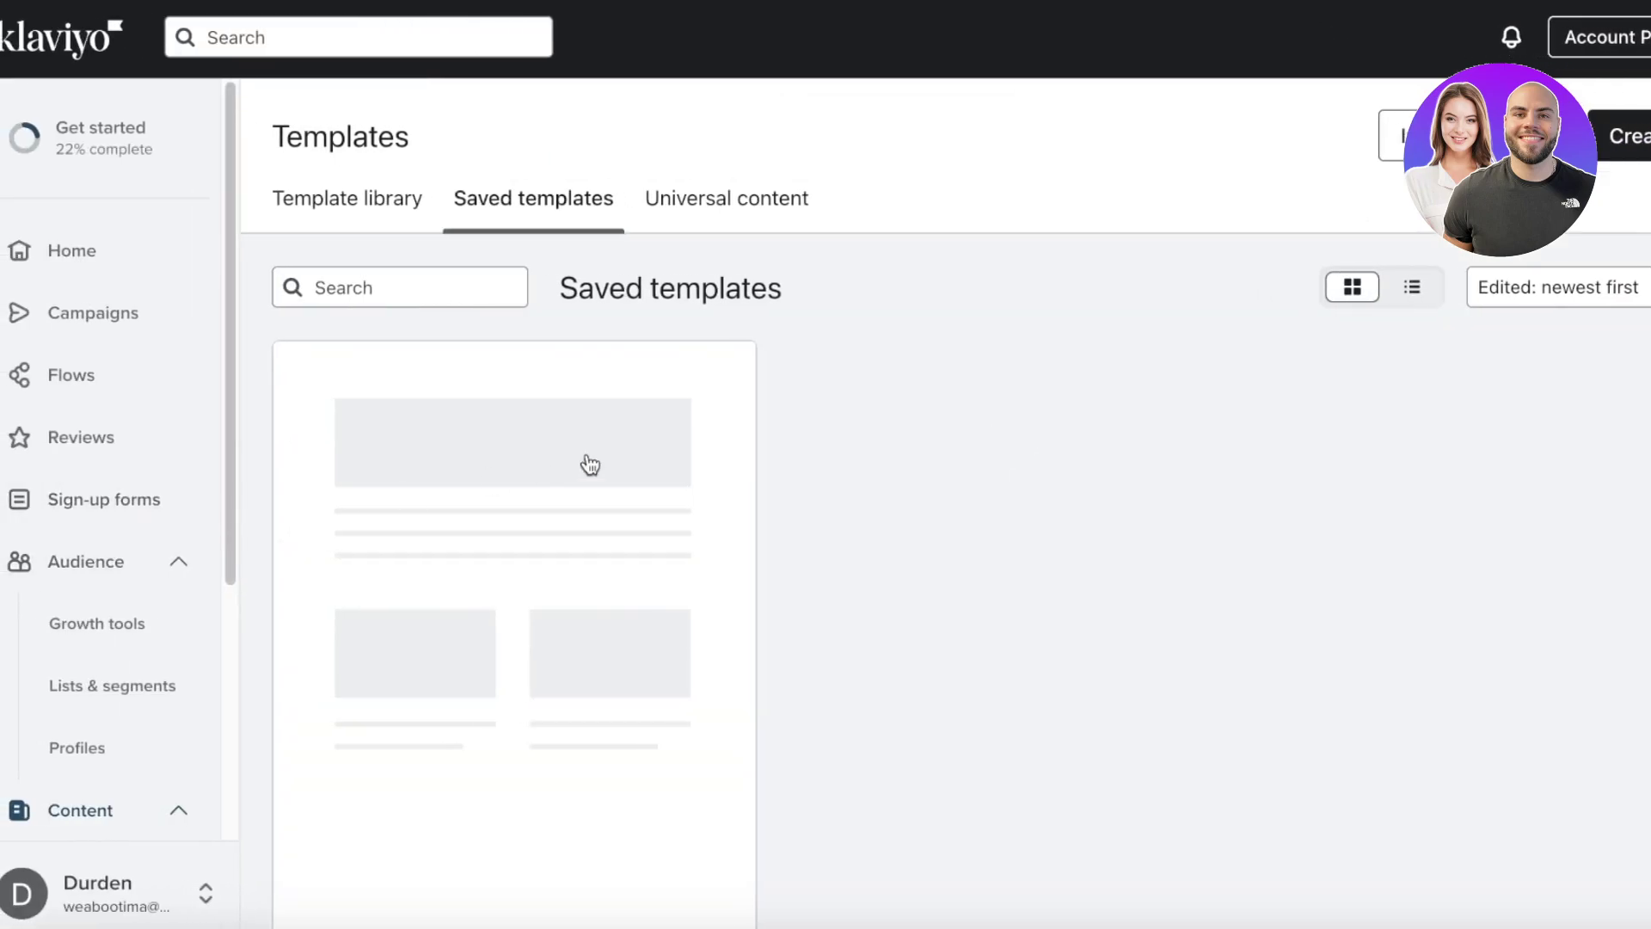
# - Check the saved Cyber Monday template's options menu, then reload the Templates page
pyautogui.scroll(-2, 698, 532)
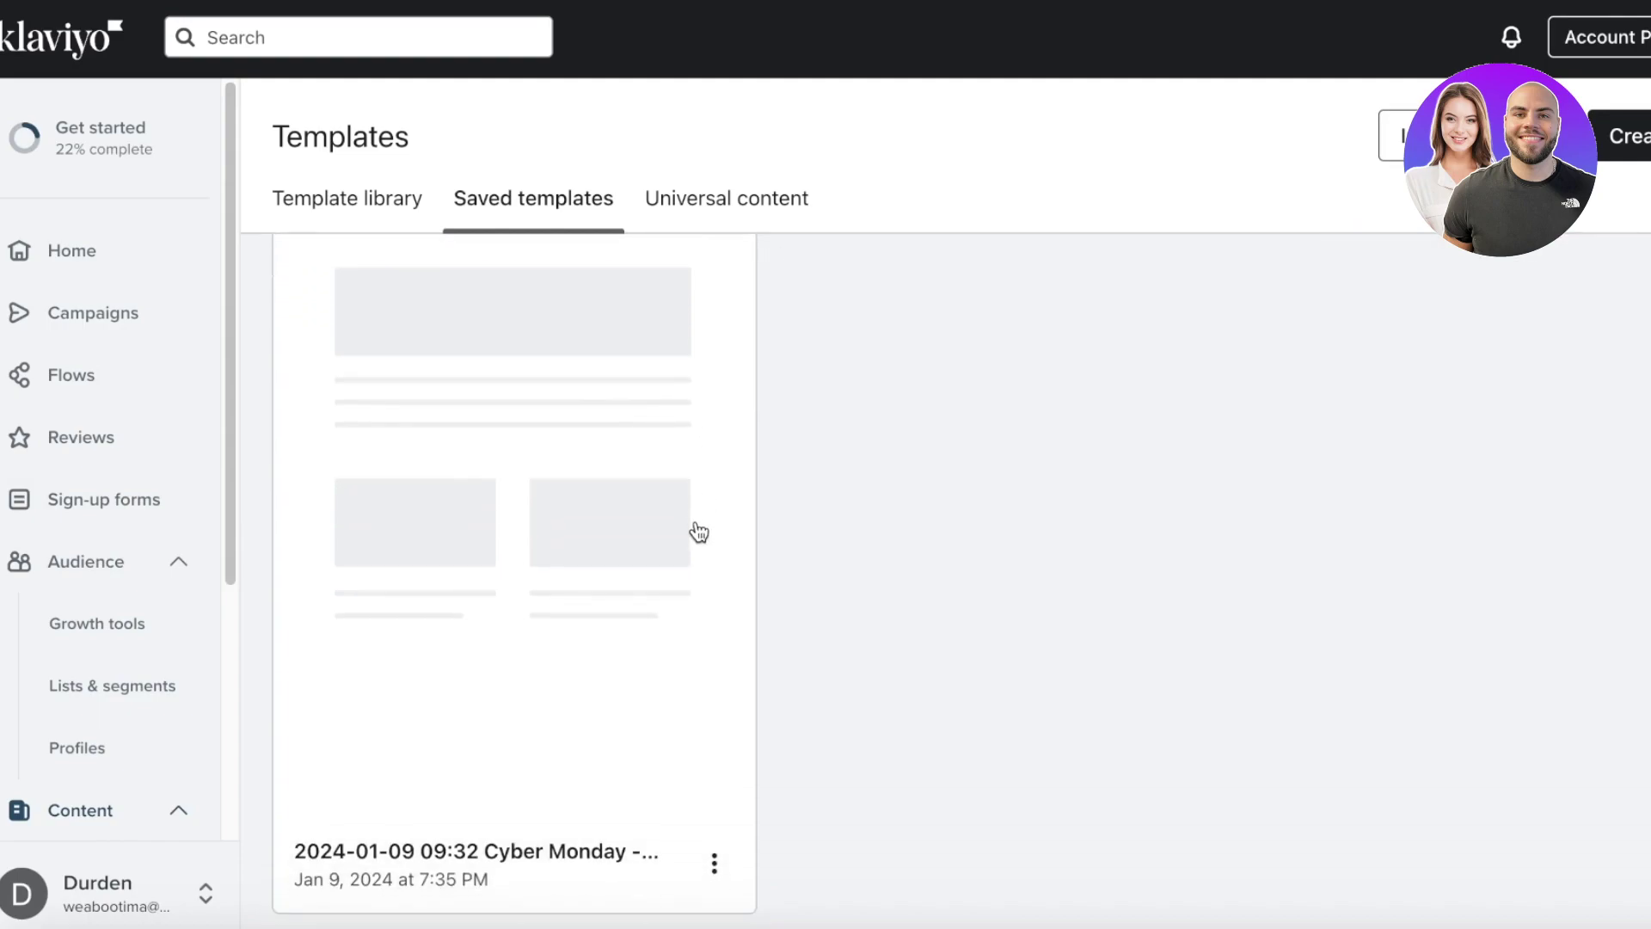
pyautogui.click(714, 863)
pyautogui.click(1096, 571)
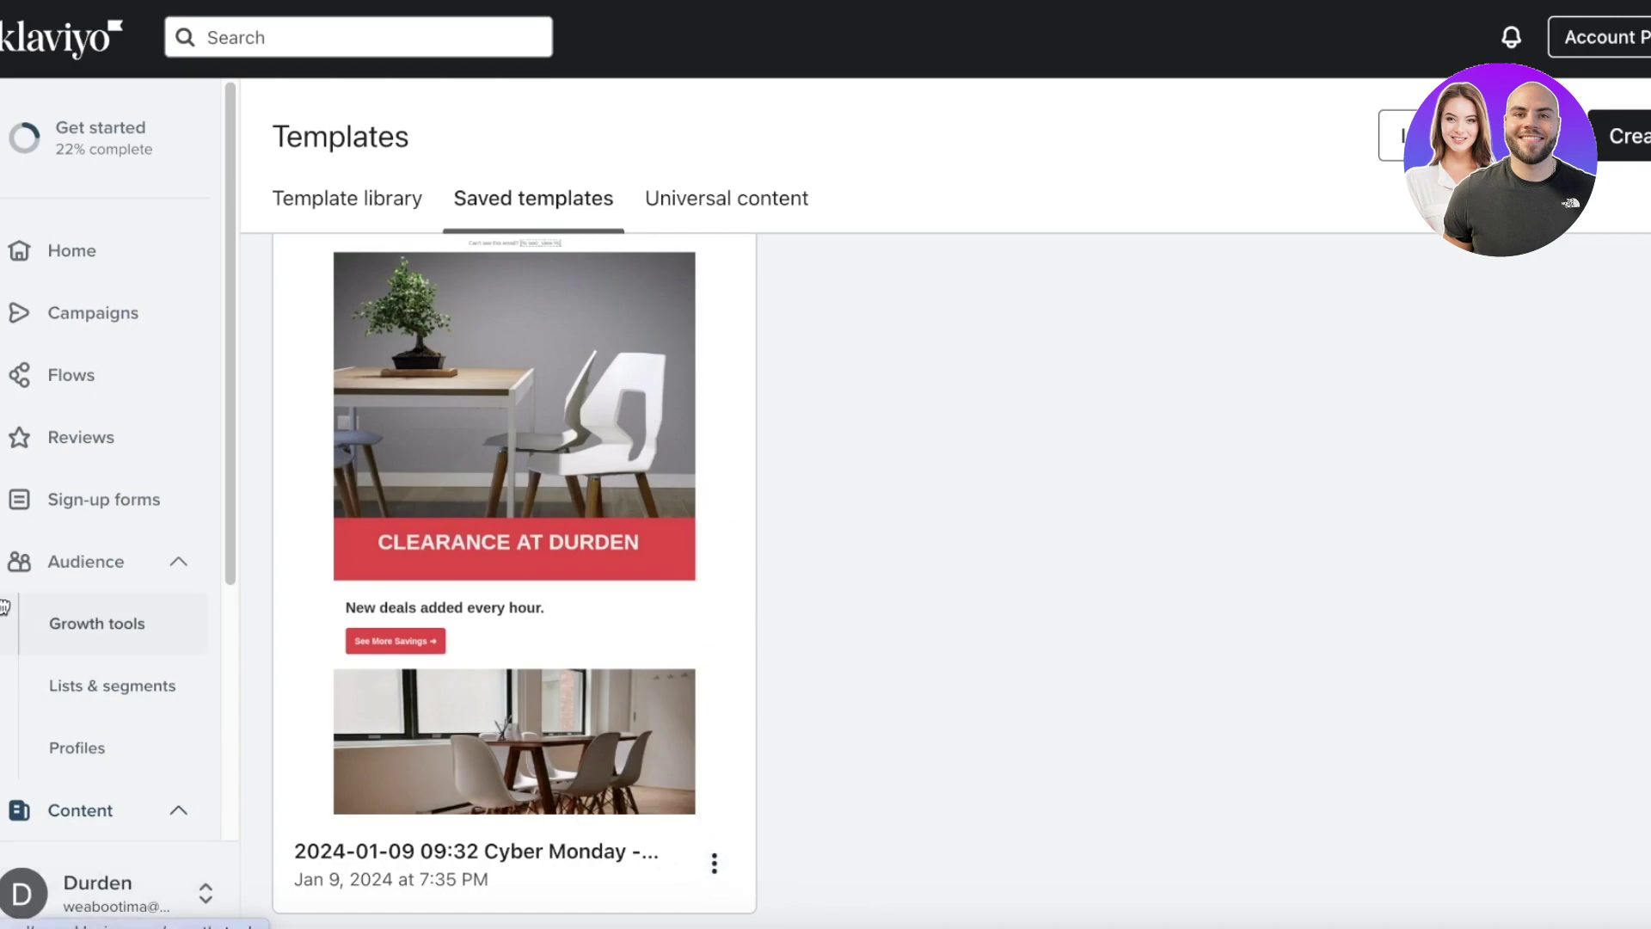
pyautogui.scroll(-4, 43, 654)
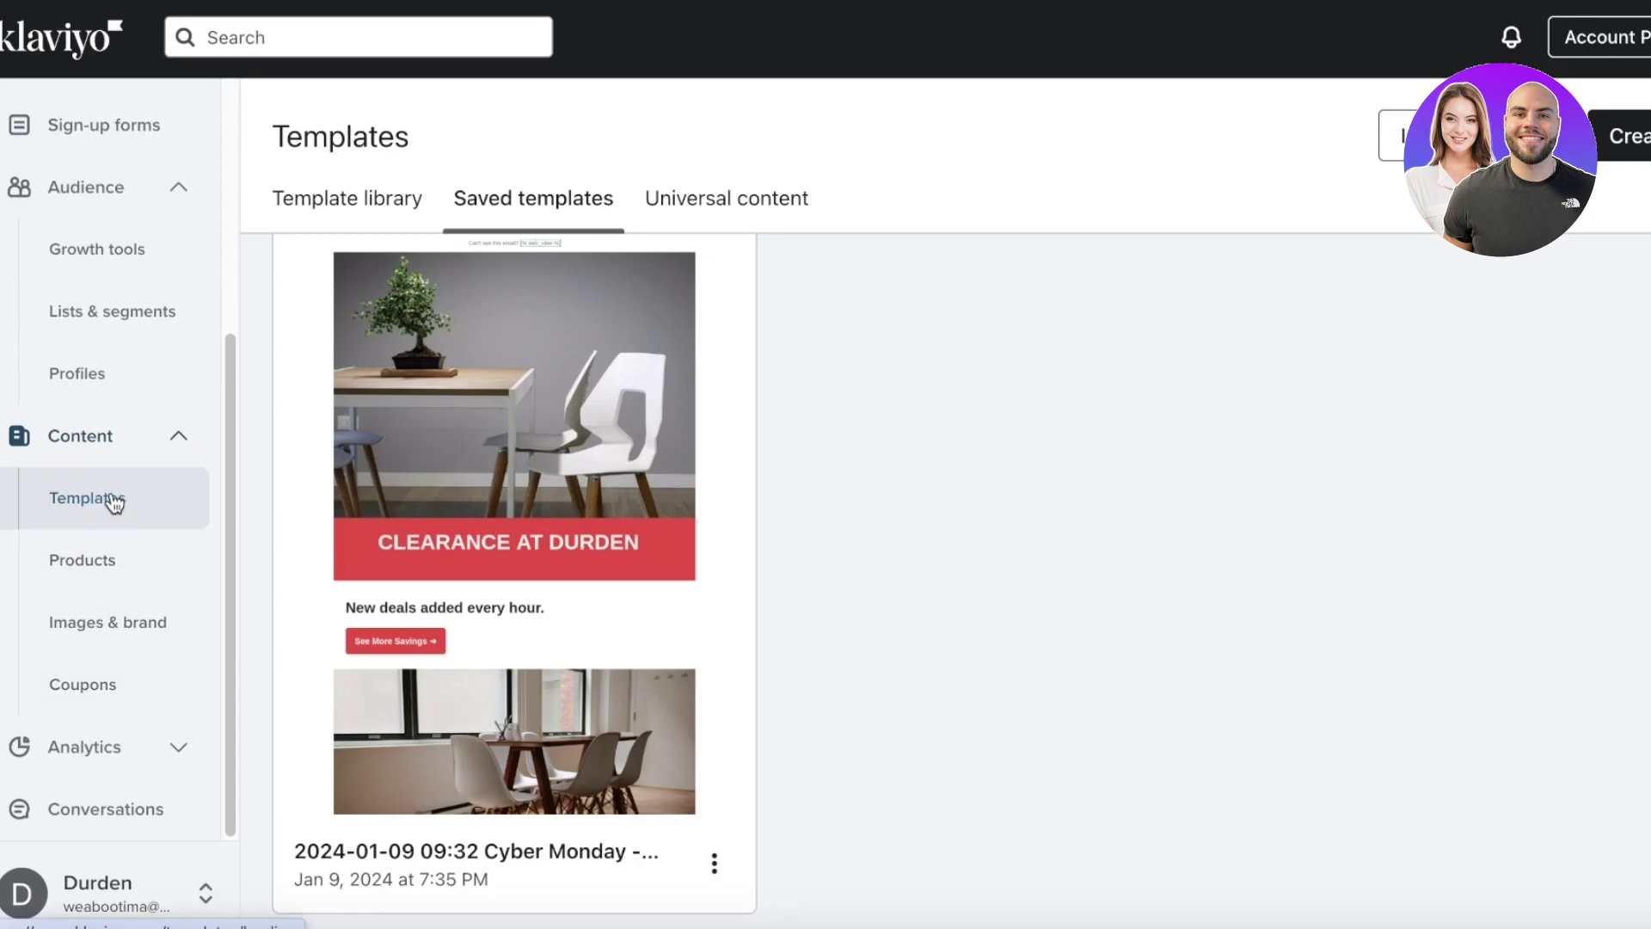
pyautogui.click(146, 527)
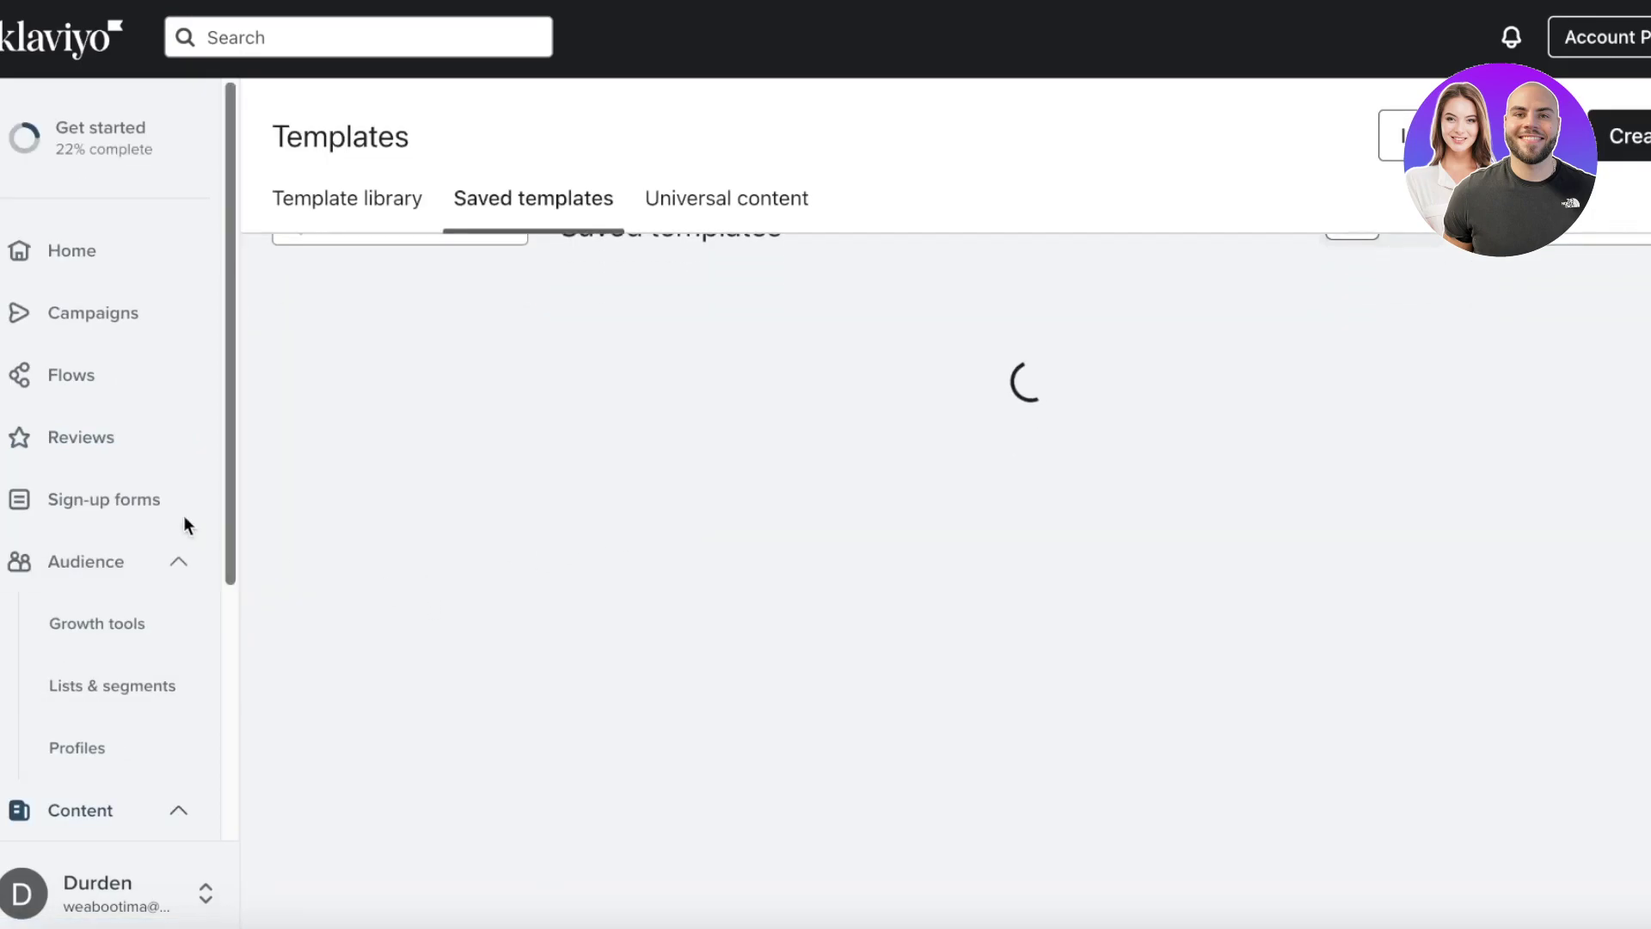
# - Start a new email campaign from the Campaigns list and save its initial details
pyautogui.click(80, 332)
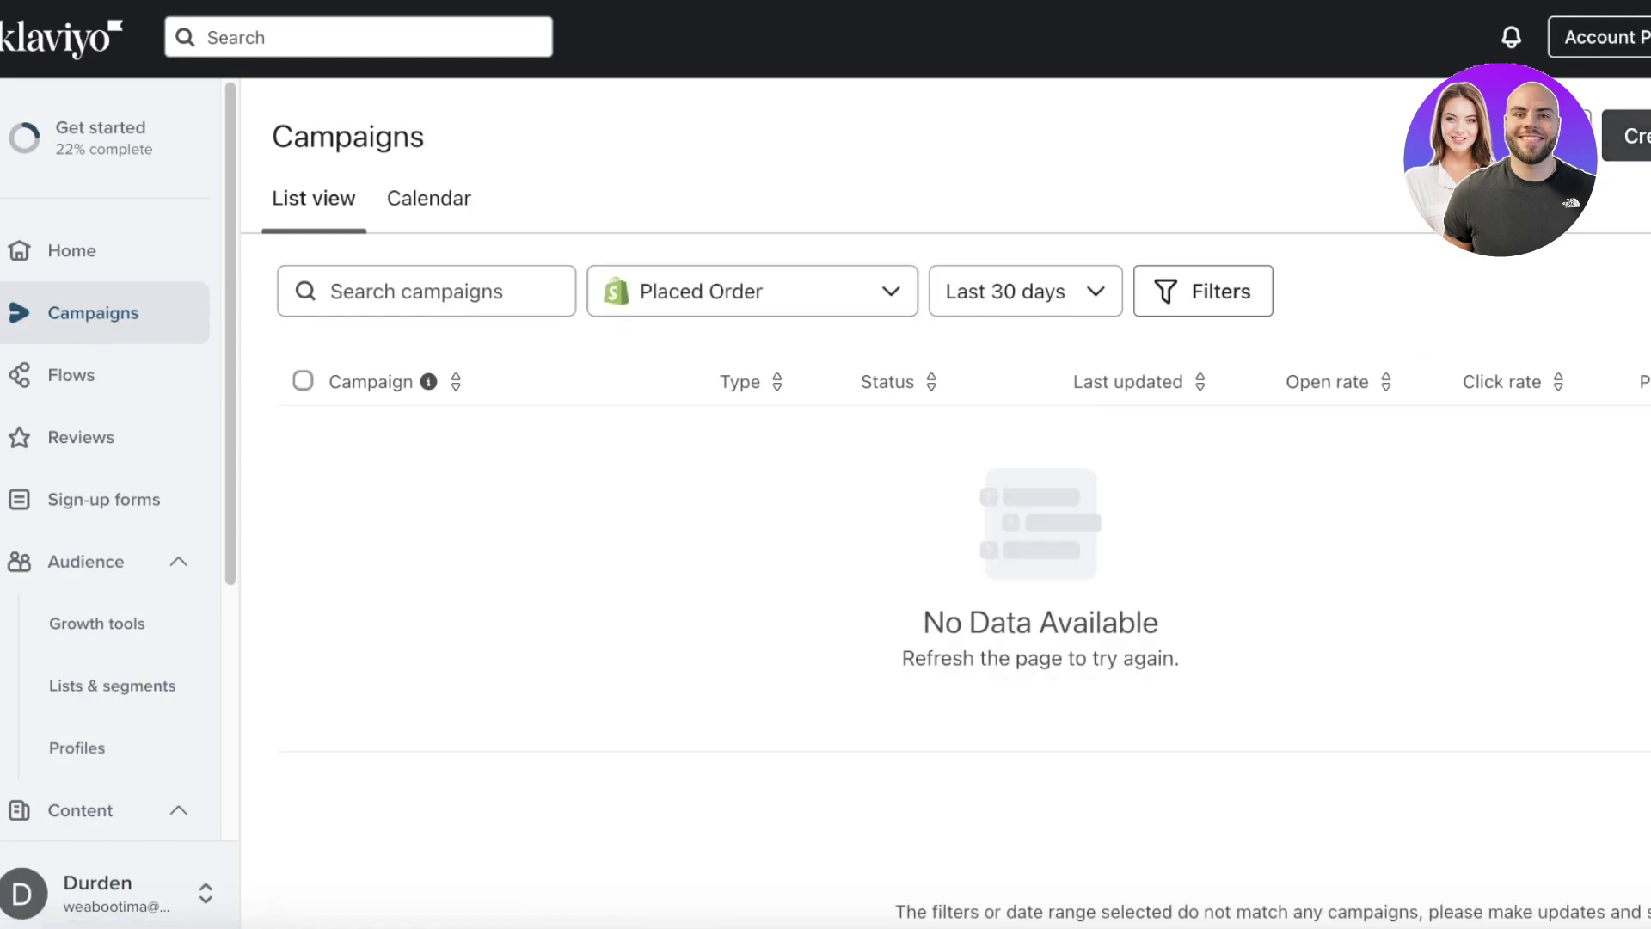
pyautogui.click(1627, 136)
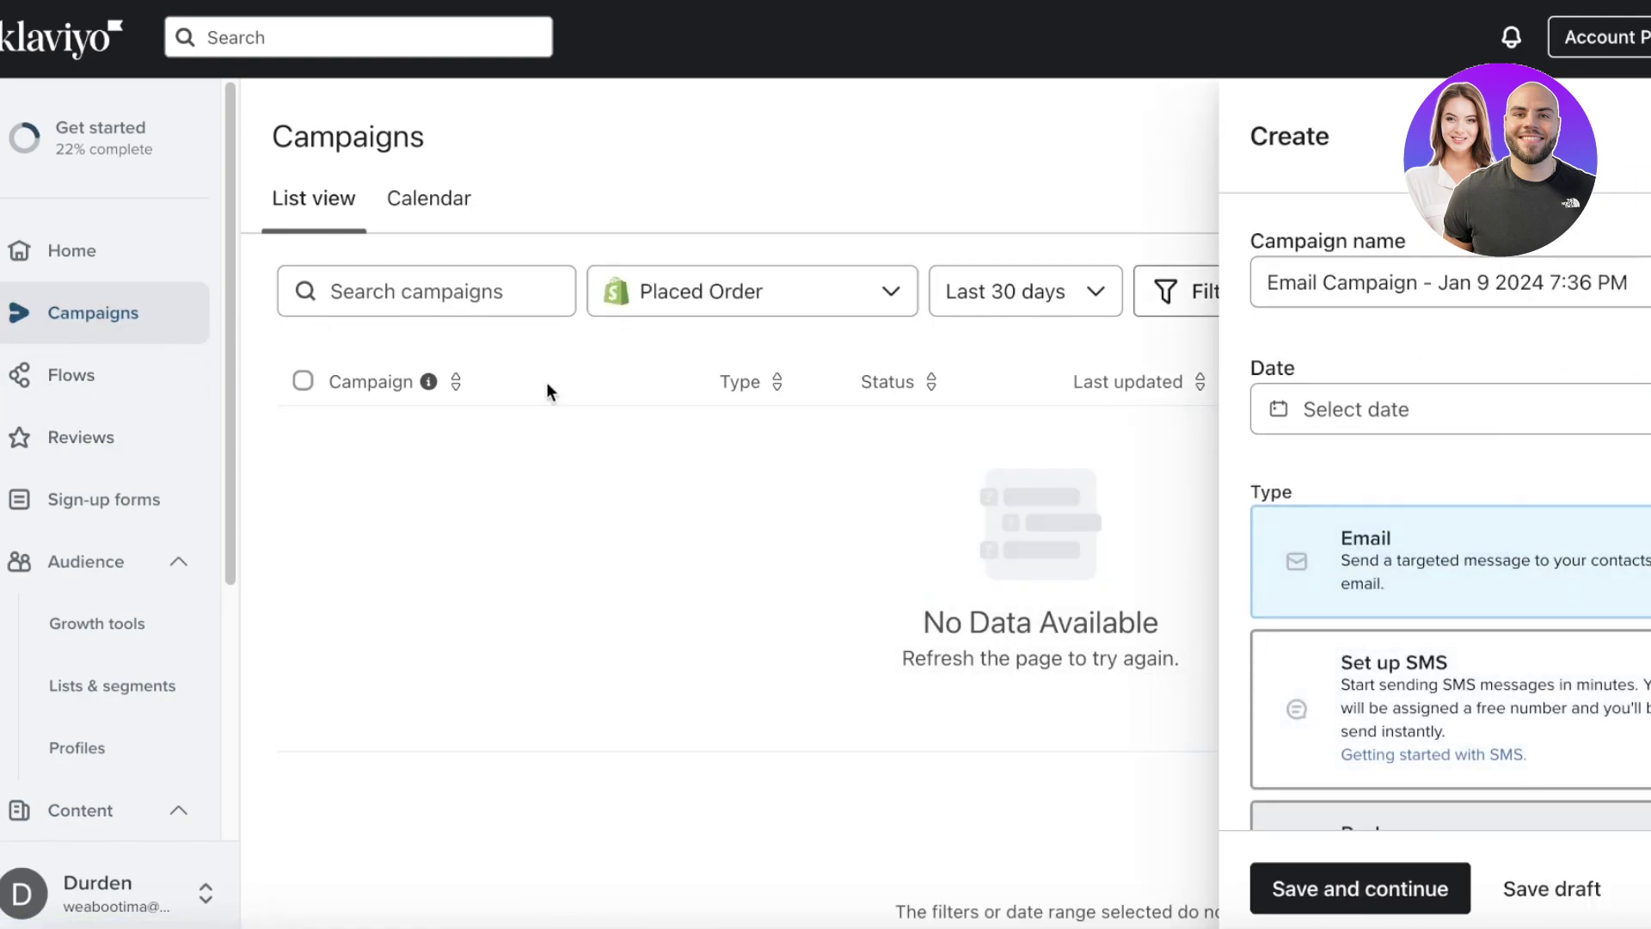
pyautogui.click(1286, 895)
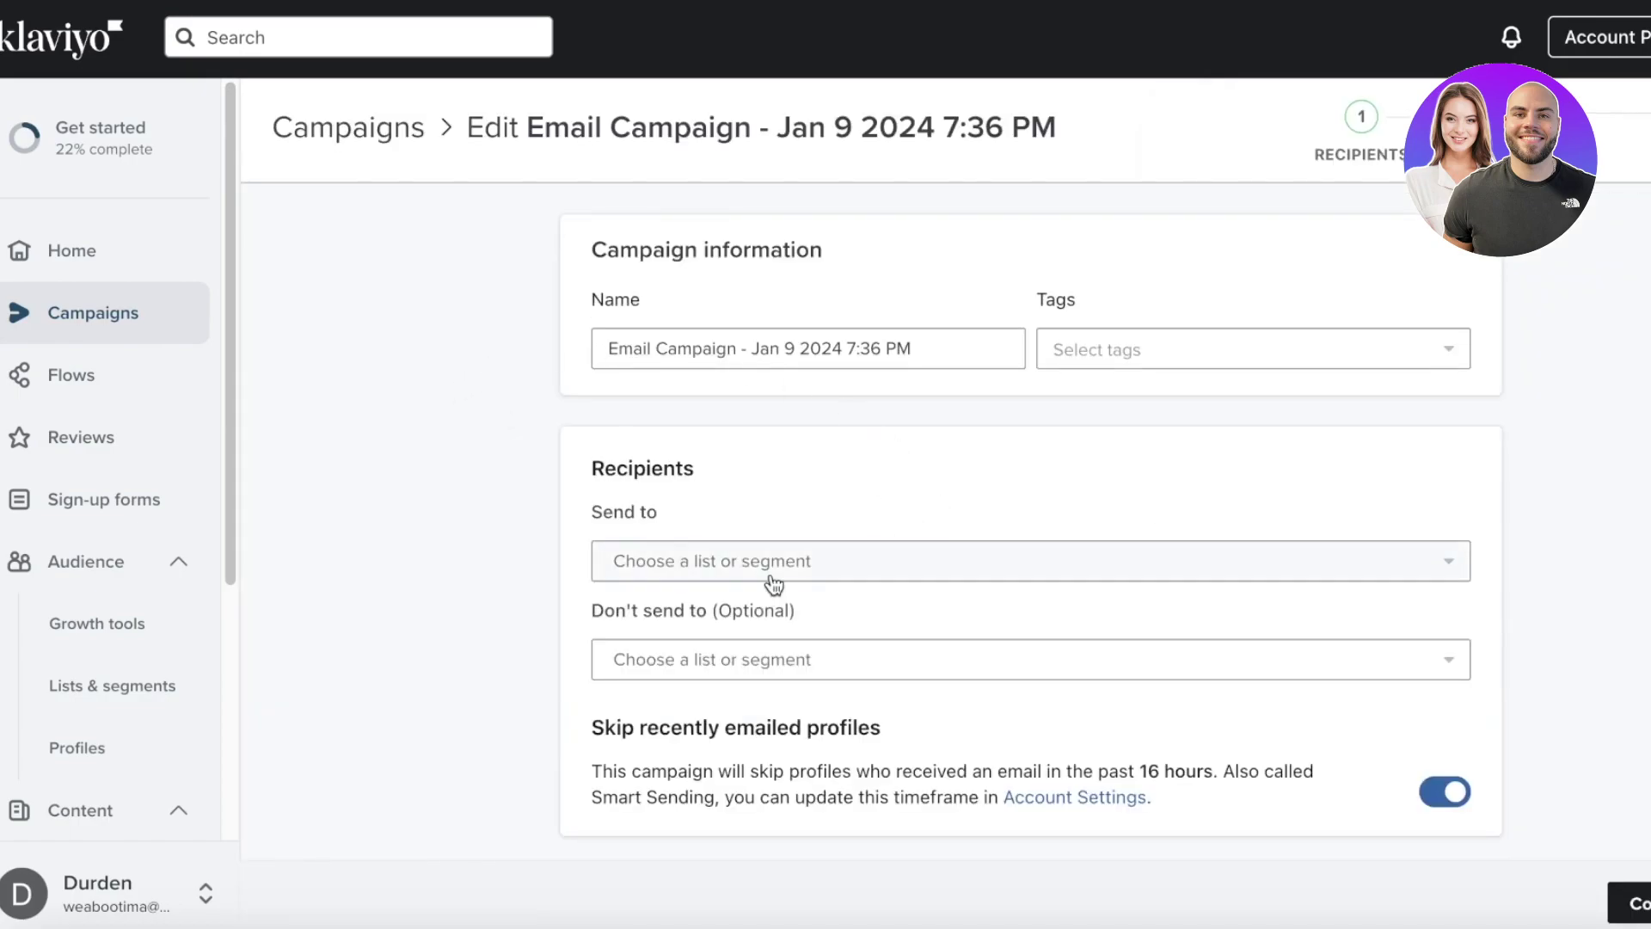
# - Send the campaign to Engaged (30 Days) with no exclusions and advance to Campaign content
pyautogui.click(770, 569)
pyautogui.scroll(-1, 771, 679)
pyautogui.click(771, 694)
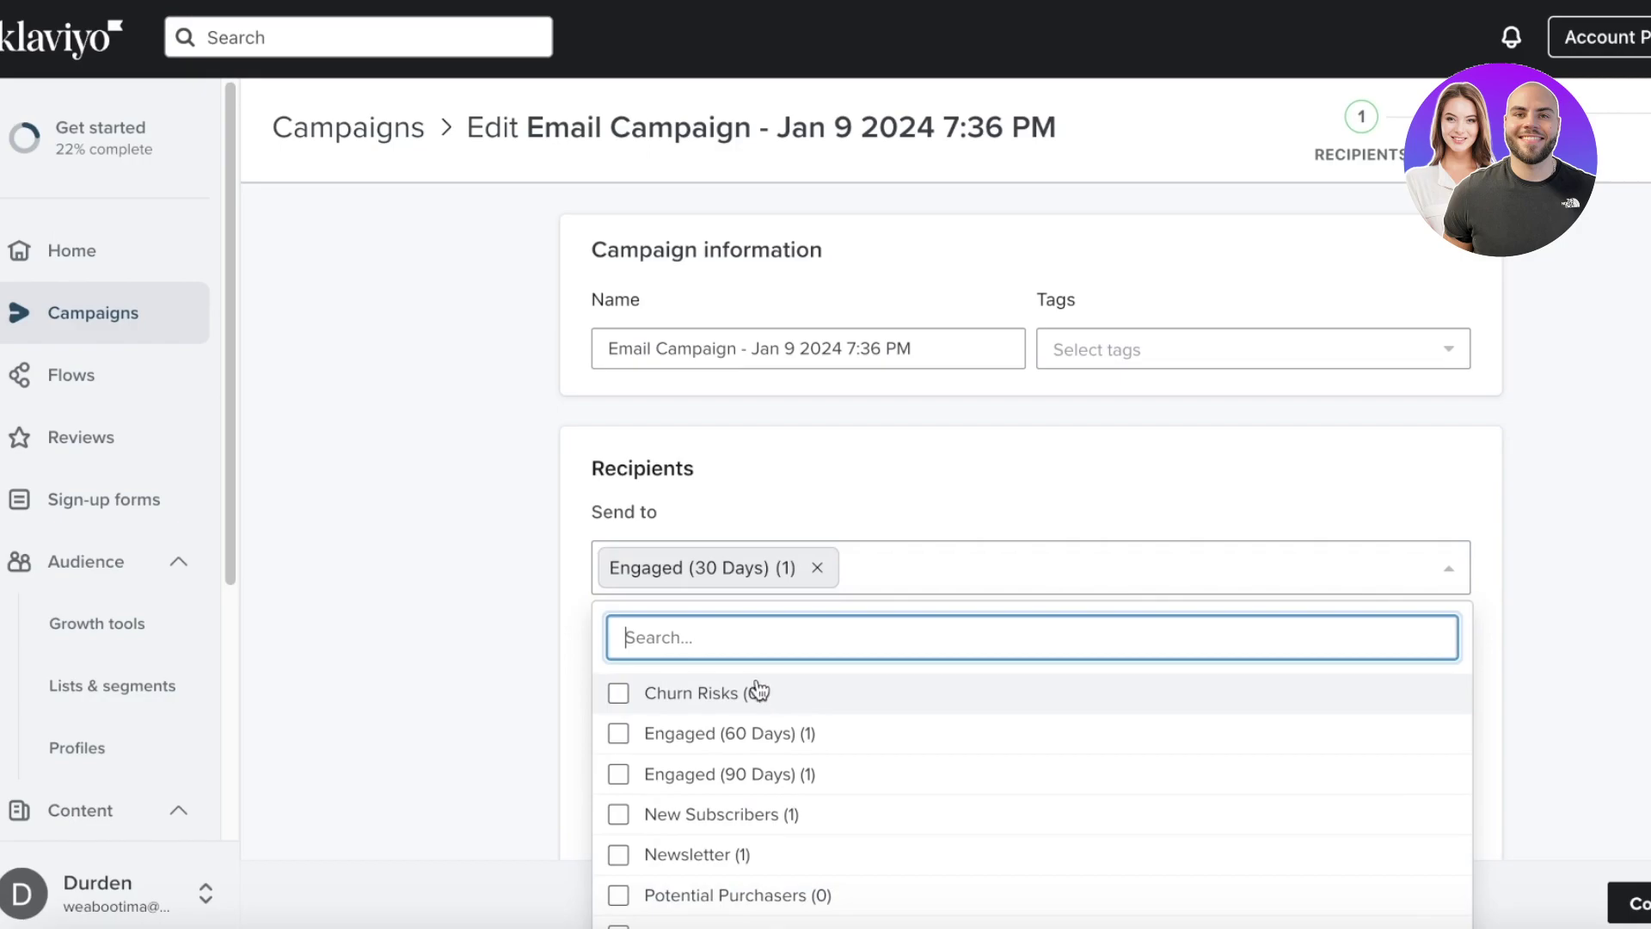
pyautogui.click(1238, 564)
pyautogui.click(970, 675)
pyautogui.click(973, 677)
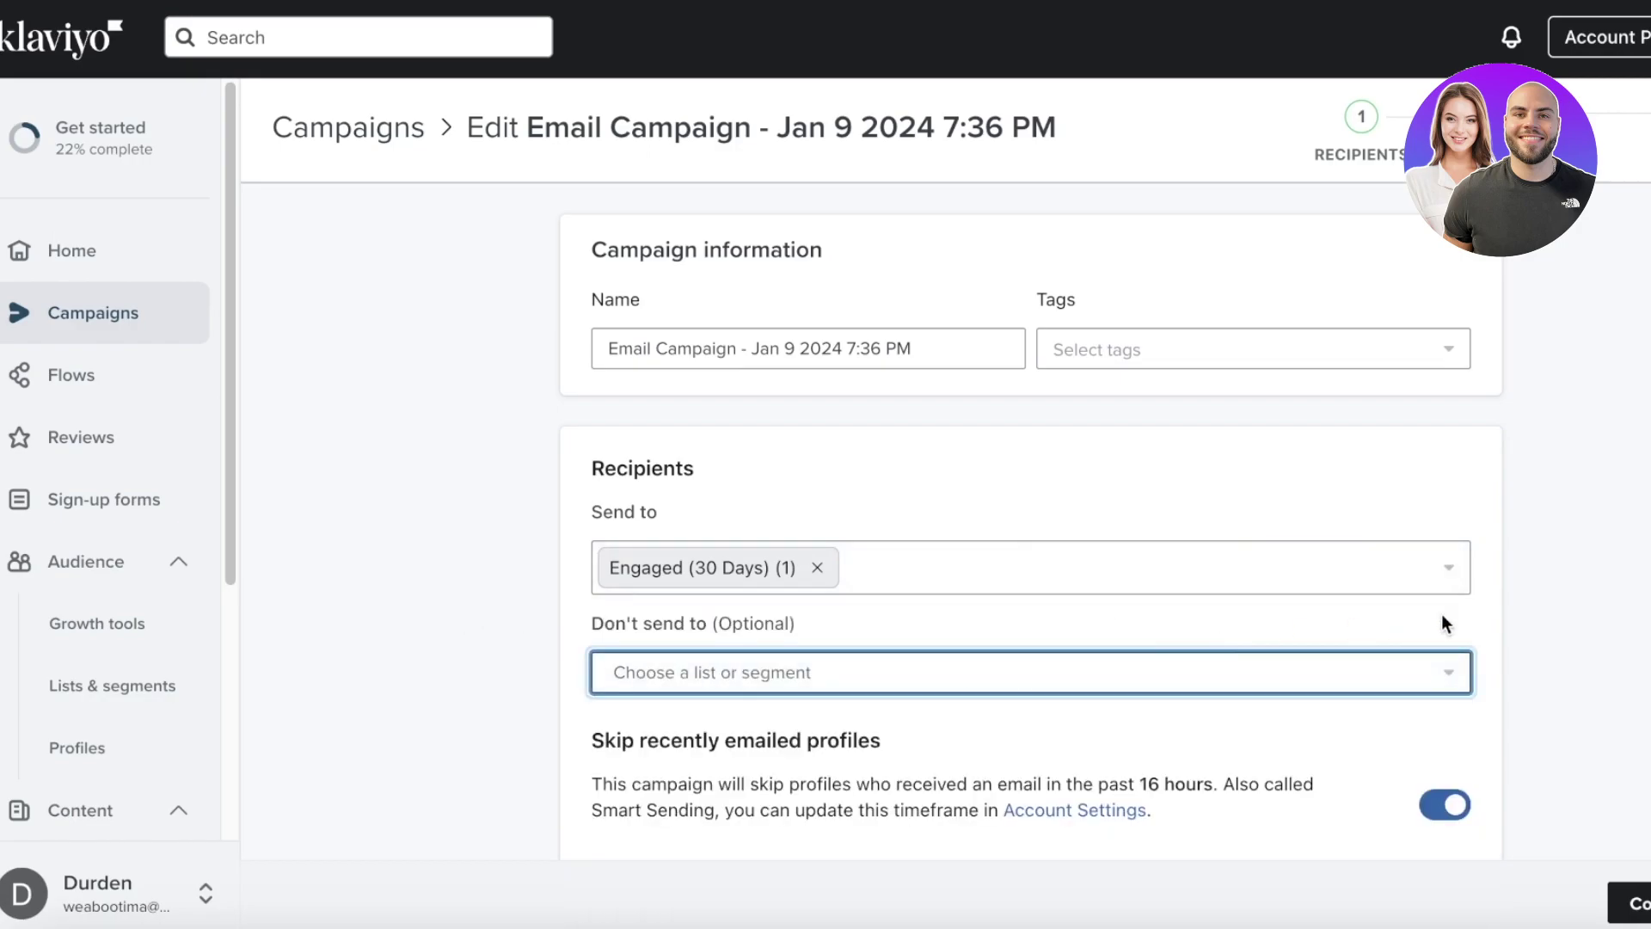
pyautogui.scroll(-5, 1452, 629)
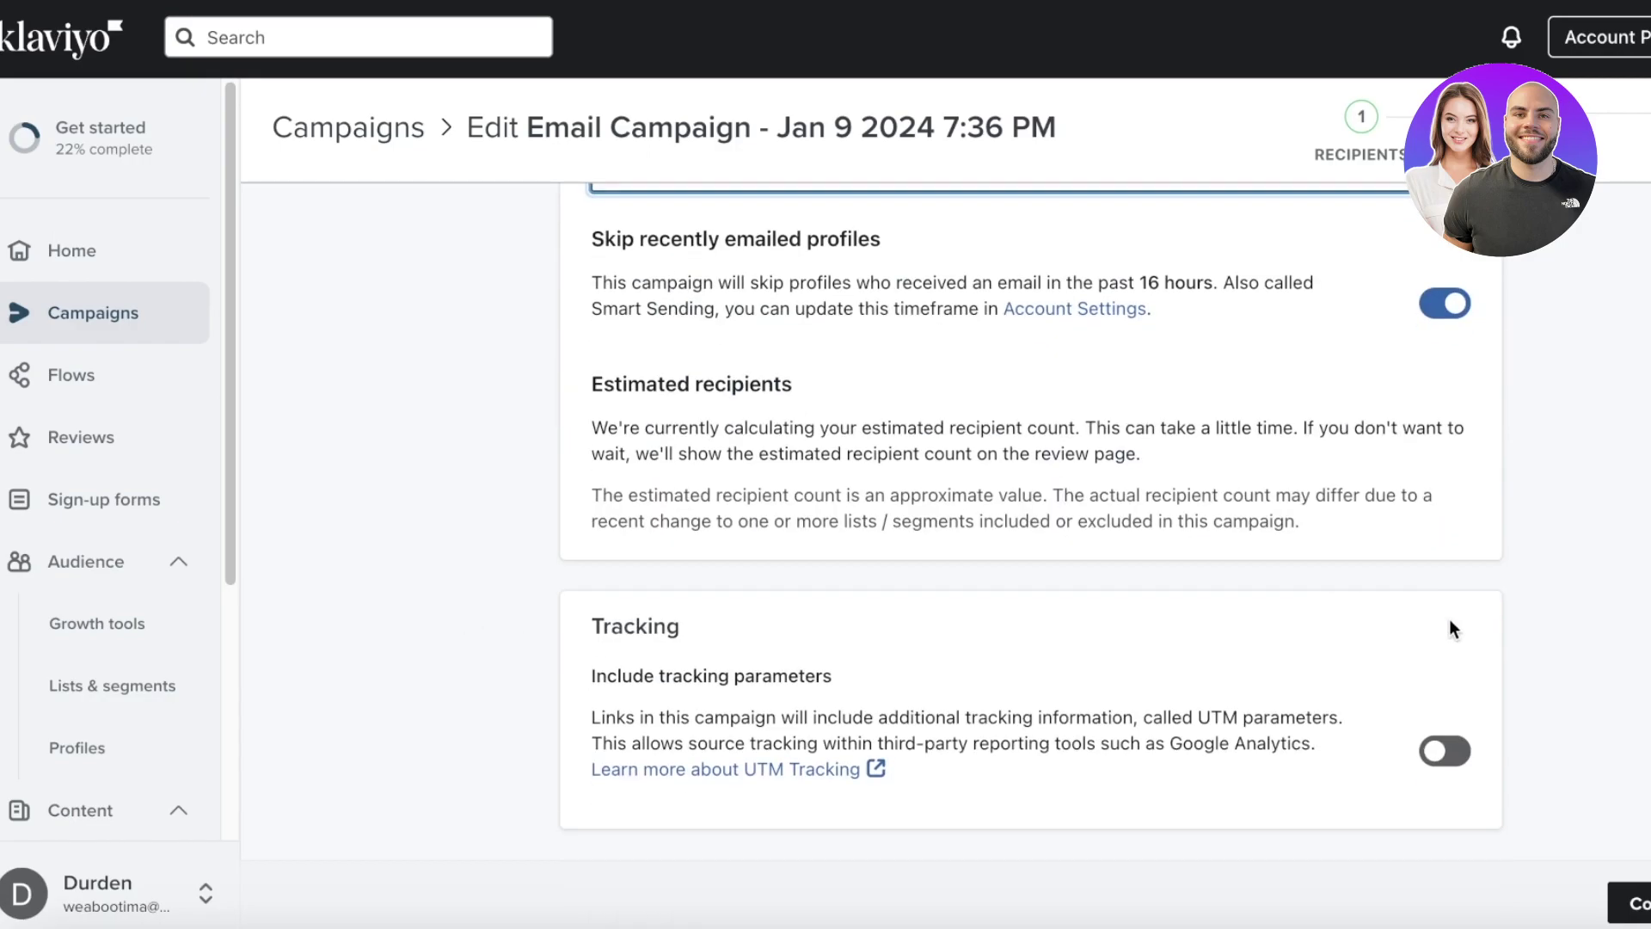
pyautogui.click(1639, 907)
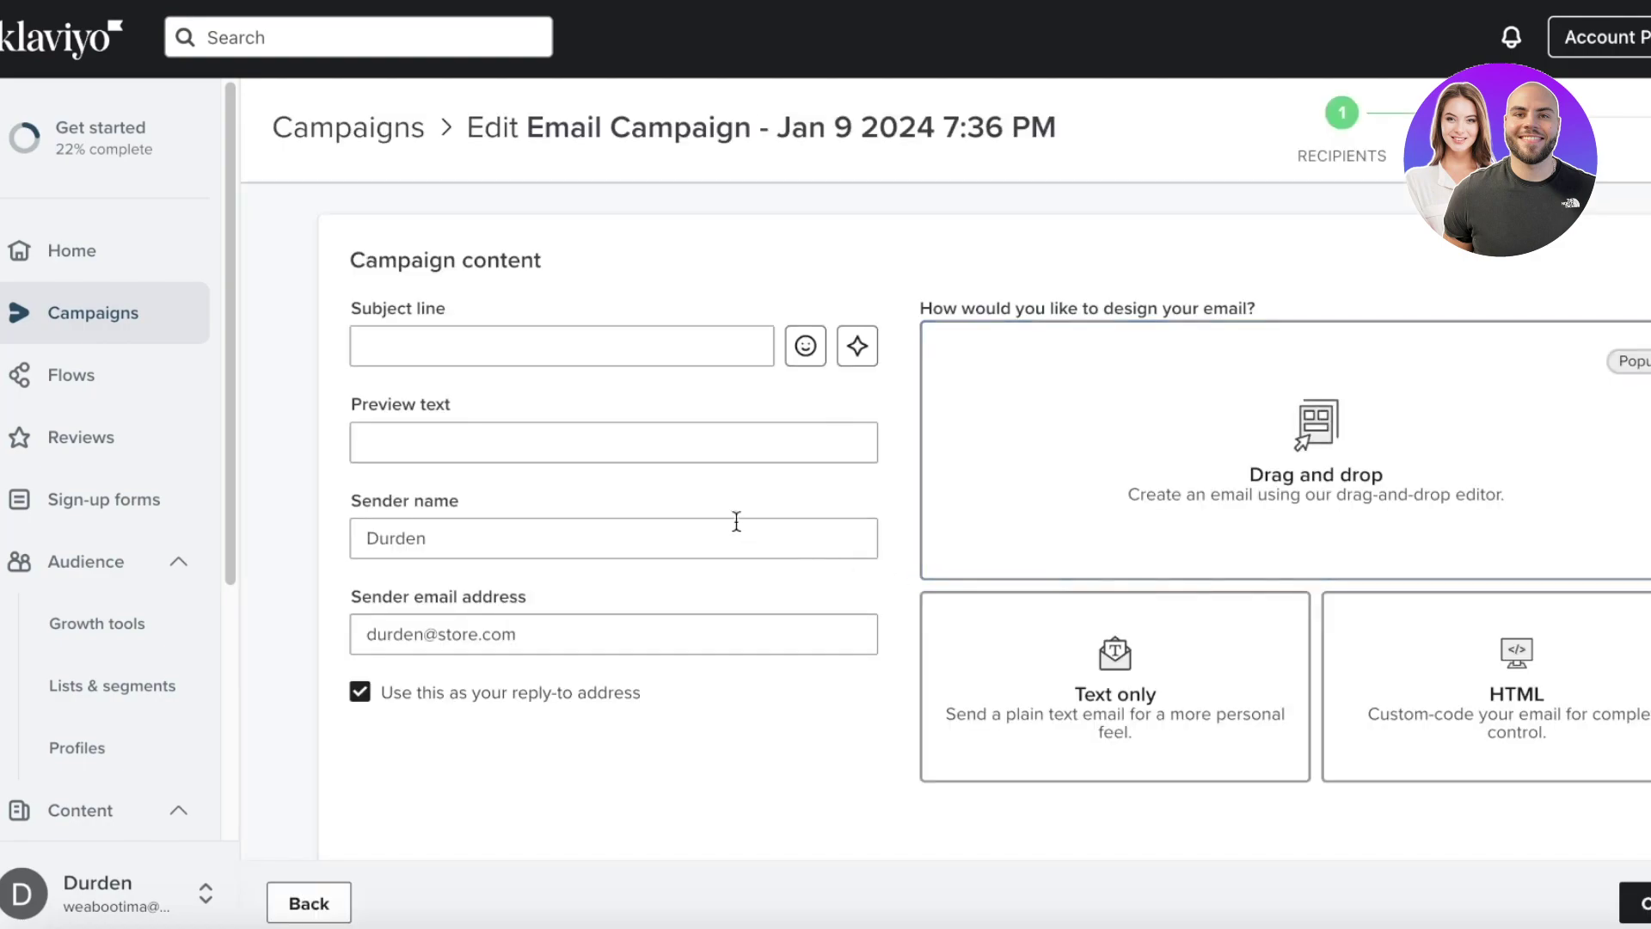
pyautogui.scroll(-1, 946, 602)
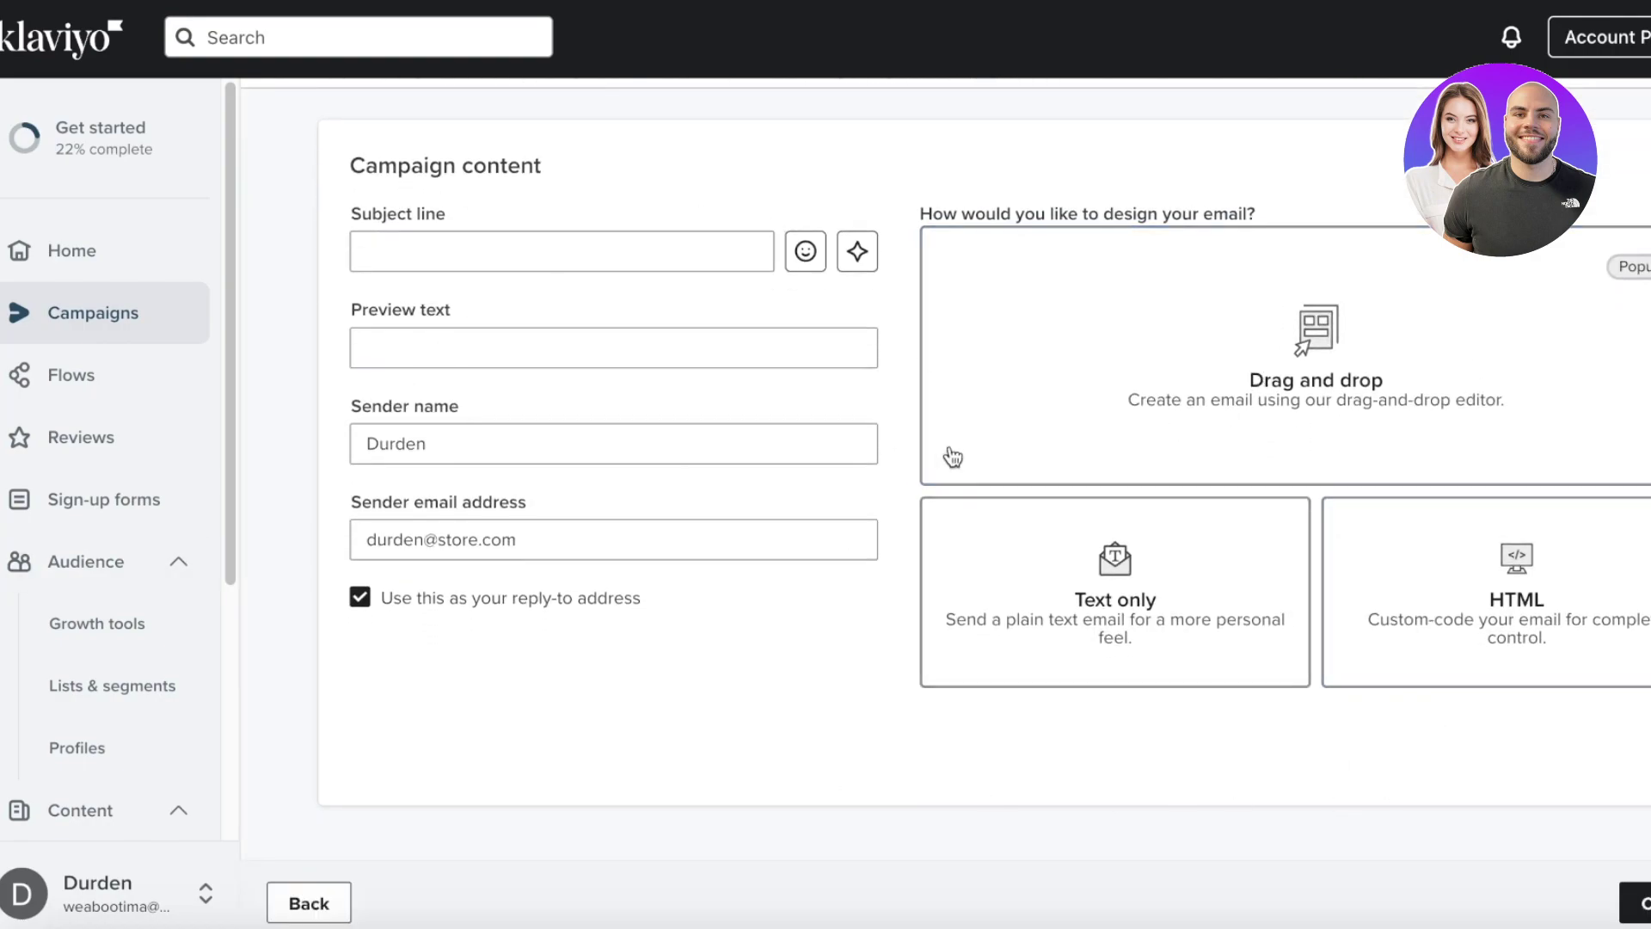
pyautogui.scroll(1, 751, 568)
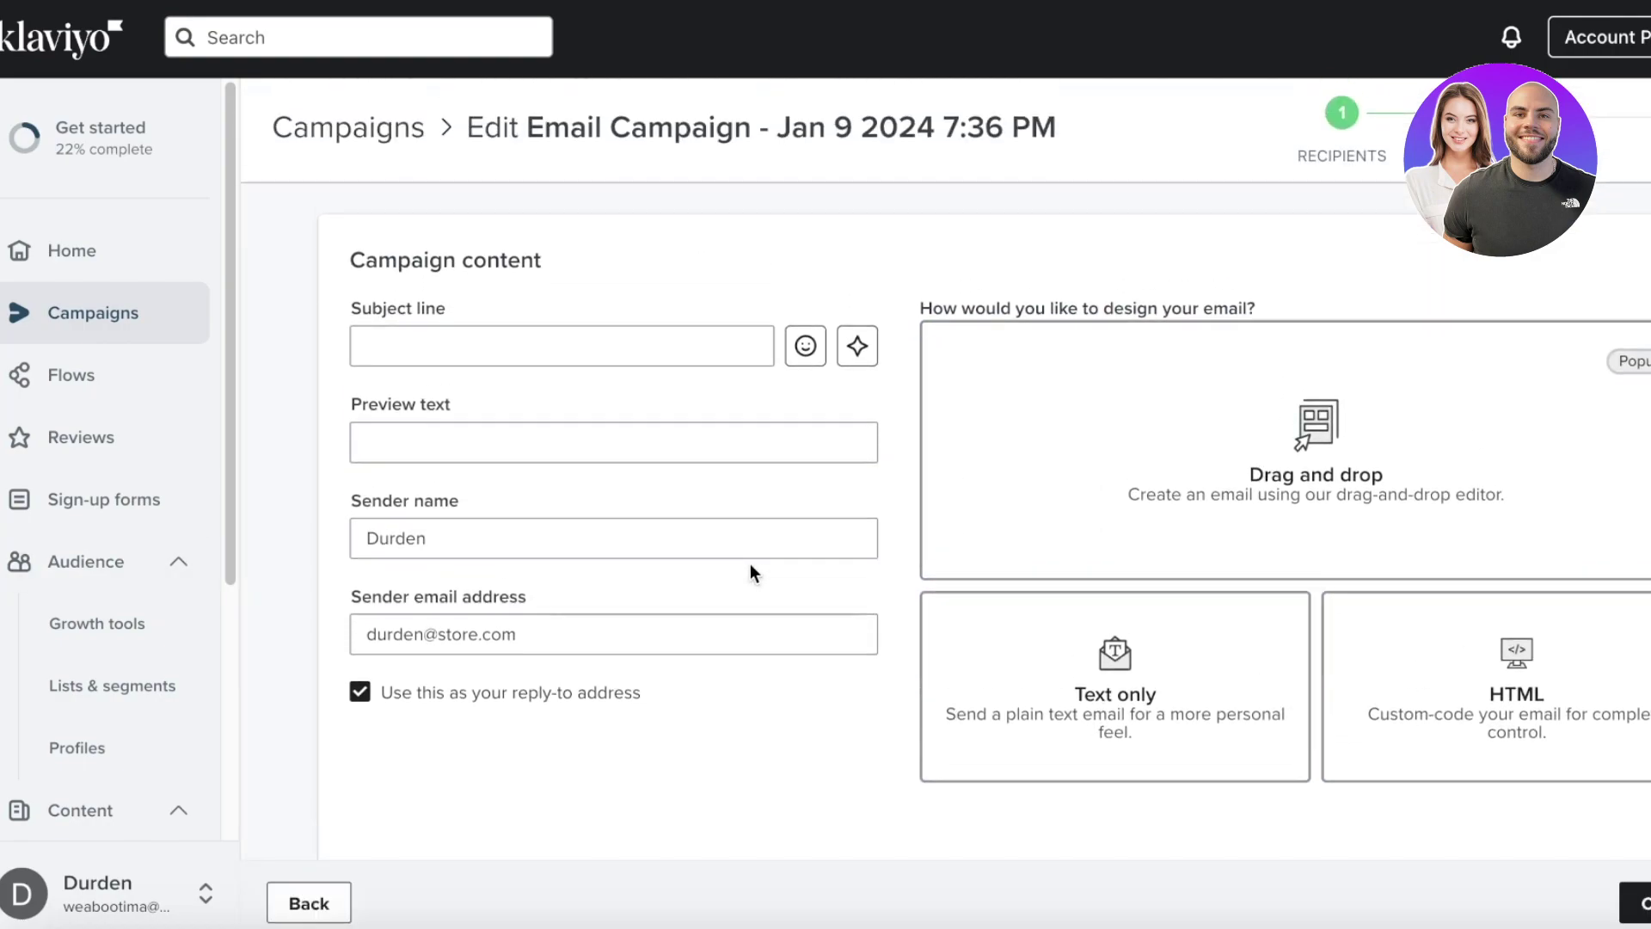
pyautogui.scroll(-1, 1104, 484)
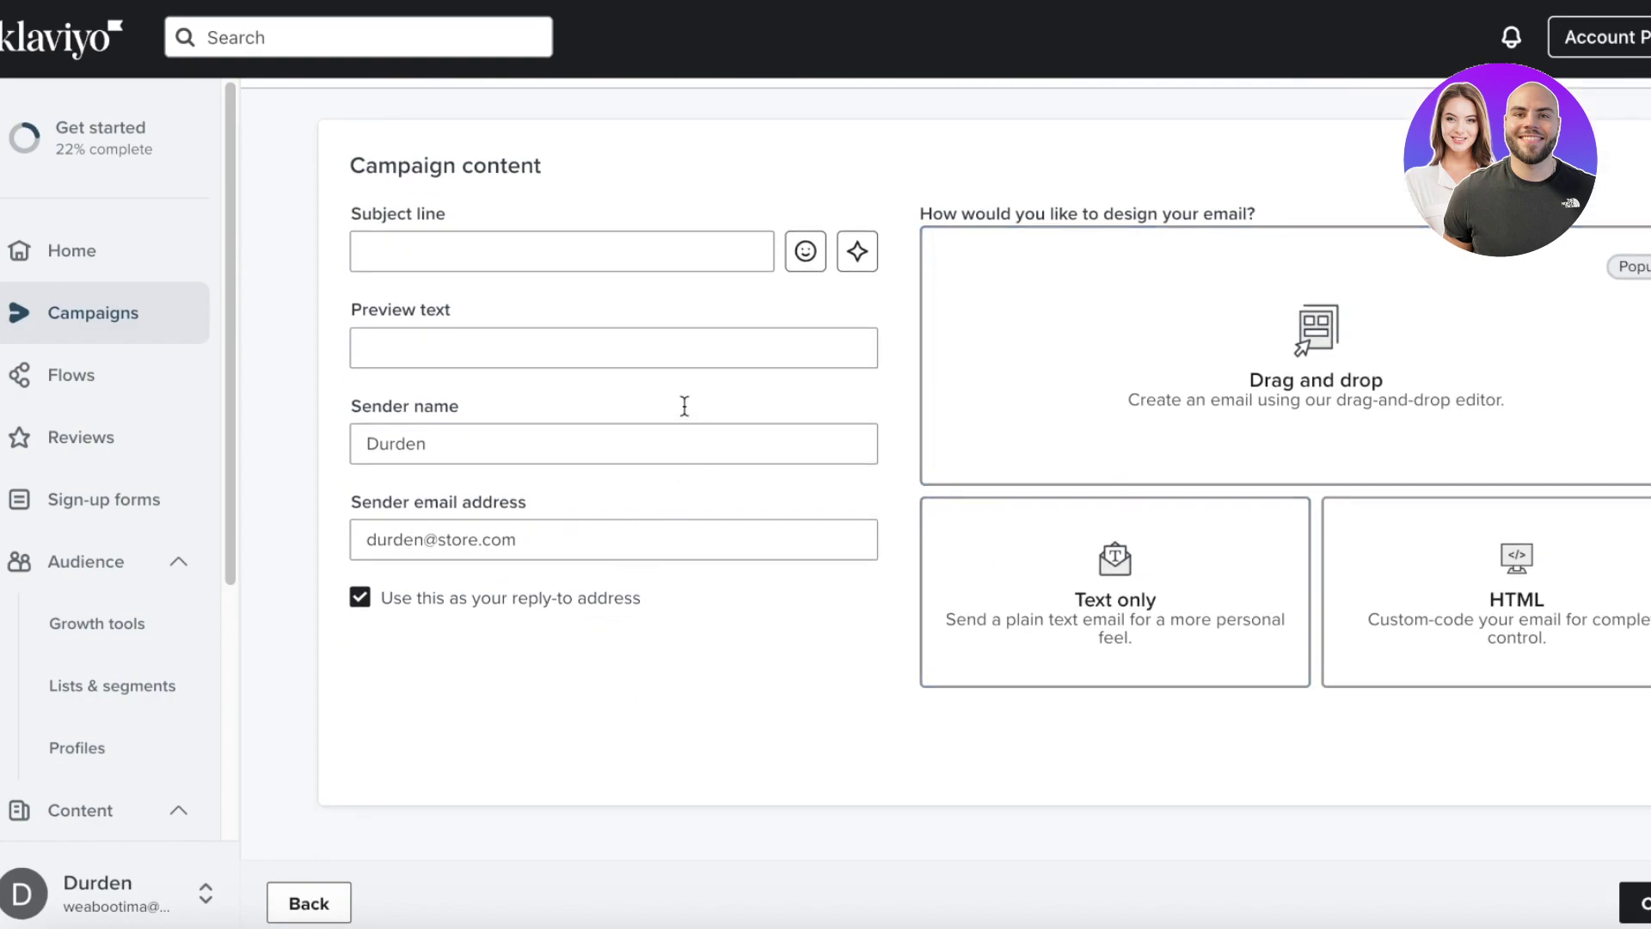
pyautogui.scroll(1, 645, 226)
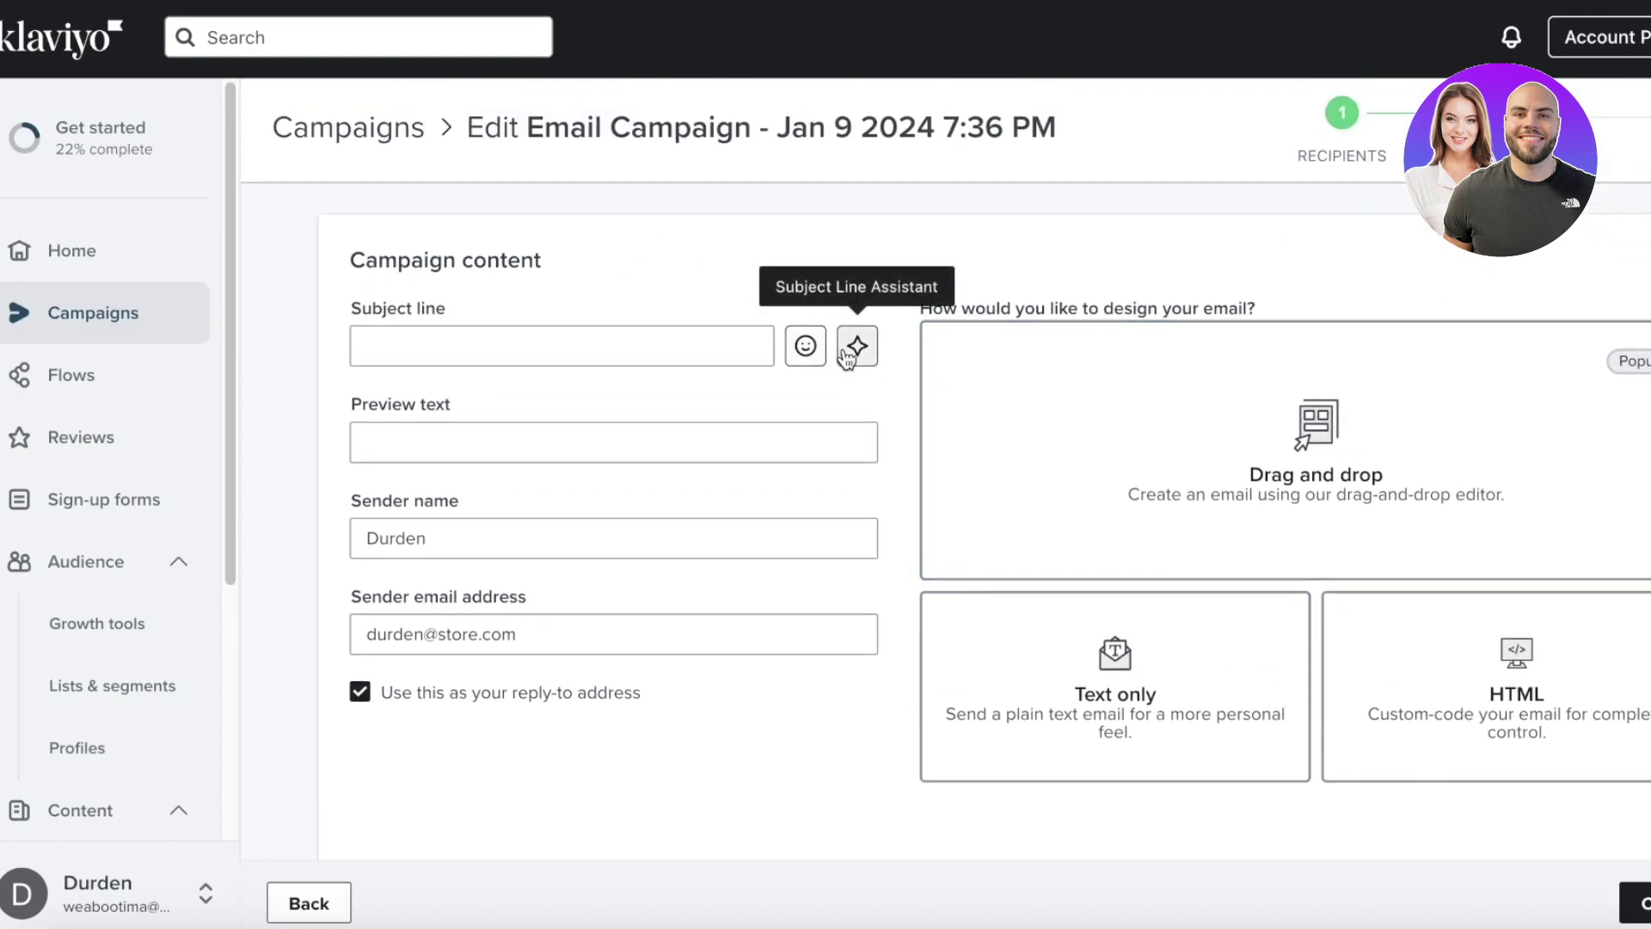
pyautogui.scroll(1, 1161, 413)
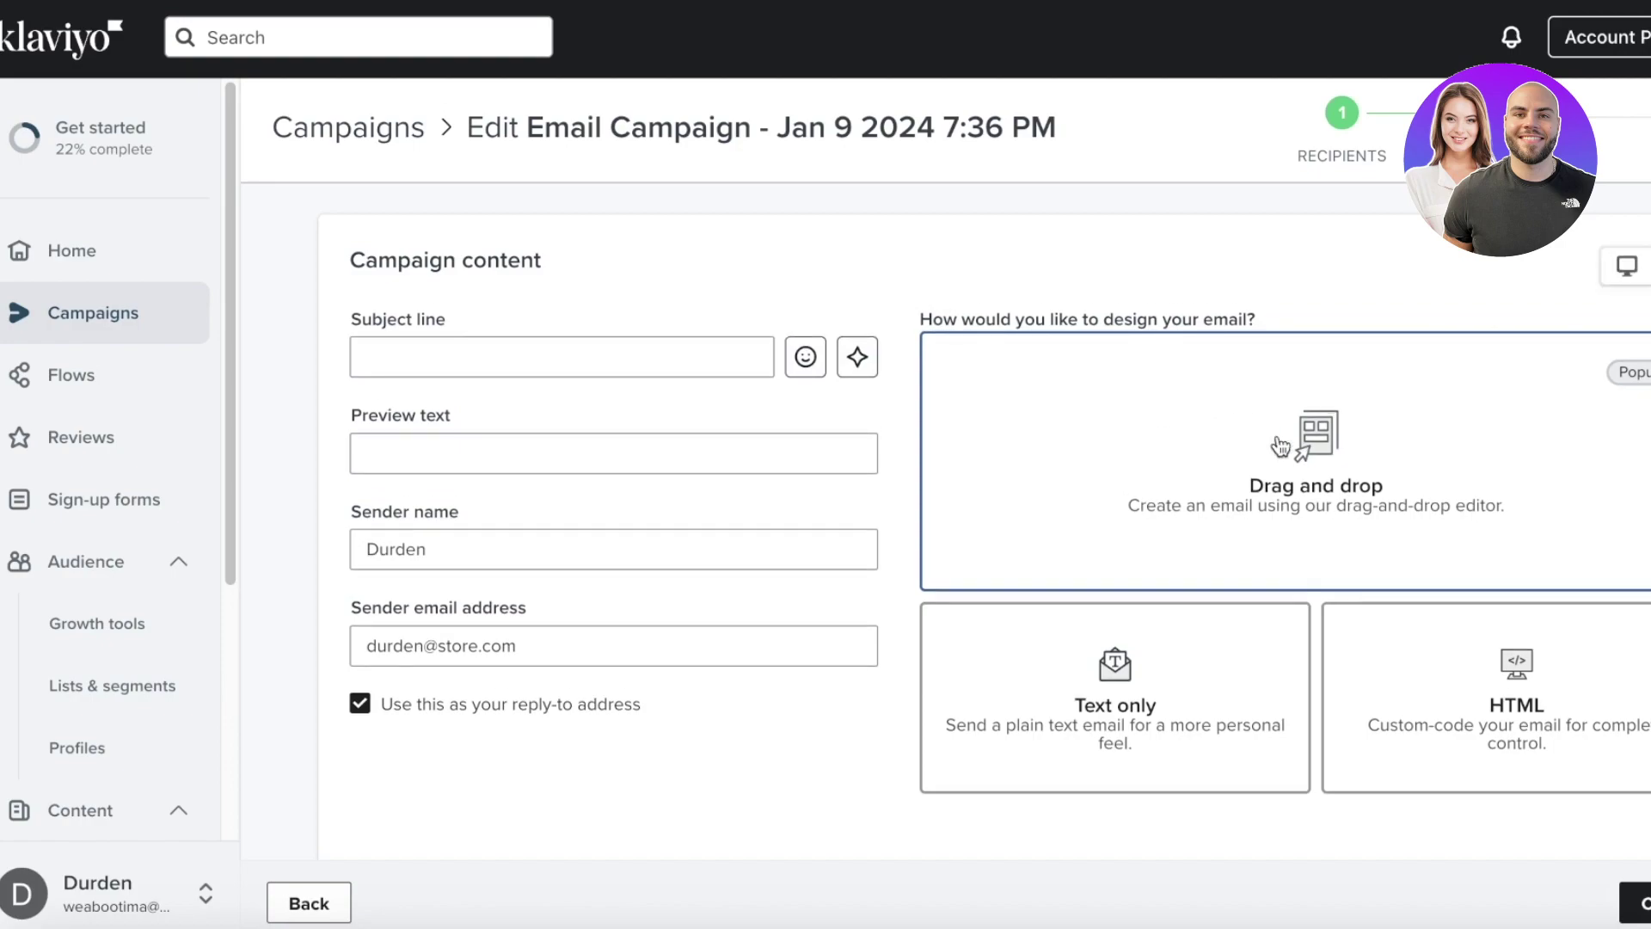
# - Apply the saved Cyber Monday - Sale template as the drag-and-drop email, then save and exit
pyautogui.click(1322, 421)
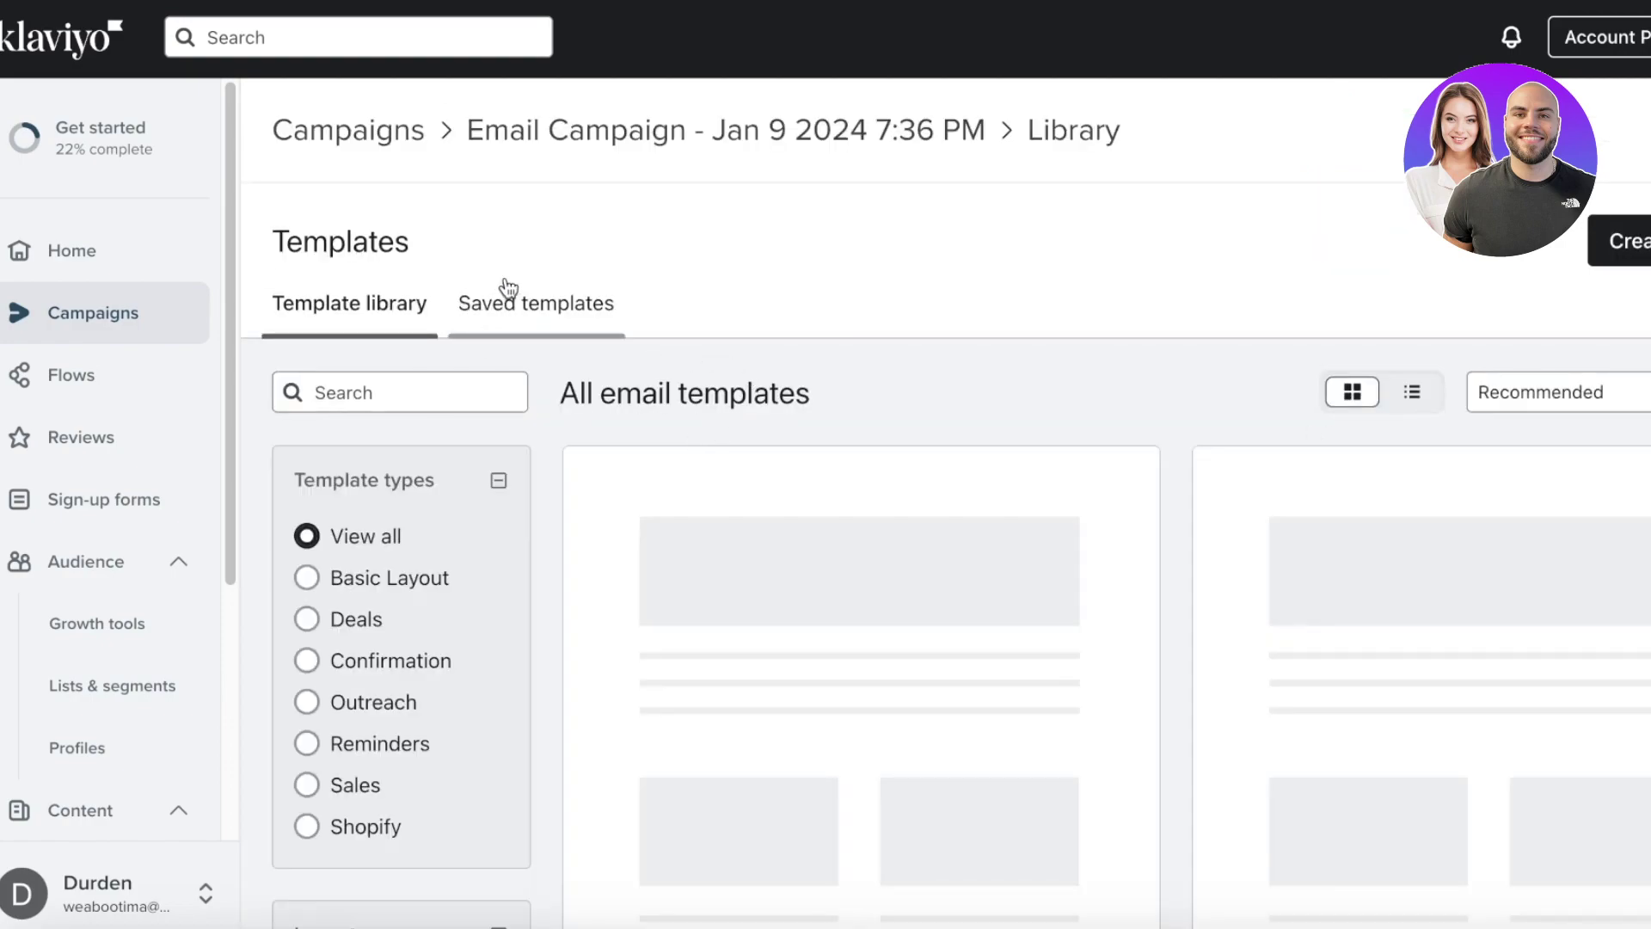
pyautogui.click(510, 290)
pyautogui.scroll(-3, 550, 516)
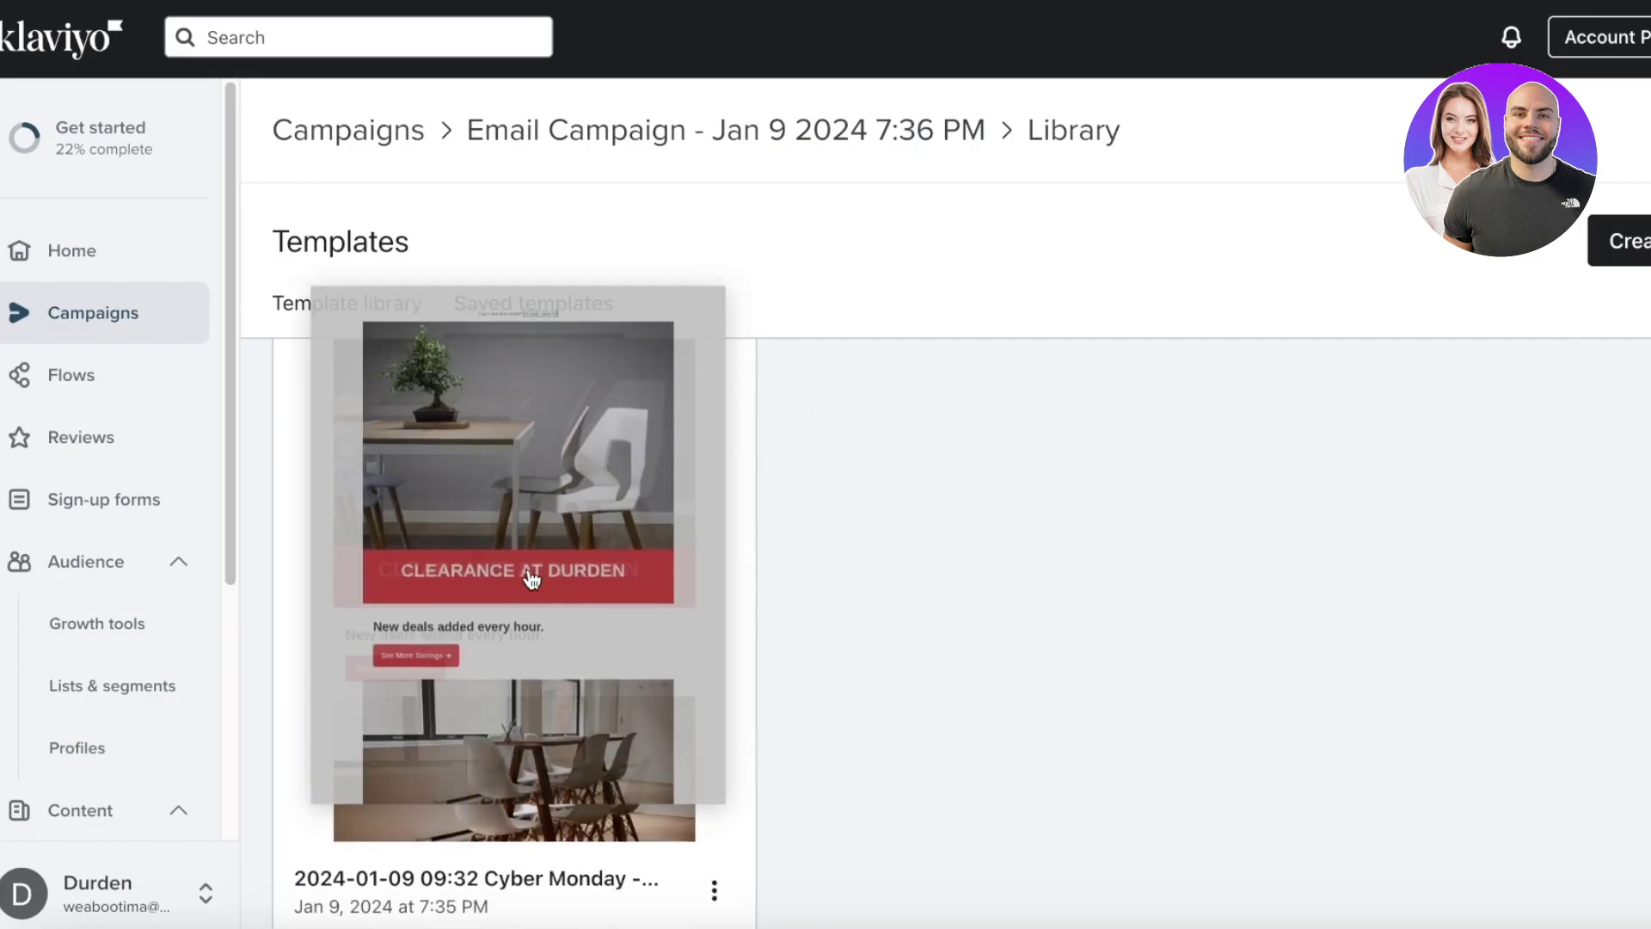
pyautogui.click(352, 559)
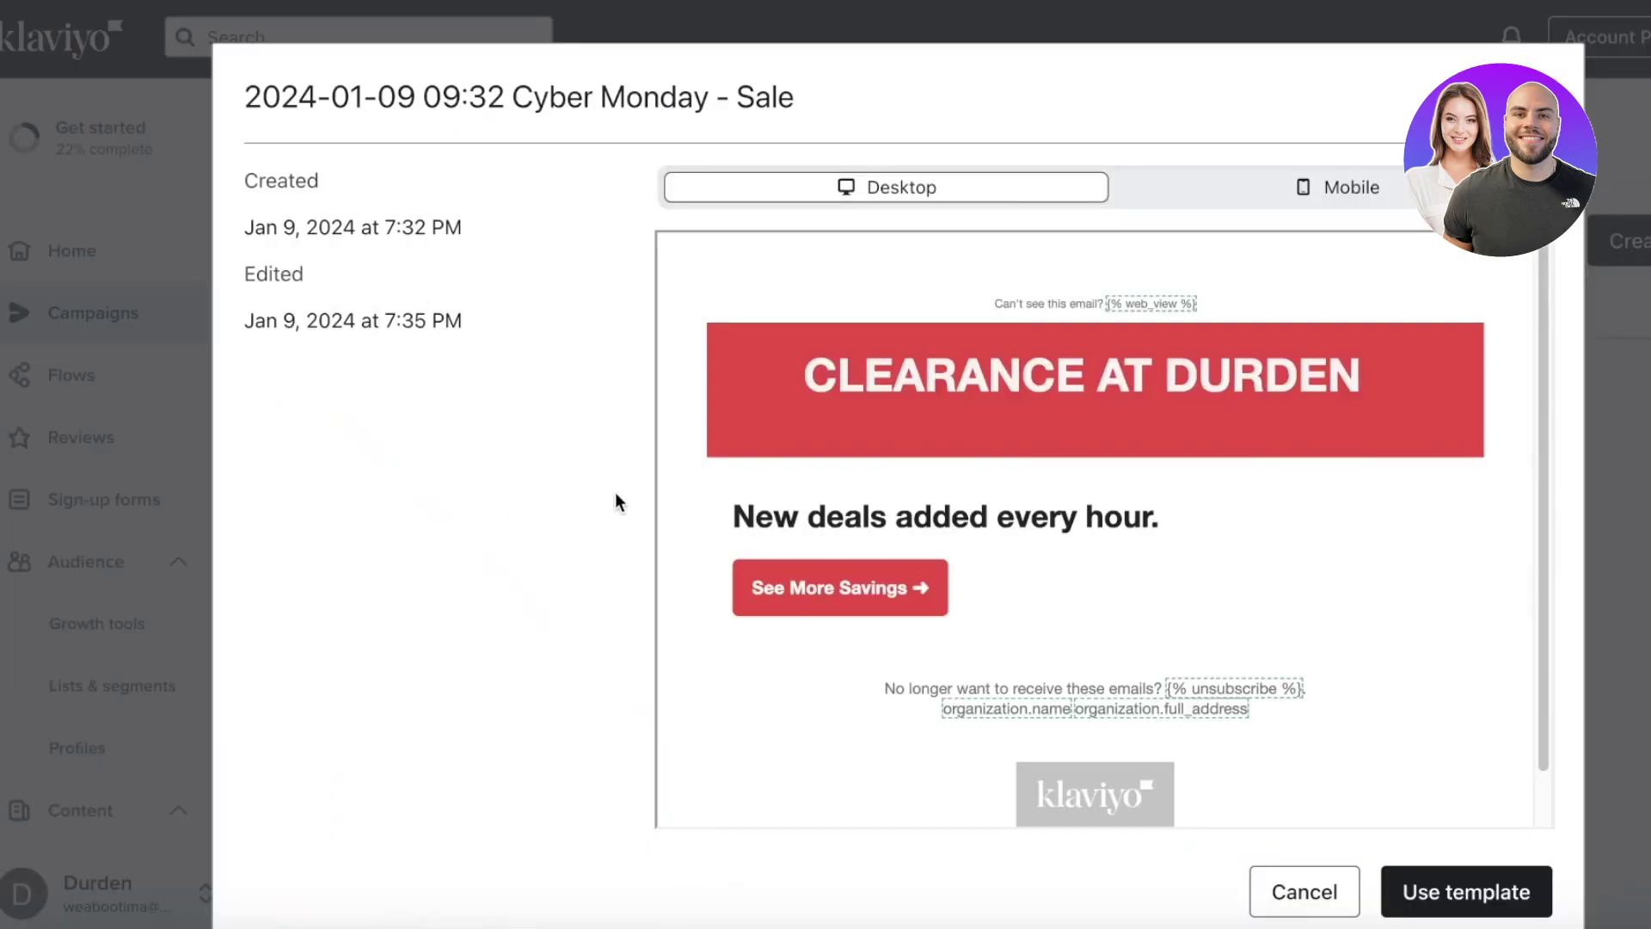
pyautogui.click(1462, 892)
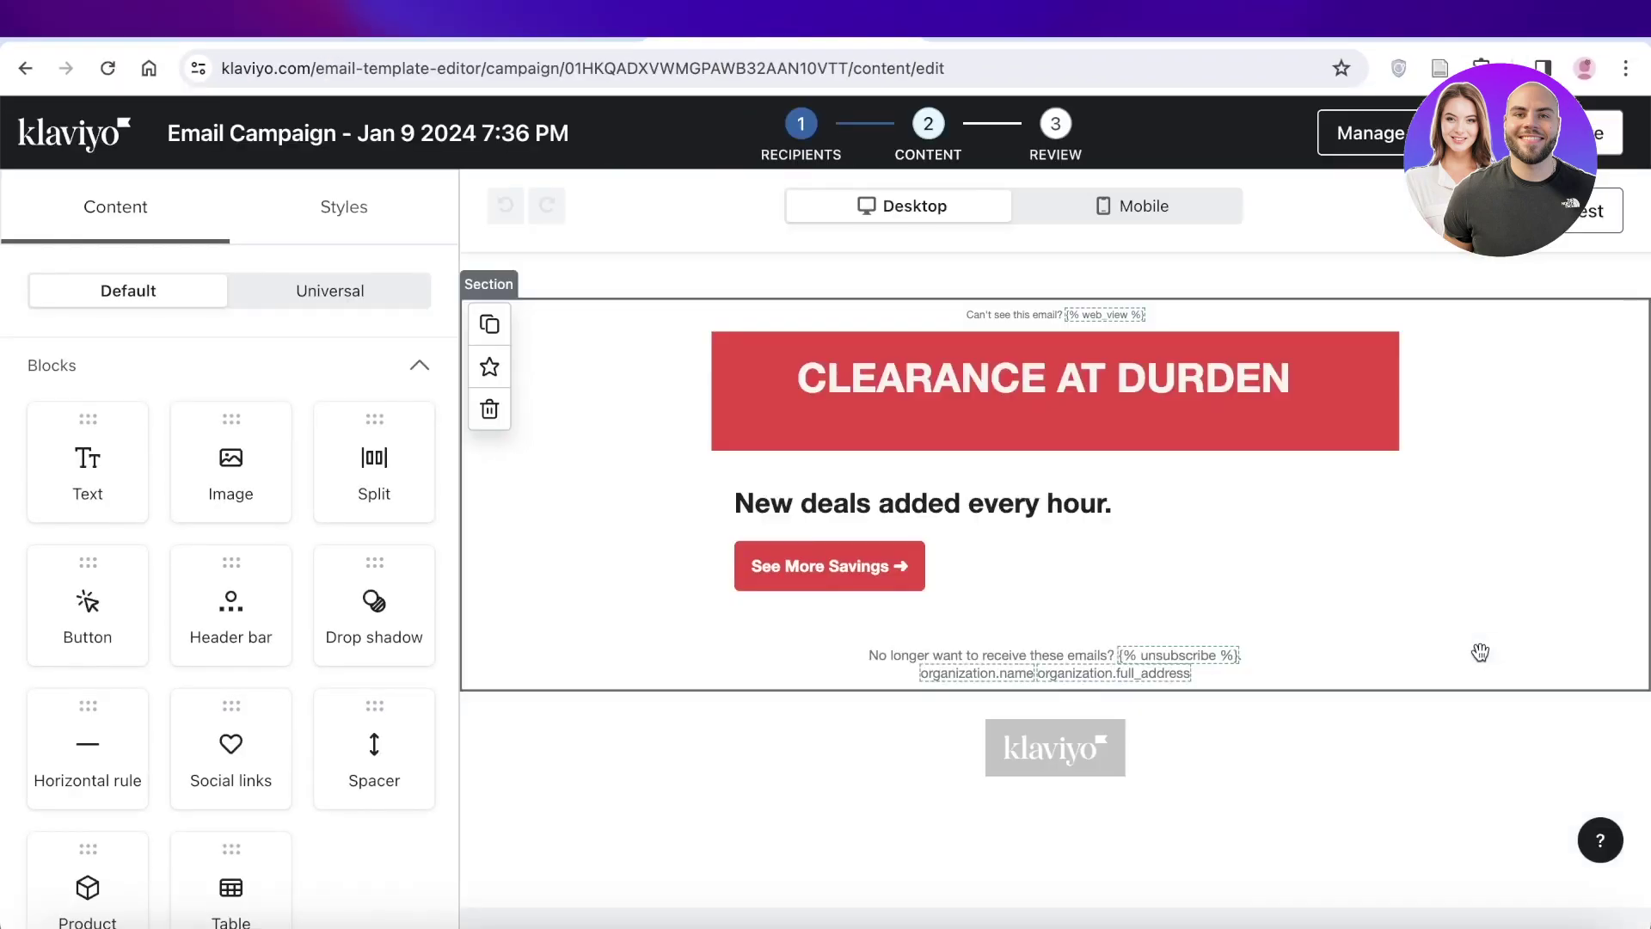
pyautogui.scroll(-3, 1122, 560)
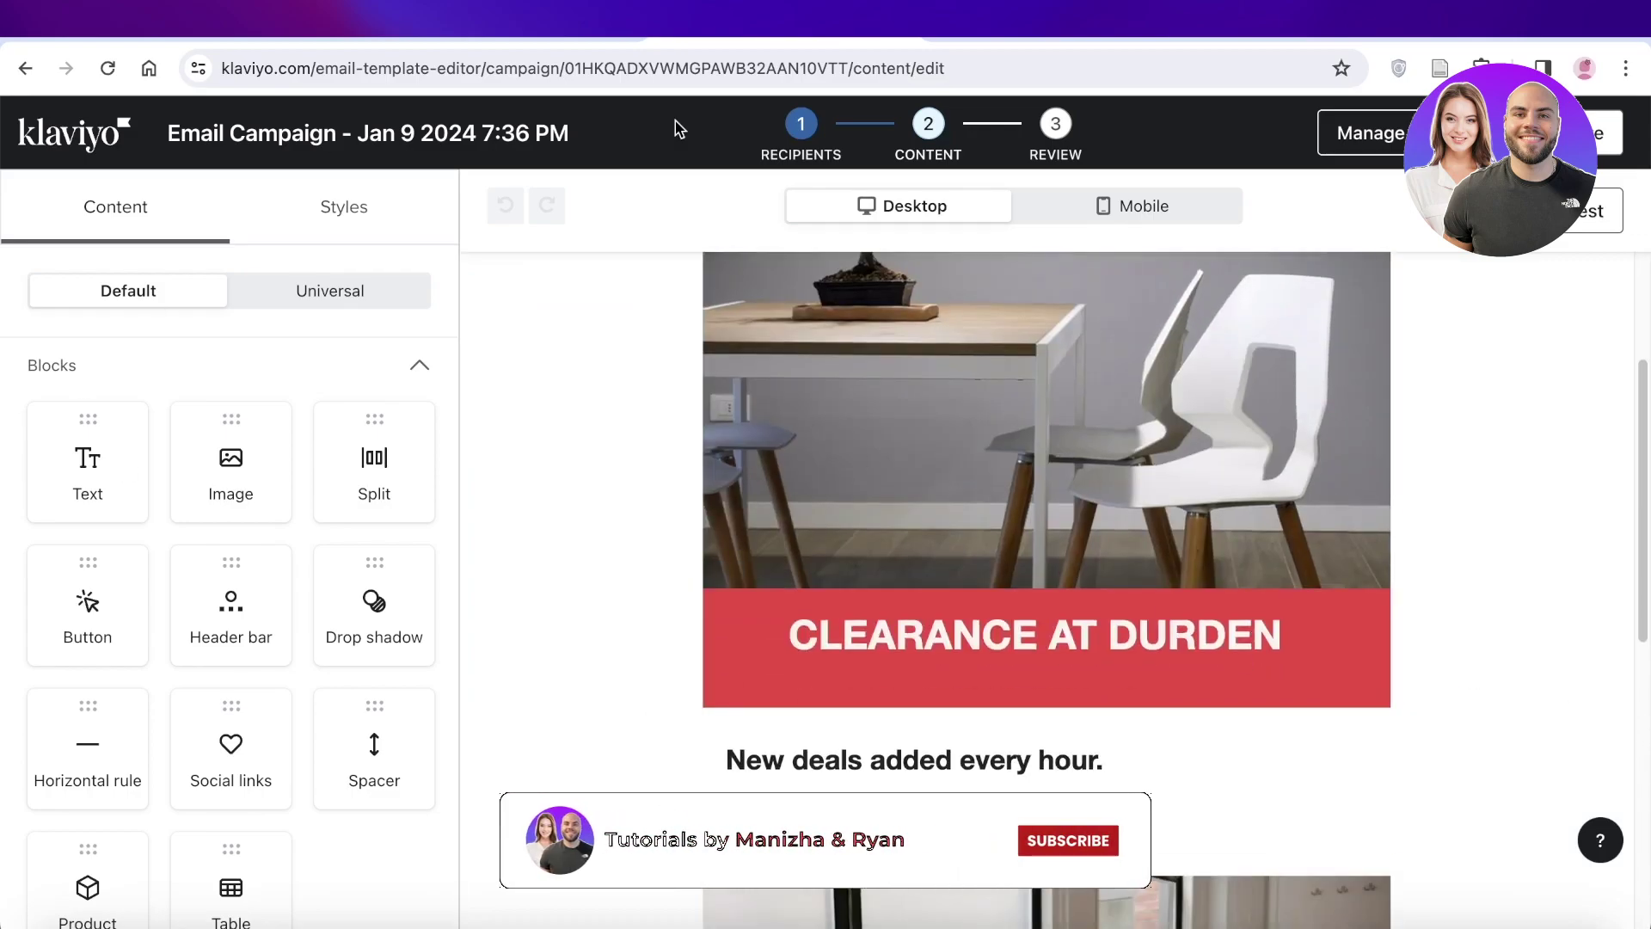
pyautogui.click(1623, 125)
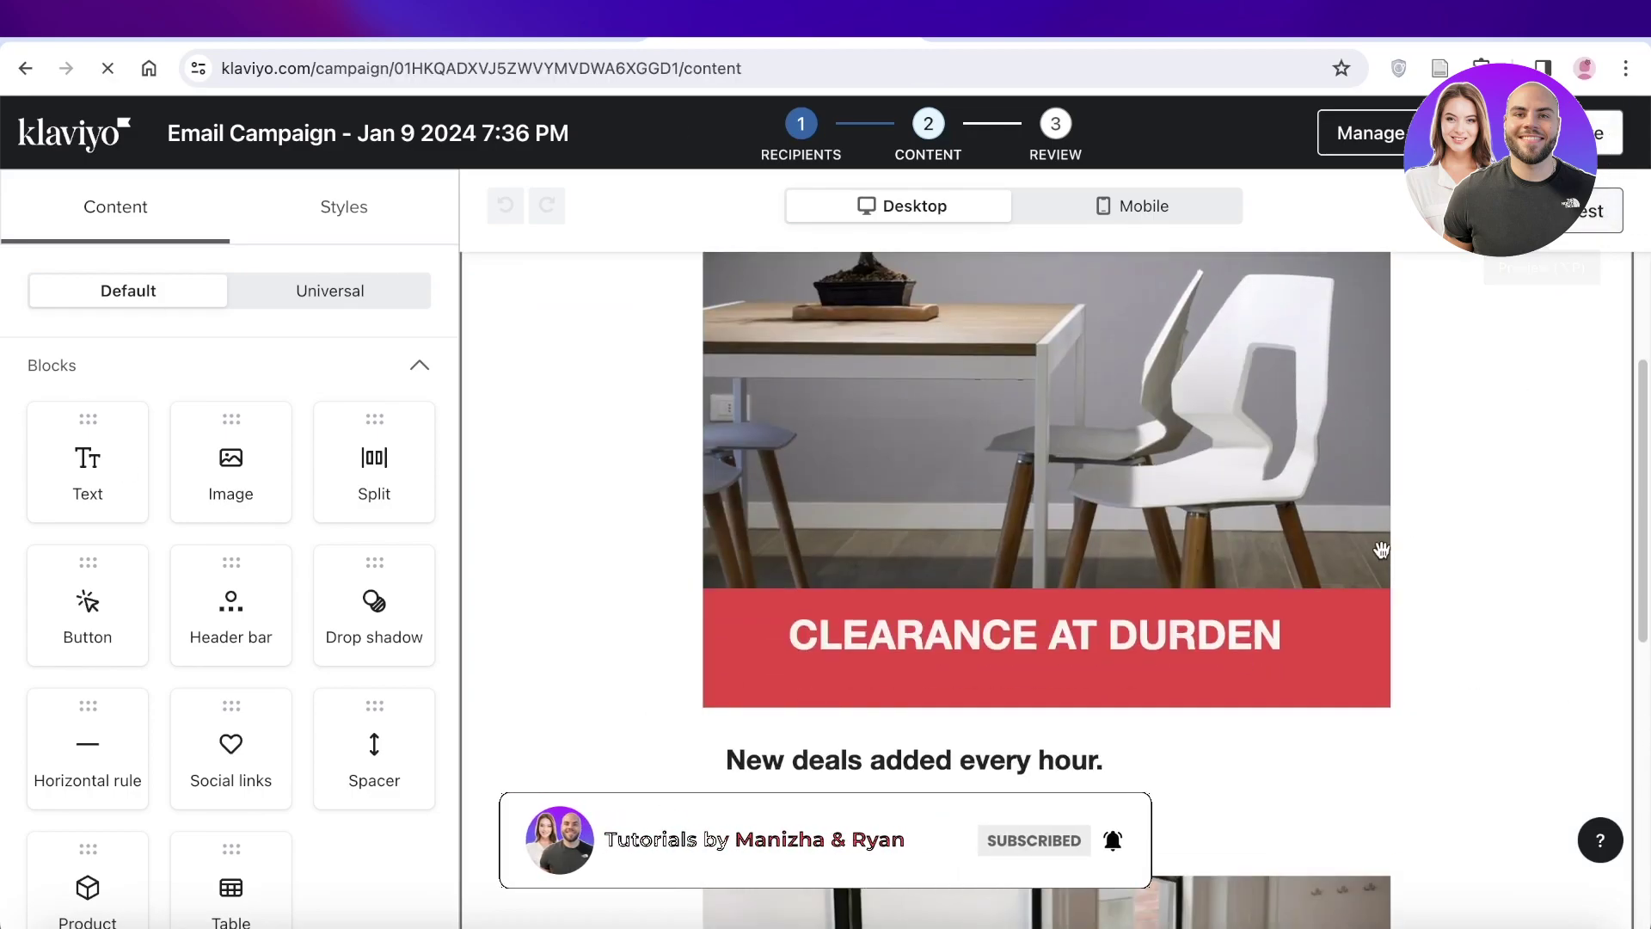